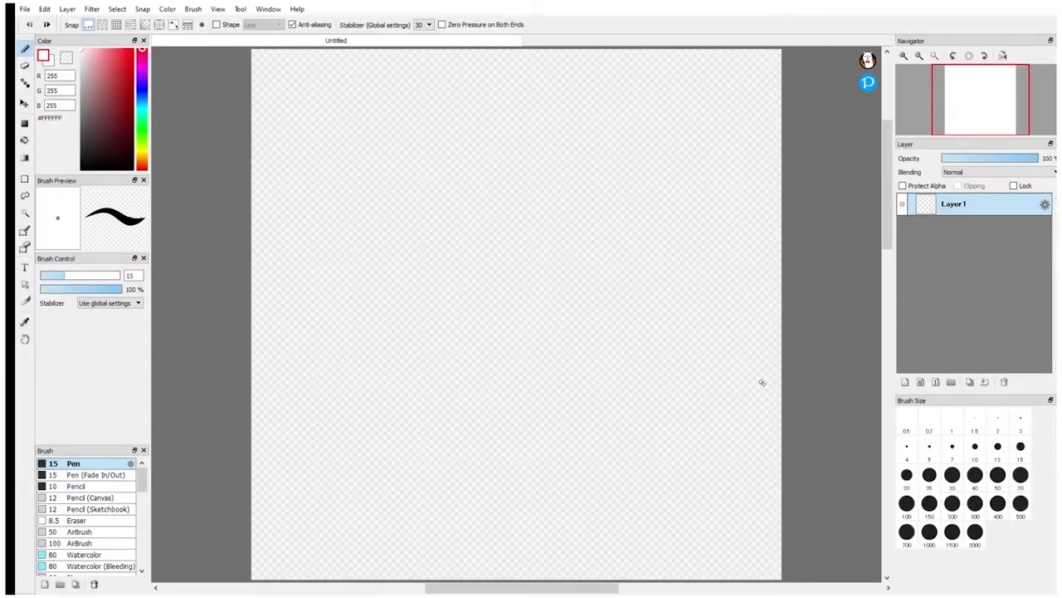
Rename the only layer as Background and fill it with light pink #F2D1D1.
double_click(955, 208)
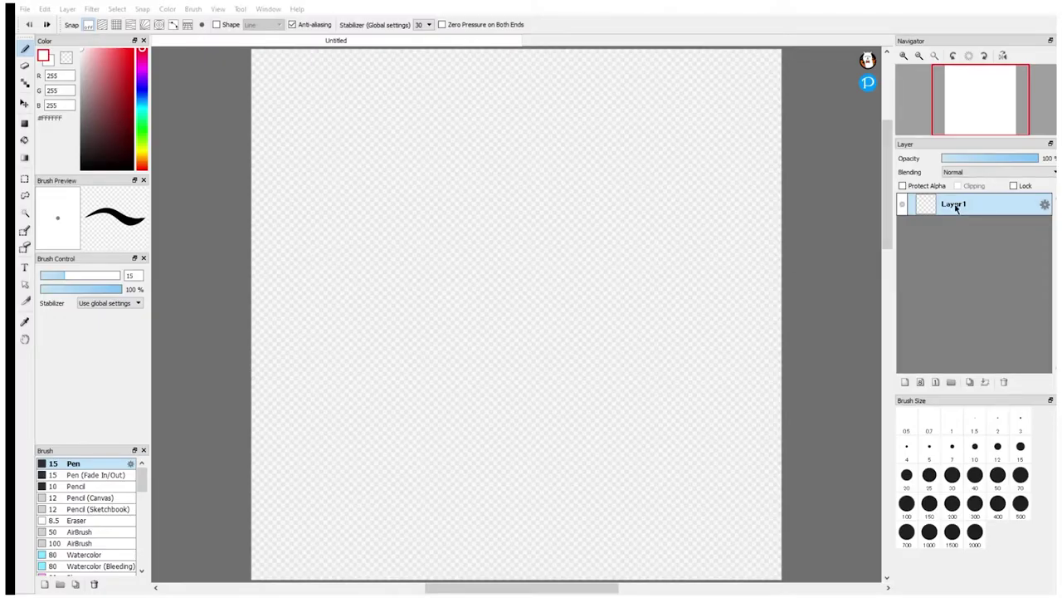
click(556, 403)
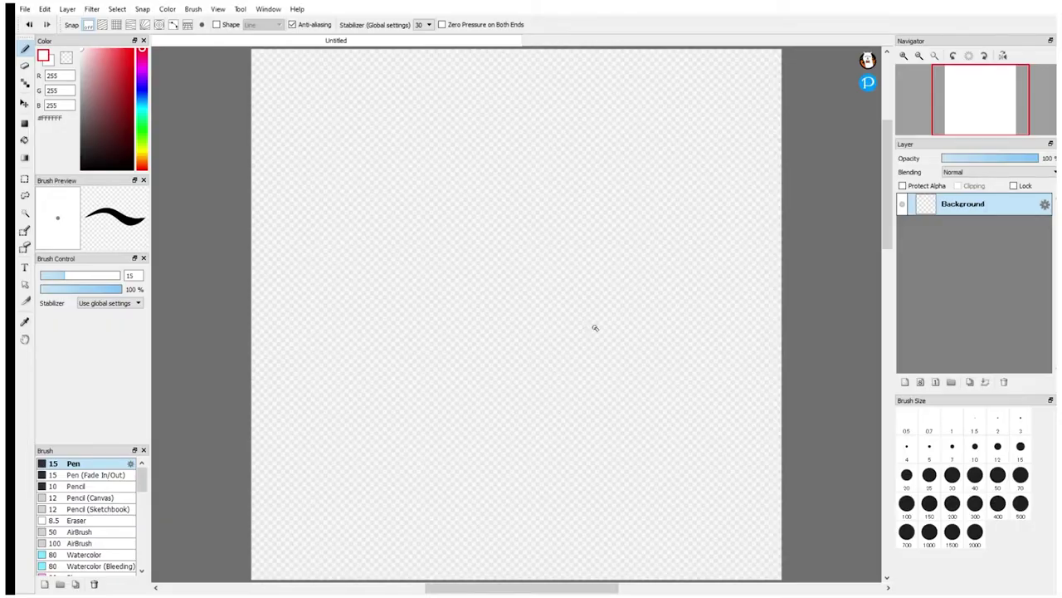
click(24, 139)
click(87, 54)
click(390, 285)
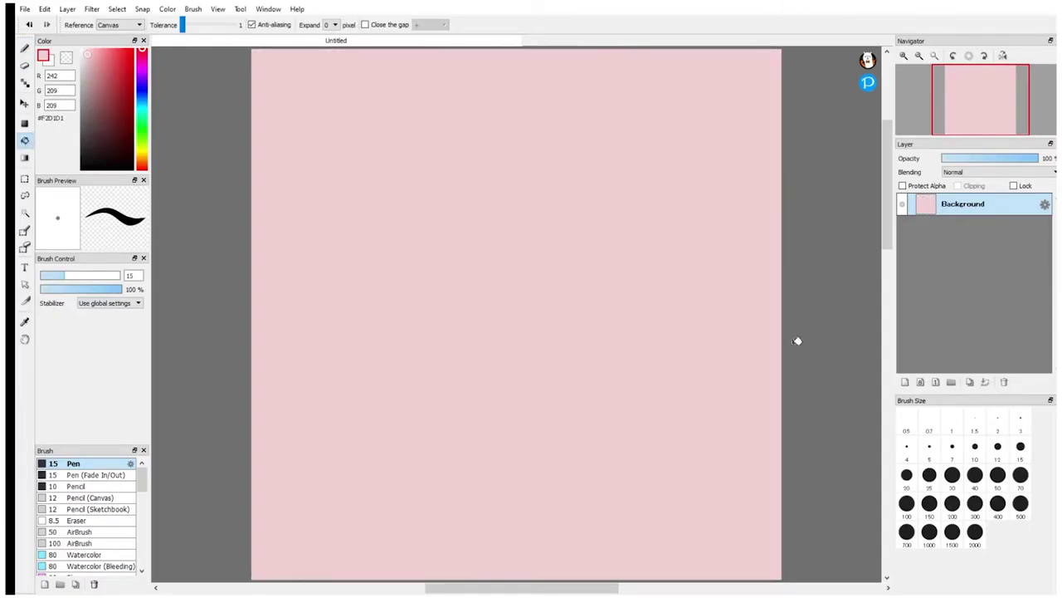
Add a layer named Sketch above the background and set the brush colour to black.
click(904, 382)
key(Return)
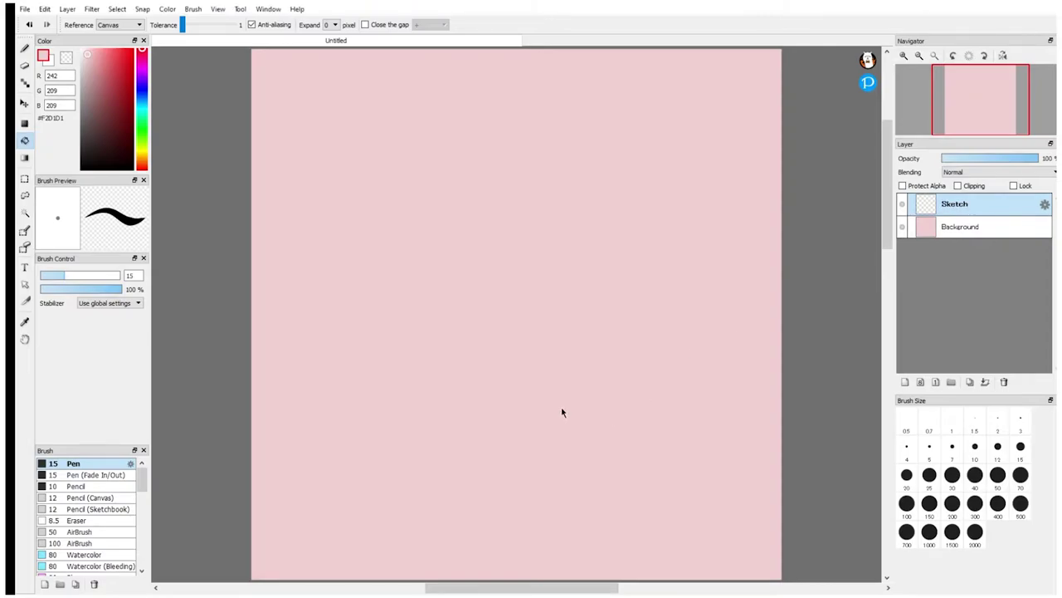
click(24, 49)
drag(93, 97, 81, 169)
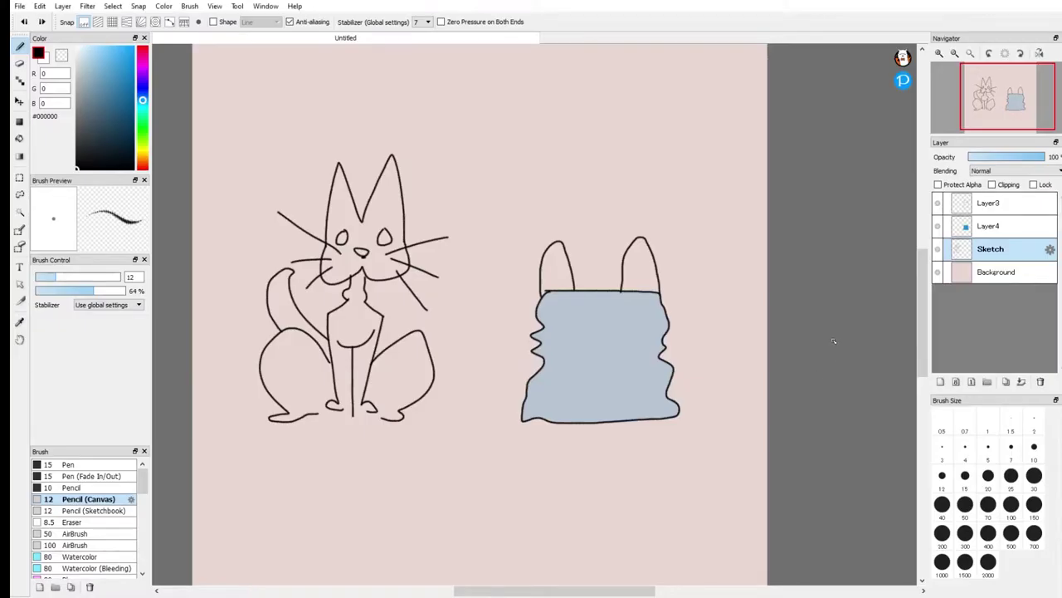
Lasso the cat sketch, shrink it to about half size, place it on the blue bag shape, and clear the selection.
click(20, 197)
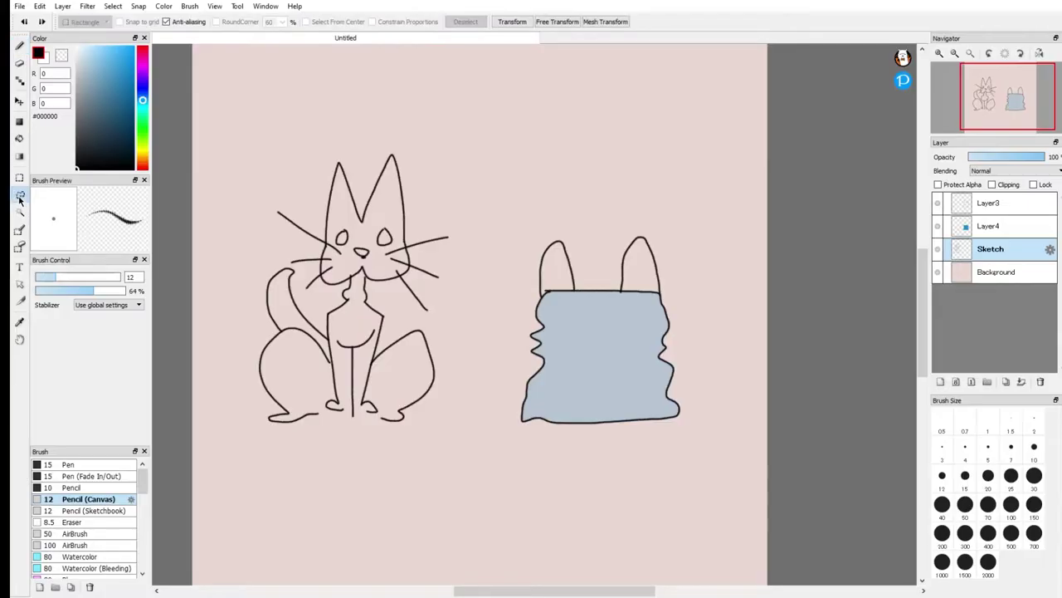
mouse_move(353, 153)
mouse_down()
mouse_move(319, 178)
mouse_move(285, 182)
mouse_move(262, 205)
mouse_move(268, 245)
mouse_move(237, 310)
mouse_move(237, 381)
mouse_move(254, 436)
mouse_move(302, 454)
mouse_move(395, 456)
mouse_move(454, 420)
mouse_move(474, 337)
mouse_move(478, 236)
mouse_move(457, 186)
mouse_move(419, 130)
mouse_move(375, 137)
mouse_move(350, 155)
mouse_up()
key(ctrl+t)
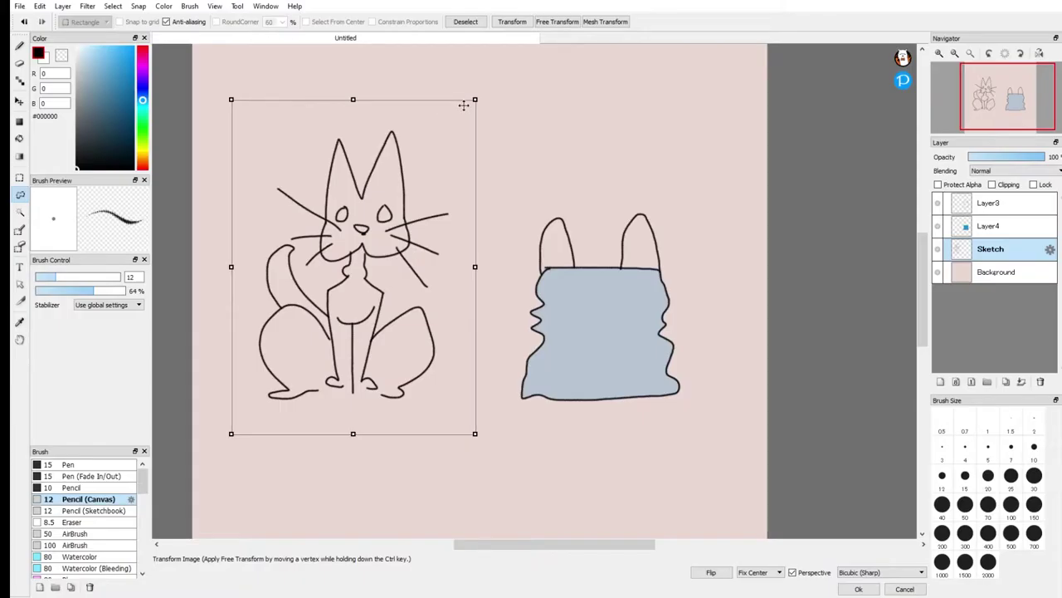
drag(474, 101, 416, 180)
mouse_move(375, 251)
mouse_down()
mouse_move(395, 241)
mouse_move(540, 253)
mouse_move(611, 296)
mouse_move(623, 326)
mouse_up()
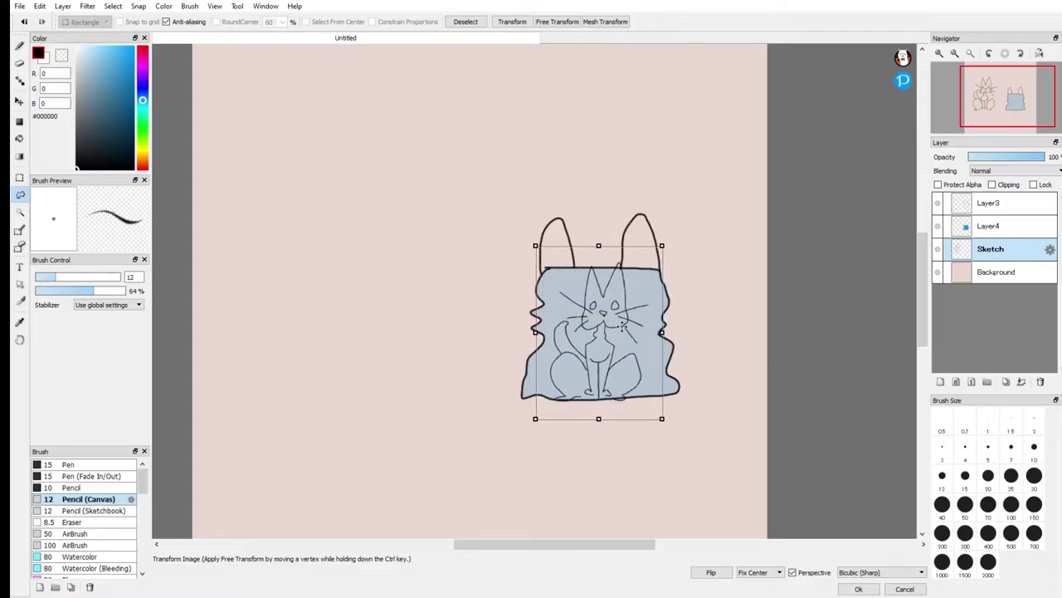
click(858, 589)
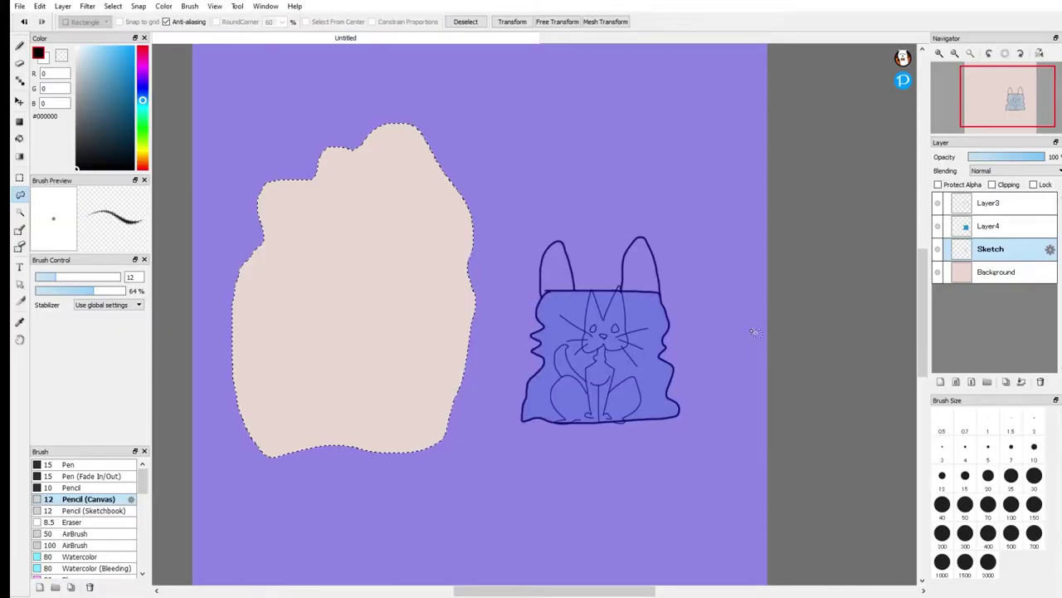
key(ctrl+d)
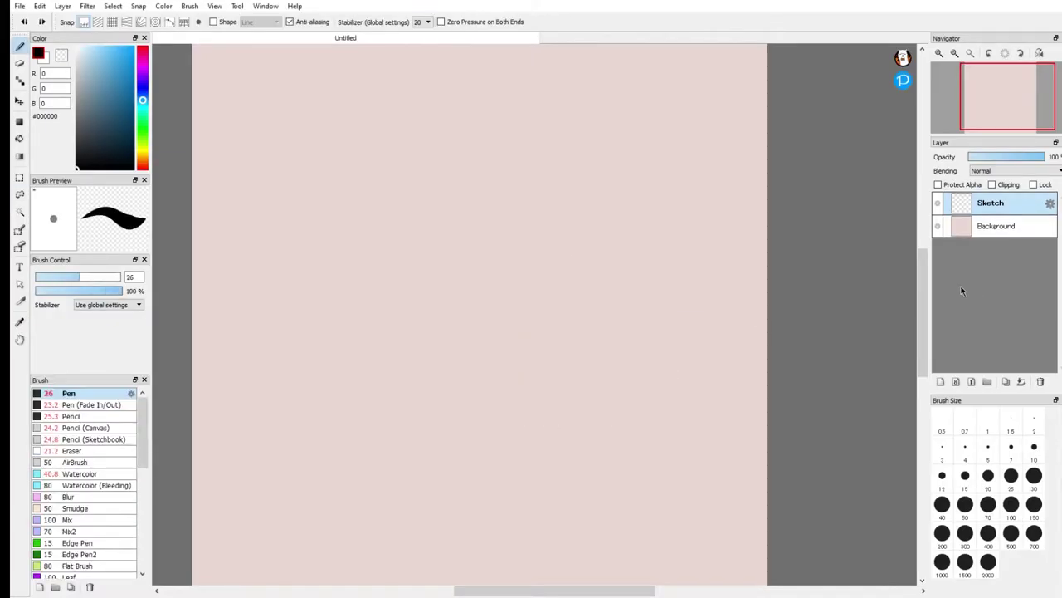
Draw sample strokes across the canvas with the Pen, Pen (Fade In/Out), Pencil (Canvas) and Pencil (Sketchbook) brushes.
drag(306, 196, 607, 133)
click(91, 404)
mouse_move(310, 235)
mouse_down()
mouse_move(358, 209)
mouse_move(621, 199)
mouse_up()
click(88, 427)
mouse_move(332, 297)
mouse_down()
mouse_move(537, 264)
mouse_move(612, 263)
mouse_up()
drag(343, 360, 607, 319)
click(93, 439)
mouse_move(351, 419)
mouse_down()
mouse_move(368, 408)
mouse_move(595, 381)
mouse_up()
Draw vertical sample strokes over the horizontal ones with the Eraser, AirBrush, Watercolor and Watercolor (Bleeding) brushes.
click(73, 451)
drag(333, 126, 362, 432)
click(75, 462)
drag(418, 81, 424, 463)
click(82, 473)
drag(498, 86, 501, 453)
click(103, 485)
drag(575, 60, 577, 431)
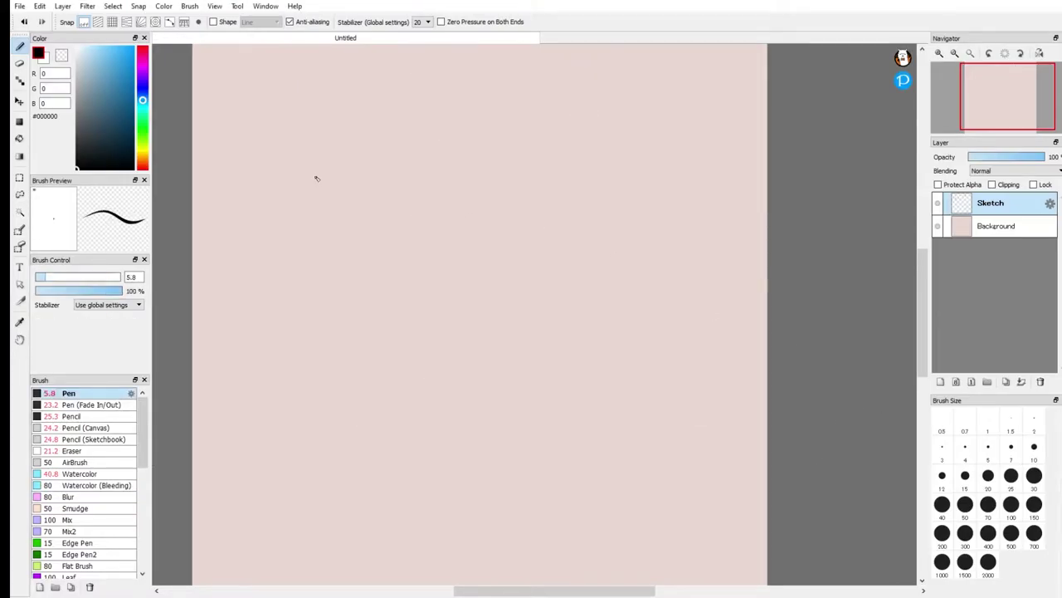
Draw six wavy Pen strokes one below another, starting at size 5.8 and increasing the brush size for each.
drag(312, 175, 606, 185)
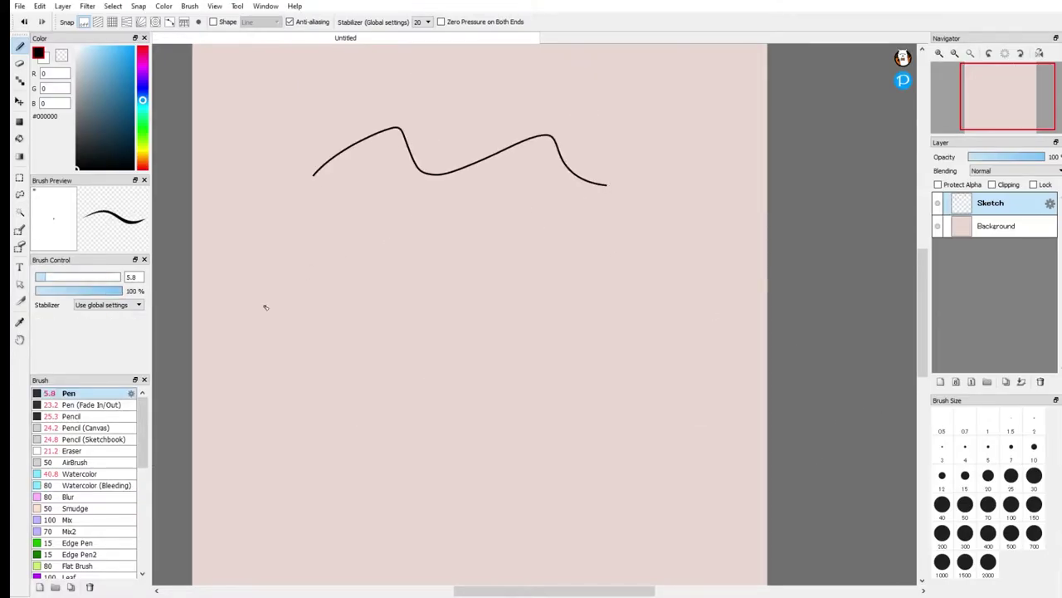
click(60, 278)
drag(253, 264, 655, 259)
click(74, 278)
drag(263, 327, 690, 328)
click(91, 277)
mouse_move(277, 390)
mouse_down()
mouse_move(407, 332)
mouse_move(711, 392)
mouse_up()
click(103, 277)
drag(311, 462, 768, 448)
click(119, 277)
mouse_move(314, 568)
mouse_down()
mouse_move(237, 391)
mouse_move(565, 523)
mouse_up()
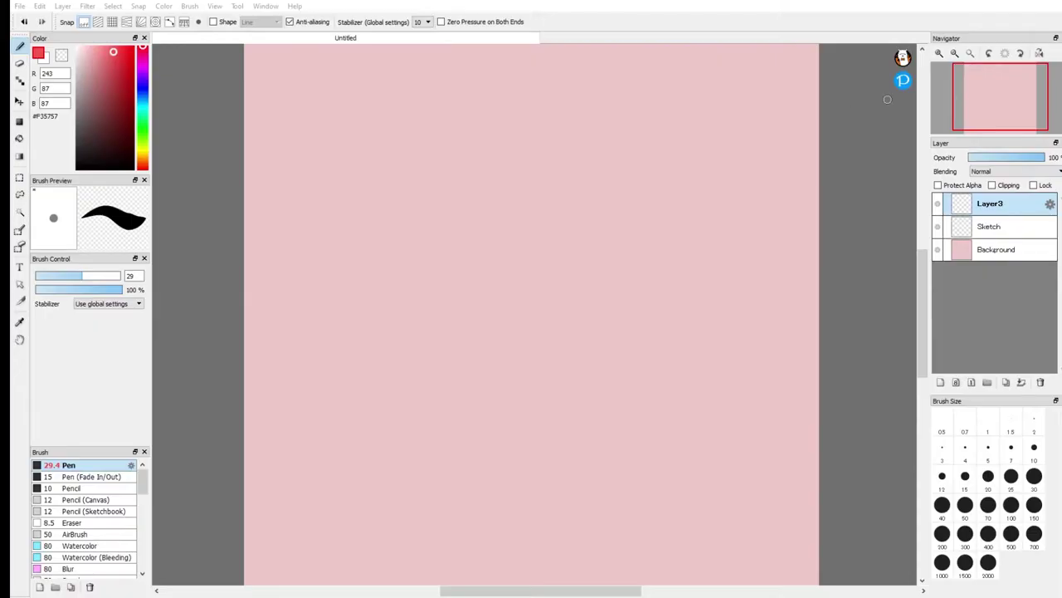
Set the Pen colour to black and its size to about 18 for sketching on Layer3.
drag(983, 93, 1001, 108)
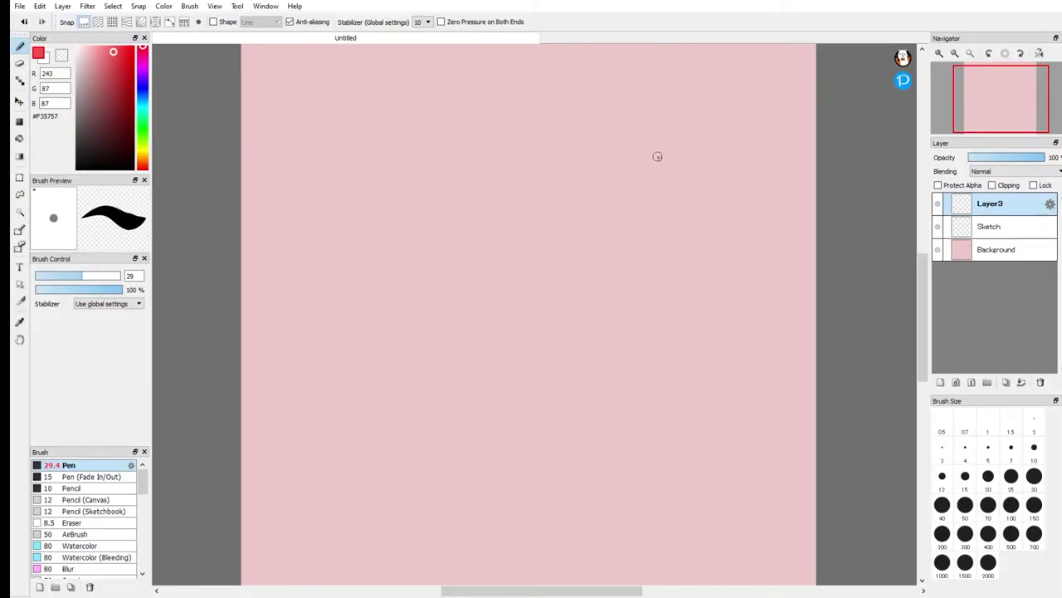
drag(122, 66, 35, 202)
mouse_move(70, 275)
mouse_down()
mouse_move(99, 276)
mouse_move(68, 279)
mouse_up()
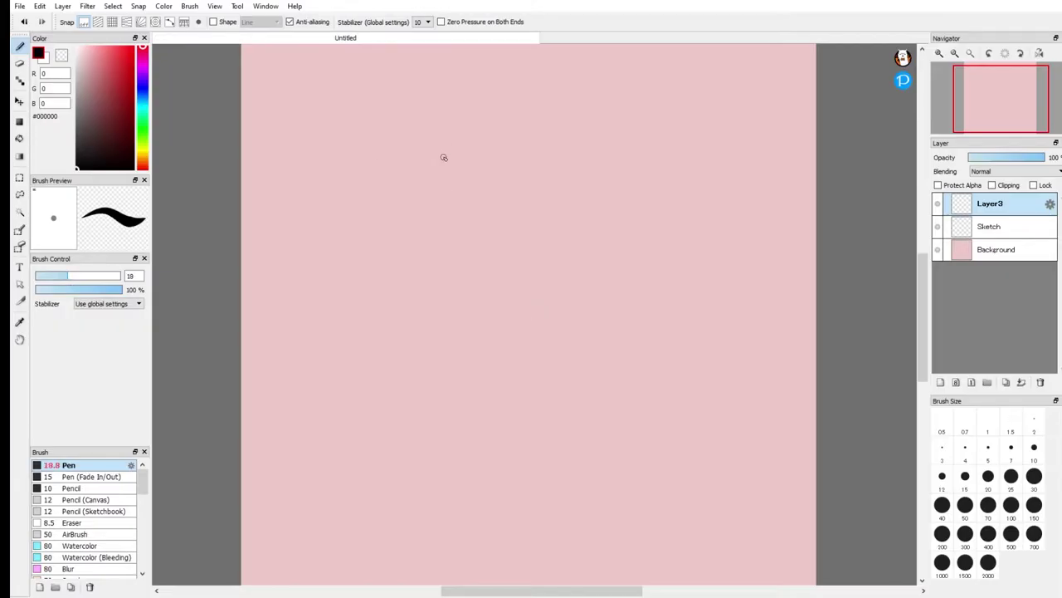
Draw a head circle with a vertical centre line and an eye line, plus a side-facing muzzle and an arched near eye.
mouse_move(459, 148)
mouse_down()
mouse_move(377, 278)
mouse_move(483, 284)
mouse_move(526, 228)
mouse_move(505, 164)
mouse_move(435, 132)
mouse_move(495, 156)
mouse_up()
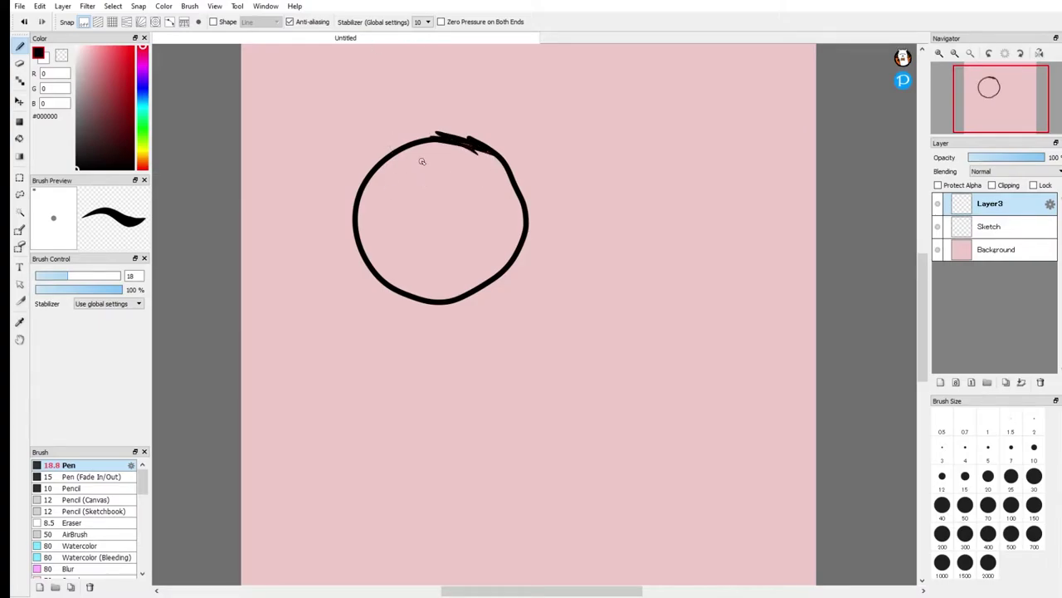
drag(421, 161, 405, 282)
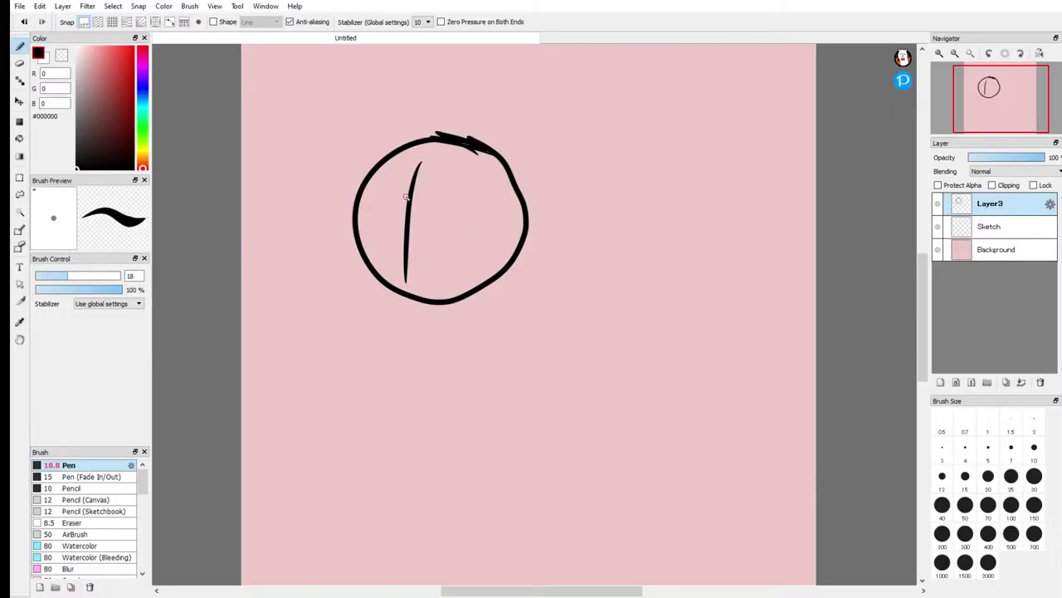
drag(358, 231, 470, 244)
mouse_move(386, 237)
mouse_down()
mouse_move(315, 278)
mouse_move(335, 310)
mouse_move(379, 330)
mouse_move(457, 300)
mouse_up()
mouse_move(423, 245)
mouse_down()
mouse_move(457, 213)
mouse_move(473, 246)
mouse_up()
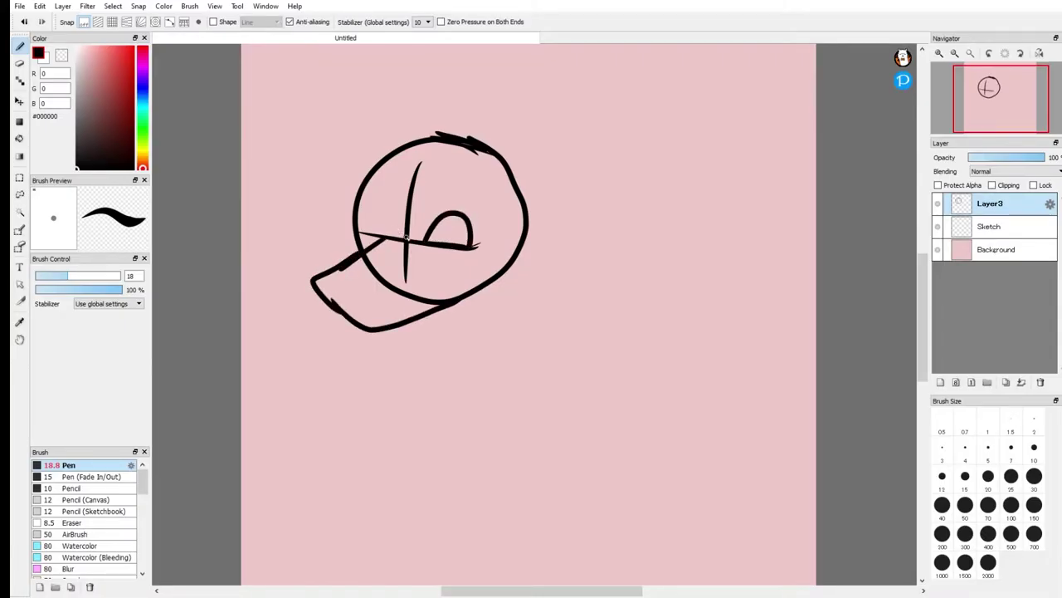
Refine the dog head's muzzle and jaw, and add the pointed ears and far eye.
mouse_move(386, 237)
mouse_down()
mouse_move(378, 206)
mouse_move(367, 206)
mouse_move(368, 231)
mouse_move(420, 241)
mouse_move(451, 216)
mouse_move(467, 243)
mouse_move(331, 261)
mouse_move(318, 277)
mouse_move(371, 325)
mouse_move(510, 274)
mouse_up()
mouse_move(461, 298)
mouse_down()
mouse_move(511, 267)
mouse_move(385, 318)
mouse_up()
mouse_move(385, 244)
mouse_down()
mouse_move(340, 261)
mouse_move(342, 299)
mouse_move(357, 320)
mouse_move(391, 326)
mouse_move(463, 299)
mouse_up()
mouse_move(527, 216)
mouse_down()
mouse_move(521, 129)
mouse_move(496, 70)
mouse_move(473, 118)
mouse_move(474, 148)
mouse_move(402, 76)
mouse_move(365, 166)
mouse_up()
mouse_move(474, 139)
mouse_down()
mouse_move(499, 77)
mouse_move(526, 181)
mouse_up()
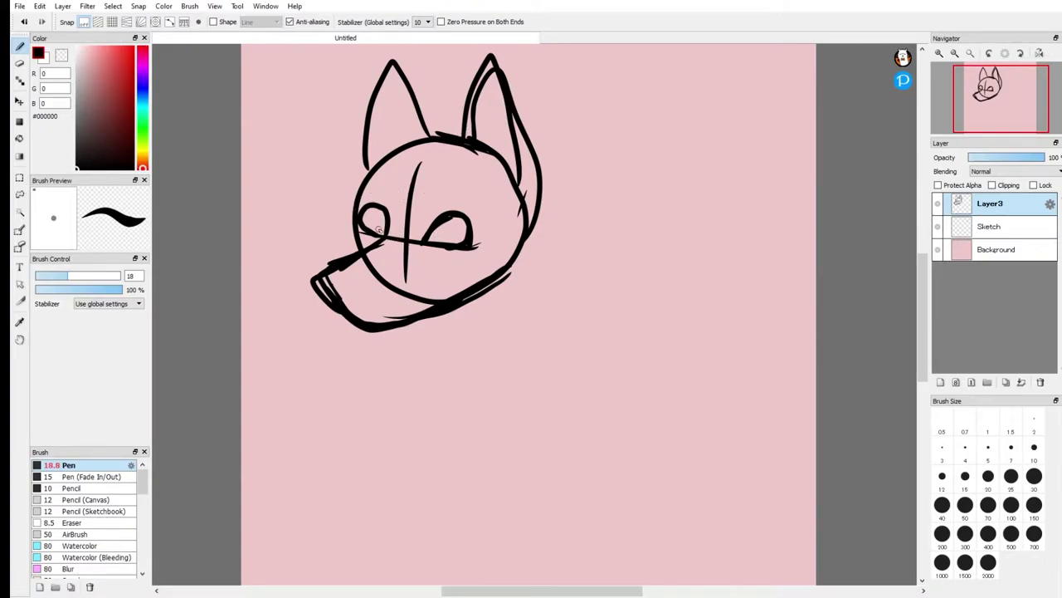
Erase the whole dog head sketch from Layer3 and return to the Pen.
click(20, 63)
mouse_move(415, 232)
mouse_down()
mouse_move(491, 190)
mouse_move(487, 55)
mouse_up()
click(20, 46)
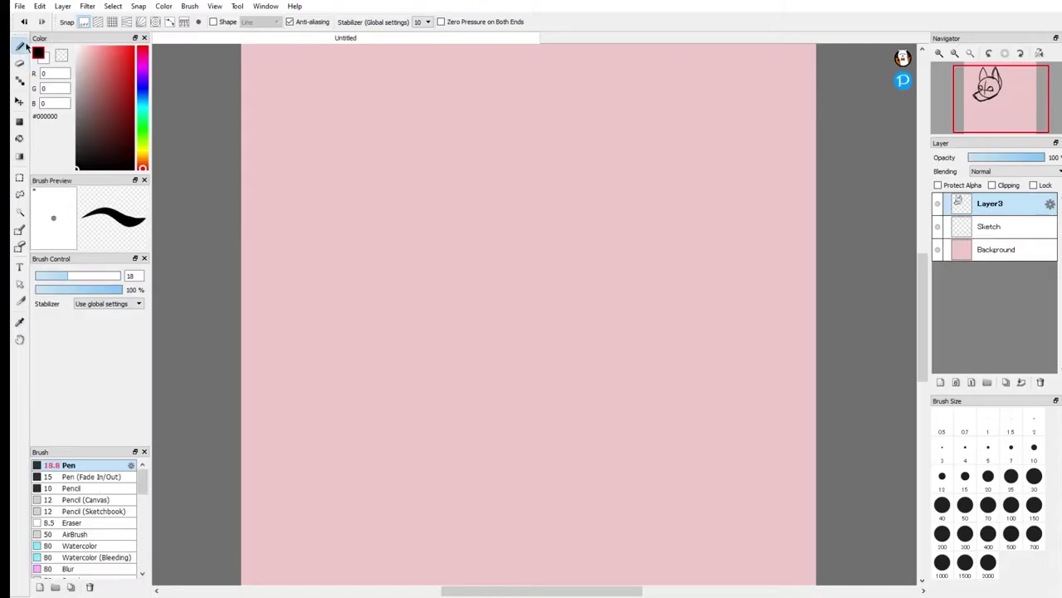
Draw a new head circle with a curved eye line, a vertical centre line and a rounded muzzle overlapping its lower part.
mouse_move(528, 145)
mouse_down()
mouse_move(456, 271)
mouse_move(629, 279)
mouse_move(597, 153)
mouse_move(476, 178)
mouse_up()
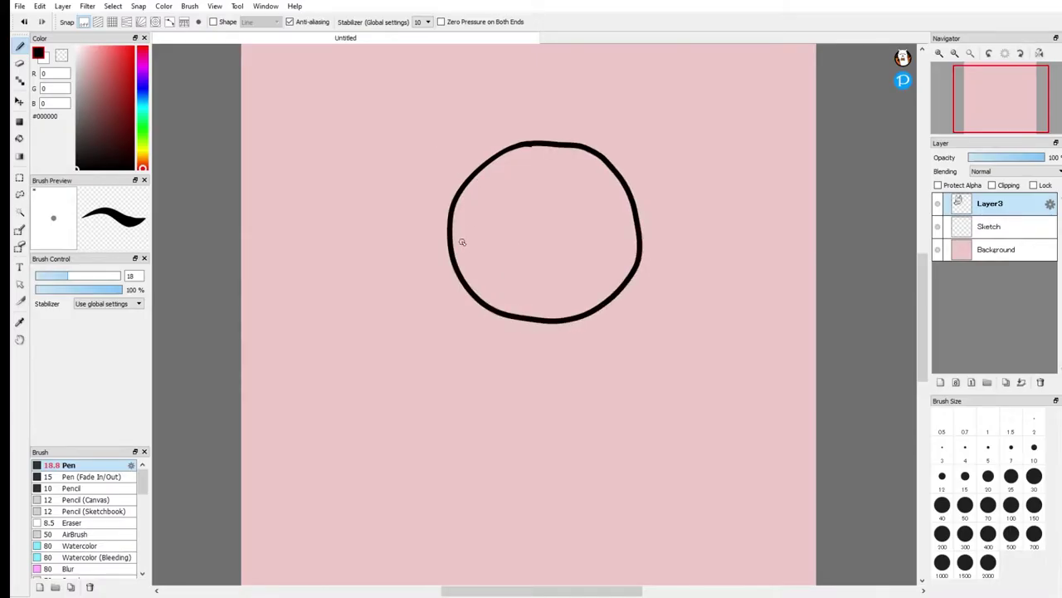
drag(462, 242, 606, 246)
drag(526, 213, 523, 296)
mouse_move(496, 255)
mouse_down()
mouse_move(543, 261)
mouse_move(481, 257)
mouse_move(460, 340)
mouse_up()
drag(464, 348, 561, 305)
mouse_move(513, 258)
mouse_down()
mouse_move(449, 291)
mouse_move(572, 299)
mouse_move(478, 285)
mouse_up()
Sketch the cheek bulges and jaw outline on both sides of the head circle.
drag(611, 294, 576, 328)
drag(647, 243, 588, 322)
drag(629, 217, 644, 279)
mouse_move(459, 287)
mouse_down()
mouse_move(446, 230)
mouse_move(442, 290)
mouse_up()
Flatten the top of the head and mark the ear bases at its upper corners, with one ear line rising upward.
drag(476, 159, 567, 162)
drag(566, 157, 516, 154)
mouse_move(470, 189)
mouse_down()
mouse_move(497, 152)
mouse_move(556, 157)
mouse_move(592, 169)
mouse_move(598, 184)
mouse_move(627, 172)
mouse_move(619, 241)
mouse_move(620, 166)
mouse_move(628, 237)
mouse_up()
mouse_move(491, 171)
mouse_down()
mouse_move(475, 176)
mouse_move(483, 170)
mouse_up()
drag(618, 194, 604, 81)
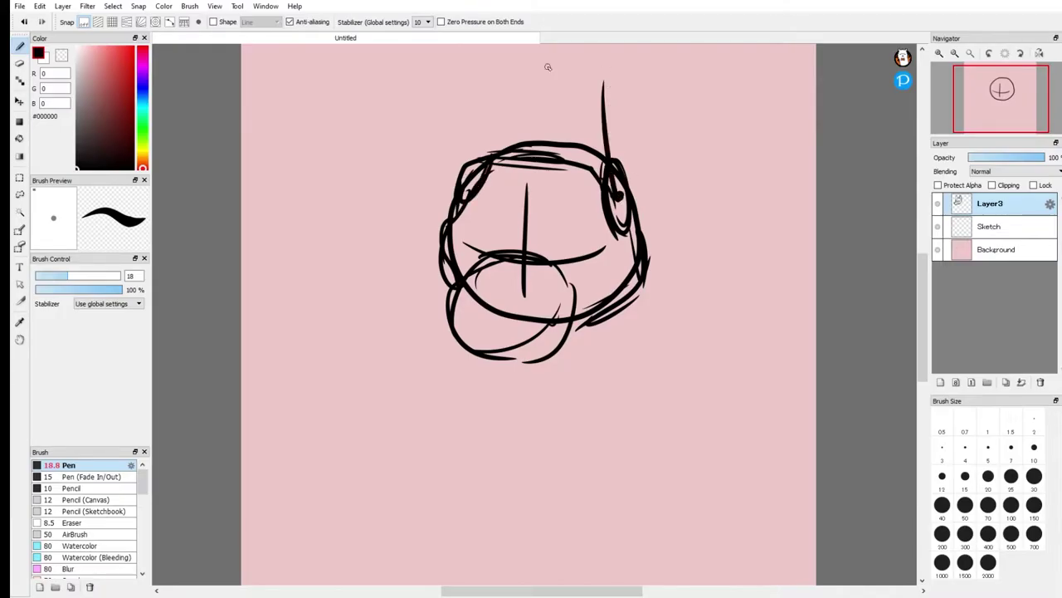
Draw a triangular nose and a mouth line in the muzzle in black, and thicken the cheek and chin outlines.
alt+click(554, 210)
drag(97, 103, 32, 261)
drag(480, 282, 514, 287)
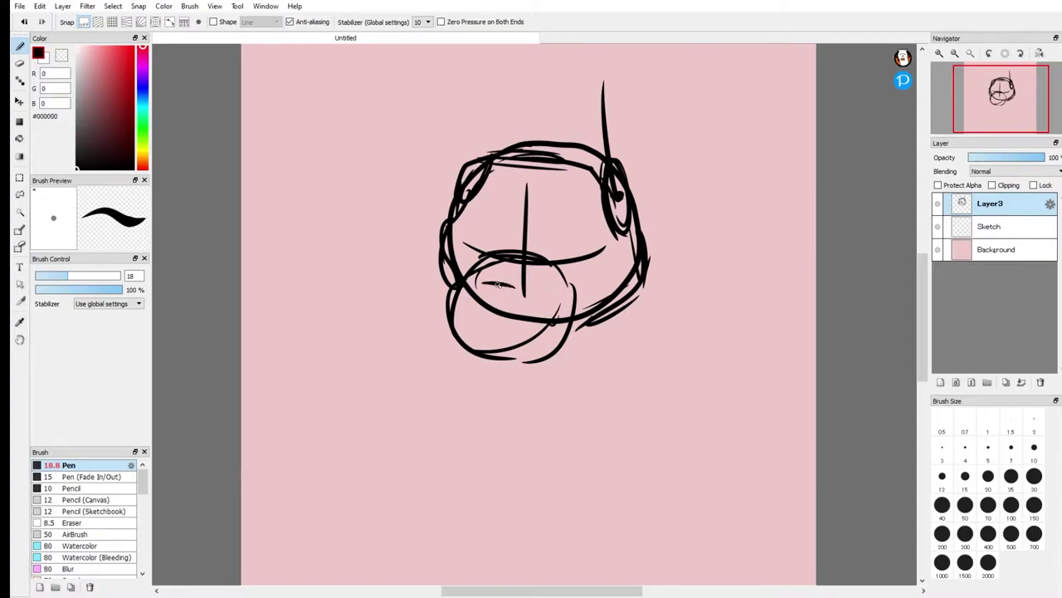
drag(483, 282, 534, 289)
mouse_move(545, 266)
mouse_down()
mouse_move(491, 258)
mouse_move(516, 265)
mouse_move(538, 291)
mouse_move(490, 299)
mouse_move(494, 315)
mouse_up()
mouse_move(478, 283)
mouse_down()
mouse_move(484, 309)
mouse_move(523, 317)
mouse_move(541, 294)
mouse_move(489, 275)
mouse_move(493, 307)
mouse_move(457, 306)
mouse_move(490, 347)
mouse_move(527, 355)
mouse_move(639, 275)
mouse_move(591, 328)
mouse_move(487, 340)
mouse_up()
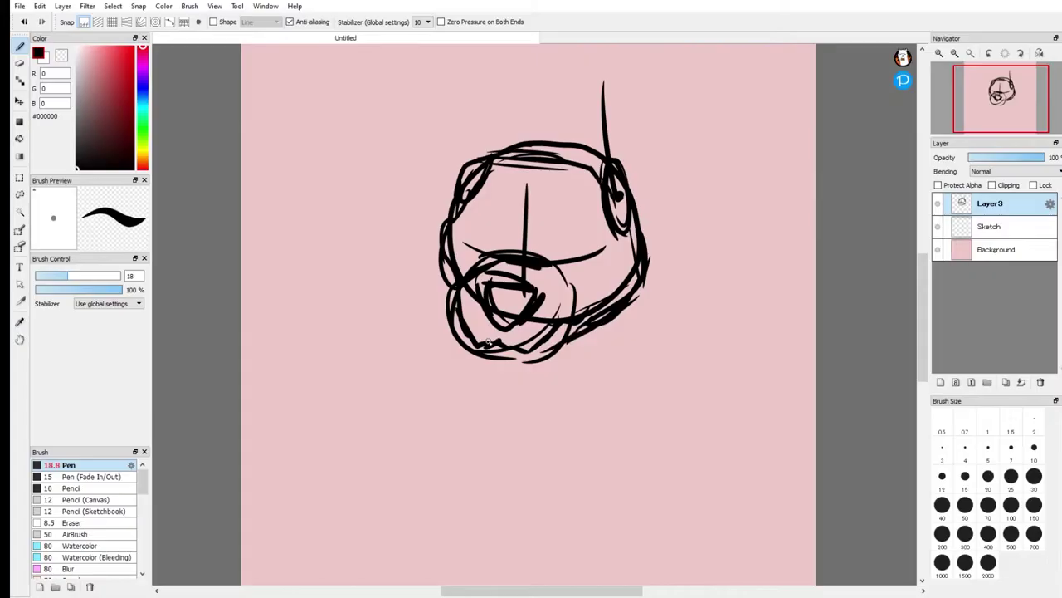
drag(639, 263, 584, 330)
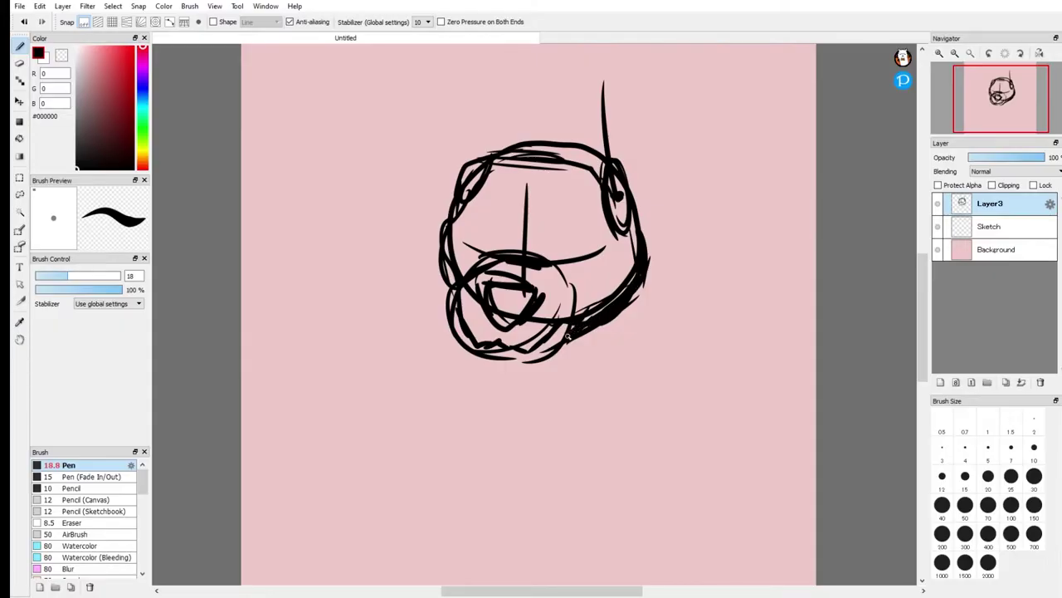
mouse_move(567, 334)
mouse_down()
mouse_move(538, 365)
mouse_move(493, 368)
mouse_up()
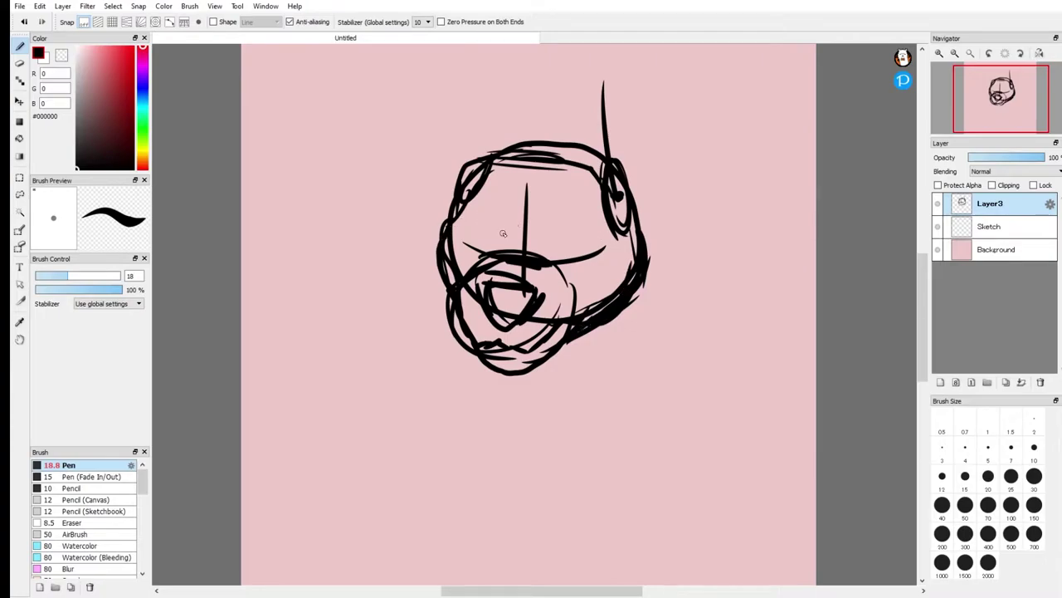
Trace the muzzle, chin, cheeks, nose and mouth in red #FF0000 over the black sketch.
click(135, 48)
mouse_move(499, 262)
mouse_down()
mouse_move(462, 295)
mouse_move(496, 371)
mouse_move(611, 322)
mouse_move(638, 291)
mouse_move(644, 249)
mouse_up()
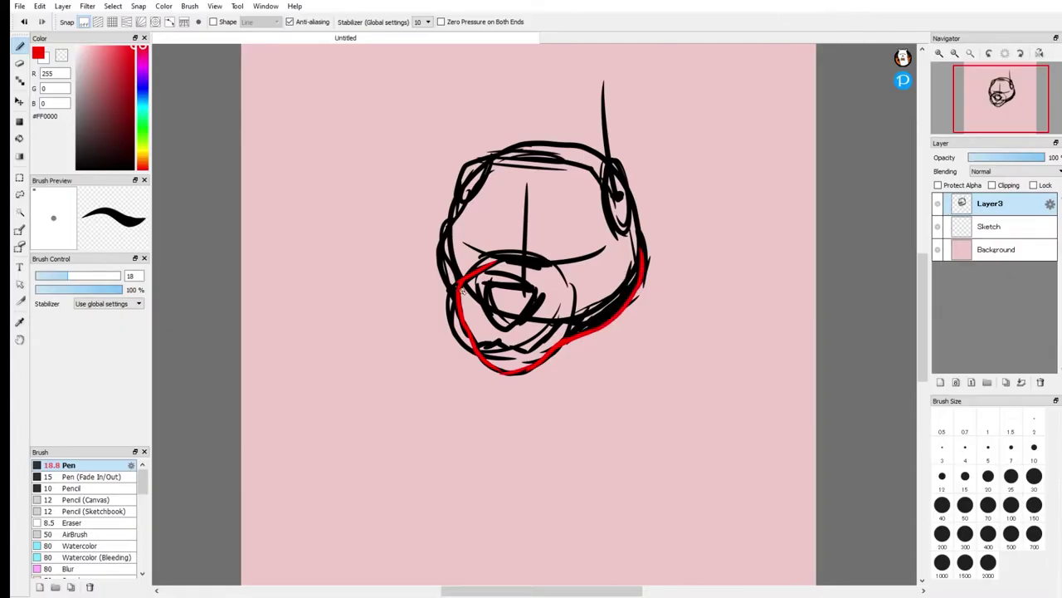
drag(449, 280, 446, 228)
mouse_move(484, 281)
mouse_down()
mouse_move(530, 295)
mouse_move(517, 312)
mouse_move(484, 292)
mouse_up()
mouse_move(487, 339)
mouse_down()
mouse_move(518, 350)
mouse_move(553, 330)
mouse_up()
Switch back to black #000000, add contour strokes around the nose, and thicken the eye line above the muzzle.
drag(86, 86, 10, 254)
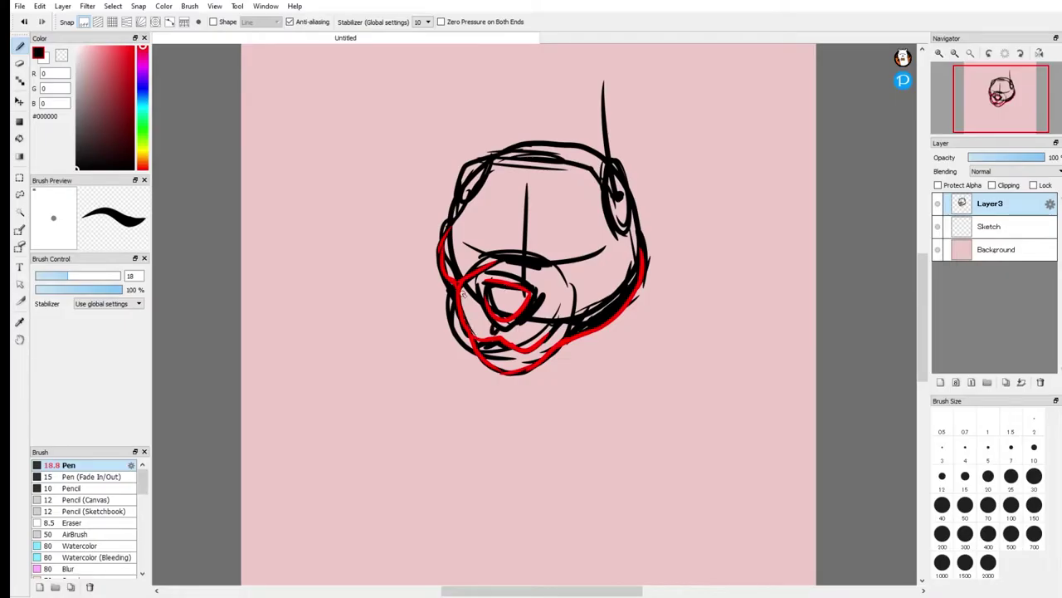
mouse_move(461, 290)
mouse_down()
mouse_move(498, 317)
mouse_move(548, 329)
mouse_move(552, 269)
mouse_move(491, 264)
mouse_up()
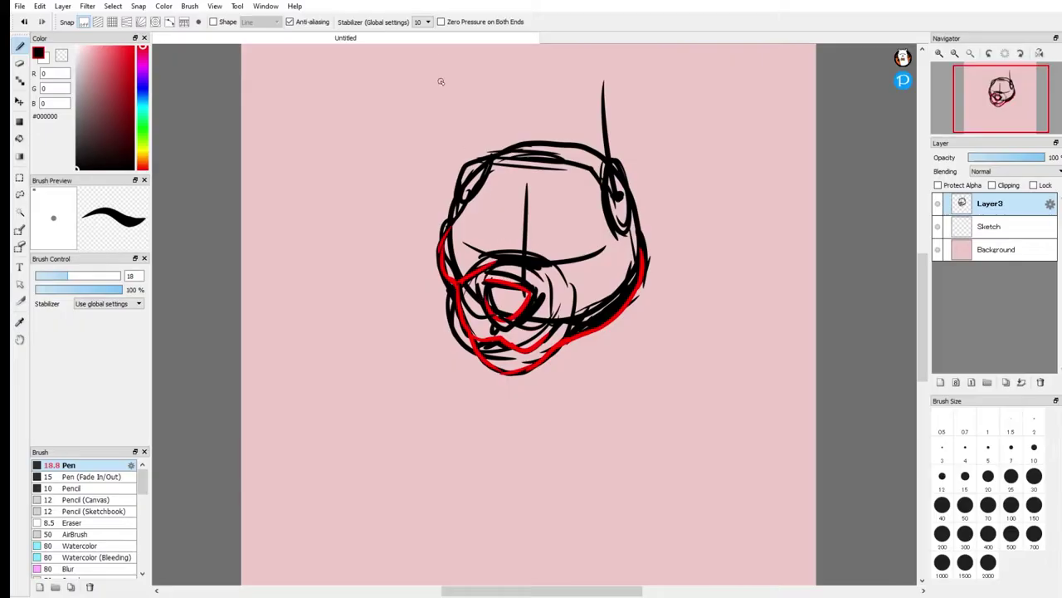
alt+click(550, 230)
click(76, 168)
click(19, 47)
drag(462, 253, 525, 258)
mouse_move(608, 242)
mouse_down()
mouse_move(562, 260)
mouse_move(551, 242)
mouse_move(569, 220)
mouse_up()
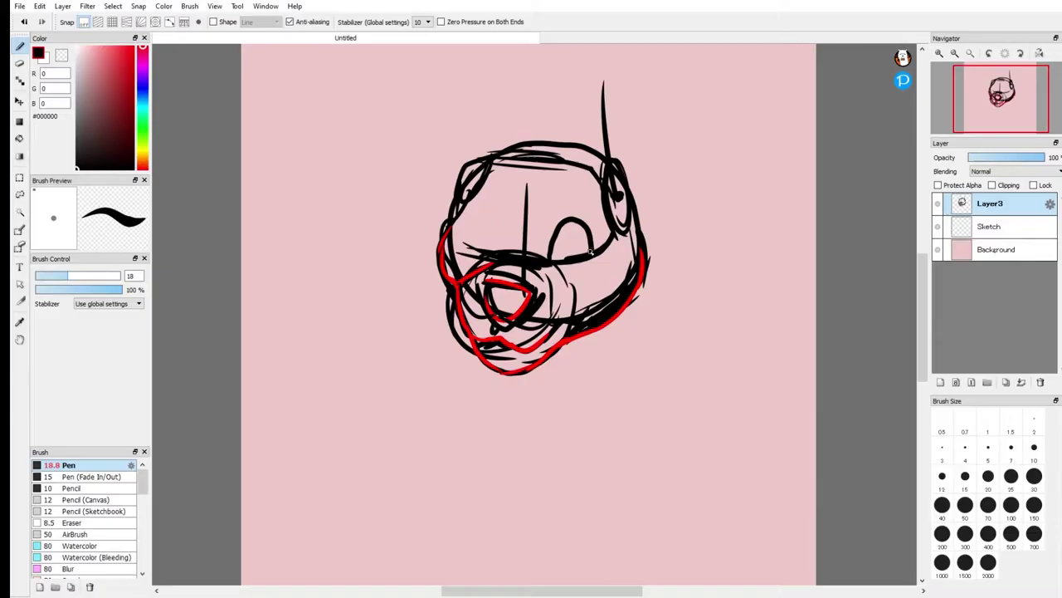
alt+click(538, 230)
click(77, 169)
key(ctrl+z)
Draw a rectangular guide band across the face, resting on the eye line, to frame both eyes.
mouse_move(470, 213)
mouse_down()
mouse_move(587, 223)
mouse_move(472, 214)
mouse_move(463, 256)
mouse_up()
drag(588, 228, 582, 274)
drag(521, 253, 591, 266)
mouse_move(590, 264)
mouse_down()
mouse_move(585, 226)
mouse_move(461, 212)
mouse_move(461, 264)
mouse_up()
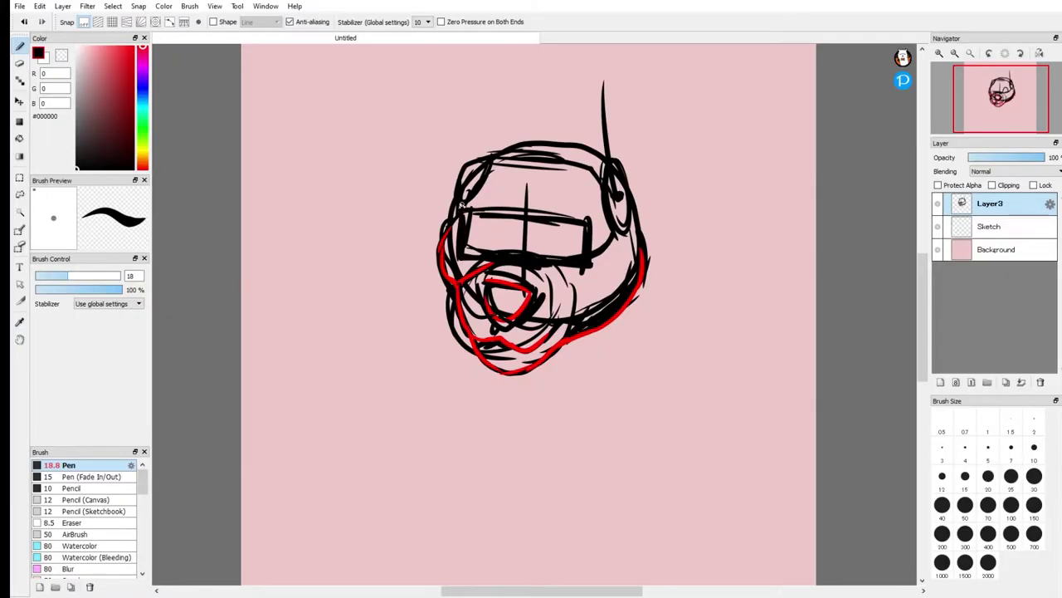
Sketch both rounded eyes inside the rectangular guide band, one at each end.
mouse_move(545, 249)
mouse_down()
mouse_move(563, 223)
mouse_move(546, 239)
mouse_move(592, 235)
mouse_up()
mouse_move(500, 225)
mouse_down()
mouse_move(494, 258)
mouse_move(501, 248)
mouse_move(476, 205)
mouse_move(489, 214)
mouse_move(458, 219)
mouse_move(468, 250)
mouse_up()
drag(470, 206, 494, 209)
drag(538, 247, 565, 216)
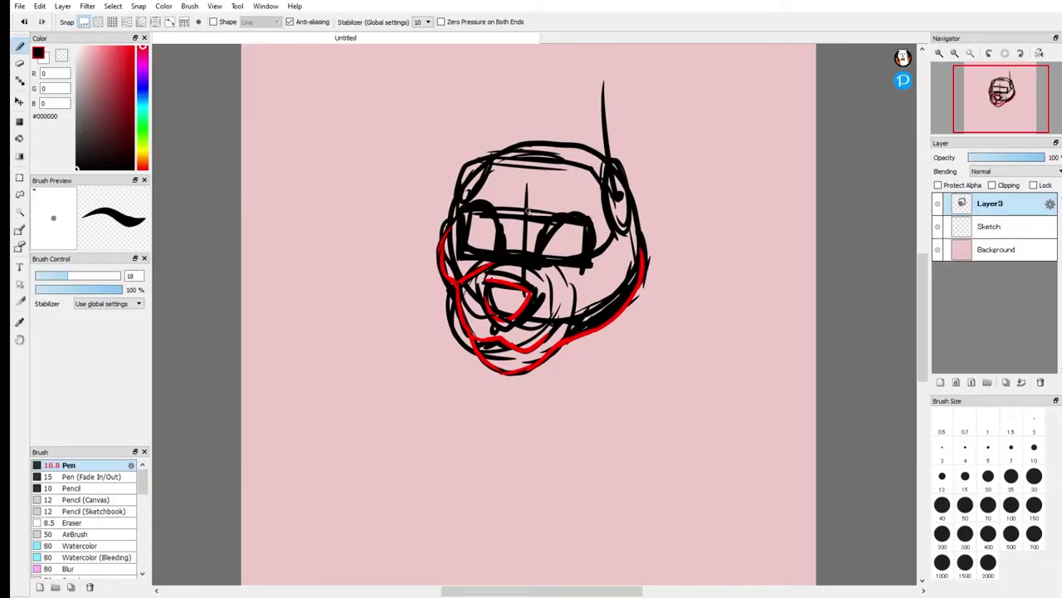
Erase the guide band and centre line around and between the eyes, enlarging the eraser to 85, and return to the Pen.
click(19, 63)
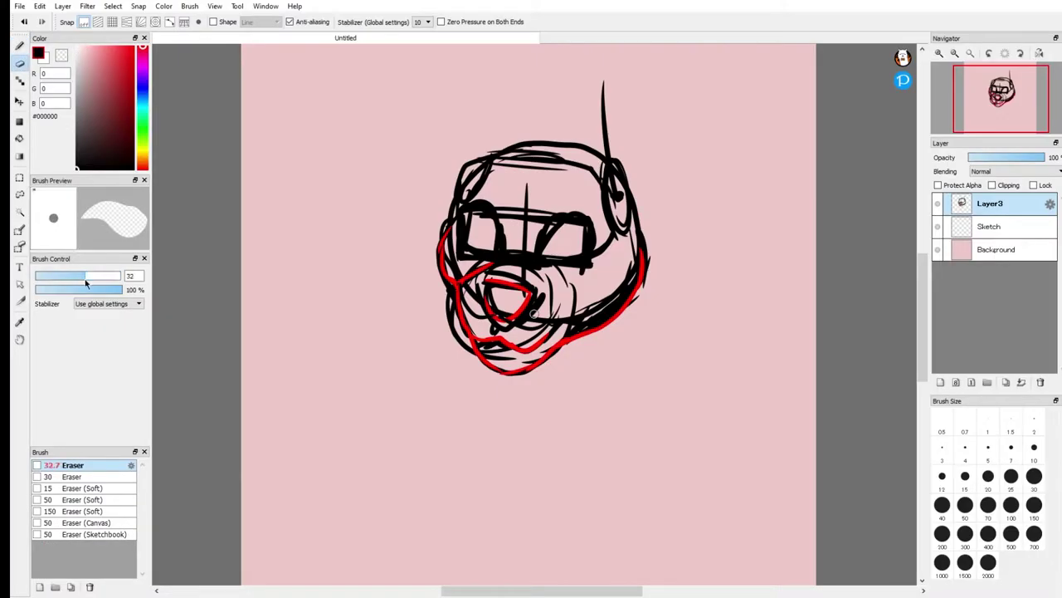
mouse_move(507, 225)
mouse_down()
mouse_move(537, 231)
mouse_move(498, 195)
mouse_move(524, 223)
mouse_move(540, 216)
mouse_move(468, 255)
mouse_move(463, 214)
mouse_up()
mouse_move(512, 252)
mouse_down()
mouse_move(539, 270)
mouse_move(587, 272)
mouse_move(610, 249)
mouse_move(599, 226)
mouse_up()
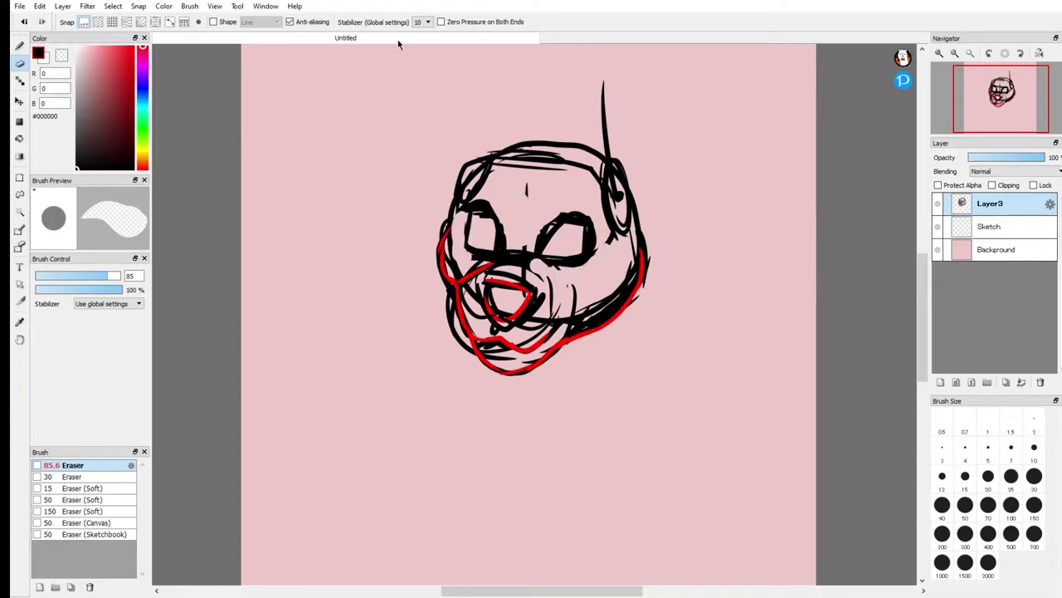
click(21, 47)
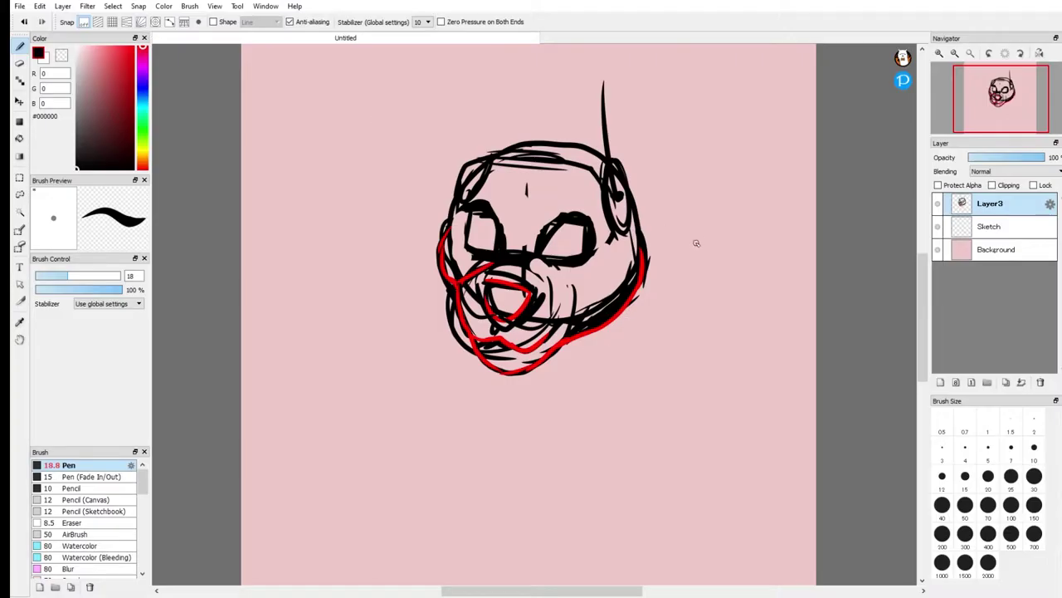
Move the animal head sketch toward the canvas's upper left to free space, and return to the Pen.
click(20, 101)
drag(498, 224, 349, 166)
click(25, 46)
Draw a head circle beside the finished head, and redo its curved vertical centre line closer to the right edge.
mouse_move(600, 287)
mouse_down()
mouse_move(557, 301)
mouse_move(629, 428)
mouse_move(700, 319)
mouse_move(586, 303)
mouse_move(651, 324)
mouse_up()
drag(654, 364, 629, 420)
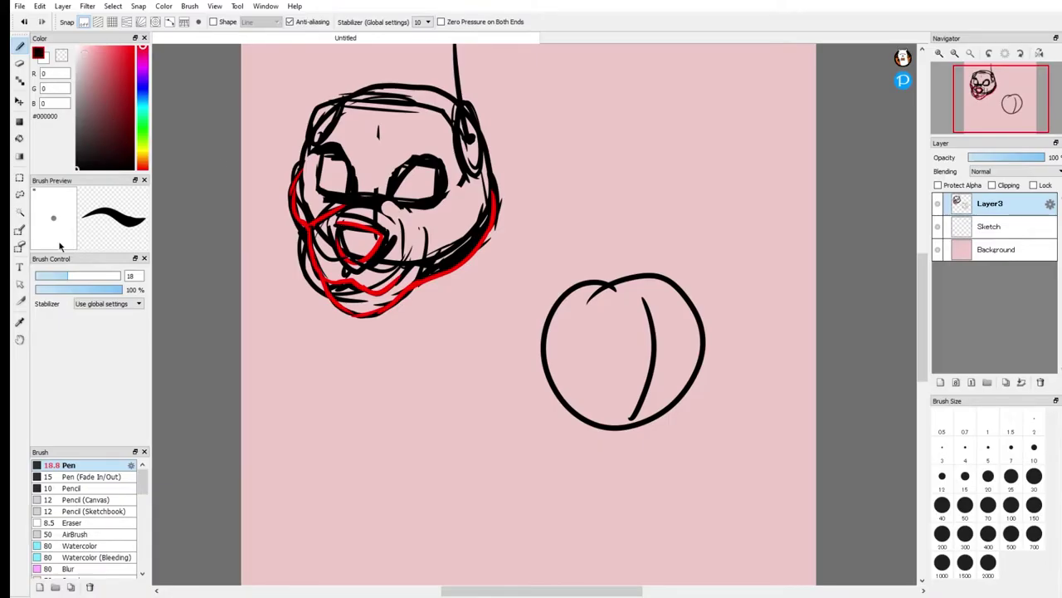
key(ctrl+z)
mouse_move(664, 301)
mouse_down()
mouse_move(674, 399)
mouse_move(664, 419)
mouse_up()
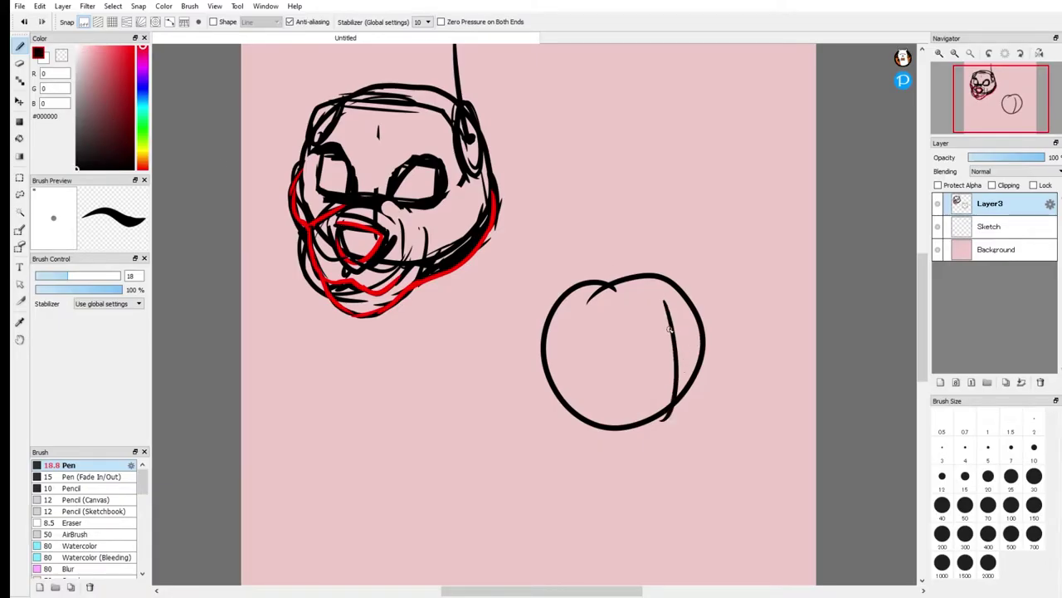
Draw a rectangular eye guide band with dividing strokes across the circle's right side, and sketch a second offset circle around it.
mouse_move(669, 330)
mouse_down()
mouse_move(698, 331)
mouse_move(625, 330)
mouse_move(704, 327)
mouse_move(704, 354)
mouse_up()
mouse_move(633, 327)
mouse_down()
mouse_move(625, 353)
mouse_move(694, 357)
mouse_move(619, 356)
mouse_move(686, 347)
mouse_up()
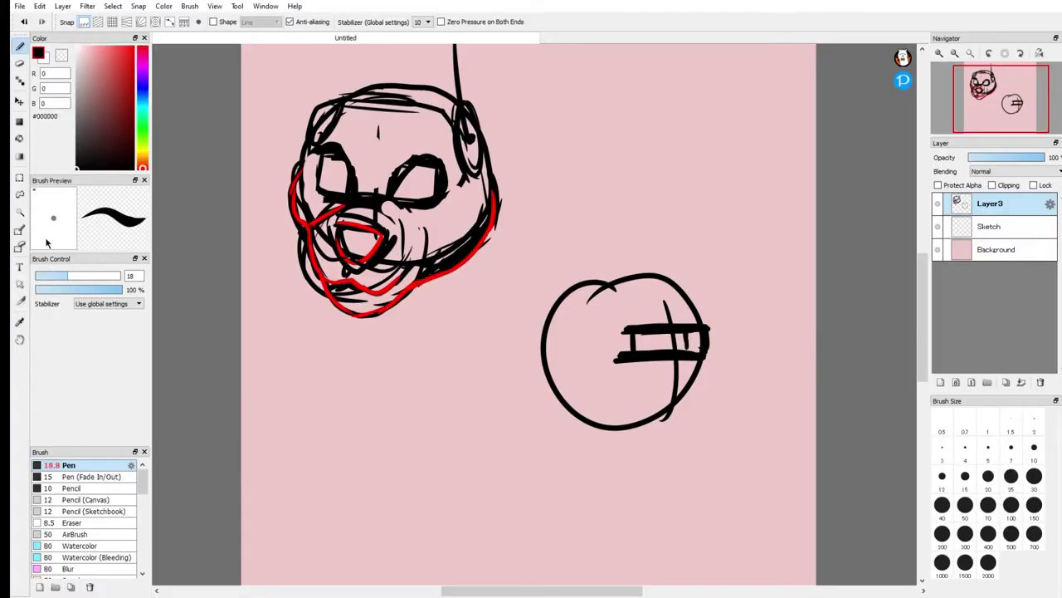
drag(696, 328, 701, 351)
drag(627, 332, 629, 352)
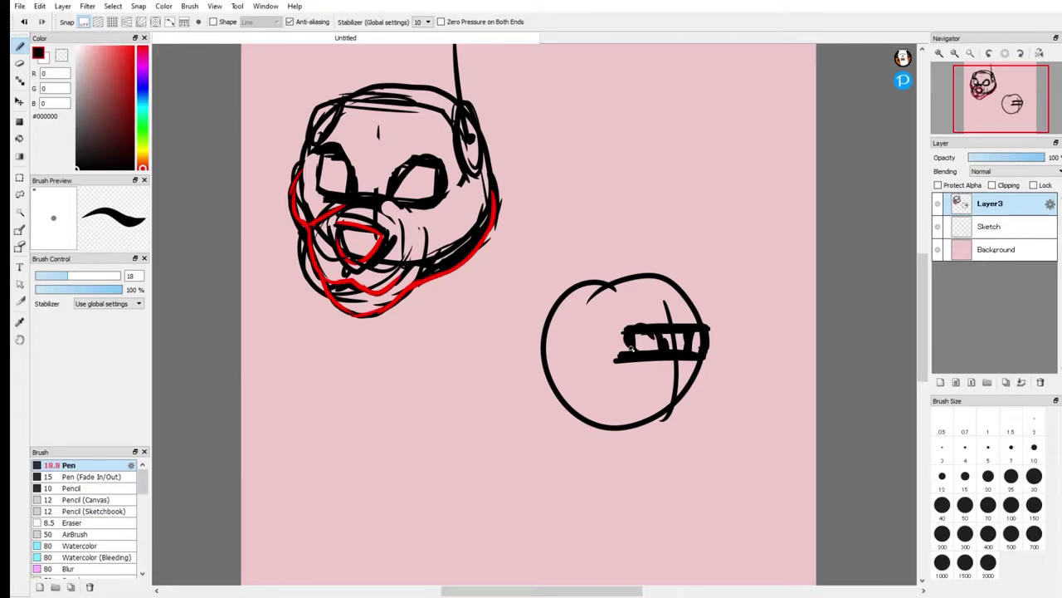
mouse_move(585, 286)
mouse_down()
mouse_move(670, 402)
mouse_move(705, 324)
mouse_up()
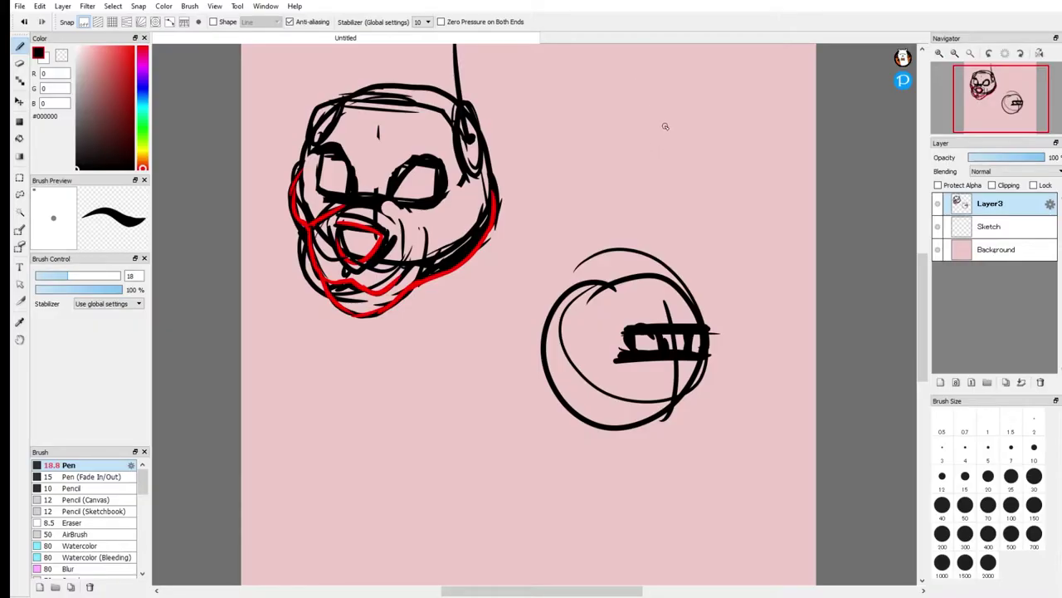
Sketch a small round head above the circle, with a slanted guide line and a thick mark where they meet.
mouse_move(652, 122)
mouse_down()
mouse_move(613, 138)
mouse_move(634, 191)
mouse_move(666, 123)
mouse_move(696, 136)
mouse_move(669, 186)
mouse_up()
drag(621, 100, 595, 187)
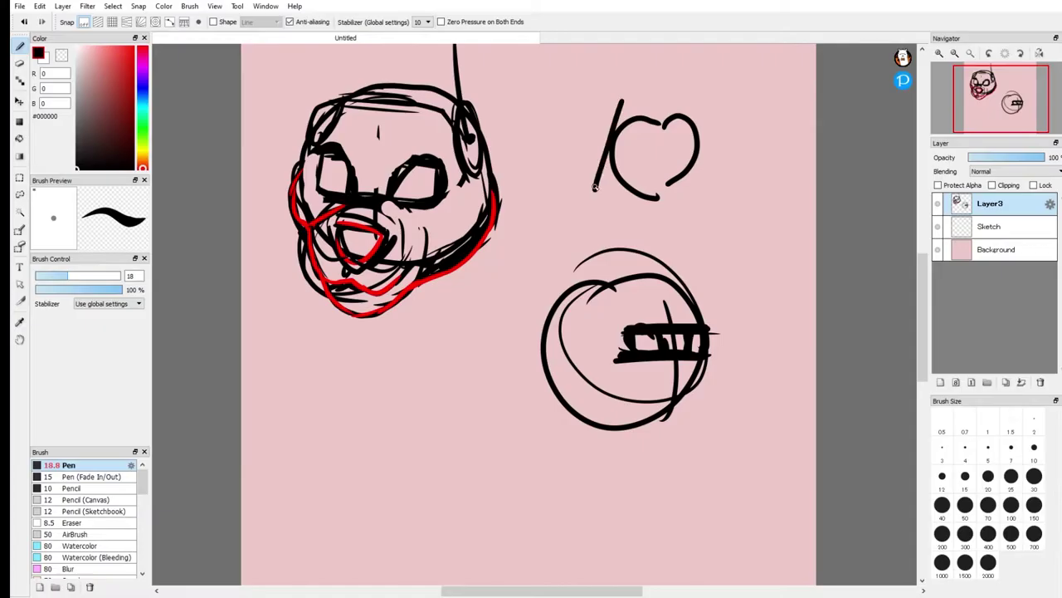
mouse_move(660, 126)
mouse_down()
mouse_move(693, 152)
mouse_move(664, 194)
mouse_up()
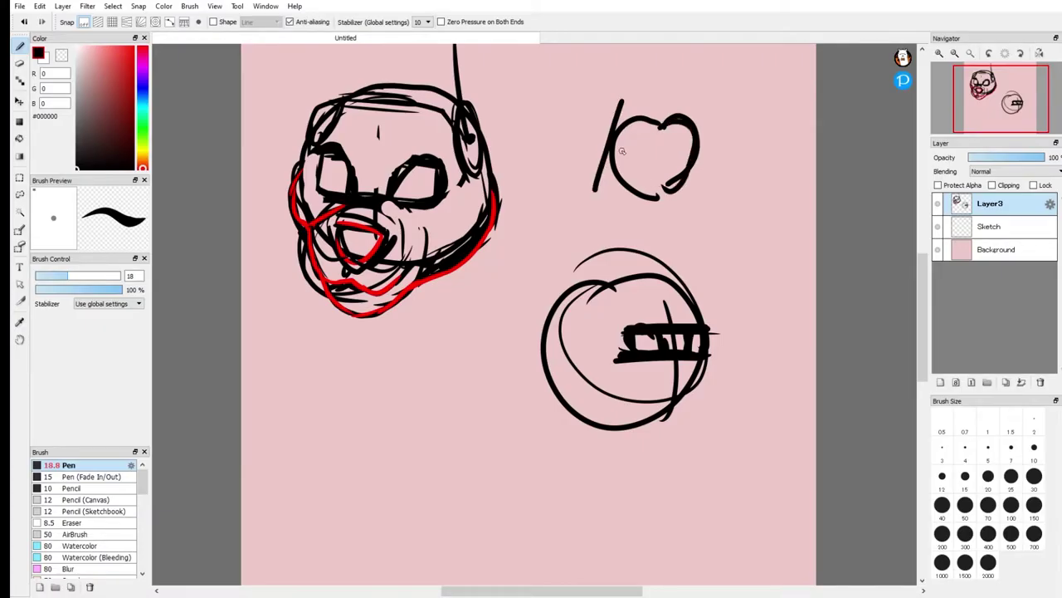
drag(612, 123, 601, 150)
mouse_move(601, 150)
mouse_down()
mouse_move(610, 120)
mouse_move(616, 133)
mouse_up()
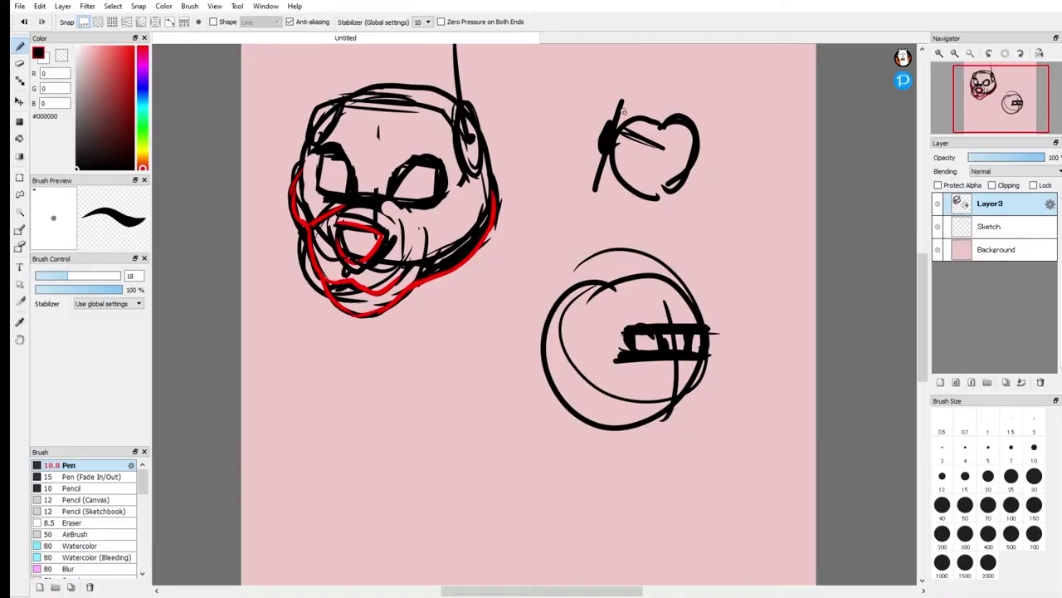
Erase both practice circles and their guide lines beside the head, and return to the Pen.
click(20, 63)
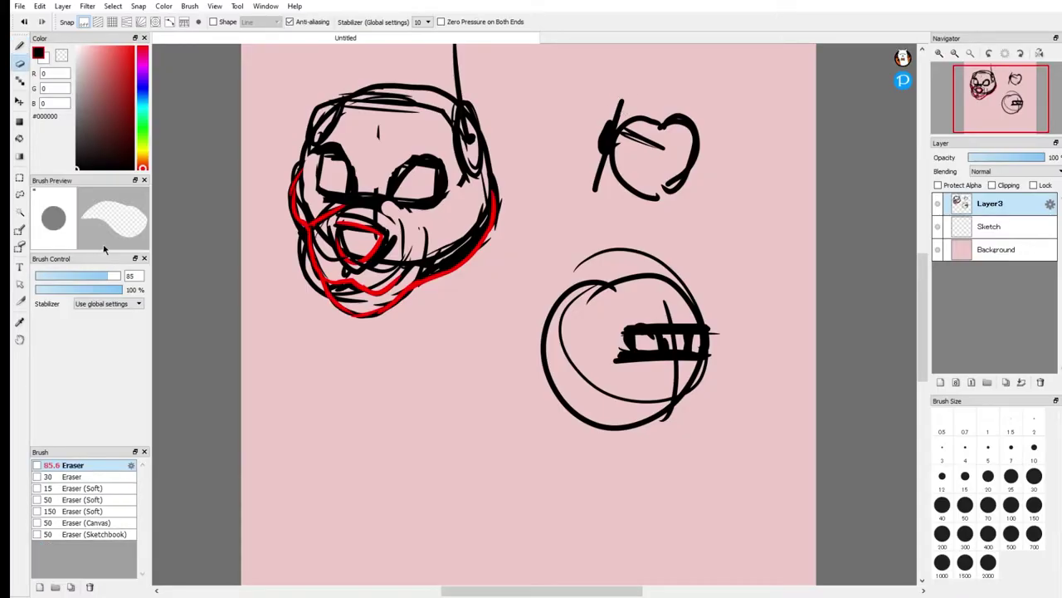
mouse_move(618, 120)
mouse_down()
mouse_move(595, 201)
mouse_move(632, 131)
mouse_move(671, 107)
mouse_move(661, 208)
mouse_move(656, 118)
mouse_move(524, 382)
mouse_move(602, 296)
mouse_move(635, 223)
mouse_move(685, 214)
mouse_move(640, 308)
mouse_move(672, 332)
mouse_move(659, 427)
mouse_move(681, 377)
mouse_move(612, 427)
mouse_up()
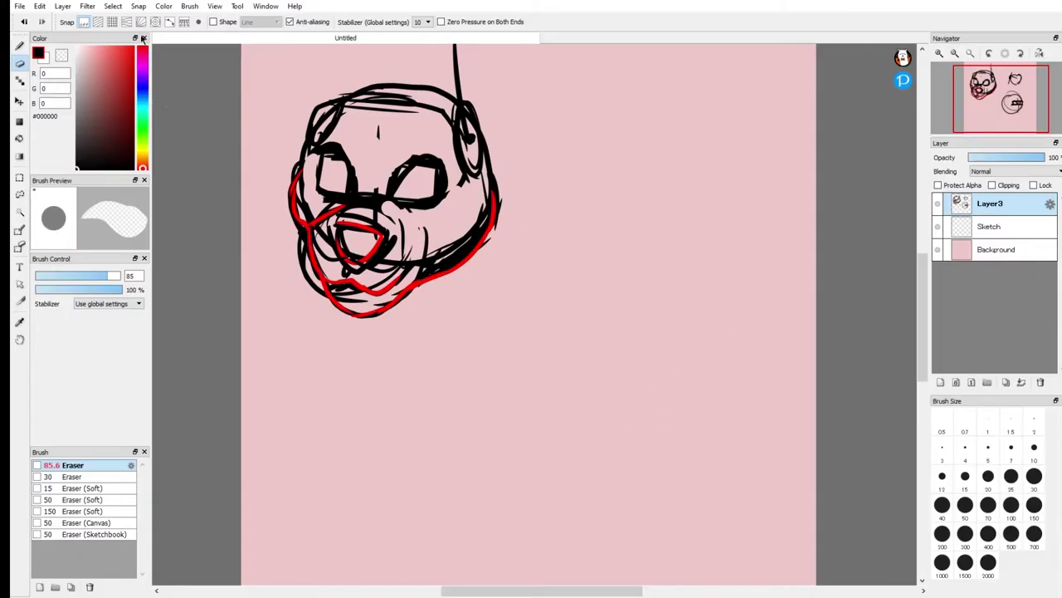
click(21, 43)
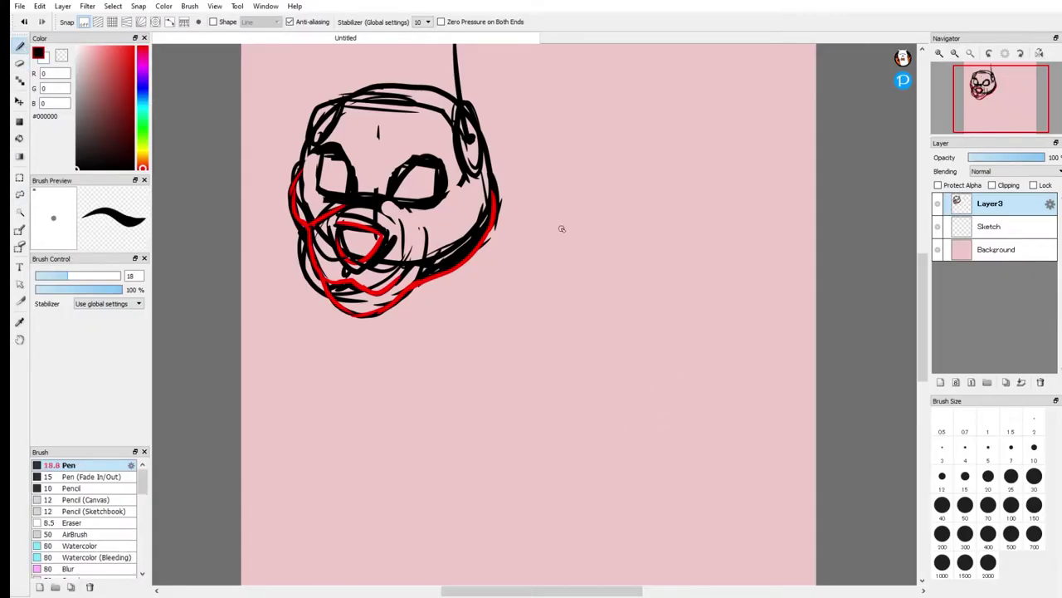
Set the Pen to black #000000 at size 20 for working close up on the animal head.
mouse_move(446, 189)
mouse_down()
mouse_move(455, 249)
mouse_move(448, 201)
mouse_up()
alt+click(509, 190)
drag(987, 98, 985, 92)
click(955, 54)
click(956, 54)
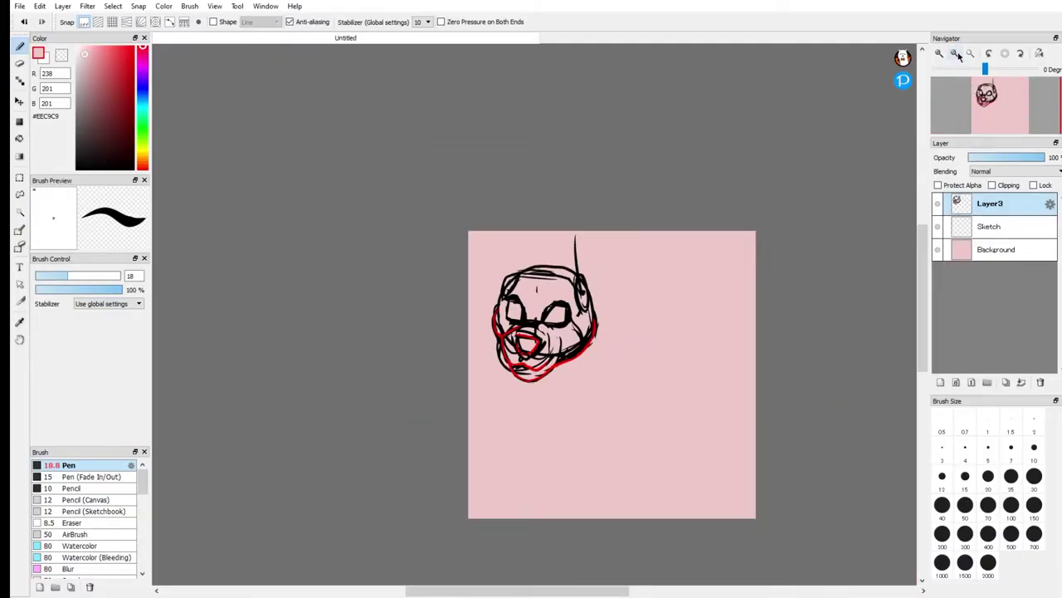
click(955, 53)
click(939, 53)
click(939, 53)
click(938, 53)
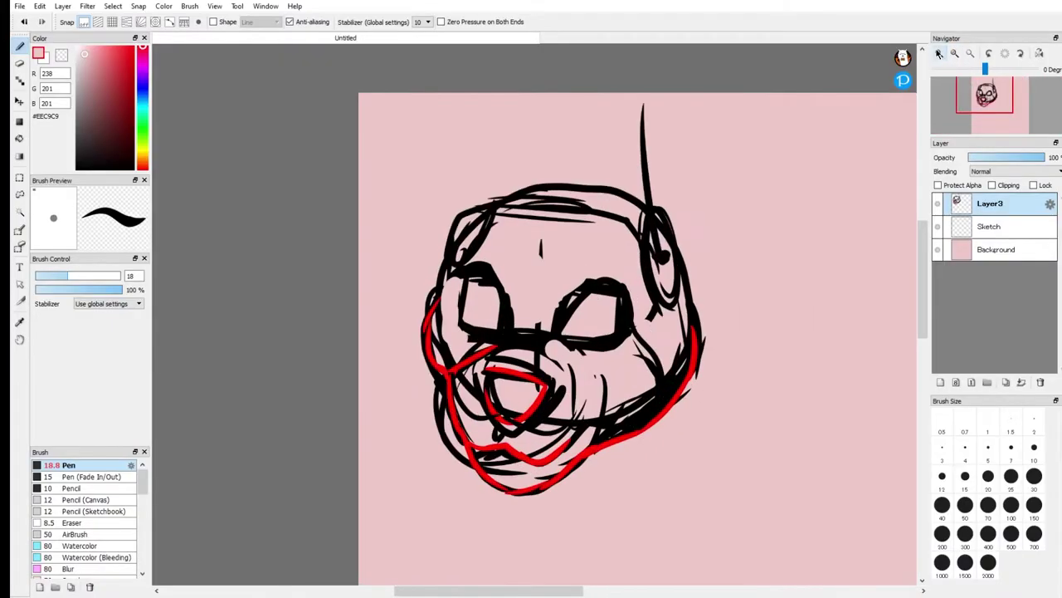
click(939, 54)
drag(84, 133, 20, 176)
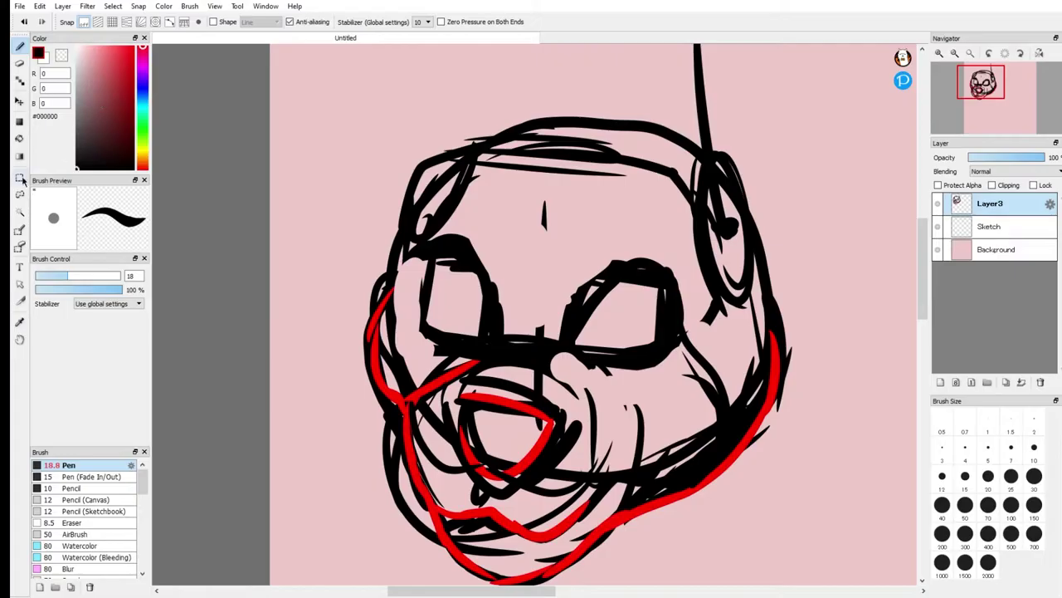
click(71, 274)
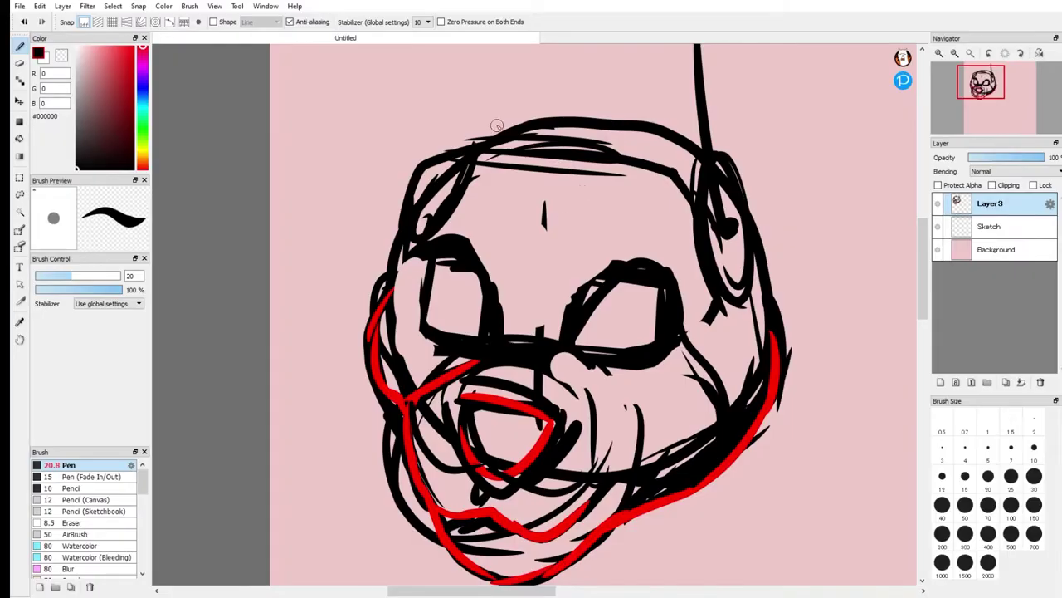
Draw a wide black hair arc above the head.
mouse_move(988, 93)
drag(987, 93, 984, 81)
mouse_move(591, 220)
mouse_down()
mouse_move(520, 162)
mouse_move(397, 135)
mouse_move(290, 230)
mouse_move(286, 255)
mouse_up()
Erase the arc above the head, and sketch short black tufts on the crown with a curved strand down the forehead.
alt+click(475, 153)
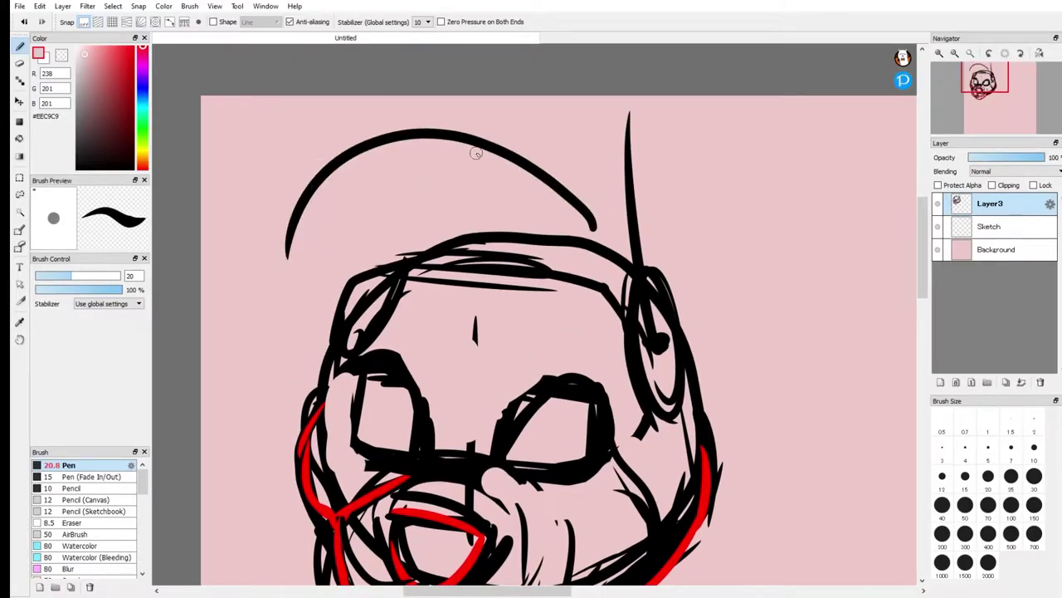
click(78, 166)
click(20, 63)
mouse_move(278, 246)
mouse_down()
mouse_move(412, 155)
mouse_move(550, 208)
mouse_move(565, 190)
mouse_move(521, 225)
mouse_move(445, 242)
mouse_move(446, 274)
mouse_move(427, 306)
mouse_up()
click(19, 46)
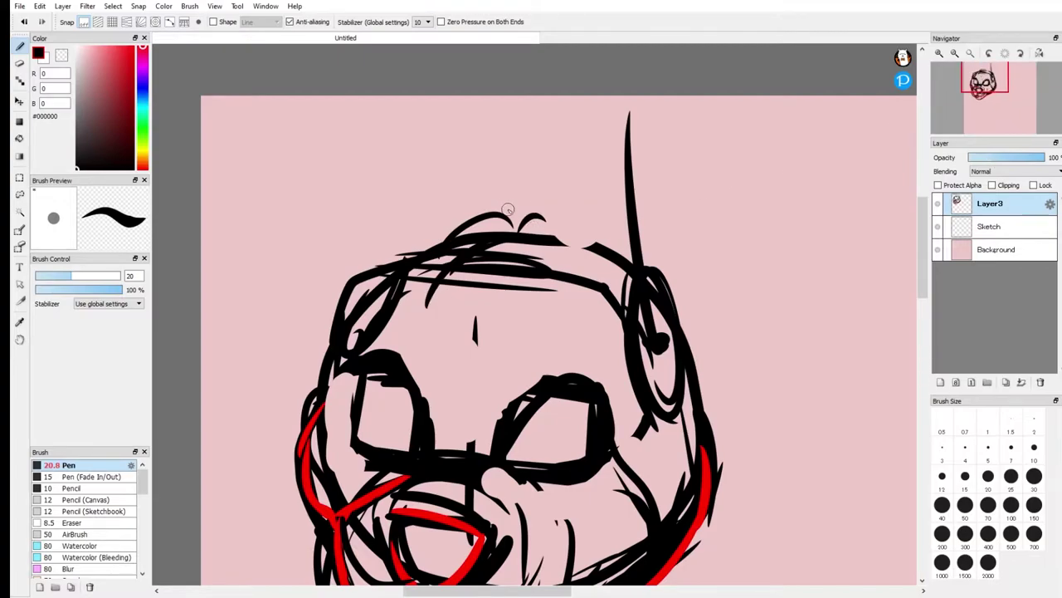
mouse_move(502, 245)
mouse_down()
mouse_move(469, 283)
mouse_move(446, 341)
mouse_move(436, 412)
mouse_up()
Switch the Pen to red #FF0000 and try a jagged, spiky hair outline over the forehead and crown.
drag(78, 64, 42, 9)
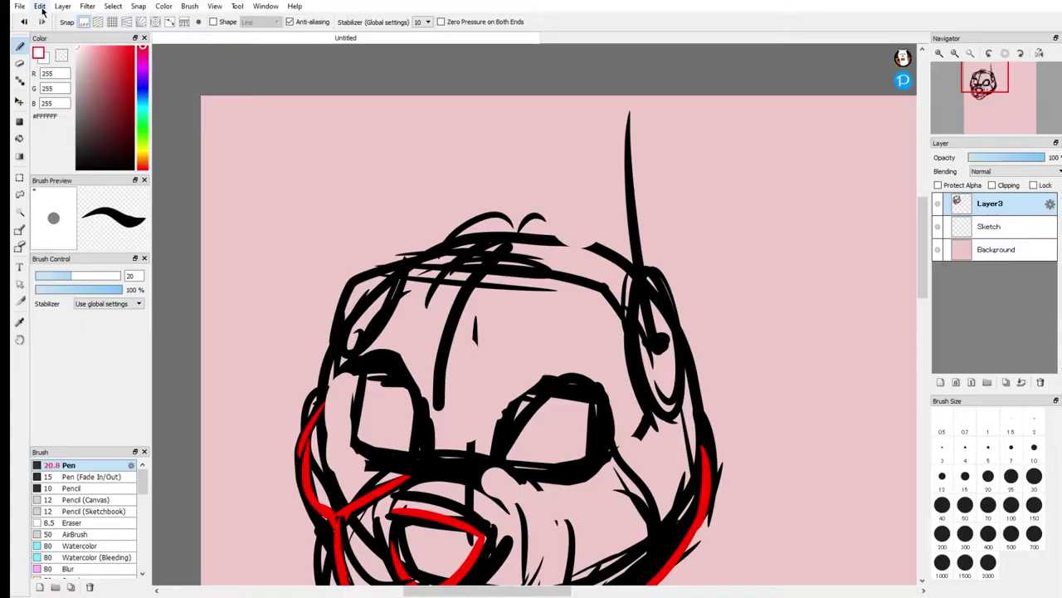
drag(113, 70, 136, 46)
mouse_move(522, 236)
mouse_down()
mouse_move(398, 394)
mouse_move(431, 259)
mouse_move(302, 407)
mouse_move(350, 289)
mouse_up()
mouse_move(540, 221)
mouse_down()
mouse_move(374, 109)
mouse_move(313, 191)
mouse_move(295, 259)
mouse_move(332, 298)
mouse_up()
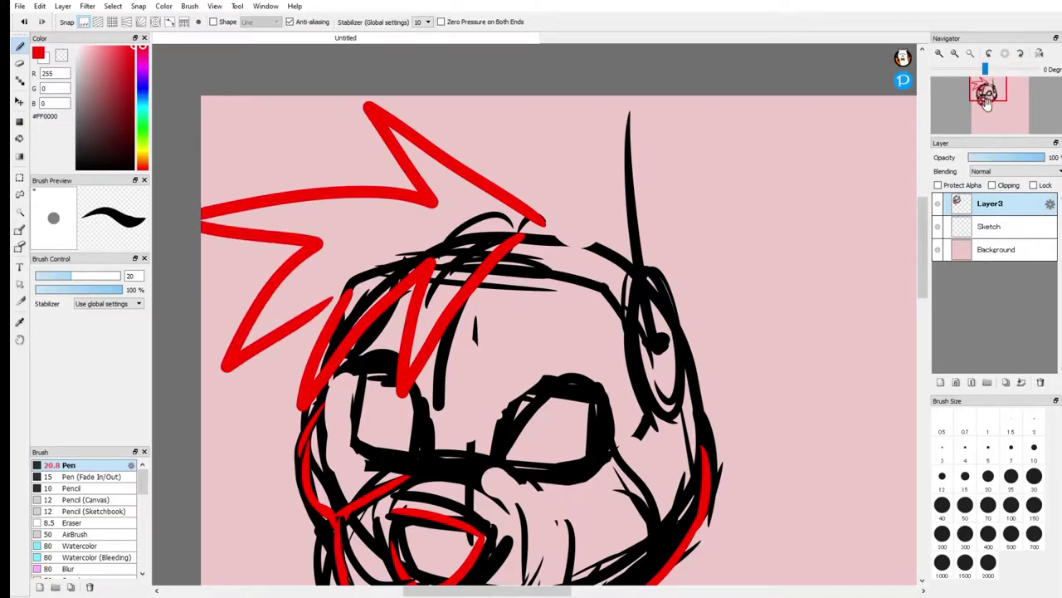
drag(990, 101, 986, 92)
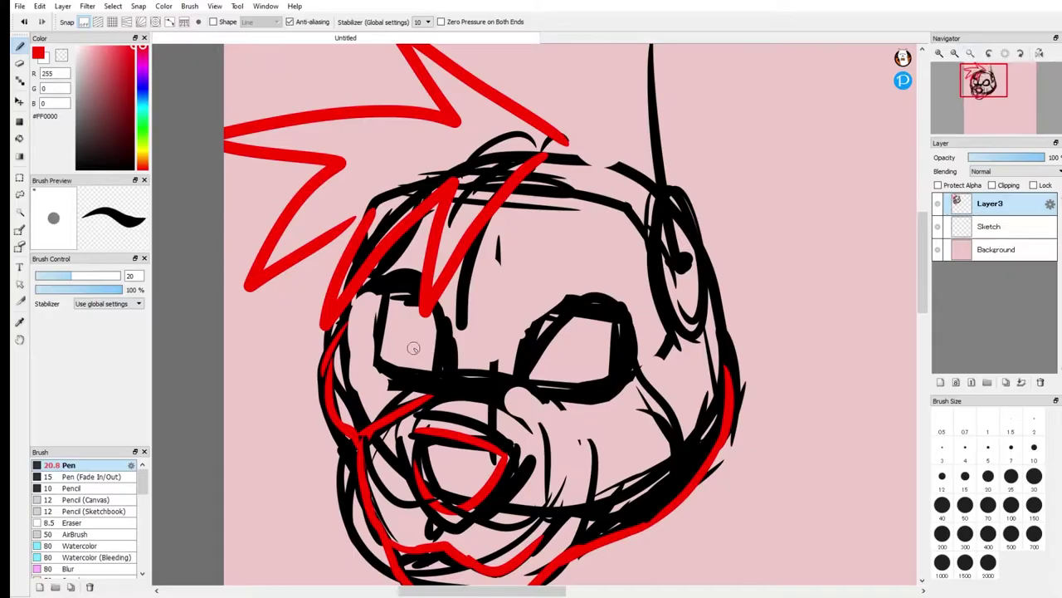
click(955, 55)
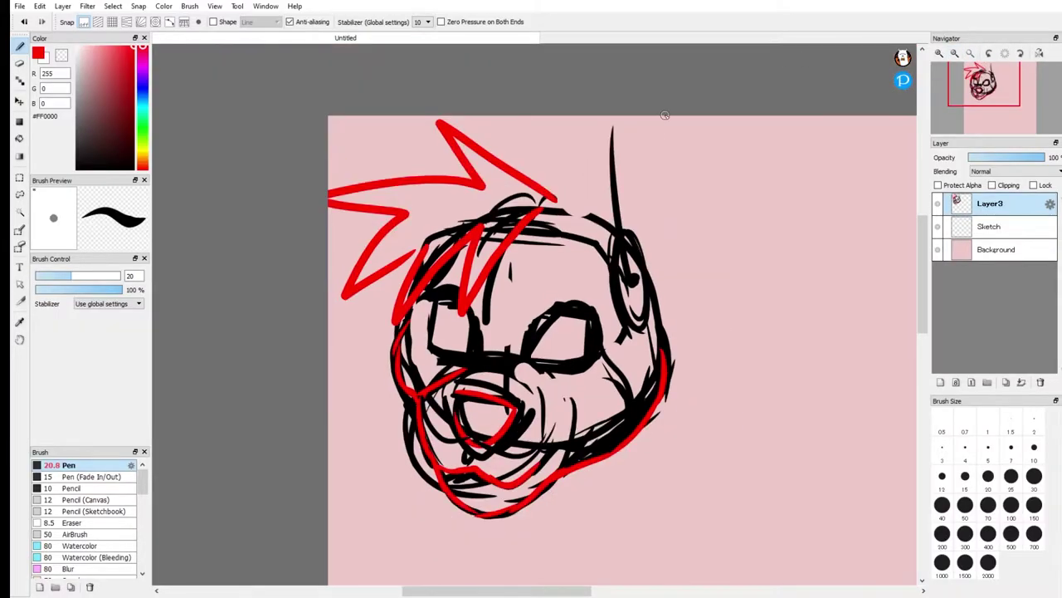
key(ctrl+z)
Sketch a rounded red hair outline sweeping from the crown over the head's left side, ending in pointed tips.
mouse_move(565, 200)
mouse_down()
mouse_move(403, 183)
mouse_move(383, 246)
mouse_up()
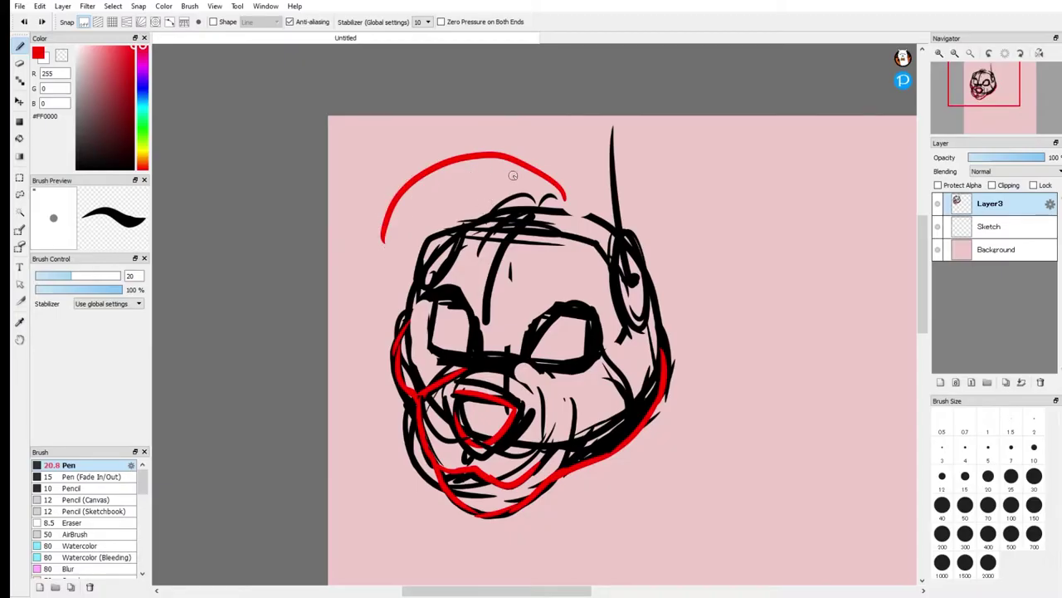
key(ctrl+z)
mouse_move(546, 171)
mouse_down()
mouse_move(375, 256)
mouse_move(381, 294)
mouse_up()
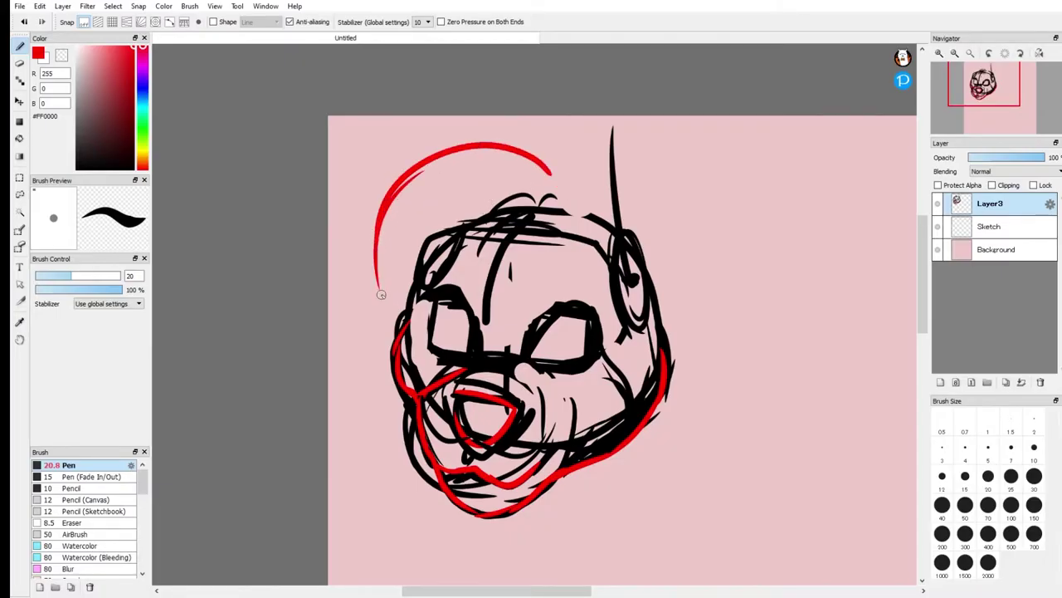
mouse_move(468, 151)
mouse_down()
mouse_move(351, 191)
mouse_move(337, 224)
mouse_up()
mouse_move(344, 213)
mouse_down()
mouse_move(409, 169)
mouse_move(355, 280)
mouse_up()
drag(362, 236, 353, 303)
drag(353, 303, 378, 243)
Sketch red fringe strands curving across the forehead and down over the left eye.
drag(546, 211, 539, 294)
mouse_move(509, 233)
mouse_down()
mouse_move(496, 290)
mouse_move(438, 328)
mouse_up()
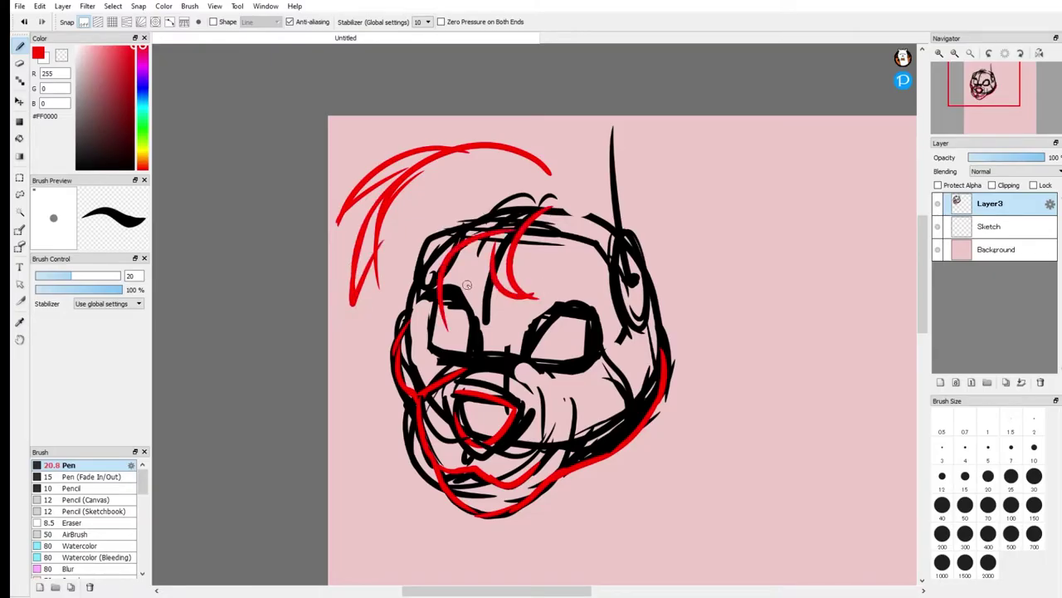
drag(455, 246, 445, 333)
drag(483, 240, 448, 267)
mouse_move(477, 256)
mouse_down()
mouse_move(454, 266)
mouse_move(397, 339)
mouse_move(381, 244)
mouse_up()
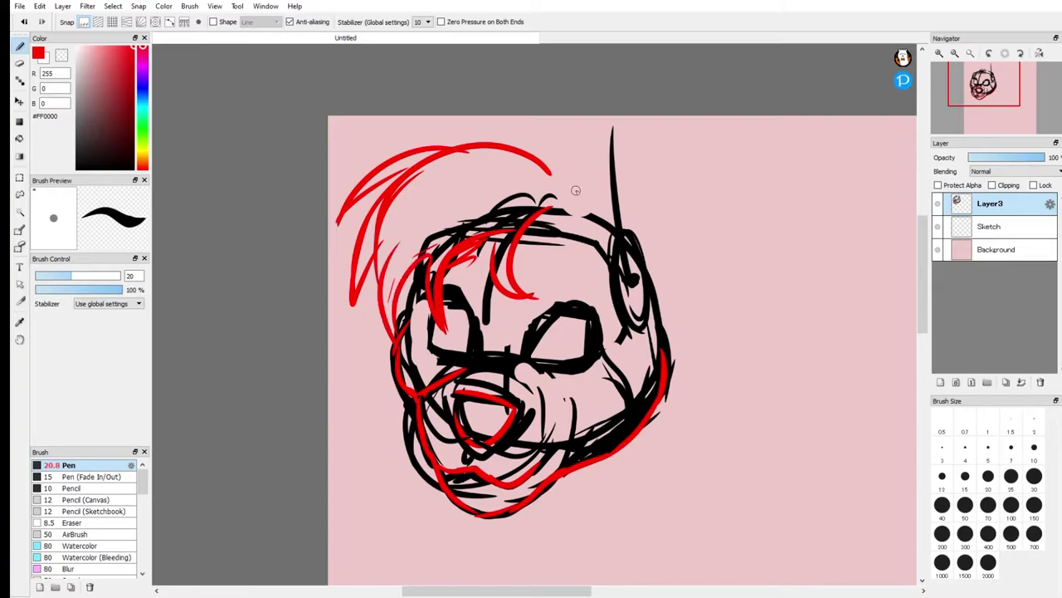
Add upright red tufts on the crown and extra pointed locks hanging beside the left cheek.
drag(478, 118, 549, 176)
drag(579, 213, 553, 178)
drag(543, 141, 508, 177)
drag(378, 214, 372, 363)
drag(395, 309, 370, 367)
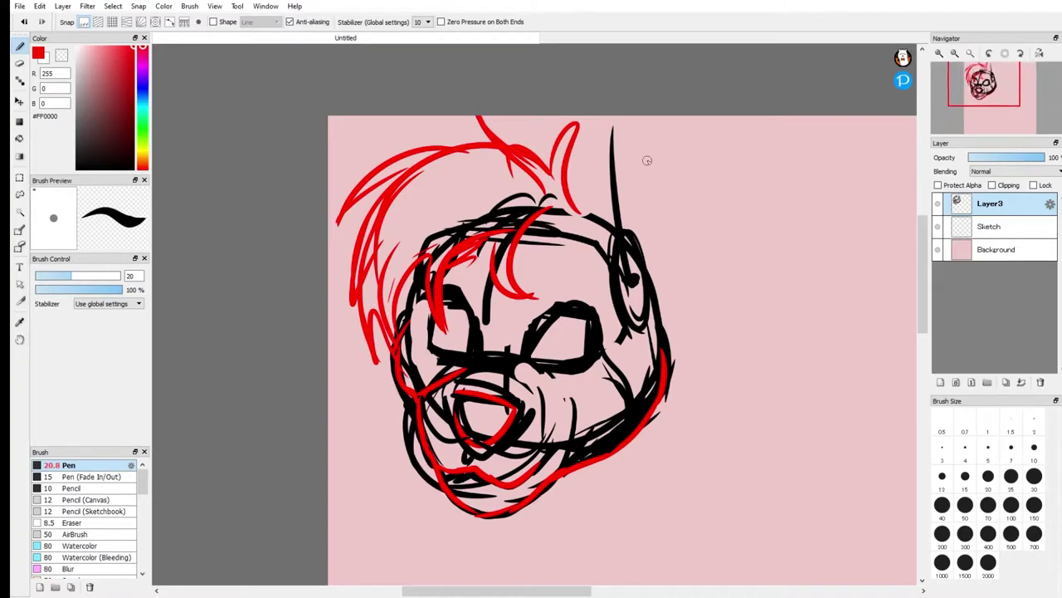
Add a small red curl to the fringe, and trace the head's right contour in red up past the ear.
drag(569, 212, 561, 249)
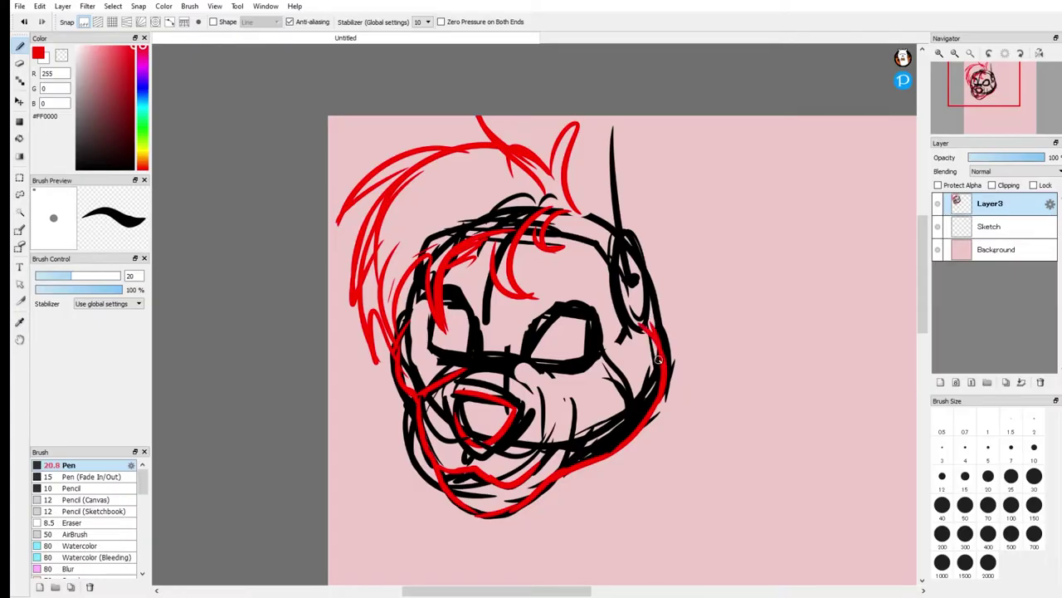
drag(656, 332, 630, 259)
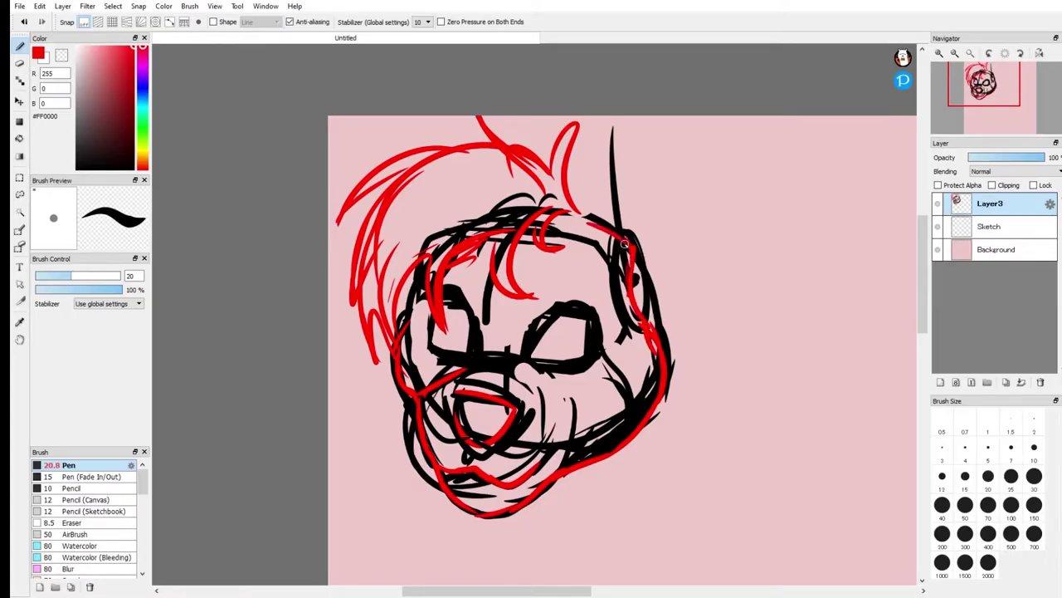
drag(985, 97, 992, 102)
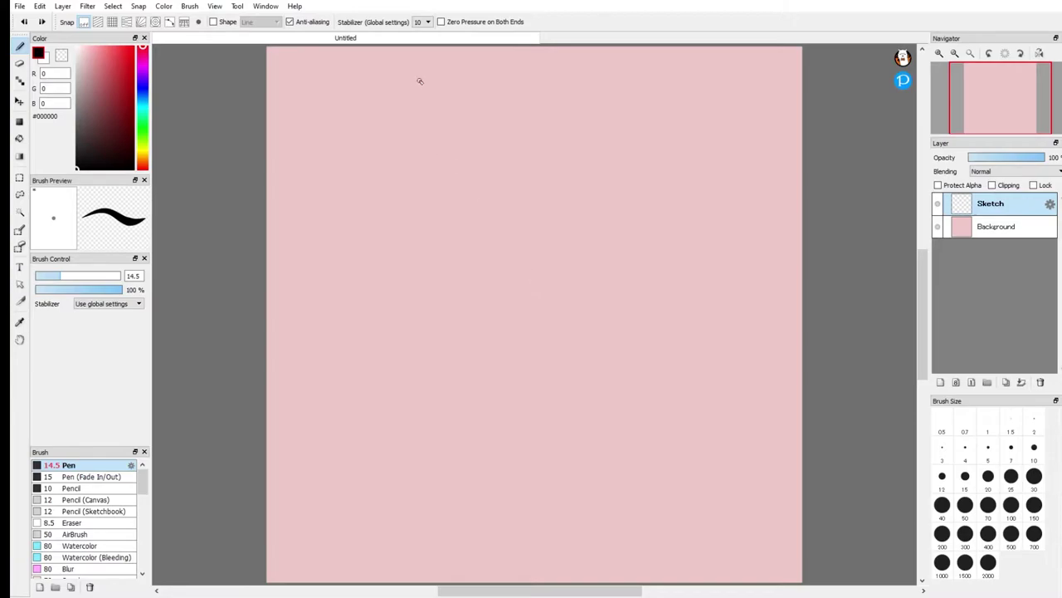
Draw a large black head circle on the empty Sketch layer, with a horizontal eye line and a vertical centre line.
mouse_move(535, 163)
mouse_down()
mouse_move(480, 312)
mouse_move(574, 317)
mouse_move(620, 257)
mouse_move(602, 206)
mouse_move(539, 165)
mouse_up()
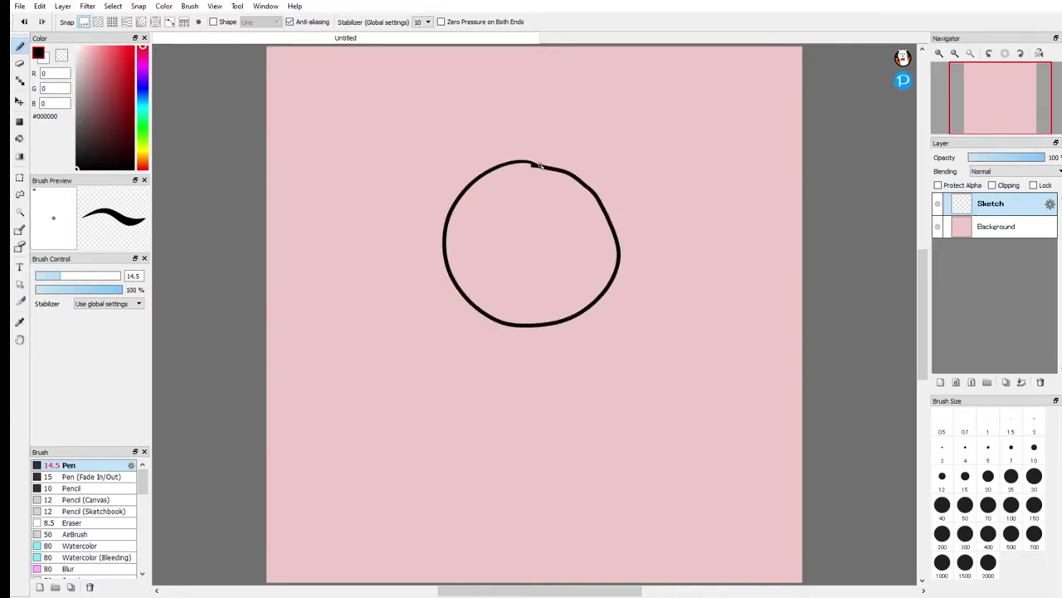
key(ctrl+z)
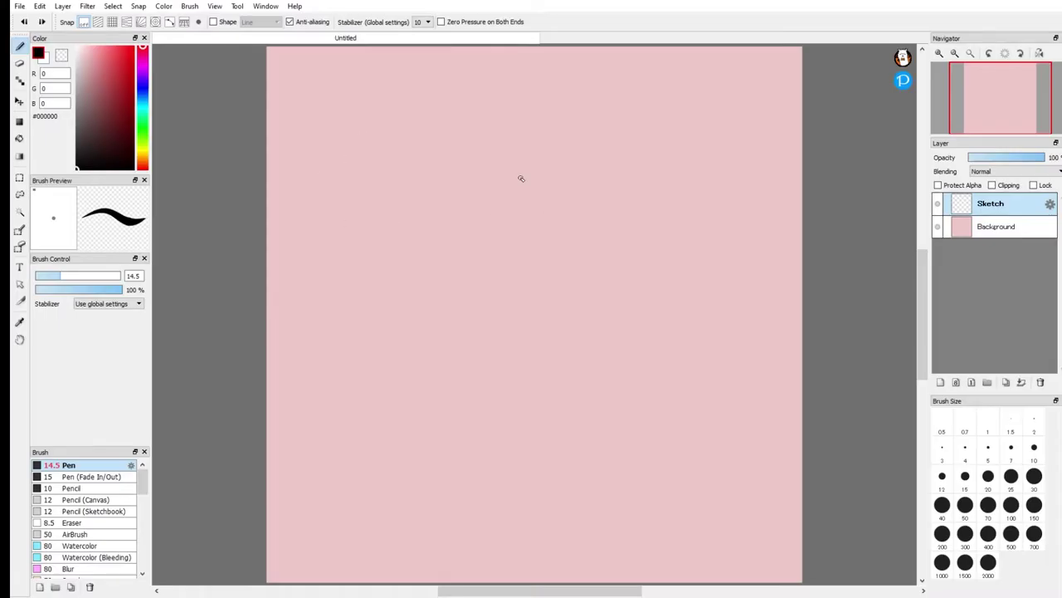
mouse_move(546, 153)
mouse_down()
mouse_move(624, 180)
mouse_move(480, 184)
mouse_up()
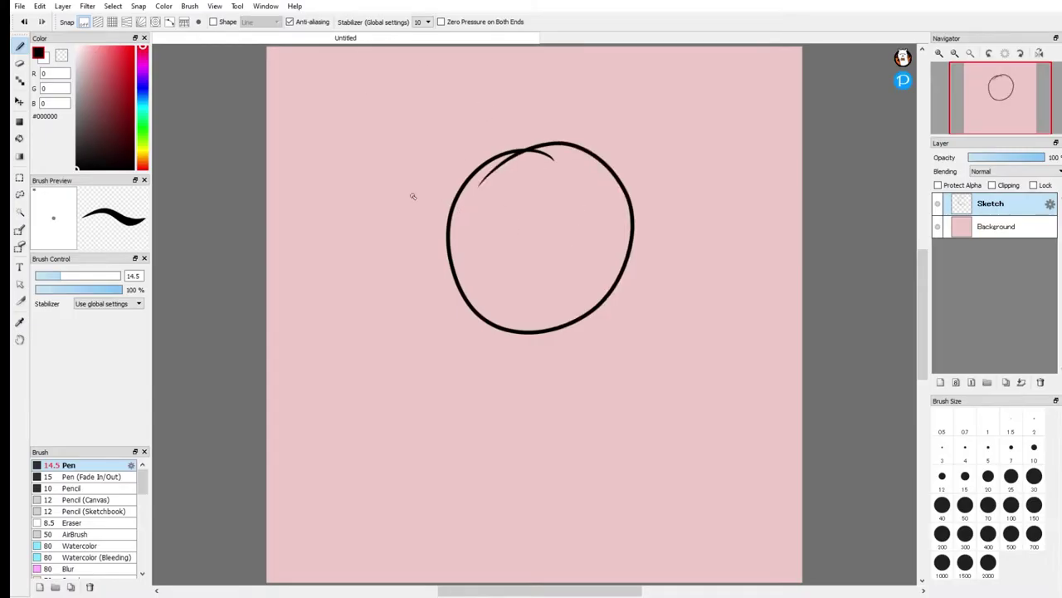
drag(539, 146, 612, 183)
mouse_move(463, 246)
mouse_down()
mouse_move(503, 238)
mouse_move(619, 249)
mouse_up()
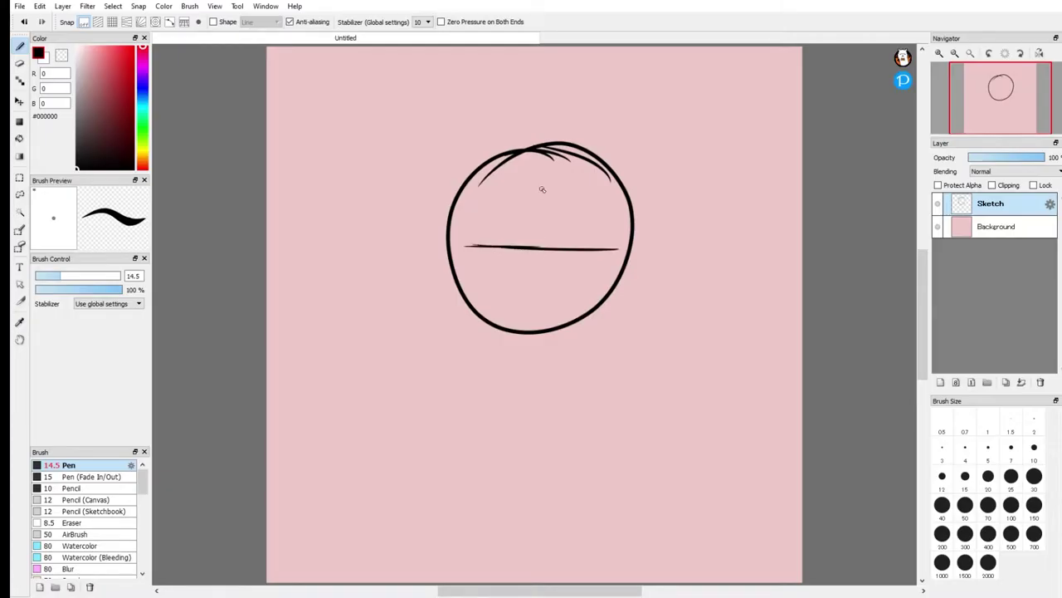
drag(542, 190, 537, 344)
Sketch a muzzle circle hanging from the eye line in the lower half of the head, redrawing it once.
drag(531, 247, 591, 316)
drag(574, 259, 594, 305)
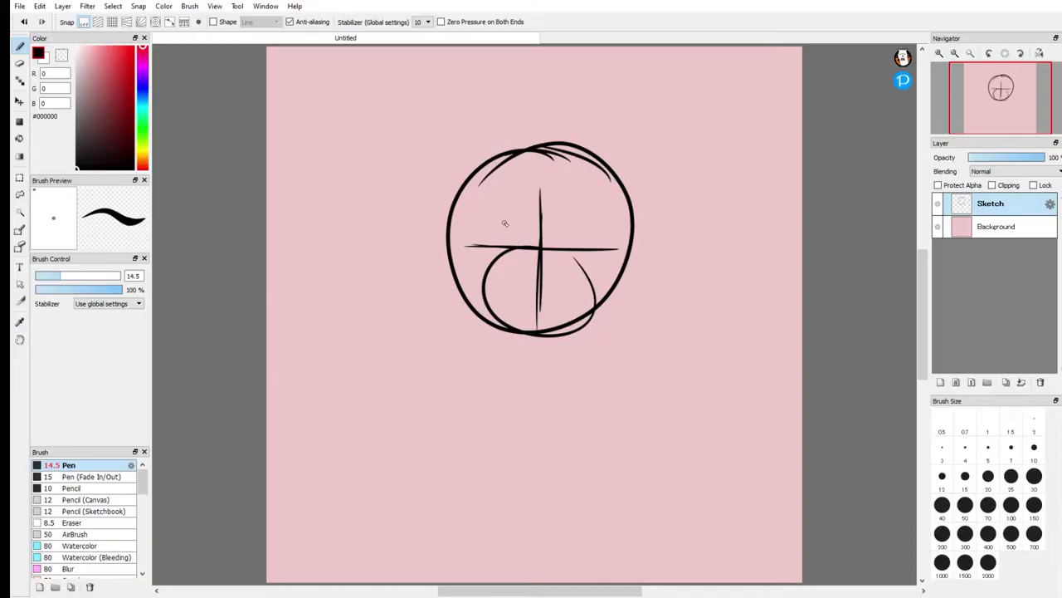
key(ctrl+z)
key(ctrl+z)
mouse_move(536, 247)
mouse_down()
mouse_move(552, 338)
mouse_move(528, 239)
mouse_move(566, 262)
mouse_move(498, 293)
mouse_up()
key(ctrl+z)
Sketch rounded cheek shapes on both sides of the muzzle circle, thickening their outer edges.
mouse_move(466, 232)
mouse_down()
mouse_move(453, 293)
mouse_move(471, 314)
mouse_up()
drag(447, 268, 469, 311)
drag(498, 277, 489, 316)
drag(488, 247, 501, 289)
drag(624, 276, 591, 301)
mouse_move(626, 242)
mouse_down()
mouse_move(588, 317)
mouse_move(605, 307)
mouse_up()
Add an inner arc to the muzzle, and draw curves from the cheeks up to the eye line.
drag(517, 305, 598, 240)
drag(480, 291, 506, 339)
key(ctrl+z)
mouse_move(483, 232)
mouse_down()
mouse_move(483, 303)
mouse_move(499, 264)
mouse_up()
mouse_move(604, 241)
mouse_down()
mouse_move(619, 290)
mouse_move(593, 295)
mouse_up()
mouse_move(620, 231)
mouse_down()
mouse_move(583, 268)
mouse_move(576, 260)
mouse_move(582, 307)
mouse_up()
Try extra horizontal guide strokes across the head just above the eye line, undoing the latest ones.
mouse_move(464, 206)
mouse_down()
mouse_move(487, 242)
mouse_move(562, 239)
mouse_up()
drag(461, 241, 572, 242)
key(ctrl+z)
key(ctrl+z)
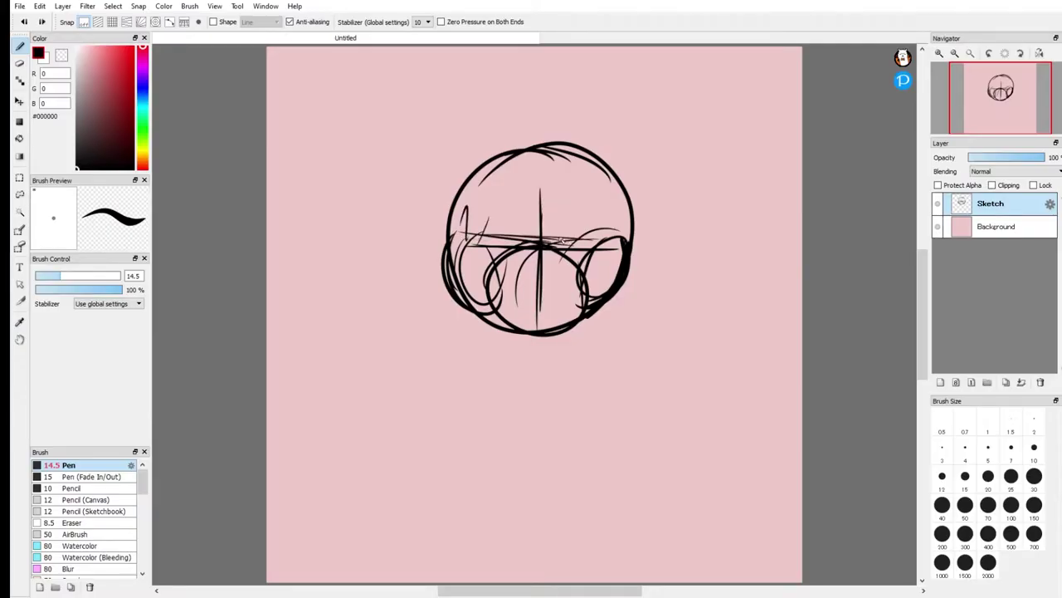
Sketch a rectangular eye band just above the eye line, with a rounded eye outline on each side of the centre line.
mouse_move(467, 200)
mouse_down()
mouse_move(609, 202)
mouse_move(607, 251)
mouse_up()
drag(478, 197, 474, 245)
mouse_move(471, 250)
mouse_down()
mouse_move(562, 261)
mouse_move(445, 244)
mouse_move(592, 248)
mouse_up()
drag(613, 194, 613, 241)
mouse_move(498, 196)
mouse_down()
mouse_move(608, 194)
mouse_move(561, 190)
mouse_up()
drag(462, 199, 463, 238)
drag(619, 195, 623, 237)
drag(461, 203, 457, 241)
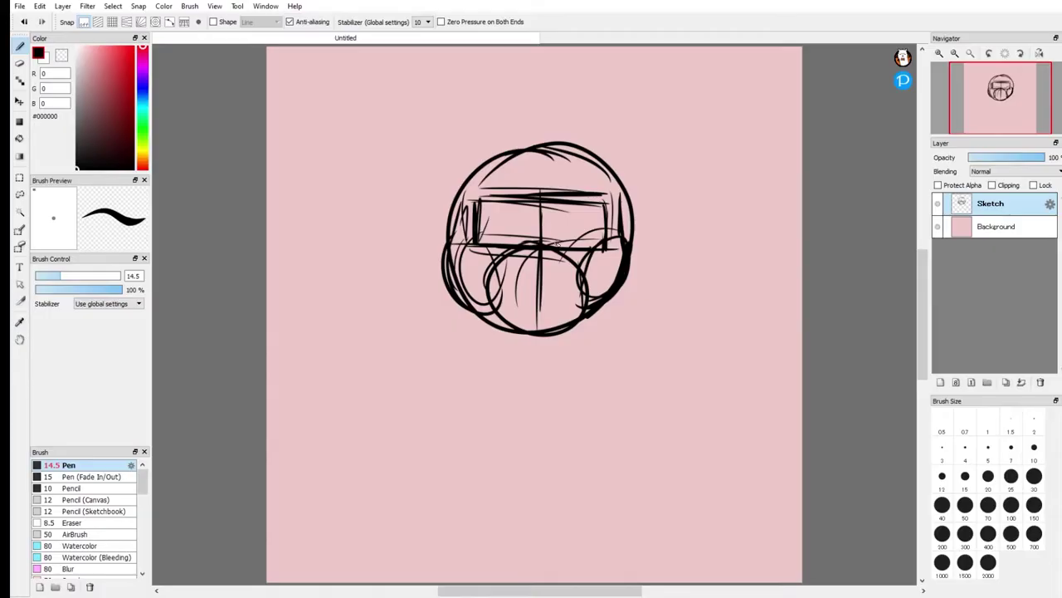
mouse_move(554, 214)
mouse_down()
mouse_move(521, 230)
mouse_move(522, 215)
mouse_move(521, 243)
mouse_up()
mouse_move(555, 241)
mouse_down()
mouse_move(575, 210)
mouse_move(557, 214)
mouse_move(591, 210)
mouse_move(591, 245)
mouse_move(521, 222)
mouse_move(521, 238)
mouse_move(498, 206)
mouse_move(522, 222)
mouse_move(501, 207)
mouse_move(477, 206)
mouse_move(506, 212)
mouse_move(479, 213)
mouse_move(479, 243)
mouse_up()
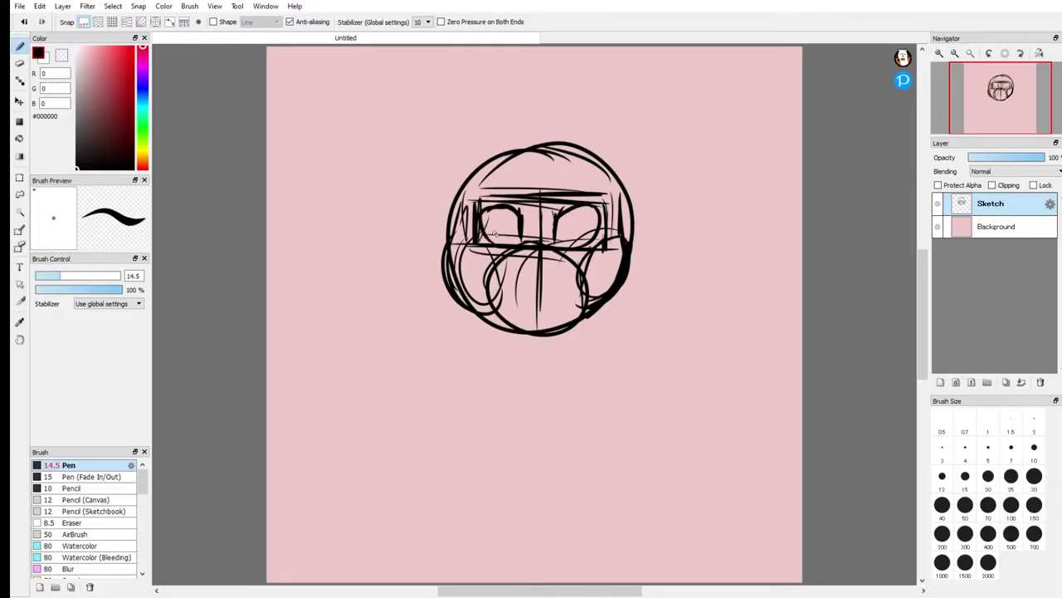
Sketch a small open arch and a small box shape beside the head as examples, and erase them.
mouse_move(674, 194)
mouse_down()
mouse_move(676, 163)
mouse_move(691, 144)
mouse_move(683, 160)
mouse_move(712, 184)
mouse_up()
mouse_move(677, 246)
mouse_down()
mouse_move(735, 241)
mouse_move(717, 269)
mouse_move(696, 267)
mouse_move(718, 246)
mouse_up()
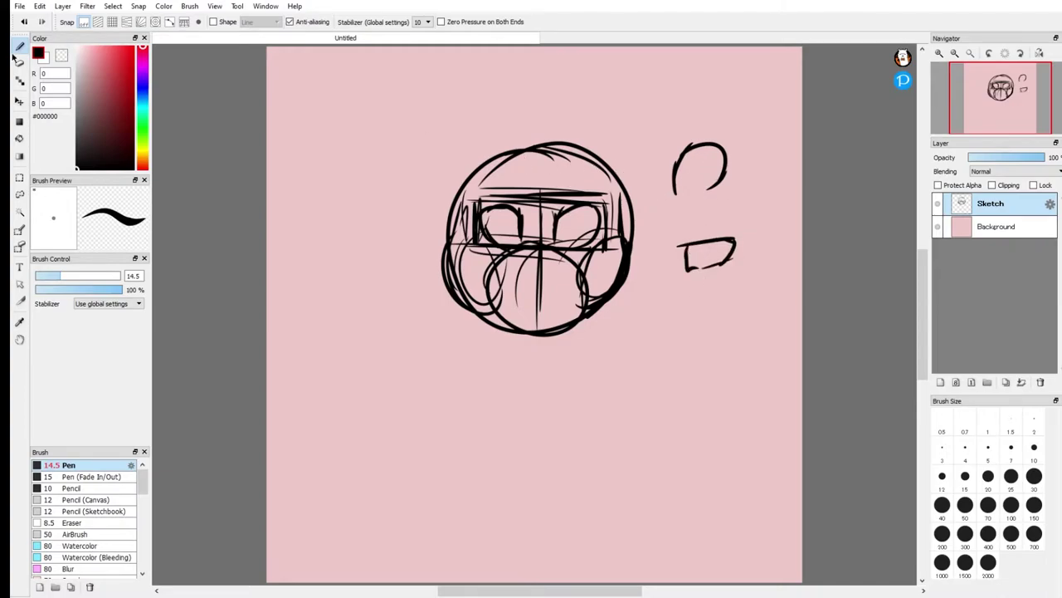
key(e)
mouse_move(635, 161)
mouse_down()
mouse_move(708, 116)
mouse_move(734, 155)
mouse_move(711, 254)
mouse_up()
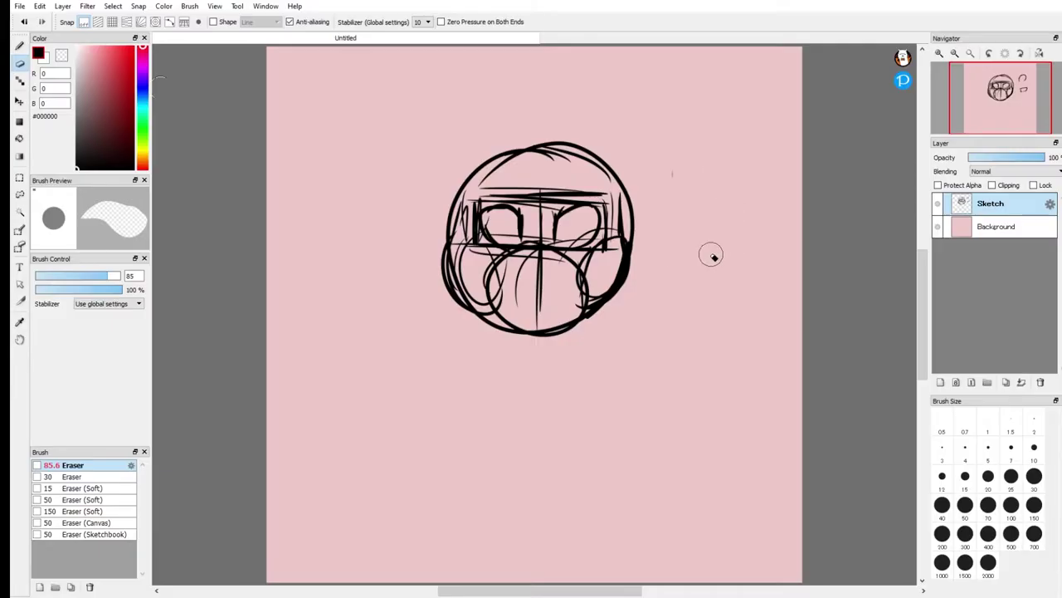
key(b)
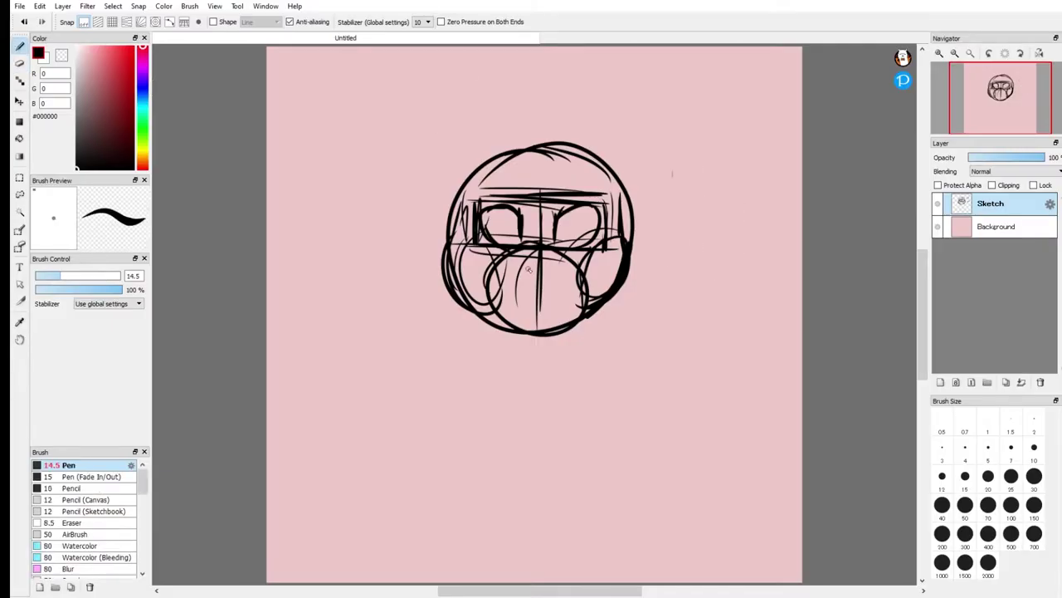
Sketch a triangular nose in the upper part of the muzzle circle, with a thick dark upper edge.
mouse_move(521, 264)
mouse_down()
mouse_move(561, 261)
mouse_move(514, 272)
mouse_move(543, 302)
mouse_up()
drag(571, 262, 544, 302)
drag(544, 264, 556, 257)
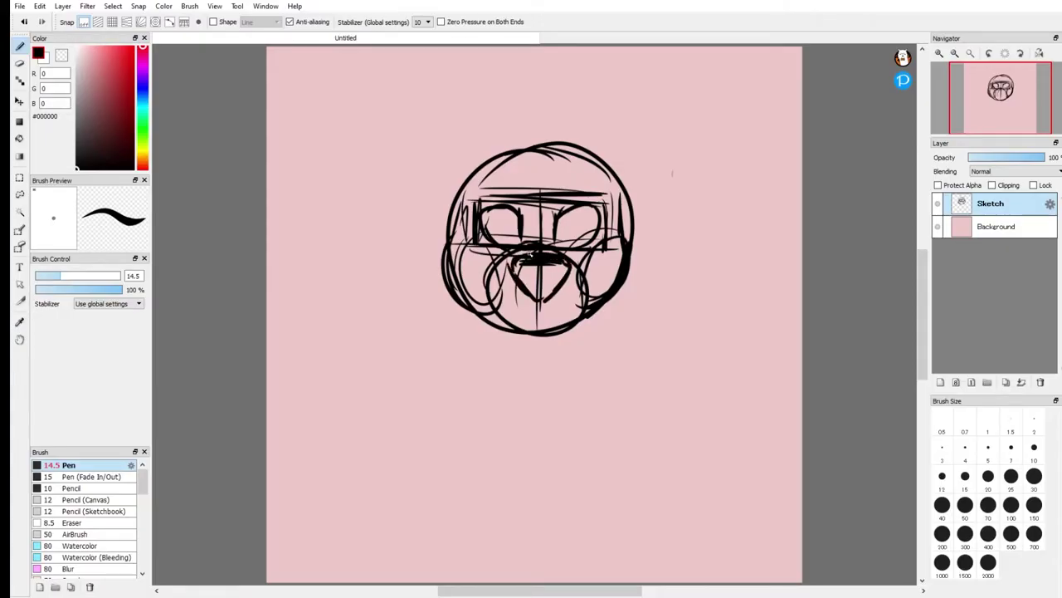
Sketch the curved mouth lines below the nose and darken the muzzle's side edges.
drag(459, 240, 455, 301)
mouse_move(542, 300)
mouse_down()
mouse_move(543, 316)
mouse_move(513, 324)
mouse_move(561, 319)
mouse_move(569, 330)
mouse_move(500, 324)
mouse_move(493, 300)
mouse_up()
drag(558, 322, 592, 297)
mouse_move(498, 303)
mouse_down()
mouse_move(529, 268)
mouse_move(491, 289)
mouse_up()
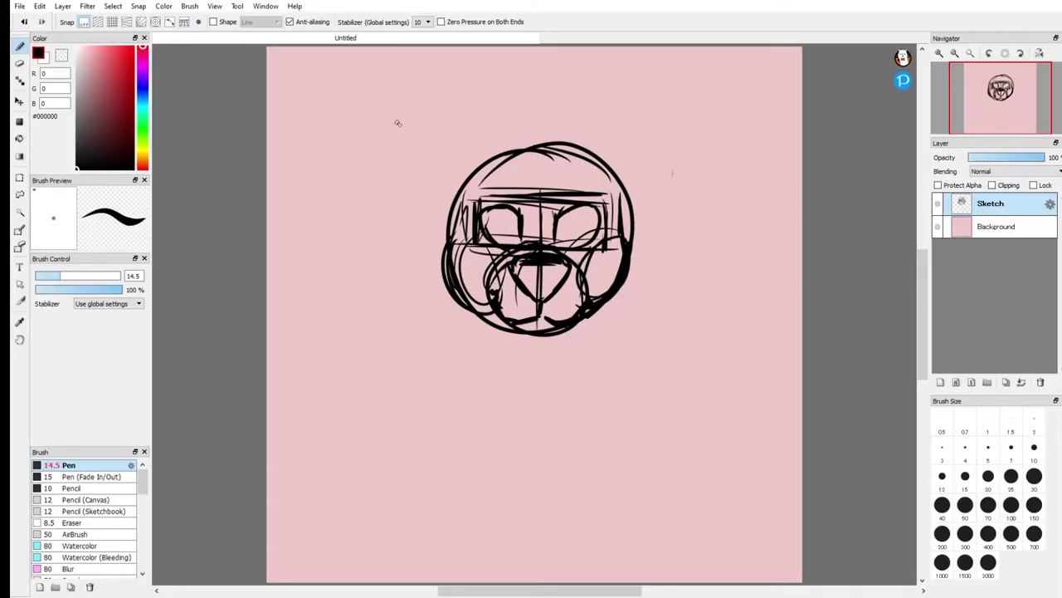
Erase the left cheek's outer edge and redraw it narrower, running down to the chin.
key(e)
mouse_move(421, 259)
mouse_down()
mouse_move(443, 303)
mouse_move(426, 270)
mouse_move(471, 315)
mouse_move(443, 243)
mouse_move(456, 237)
mouse_move(457, 284)
mouse_move(468, 261)
mouse_move(475, 308)
mouse_up()
key(b)
drag(453, 264, 501, 328)
Sketch the temple lines and a forehead line, with an oval brow shape above each eye.
mouse_move(461, 241)
mouse_down()
mouse_move(458, 280)
mouse_move(470, 213)
mouse_up()
drag(623, 238, 612, 186)
mouse_move(474, 205)
mouse_down()
mouse_move(490, 170)
mouse_move(524, 169)
mouse_up()
mouse_move(502, 173)
mouse_down()
mouse_move(528, 189)
mouse_move(503, 173)
mouse_up()
mouse_move(585, 187)
mouse_down()
mouse_move(558, 184)
mouse_move(570, 190)
mouse_up()
mouse_move(496, 173)
mouse_down()
mouse_move(587, 173)
mouse_move(572, 167)
mouse_up()
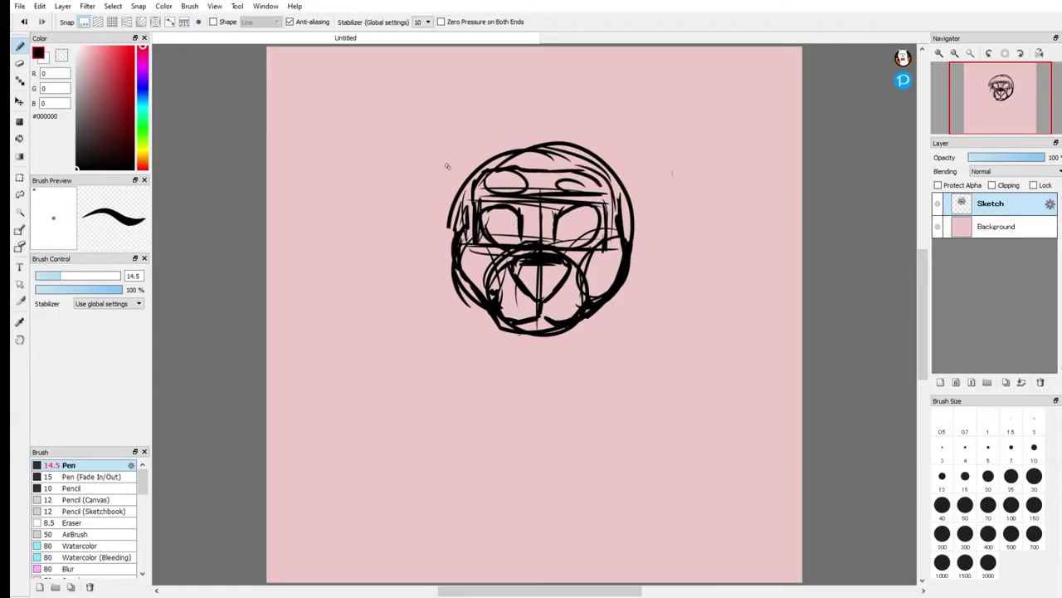
Erase the bottom edge of the head circle and sketch a rounded chin below the mouth.
key(e)
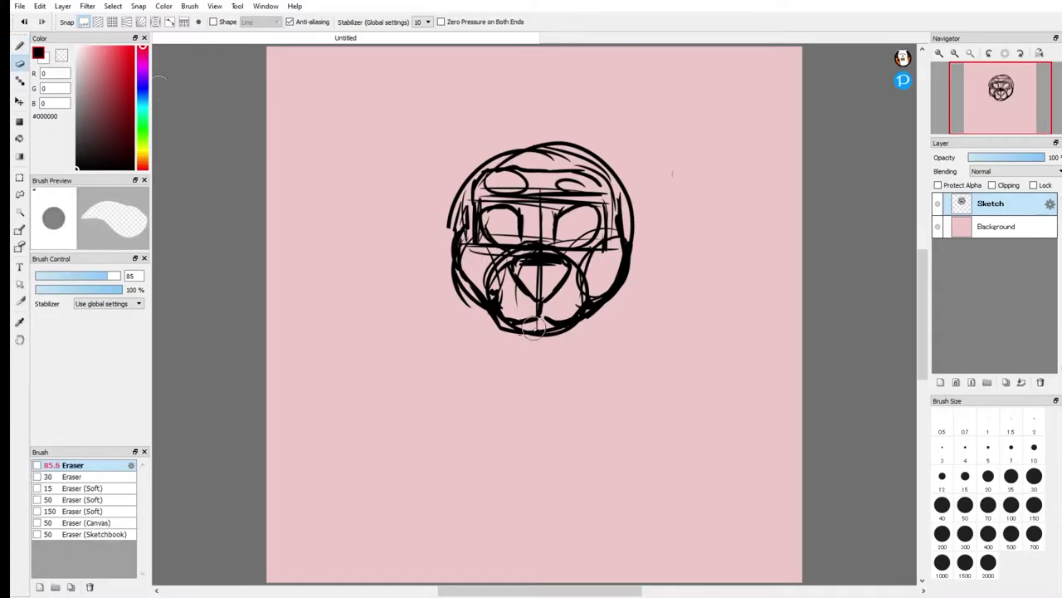
mouse_move(543, 341)
mouse_down()
mouse_move(505, 334)
mouse_move(554, 339)
mouse_up()
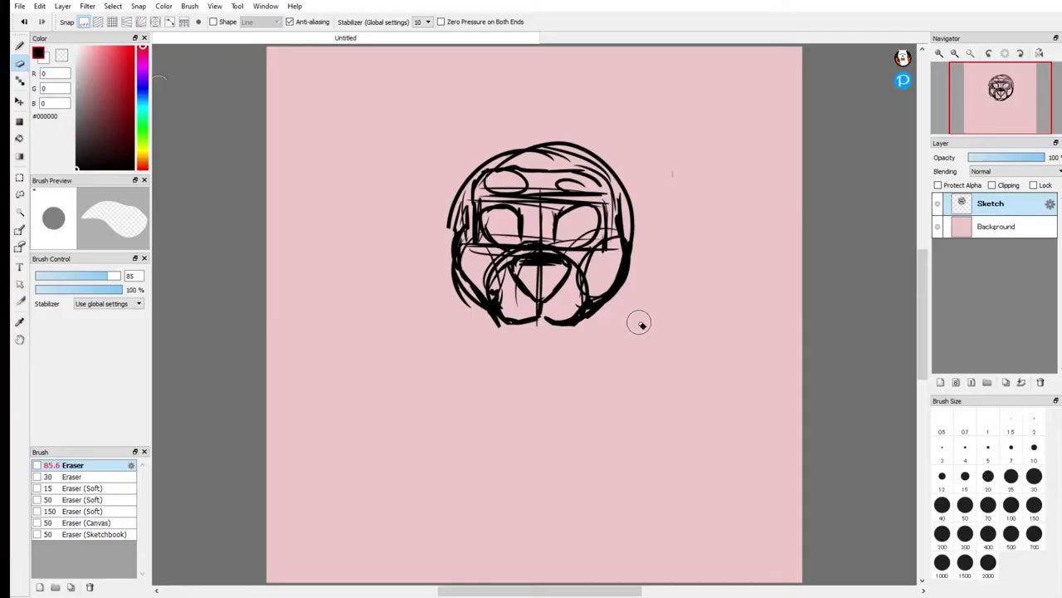
click(20, 45)
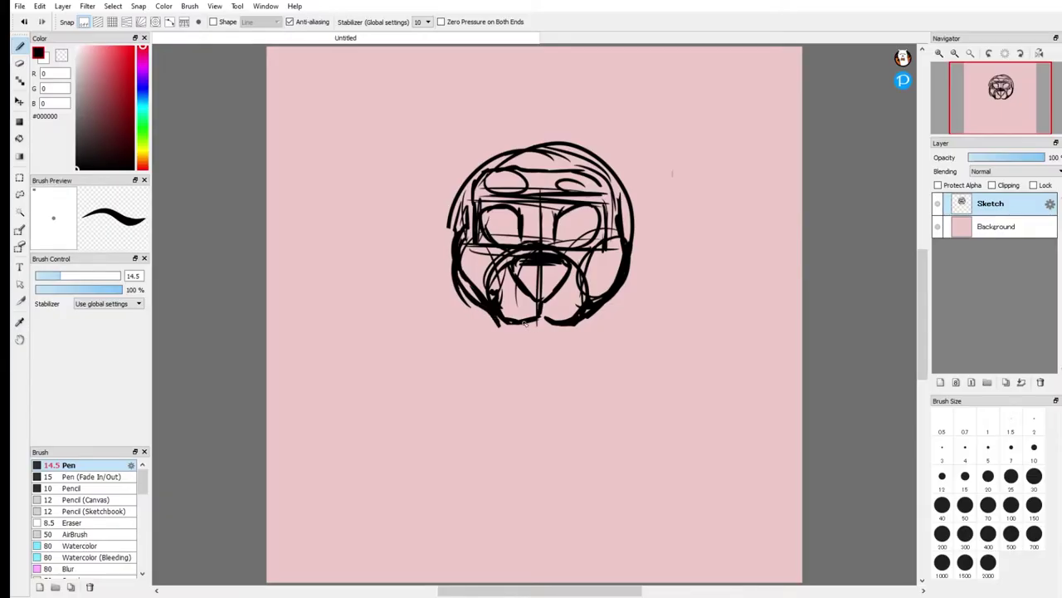
mouse_move(502, 324)
mouse_down()
mouse_move(536, 343)
mouse_move(579, 325)
mouse_move(526, 333)
mouse_move(561, 338)
mouse_move(582, 323)
mouse_up()
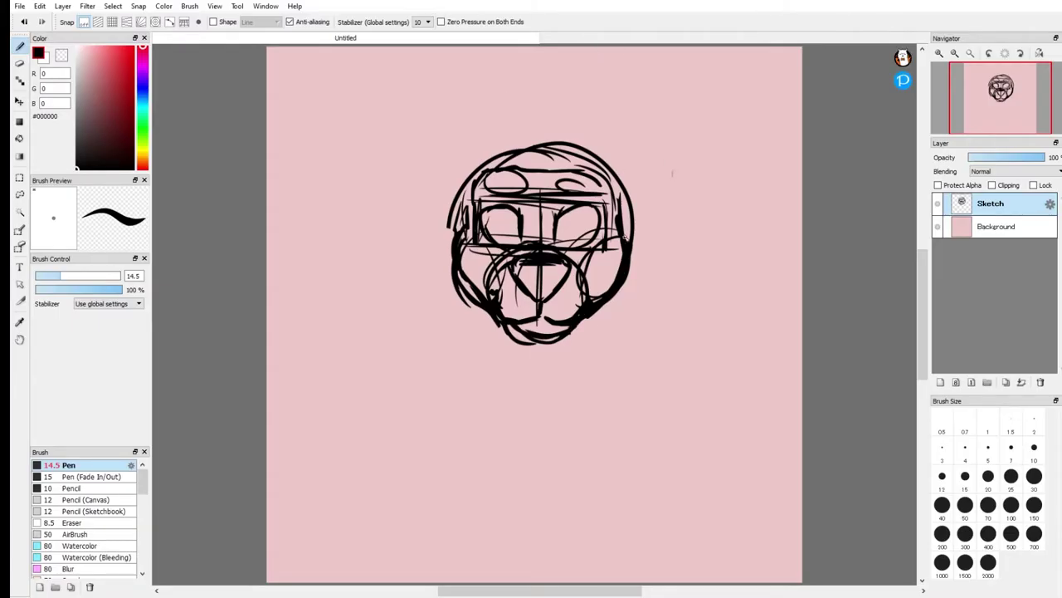
Touch up the muzzle's side and sketch narrow oval ears on both sides of the head.
drag(502, 270, 493, 292)
mouse_move(563, 219)
mouse_down()
mouse_move(557, 239)
mouse_move(565, 214)
mouse_up()
drag(1000, 96, 1003, 86)
mouse_move(596, 253)
mouse_down()
mouse_move(589, 299)
mouse_move(601, 290)
mouse_up()
mouse_move(446, 249)
mouse_down()
mouse_move(445, 284)
mouse_move(437, 271)
mouse_up()
Try hair guide strokes radiating from the top of the head and sweeping down its sides, undoing them.
mouse_move(516, 226)
mouse_down()
mouse_move(506, 224)
mouse_move(527, 229)
mouse_move(503, 161)
mouse_up()
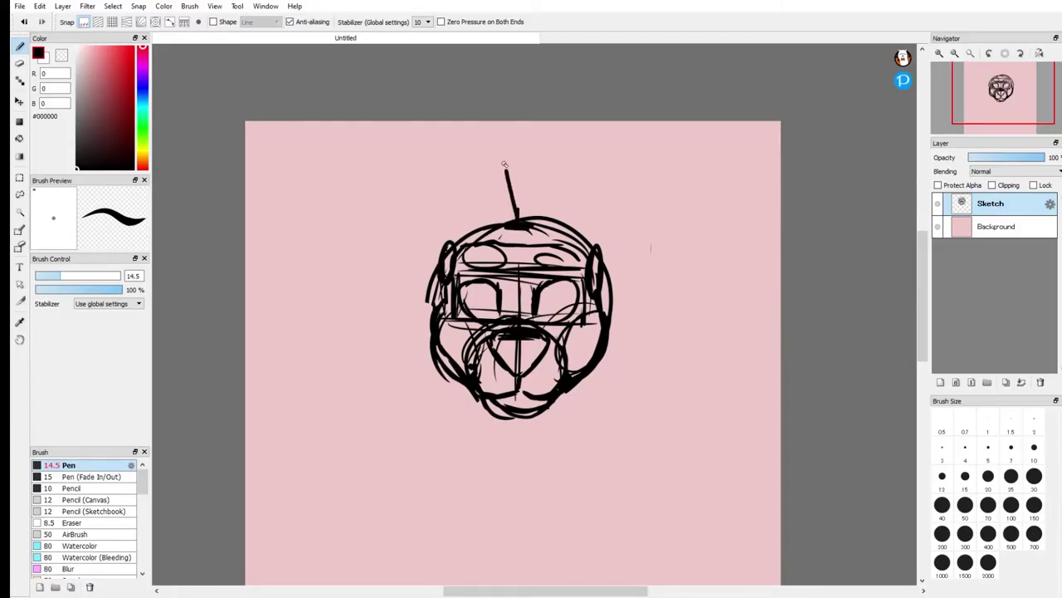
drag(520, 220, 544, 169)
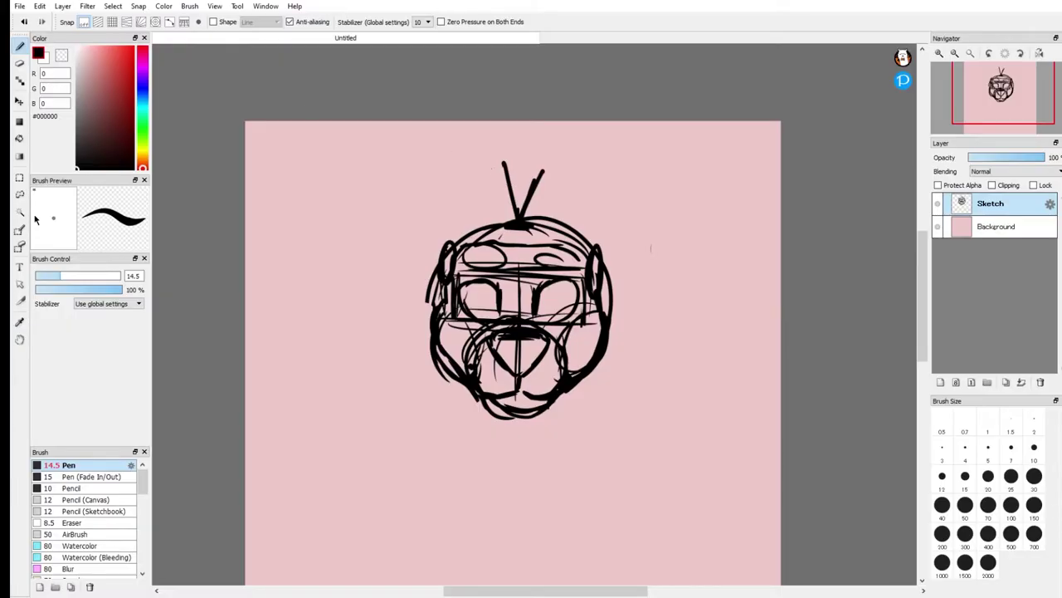
key(ctrl+z)
key(ctrl+z)
mouse_move(505, 221)
mouse_down()
mouse_move(537, 219)
mouse_move(394, 190)
mouse_move(420, 253)
mouse_move(450, 284)
mouse_up()
mouse_move(545, 224)
mouse_down()
mouse_move(611, 122)
mouse_move(622, 199)
mouse_up()
mouse_move(627, 249)
mouse_down()
mouse_move(608, 282)
mouse_move(636, 170)
mouse_move(619, 118)
mouse_up()
key(ctrl+z)
key(ctrl+z)
key(ctrl+z)
key(ctrl+z)
key(ctrl+z)
key(ctrl+z)
key(ctrl+z)
key(ctrl+z)
key(ctrl+z)
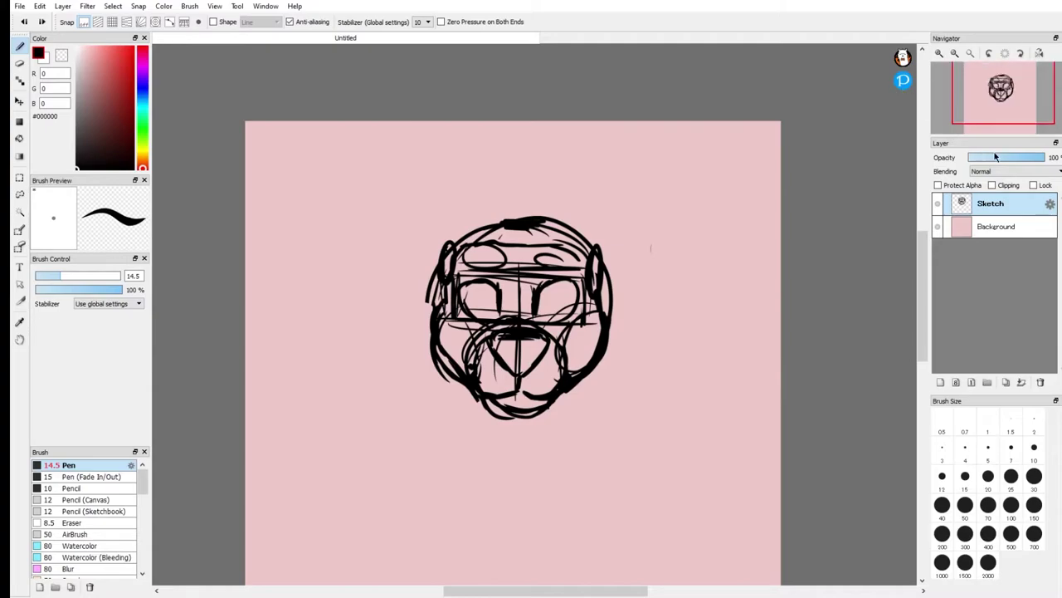
scroll(504, 180, down, 3)
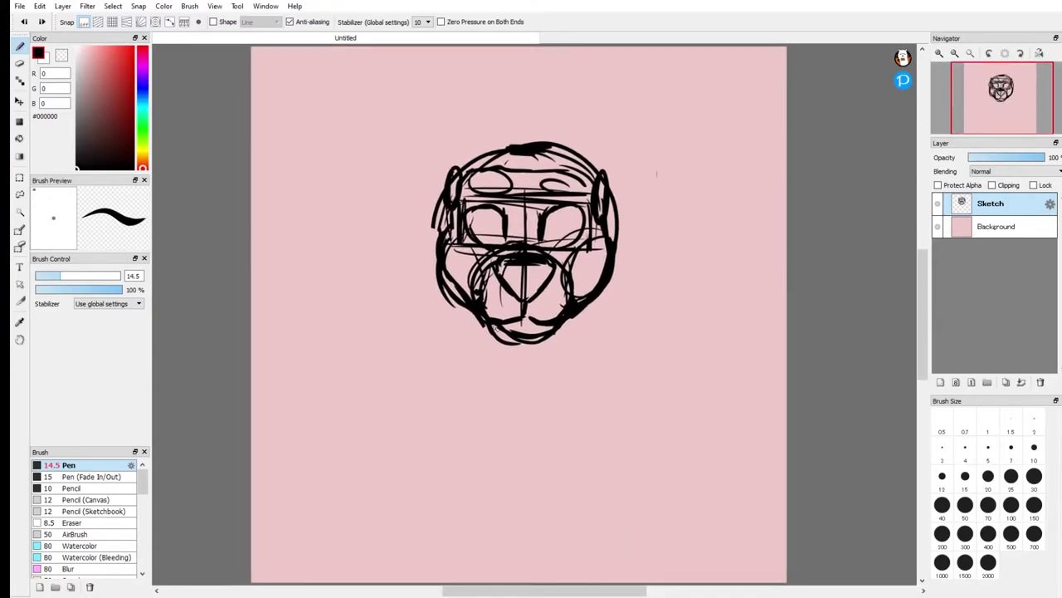
drag(489, 328, 486, 363)
drag(566, 325, 565, 353)
key(ctrl+z)
key(ctrl+z)
Sketch the neck with two side lines running down from the jaw and meeting in a V-shaped point.
mouse_move(572, 303)
mouse_down()
mouse_move(574, 311)
mouse_move(572, 254)
mouse_move(570, 325)
mouse_up()
drag(476, 323, 470, 378)
drag(571, 316, 576, 365)
drag(468, 323, 464, 372)
mouse_move(575, 342)
mouse_down()
mouse_move(576, 375)
mouse_move(563, 395)
mouse_move(520, 422)
mouse_up()
drag(473, 381, 523, 428)
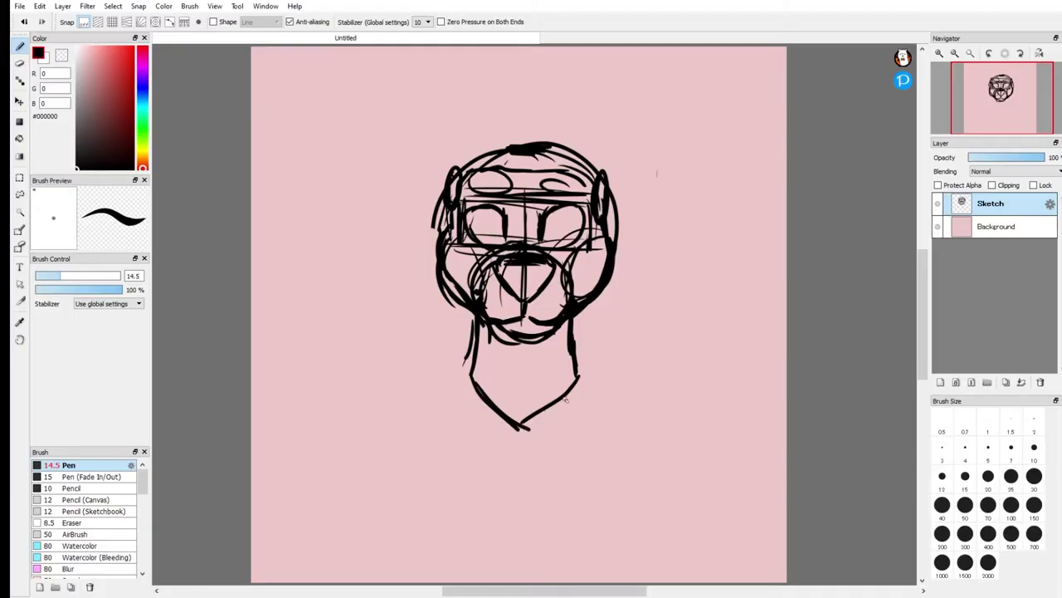
drag(576, 387, 519, 430)
Add a flat stroke along the crown of the head and reinforce the left eye's upper edge.
drag(1000, 105, 1004, 98)
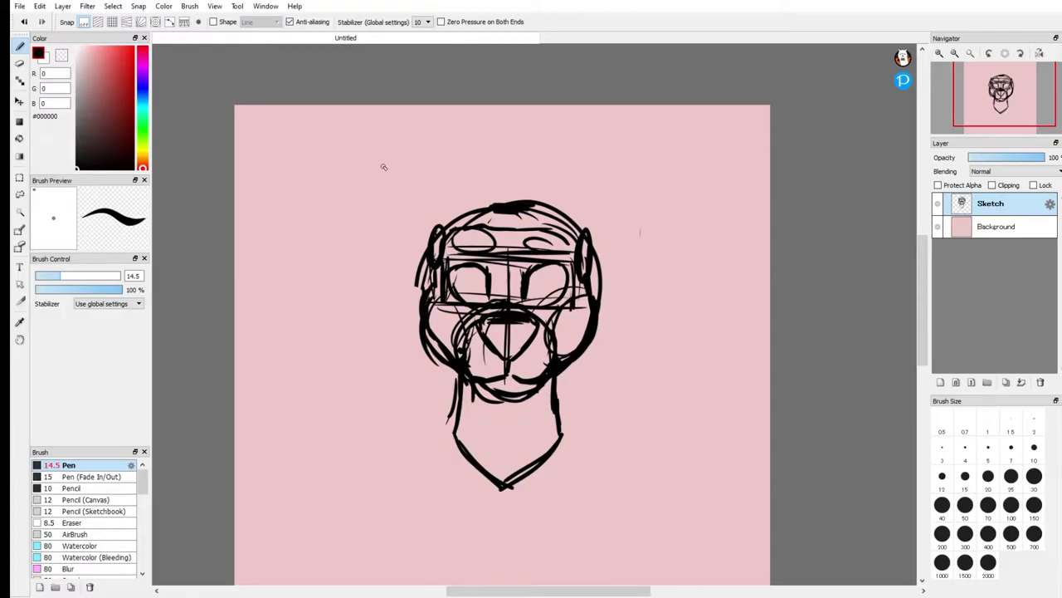
drag(457, 204, 498, 208)
drag(458, 265, 480, 260)
Lower the Sketch layer's opacity to 46% and add a new layer above it.
mouse_move(932, 90)
drag(1005, 157, 1051, 176)
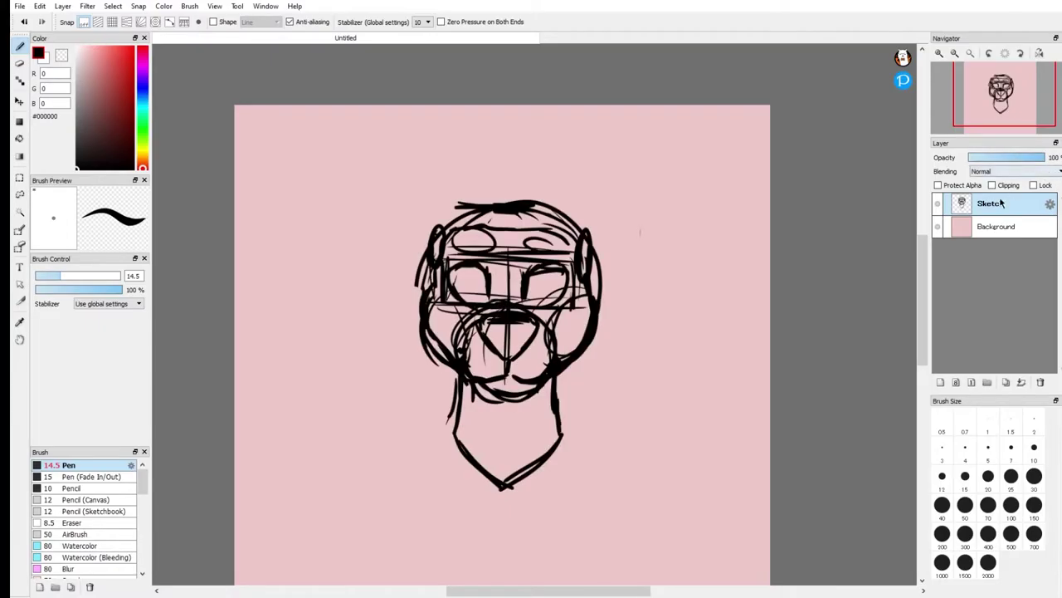
click(1016, 160)
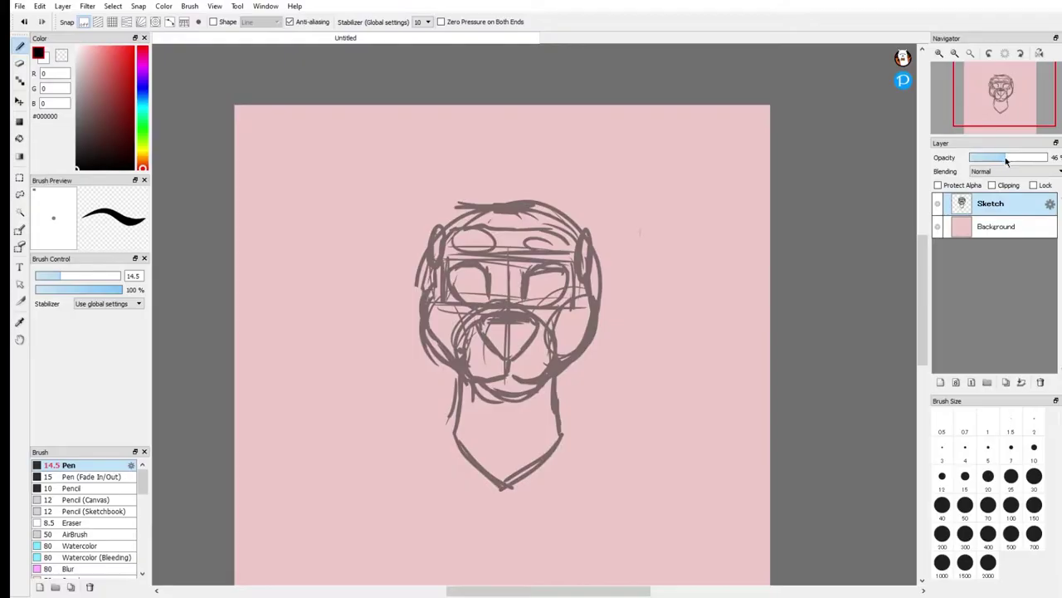
click(940, 381)
Try inking both cheek outlines freehand with the Pen at size 13.1, and undo both strokes.
drag(1019, 99, 1004, 99)
click(938, 52)
click(939, 52)
click(938, 53)
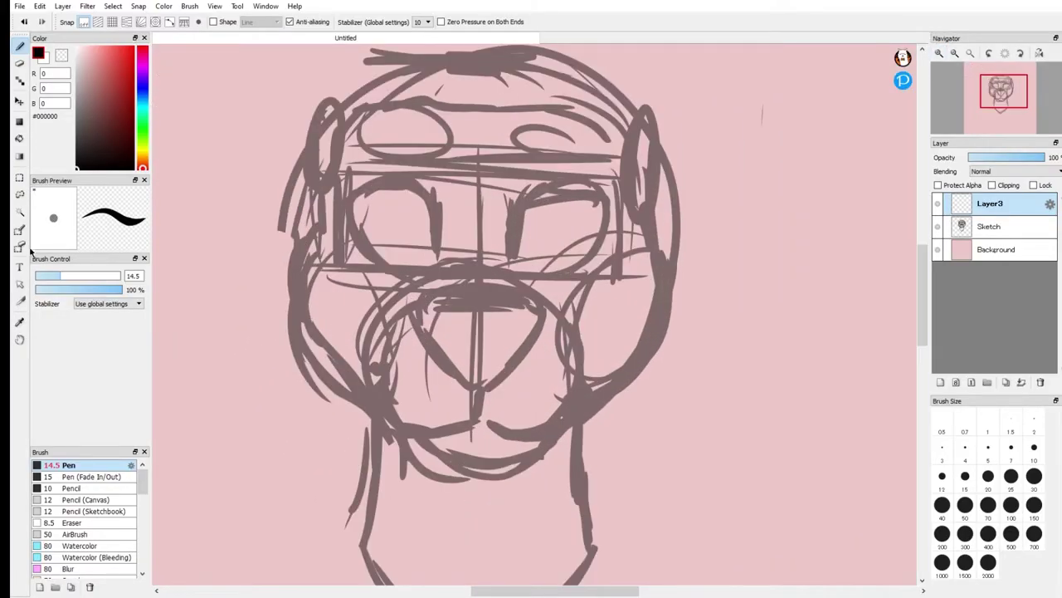
mouse_move(58, 279)
mouse_down()
mouse_move(70, 279)
mouse_move(60, 278)
mouse_up()
click(939, 53)
click(954, 53)
mouse_move(315, 255)
mouse_down()
mouse_move(301, 297)
mouse_move(355, 388)
mouse_up()
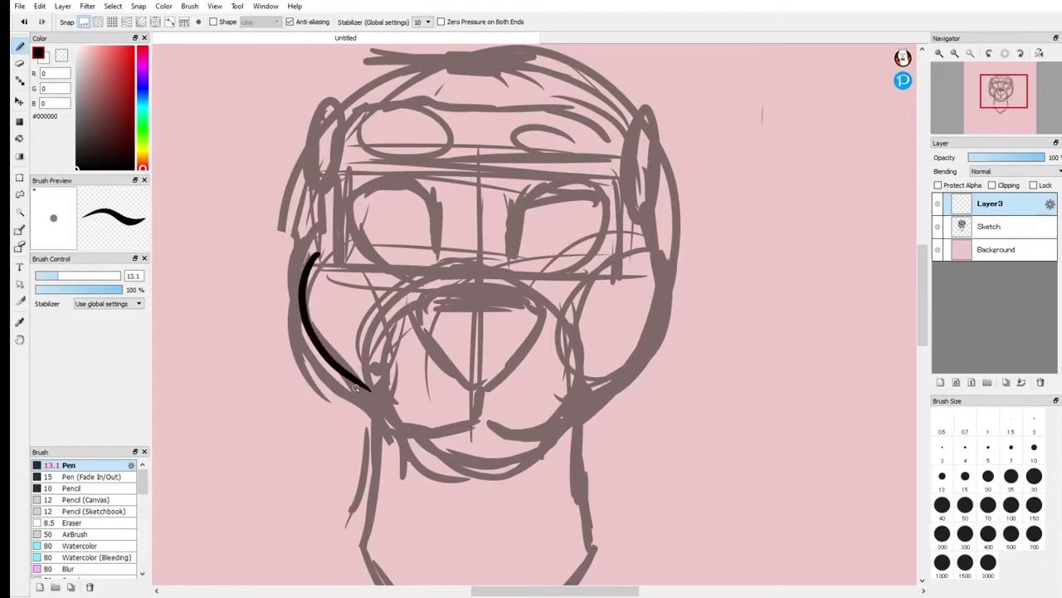
drag(659, 257, 595, 392)
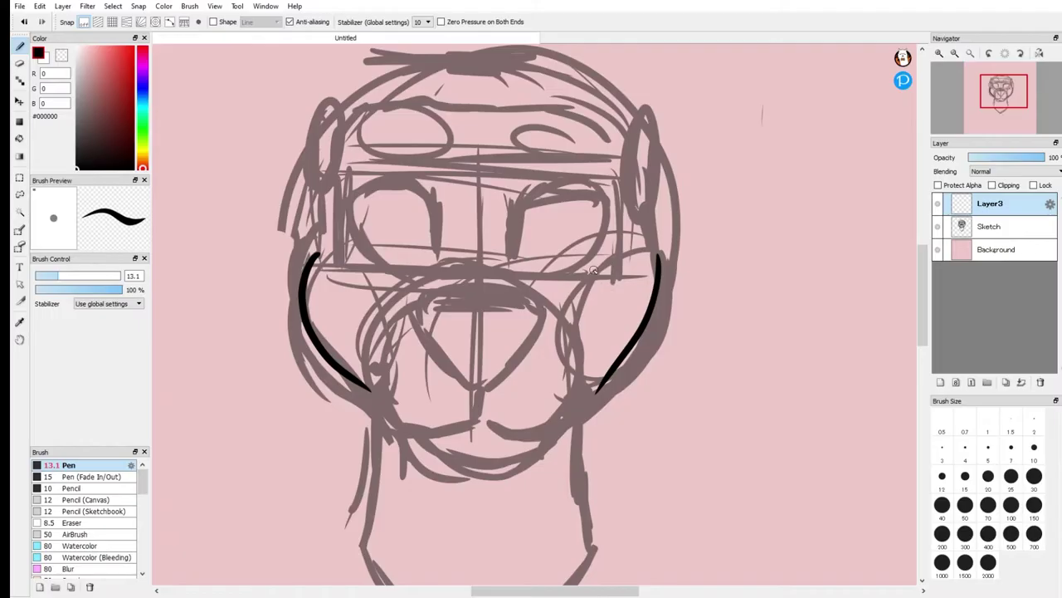
click(24, 22)
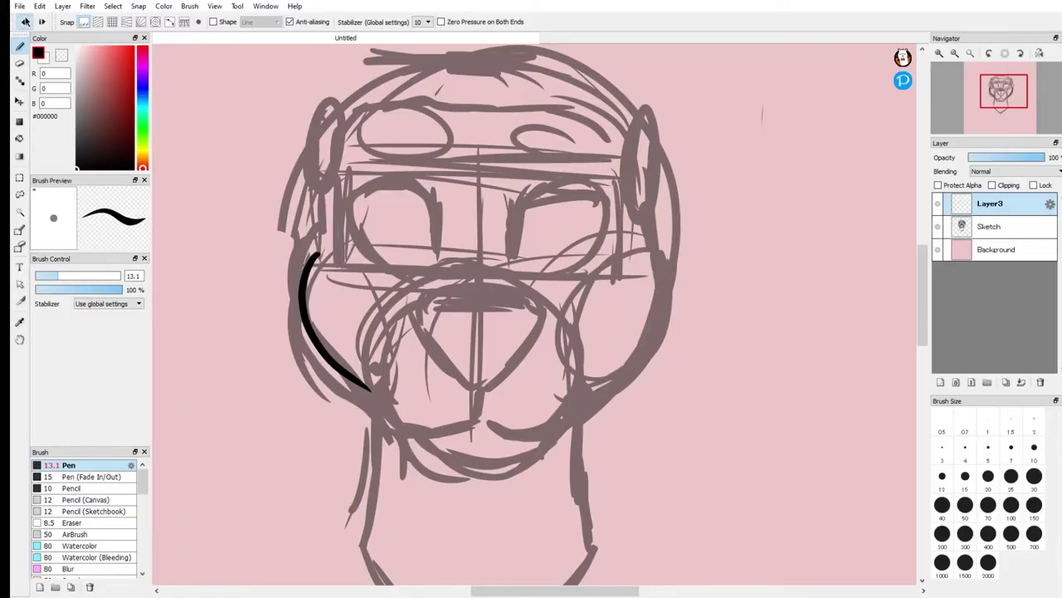
click(24, 22)
Choose the Symmetry brush and set its base point on the face's centre line between the eyes.
drag(142, 477, 145, 547)
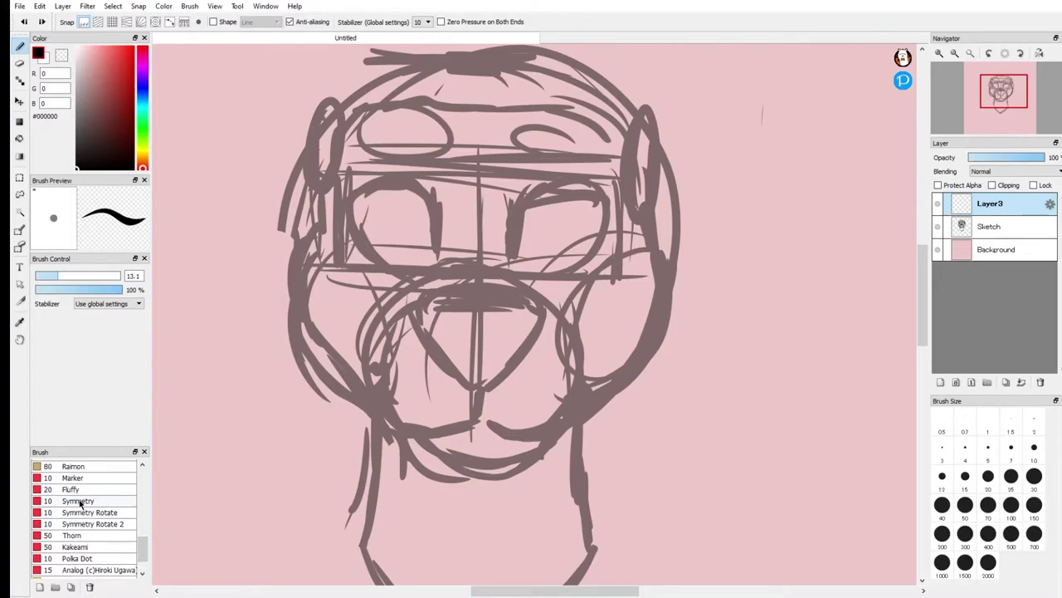
click(81, 502)
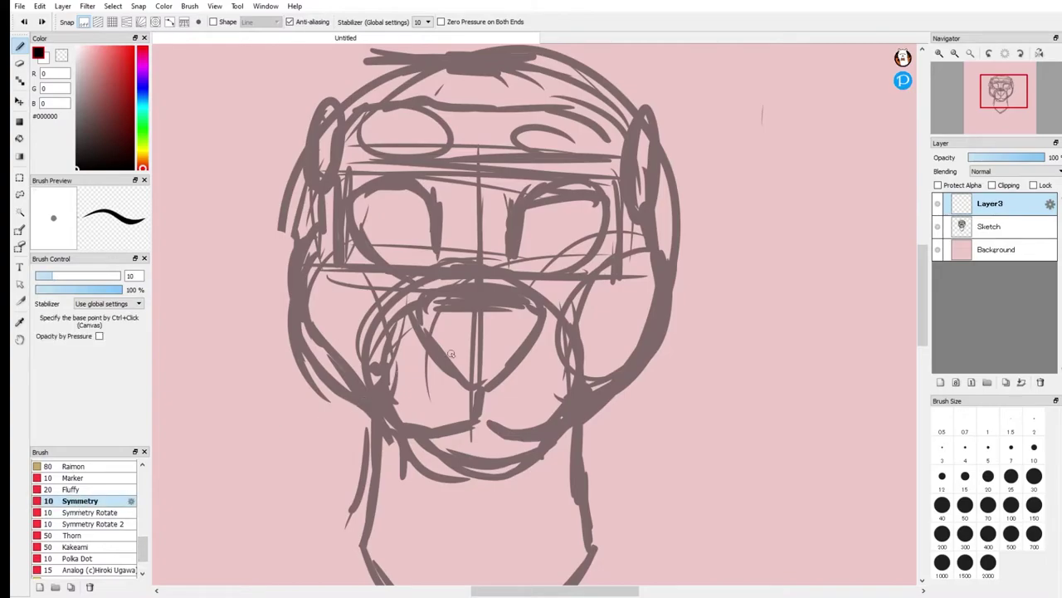
drag(478, 335, 476, 281)
ctrl+click(480, 245)
Ink mirrored almond-shaped eyes over the sketched eyes, undoing the first stroke and redrawing it.
drag(509, 267, 546, 210)
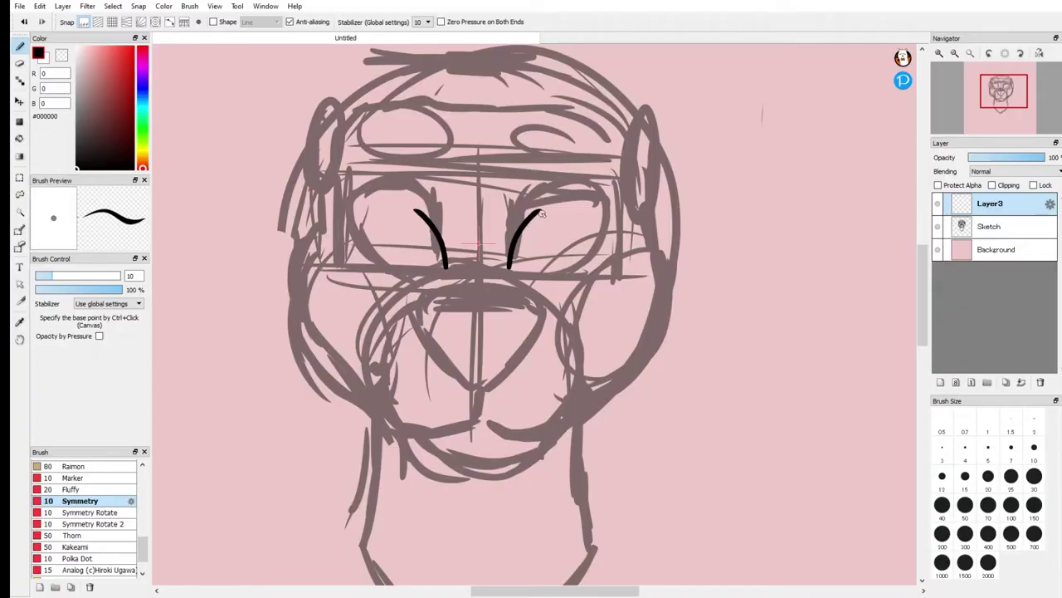
key(ctrl+z)
mouse_move(509, 267)
mouse_down()
mouse_move(526, 214)
mouse_move(575, 203)
mouse_move(569, 196)
mouse_move(596, 236)
mouse_move(541, 273)
mouse_up()
Ink the nose and mouth, and outline the cheeks and chin symmetrically over the sketch.
mouse_move(448, 295)
mouse_down()
mouse_move(501, 301)
mouse_move(541, 332)
mouse_move(482, 418)
mouse_move(552, 439)
mouse_move(498, 429)
mouse_move(564, 414)
mouse_move(596, 373)
mouse_up()
mouse_move(664, 282)
mouse_down()
mouse_move(639, 363)
mouse_move(570, 434)
mouse_move(596, 400)
mouse_move(480, 460)
mouse_up()
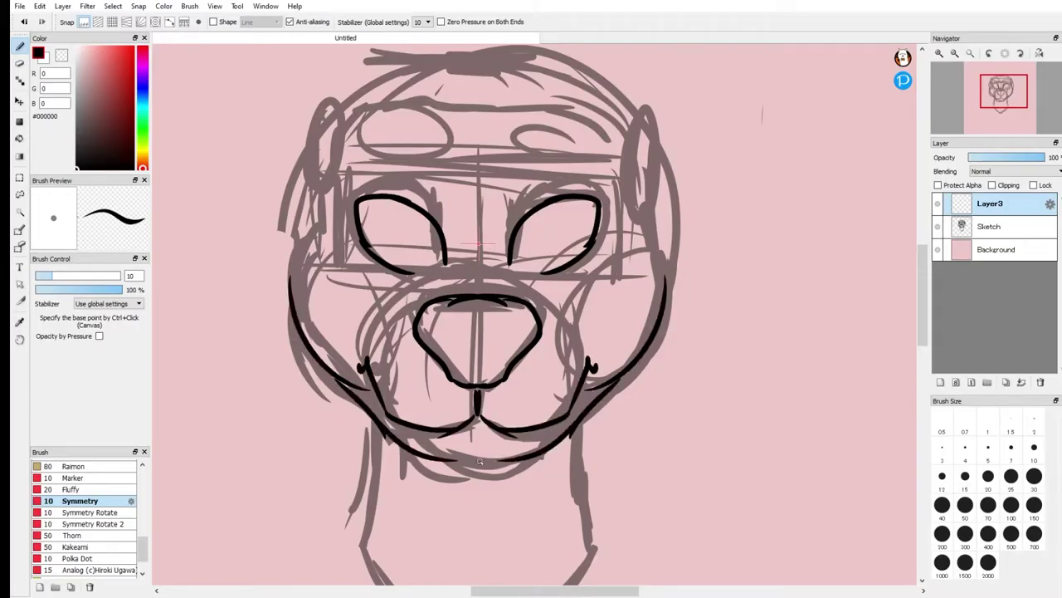
drag(399, 434, 481, 472)
Extend the inked head sides up past the eyes and add mirrored arcs along the top of the muzzle.
drag(664, 282, 650, 193)
drag(1000, 103, 1003, 95)
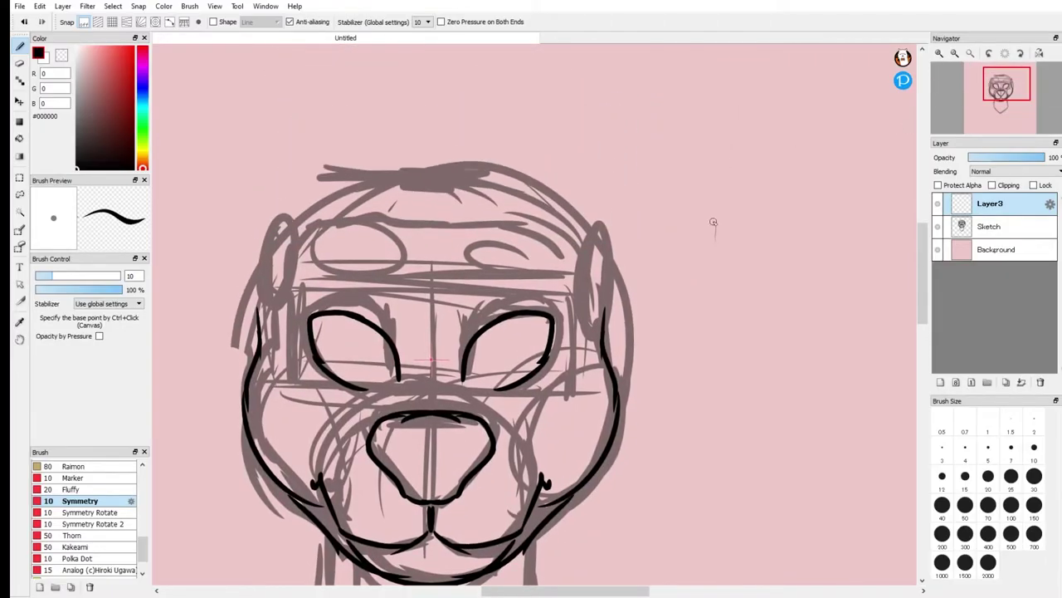
mouse_move(472, 394)
mouse_down()
mouse_move(532, 440)
mouse_move(541, 470)
mouse_up()
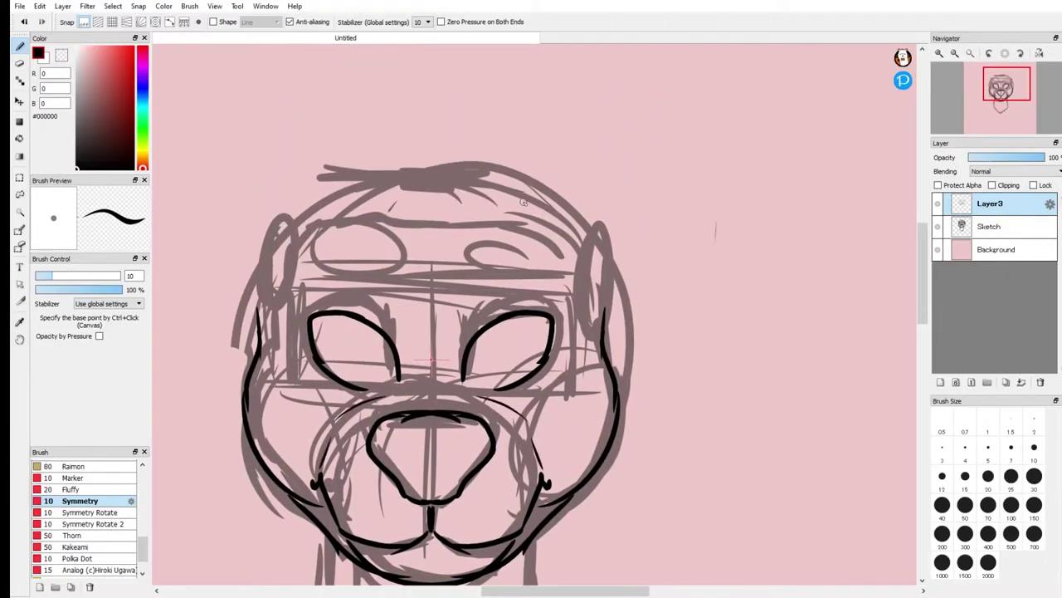
Ink oval brow marks above the eyes and complete the symmetrical outline of the ears, crown and neck.
mouse_move(486, 248)
mouse_down()
mouse_move(513, 268)
mouse_move(486, 243)
mouse_up()
drag(597, 337, 591, 242)
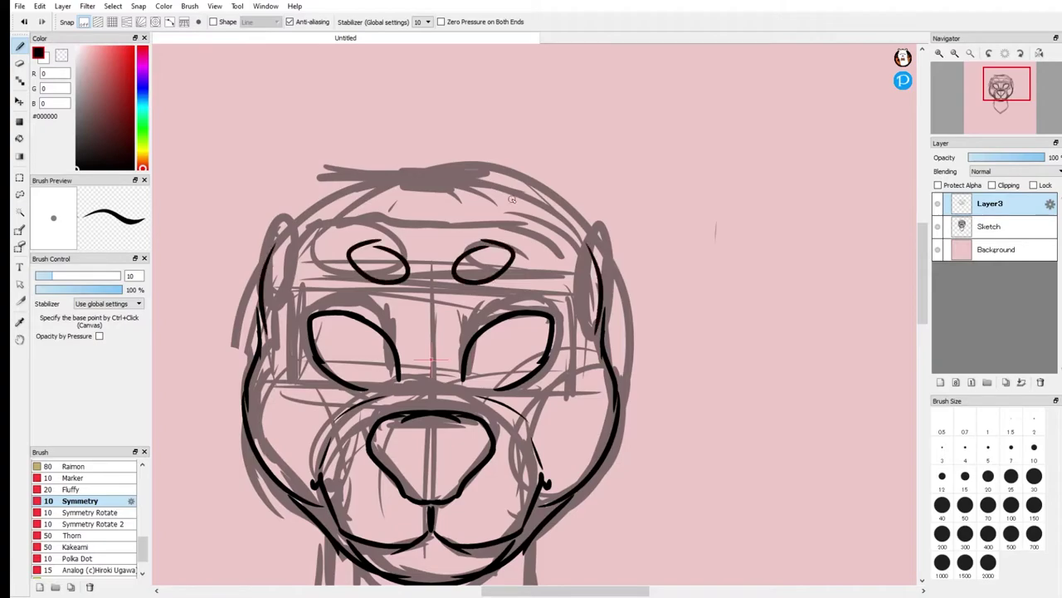
mouse_move(272, 322)
mouse_down()
mouse_move(269, 302)
mouse_move(378, 201)
mouse_move(436, 198)
mouse_up()
drag(987, 122, 1005, 93)
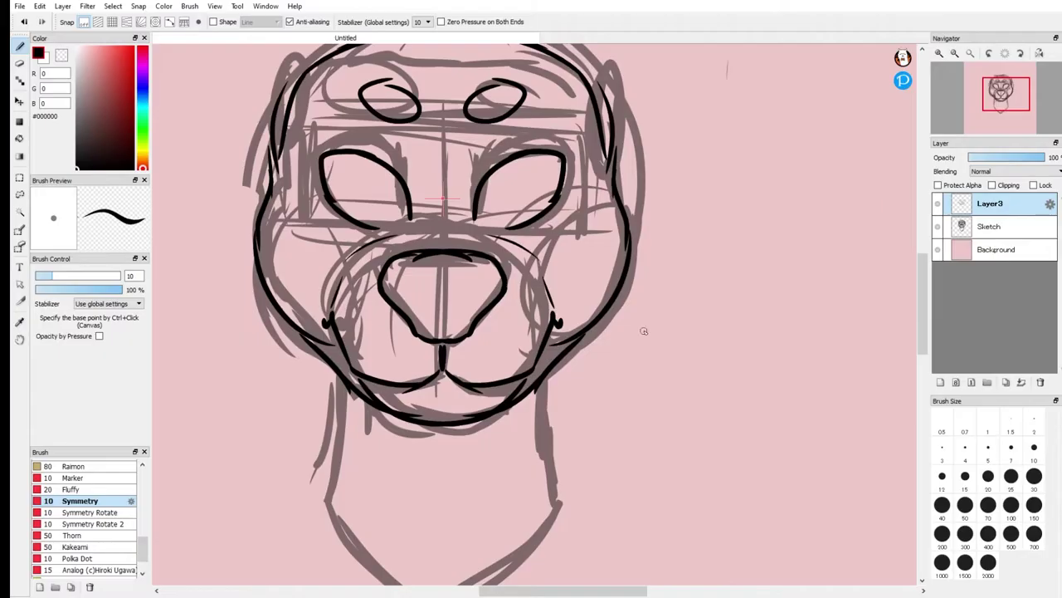
drag(548, 371, 529, 525)
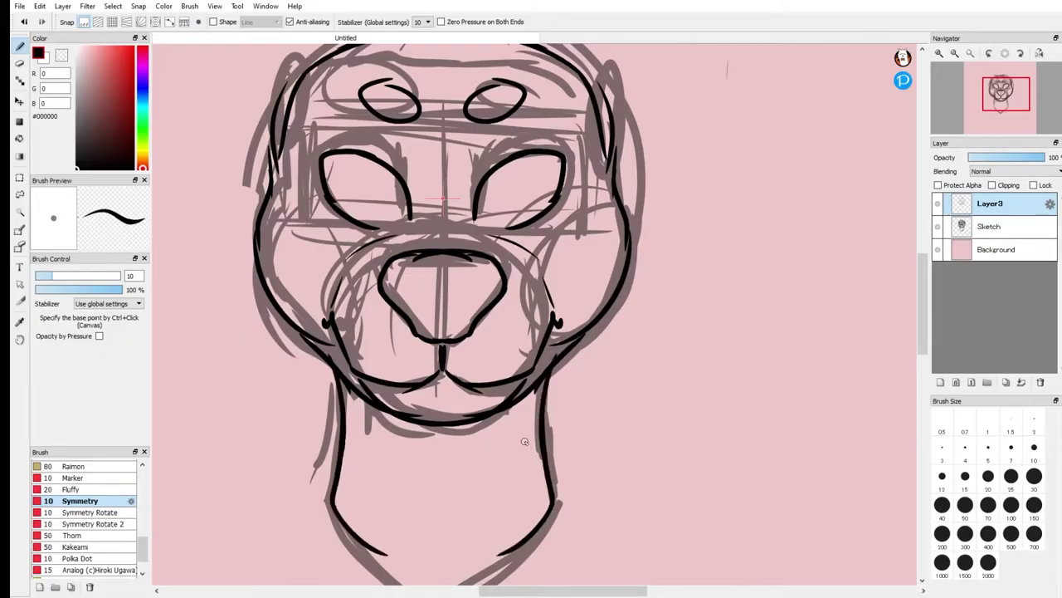
Erase the inked eyes and redraw them symmetrically with straight inner edges and rounded outer sides.
click(20, 62)
mouse_move(407, 186)
mouse_down()
mouse_move(365, 218)
mouse_move(343, 196)
mouse_move(367, 208)
mouse_move(506, 202)
mouse_move(493, 171)
mouse_move(502, 166)
mouse_up()
click(20, 45)
mouse_move(480, 221)
mouse_down()
mouse_move(496, 164)
mouse_move(480, 162)
mouse_move(532, 152)
mouse_move(567, 162)
mouse_move(546, 212)
mouse_move(508, 226)
mouse_up()
key(ctrl+z)
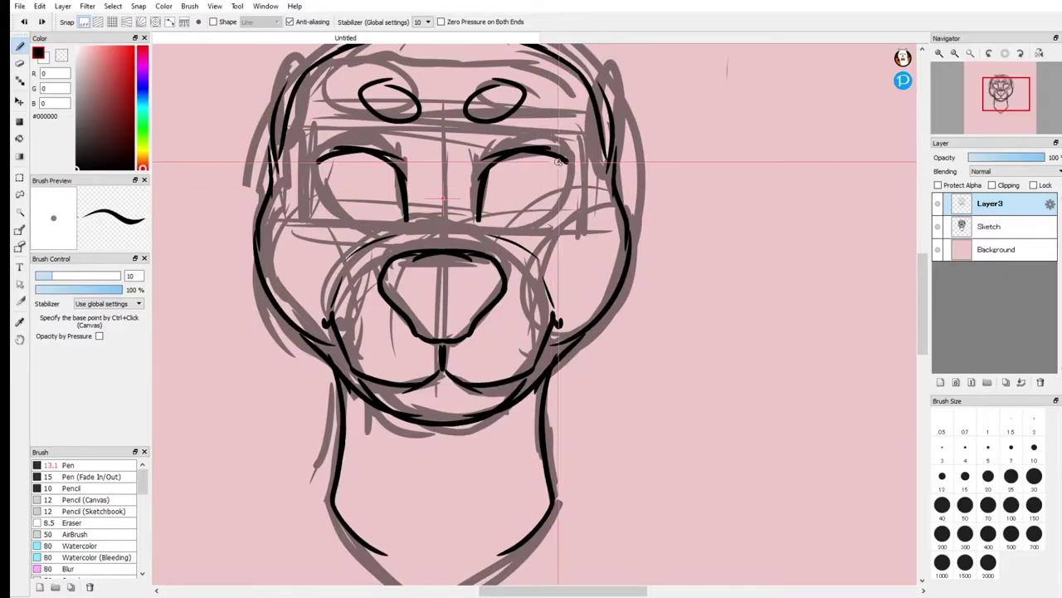
mouse_move(563, 167)
mouse_down()
mouse_move(552, 206)
mouse_move(500, 227)
mouse_move(514, 229)
mouse_move(480, 224)
mouse_move(547, 219)
mouse_up()
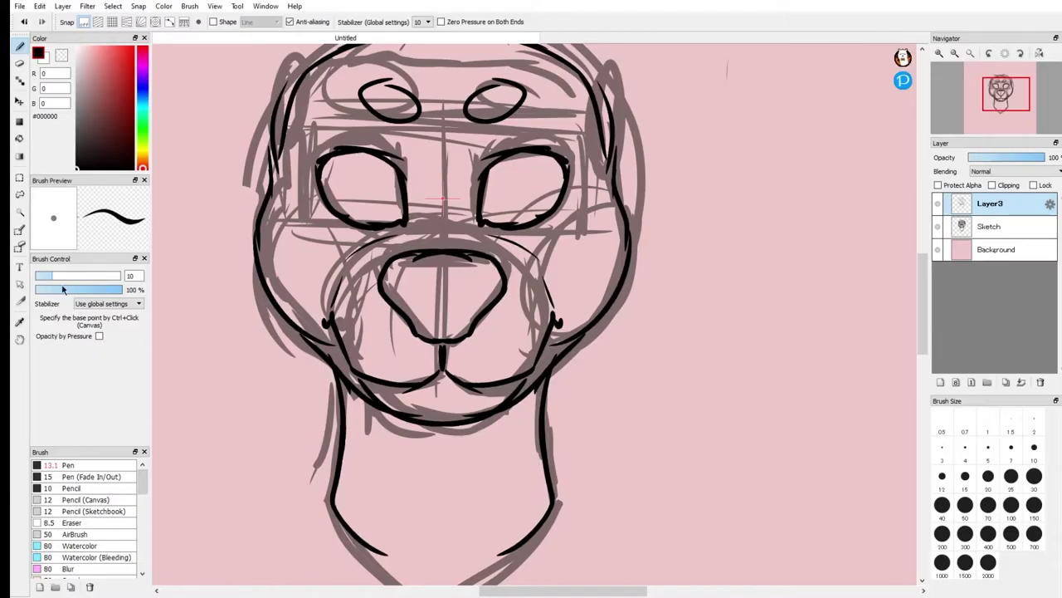
Switch to the Pen brush and set its size to 11.1.
click(116, 465)
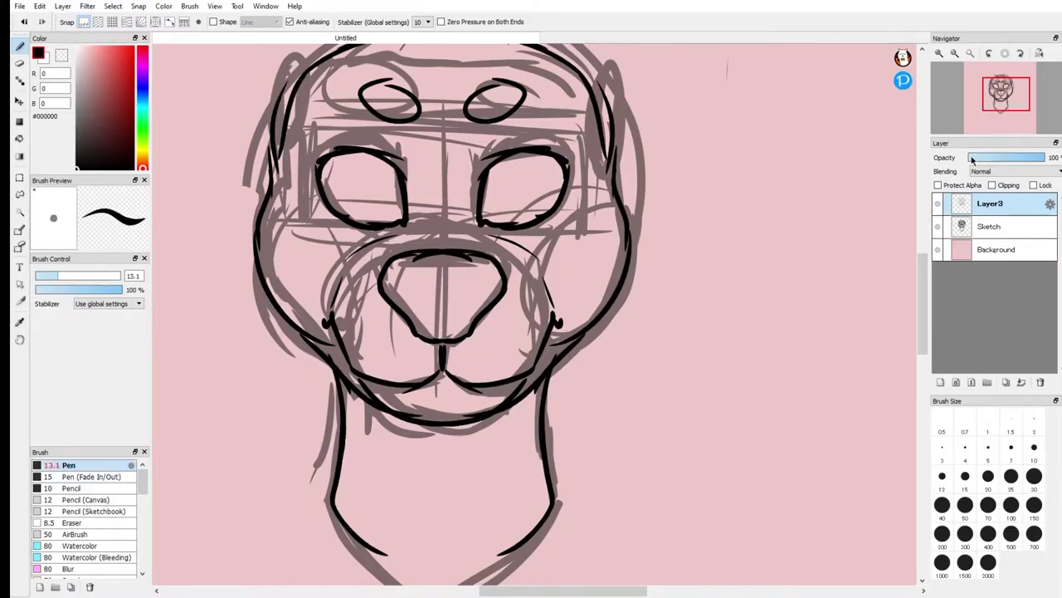
click(1001, 106)
drag(1000, 107, 1002, 98)
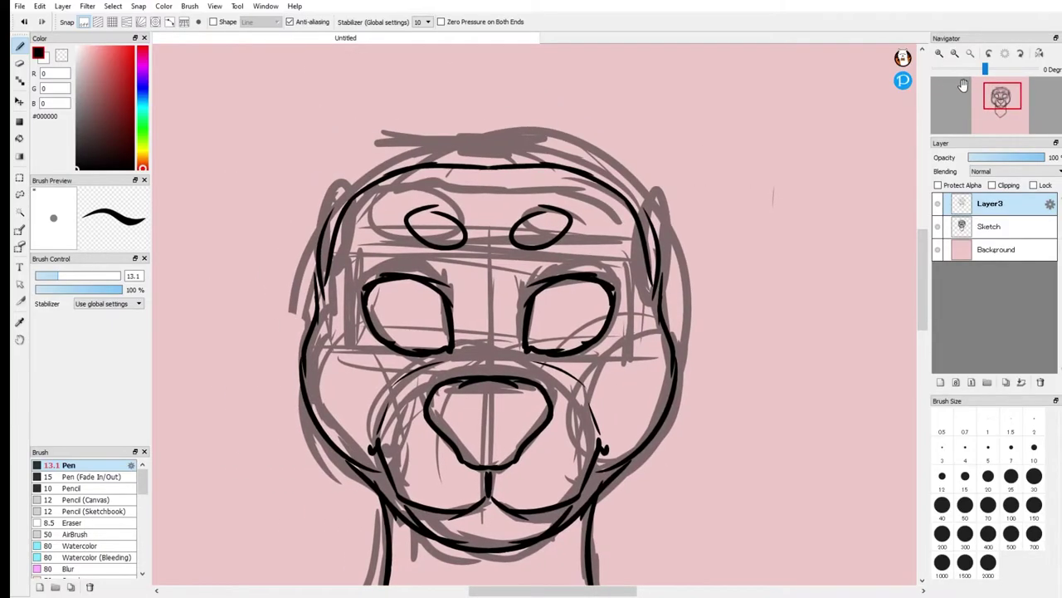
click(940, 53)
click(955, 53)
mouse_move(1001, 100)
mouse_down()
mouse_move(1001, 110)
mouse_move(1003, 89)
mouse_up()
drag(59, 280, 56, 275)
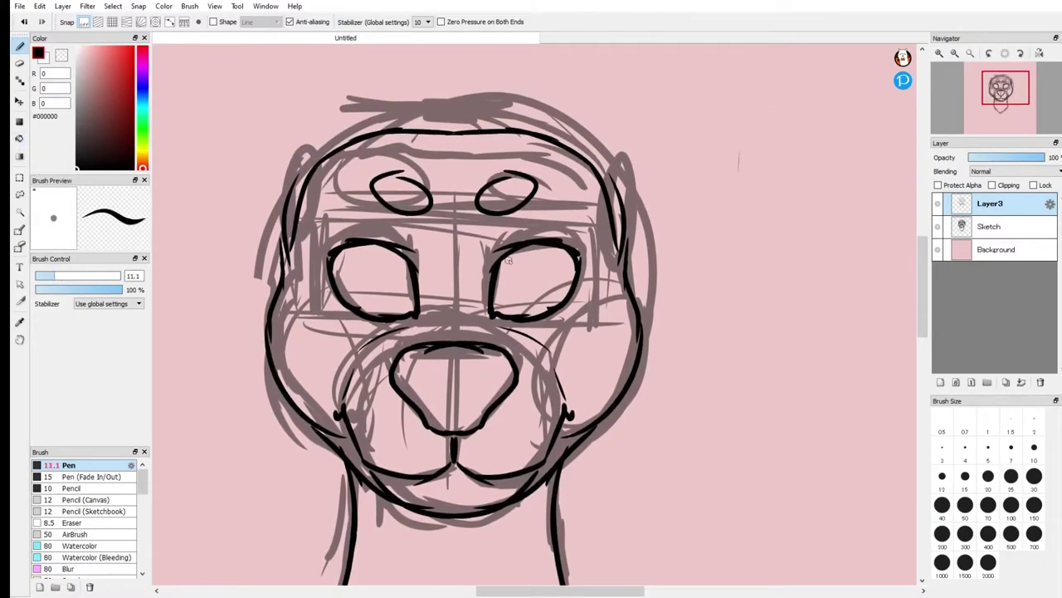
drag(530, 251, 561, 283)
drag(391, 247, 404, 305)
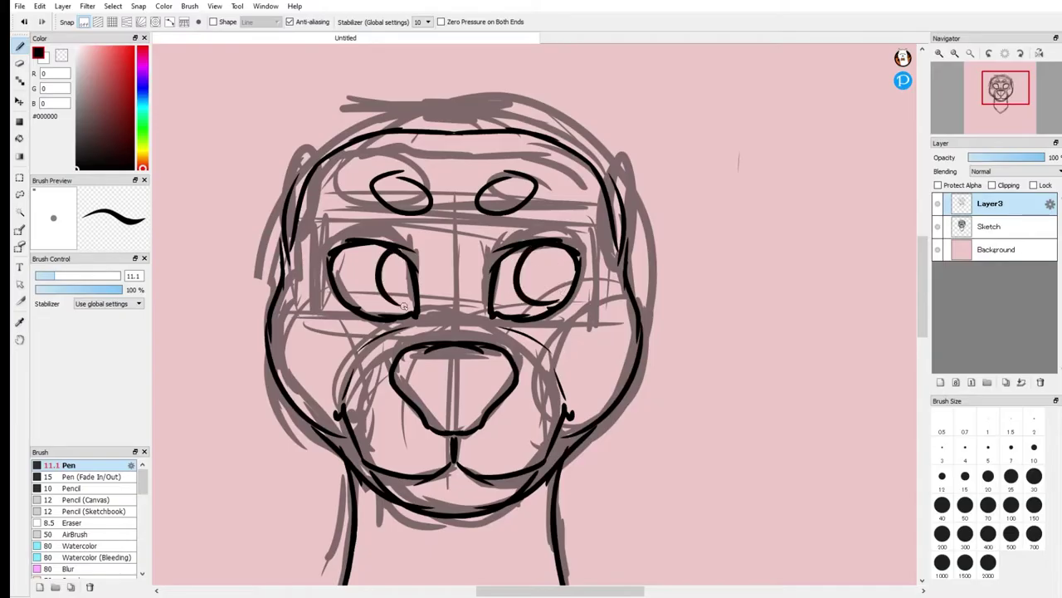
key(ctrl+z)
drag(401, 248, 402, 305)
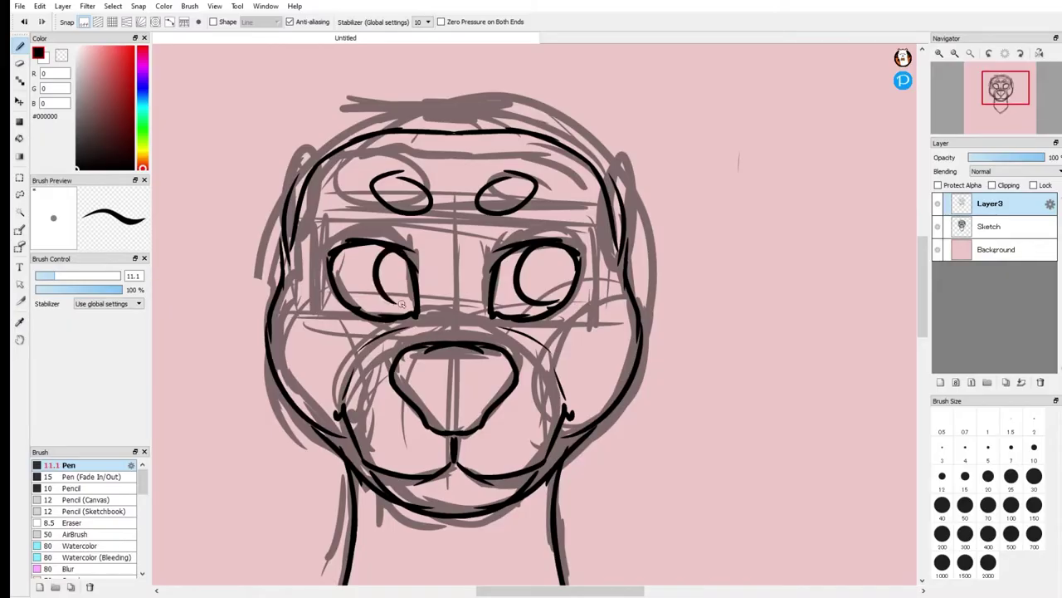
key(ctrl+z)
drag(397, 248, 419, 314)
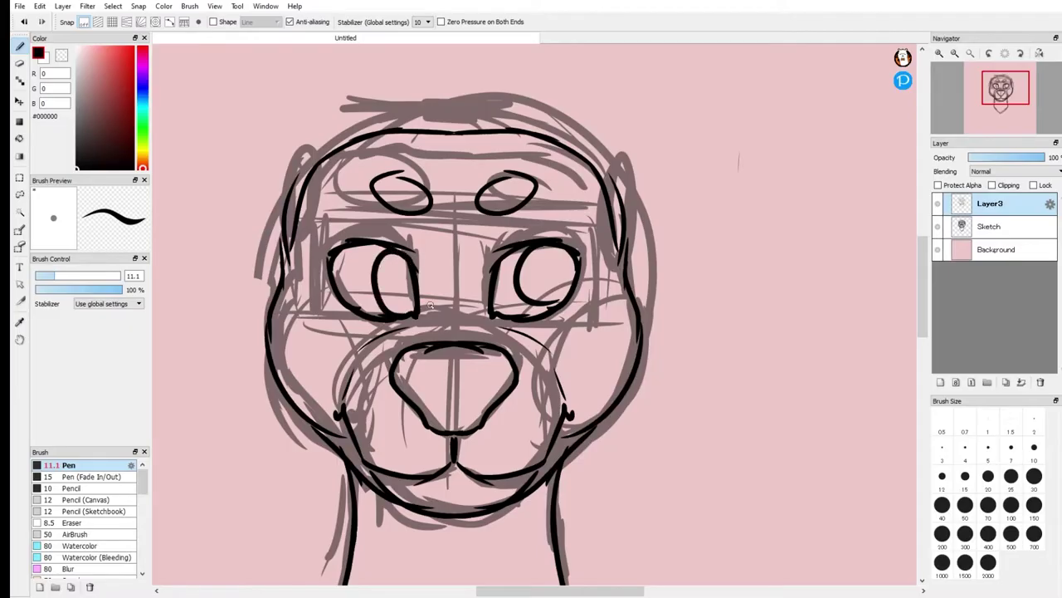
drag(549, 252, 555, 292)
drag(409, 264, 407, 302)
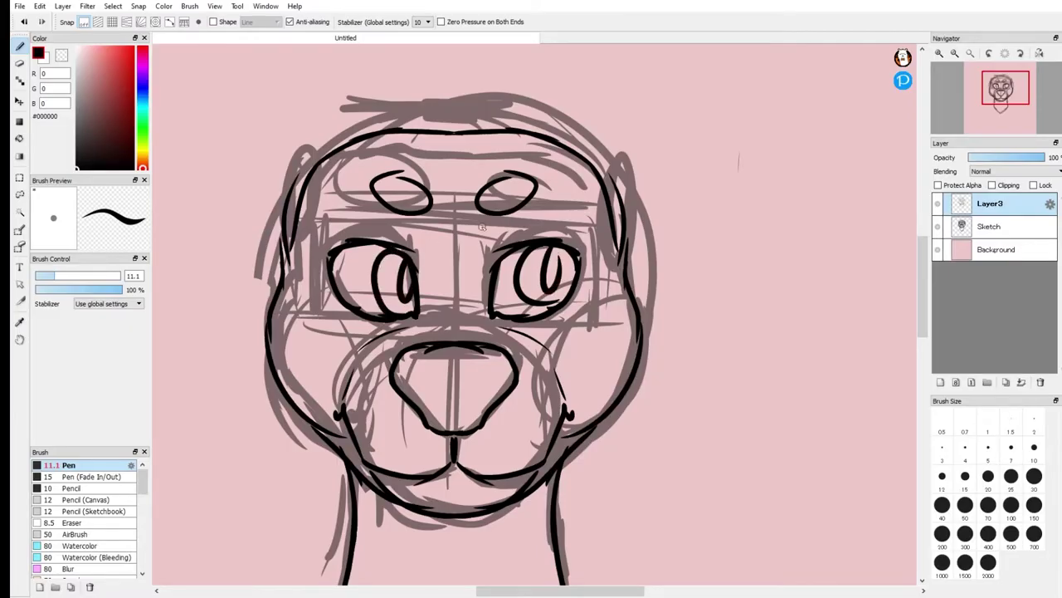
key(ctrl+z)
key(ctrl+z)
key(ctrl+z)
key(ctrl+z)
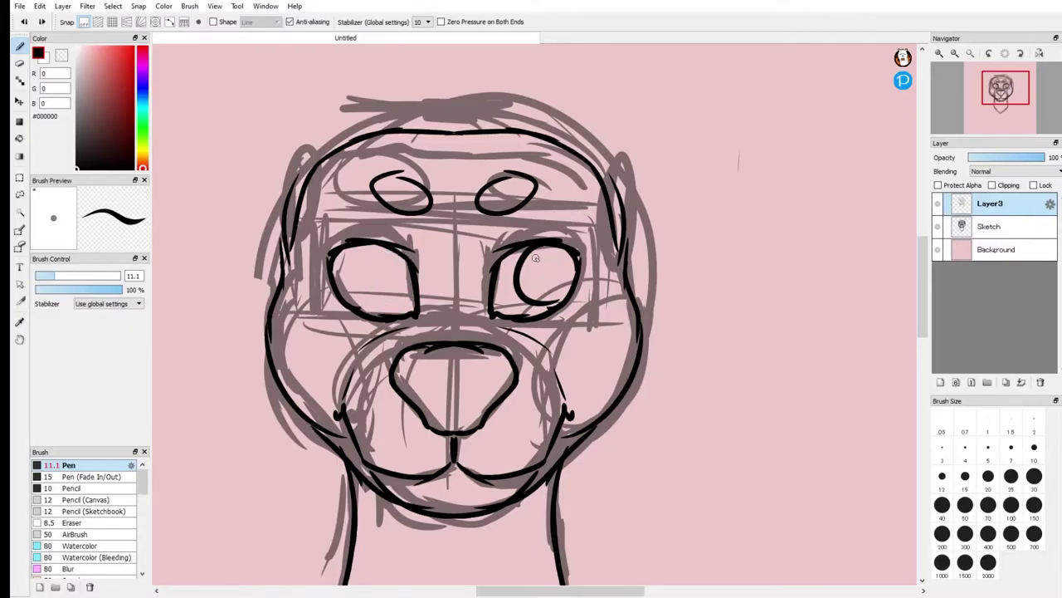
drag(502, 256, 550, 243)
drag(368, 250, 418, 256)
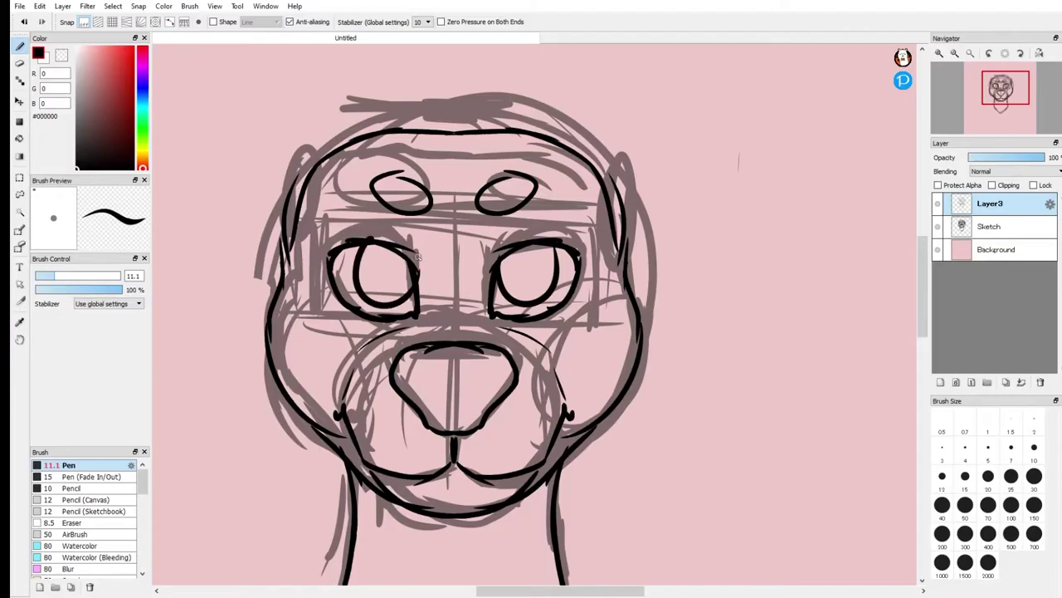
key(ctrl+z)
key(ctrl+z)
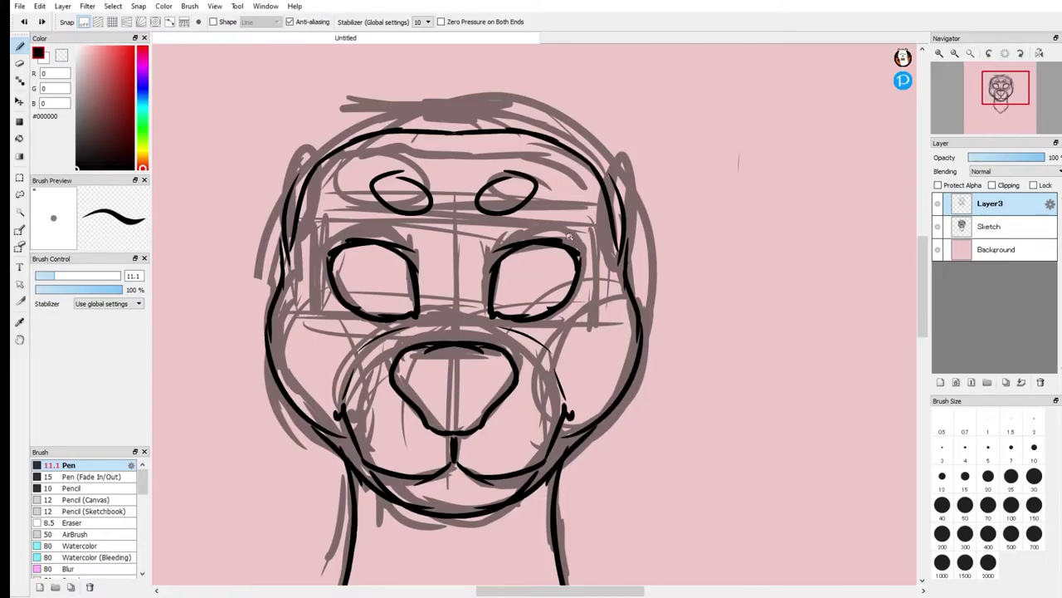
Erase the inked oval brow marks above both eyes.
key(e)
mouse_move(508, 189)
mouse_down()
mouse_move(506, 178)
mouse_move(387, 173)
mouse_move(419, 195)
mouse_up()
key(b)
mouse_move(496, 211)
mouse_down()
mouse_move(497, 248)
mouse_move(512, 244)
mouse_move(509, 206)
mouse_up()
mouse_move(384, 213)
mouse_down()
mouse_move(424, 254)
mouse_move(396, 210)
mouse_up()
click(20, 63)
mouse_move(484, 190)
mouse_down()
mouse_move(454, 227)
mouse_move(521, 208)
mouse_move(482, 256)
mouse_up()
mouse_move(415, 177)
mouse_down()
mouse_move(408, 207)
mouse_move(391, 208)
mouse_move(412, 216)
mouse_up()
Ink angry slanted brows above both eyes and fill thick dark upper lids sloping down toward the nose.
click(19, 44)
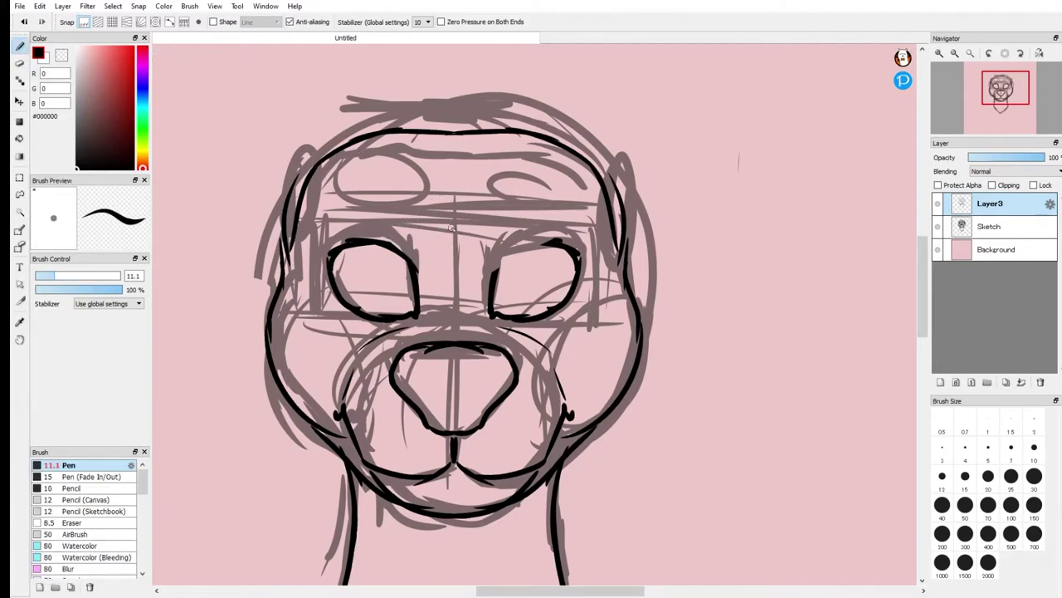
mouse_move(493, 238)
mouse_down()
mouse_move(561, 235)
mouse_move(525, 226)
mouse_up()
mouse_move(391, 231)
mouse_down()
mouse_move(405, 264)
mouse_move(432, 277)
mouse_move(373, 223)
mouse_move(407, 249)
mouse_up()
mouse_move(495, 280)
mouse_down()
mouse_move(548, 248)
mouse_move(570, 251)
mouse_up()
mouse_move(414, 277)
mouse_down()
mouse_move(360, 243)
mouse_move(395, 265)
mouse_up()
drag(422, 279, 436, 284)
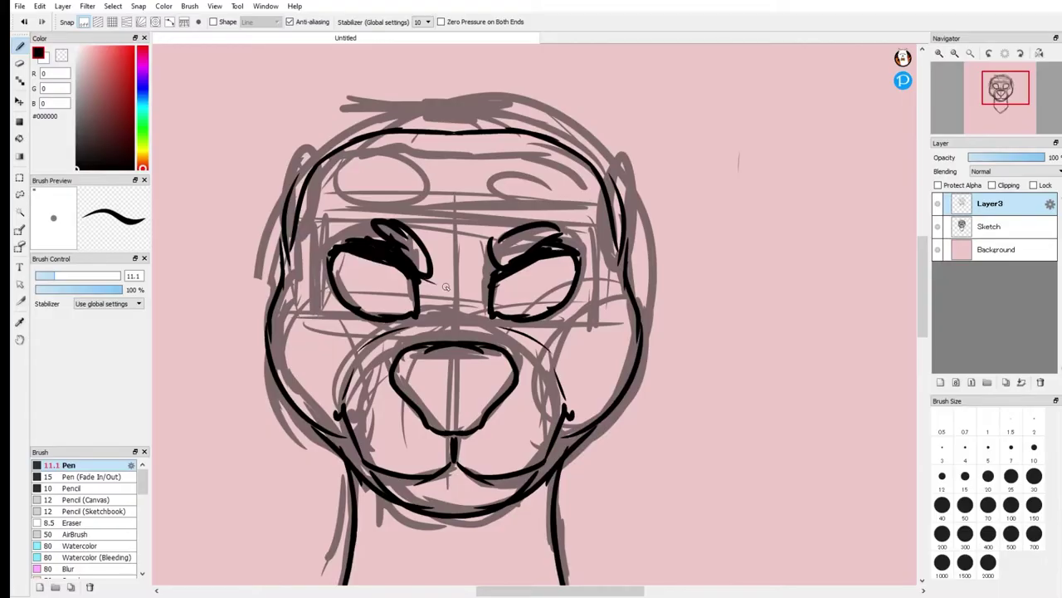
Draw a round iris and small pupil under the heavy lid in each eye.
drag(498, 299, 552, 271)
mouse_move(551, 265)
mouse_down()
mouse_move(549, 287)
mouse_move(524, 266)
mouse_up()
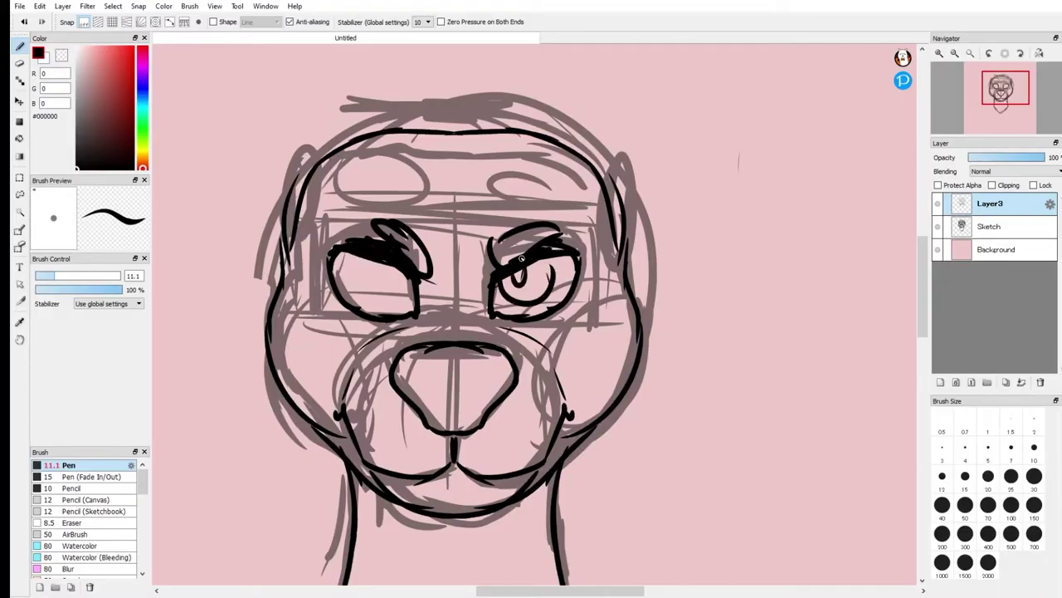
drag(369, 256, 398, 286)
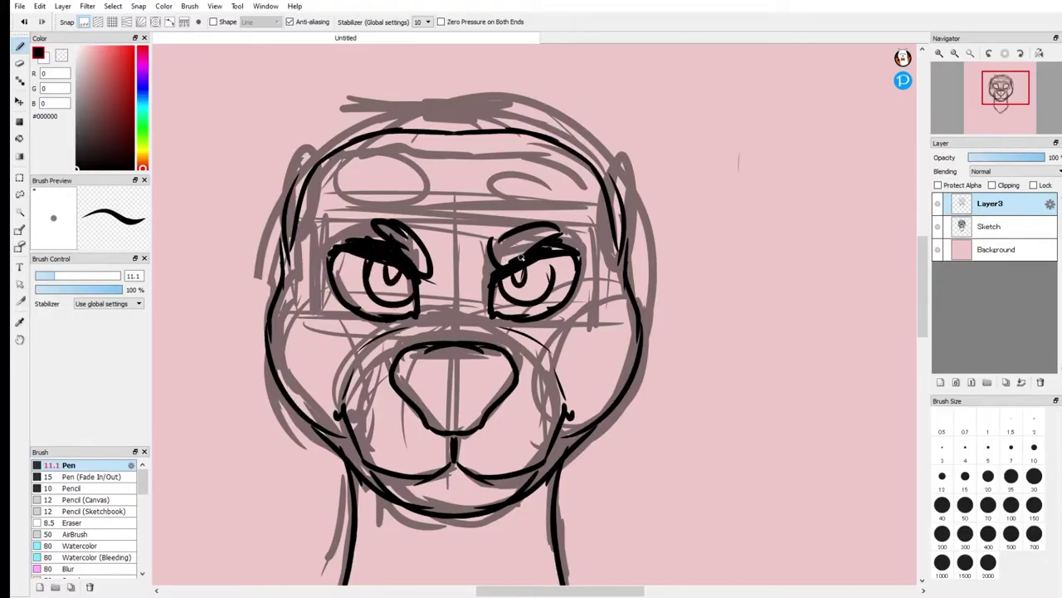
Darken the cheek corner mark and go over the head outline around the sides and crown.
drag(344, 404, 330, 427)
mouse_move(272, 300)
mouse_down()
mouse_move(296, 199)
mouse_move(349, 158)
mouse_up()
mouse_move(618, 284)
mouse_down()
mouse_move(610, 179)
mouse_move(506, 123)
mouse_move(438, 134)
mouse_up()
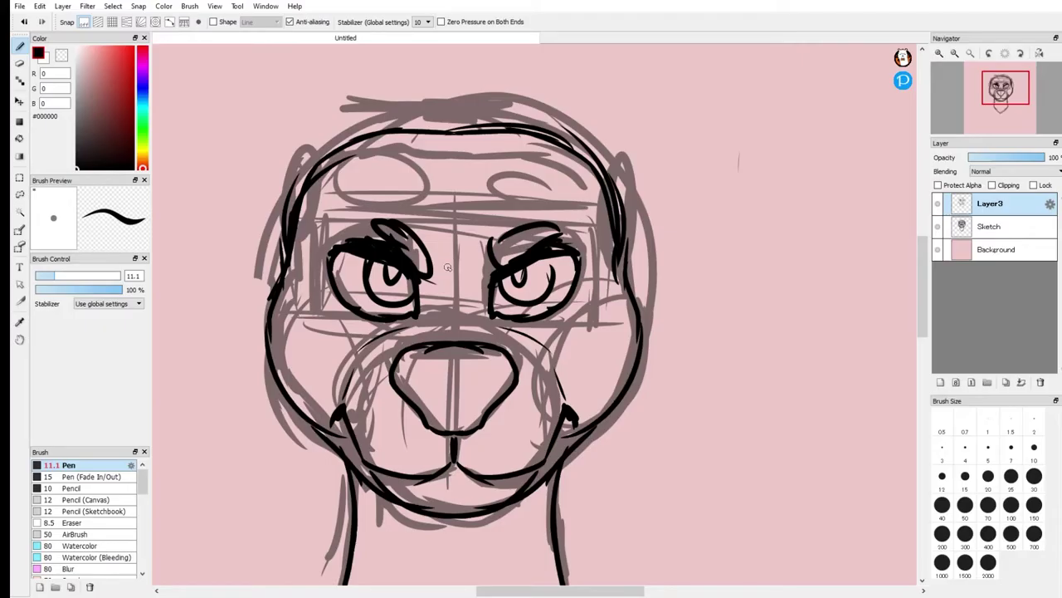
Add curved frown wrinkles between the eyes and short crease lines across the bridge above the nose.
drag(446, 256, 435, 302)
drag(473, 262, 470, 291)
drag(421, 324, 477, 335)
Erase the curved mouth and redraw it with flatter lines, and add a crease under the right-hand eye.
key(e)
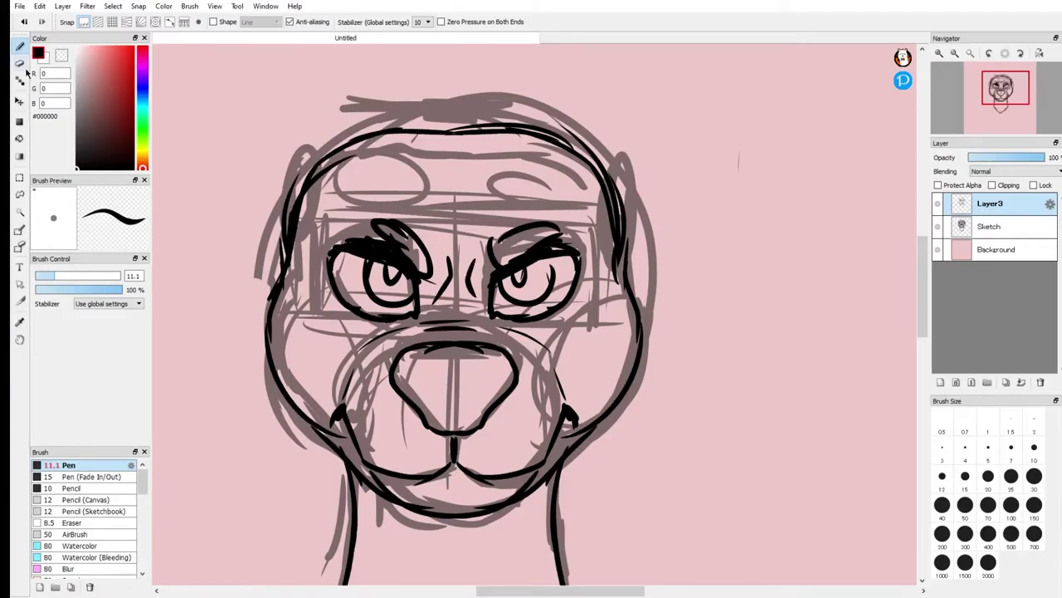
mouse_move(436, 470)
mouse_down()
mouse_move(490, 473)
mouse_move(365, 452)
mouse_up()
click(20, 46)
mouse_move(488, 465)
mouse_down()
mouse_move(470, 454)
mouse_move(523, 461)
mouse_move(549, 448)
mouse_up()
drag(525, 336, 594, 295)
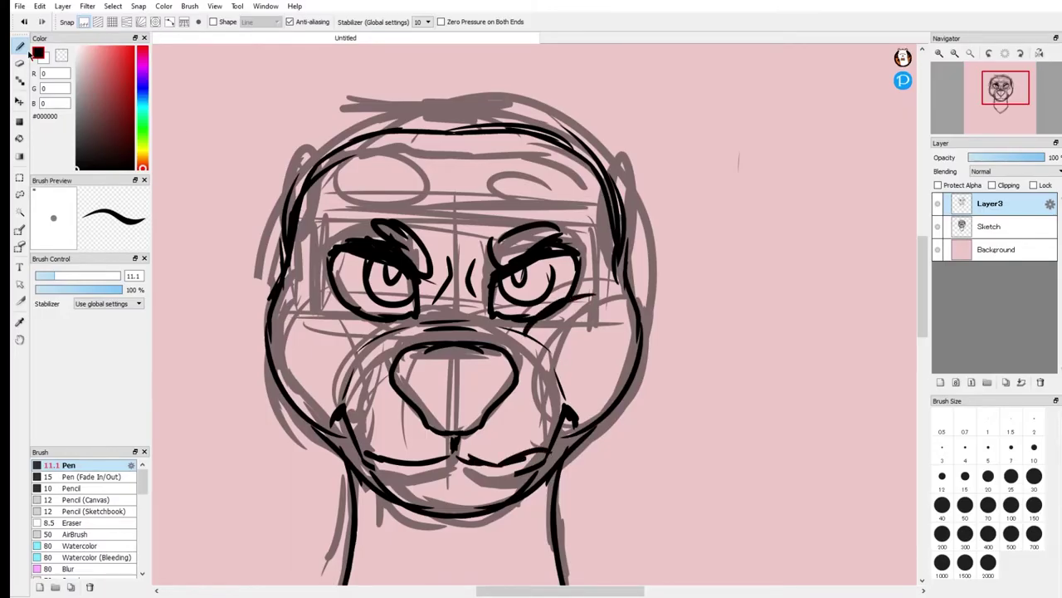
Give the mouth a raised snarling lip with jagged teeth and thicken the crease under the right-hand eye.
key(e)
mouse_move(576, 341)
mouse_down()
mouse_move(567, 331)
mouse_move(581, 332)
mouse_up()
key(b)
mouse_move(460, 444)
mouse_down()
mouse_move(558, 439)
mouse_move(575, 410)
mouse_up()
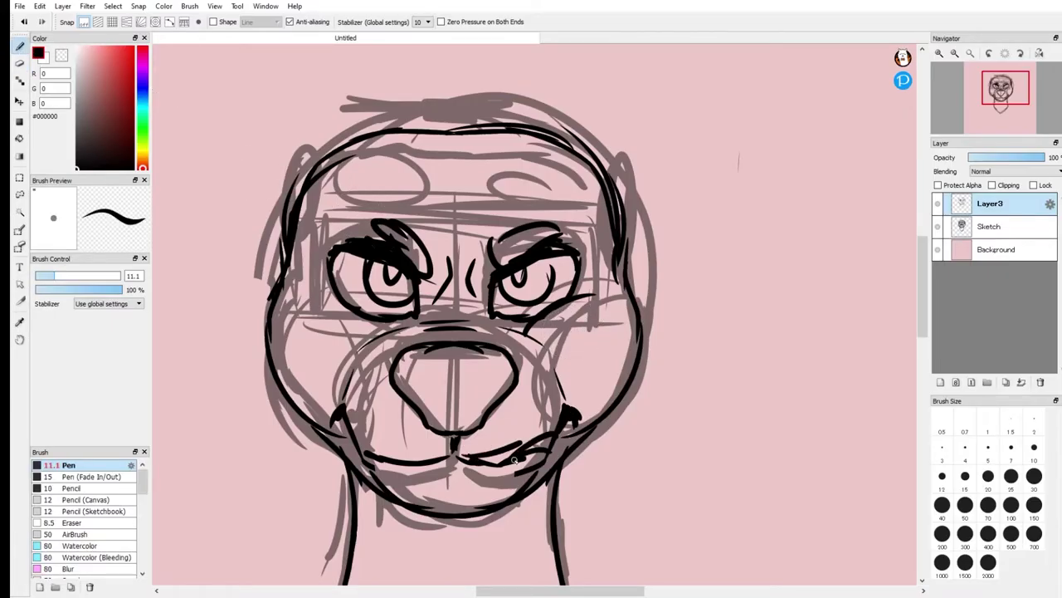
mouse_move(516, 466)
mouse_down()
mouse_move(482, 458)
mouse_move(545, 447)
mouse_up()
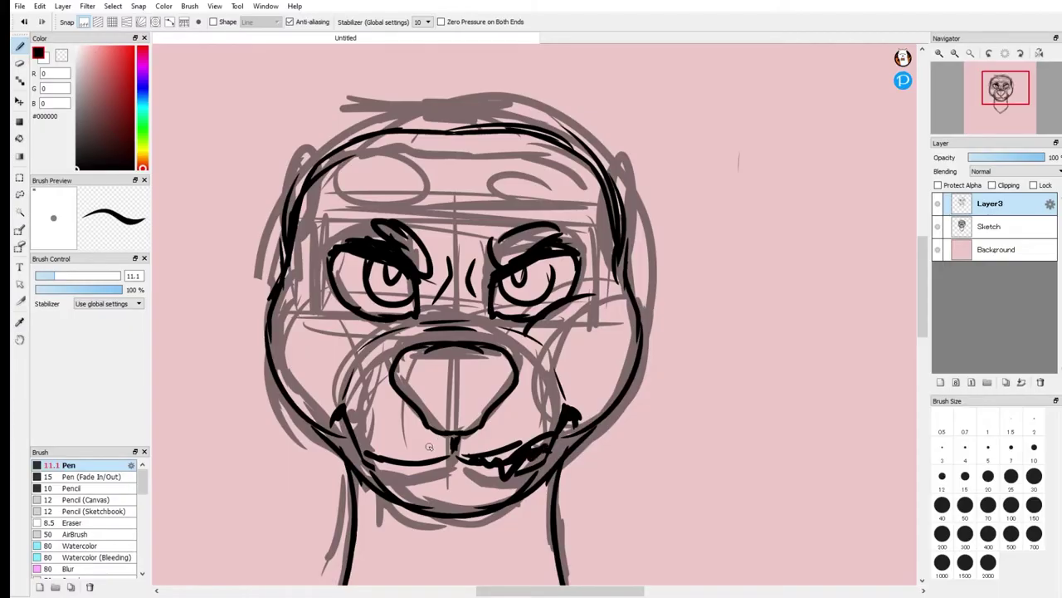
drag(403, 460, 437, 462)
drag(527, 335, 592, 297)
drag(533, 332, 607, 294)
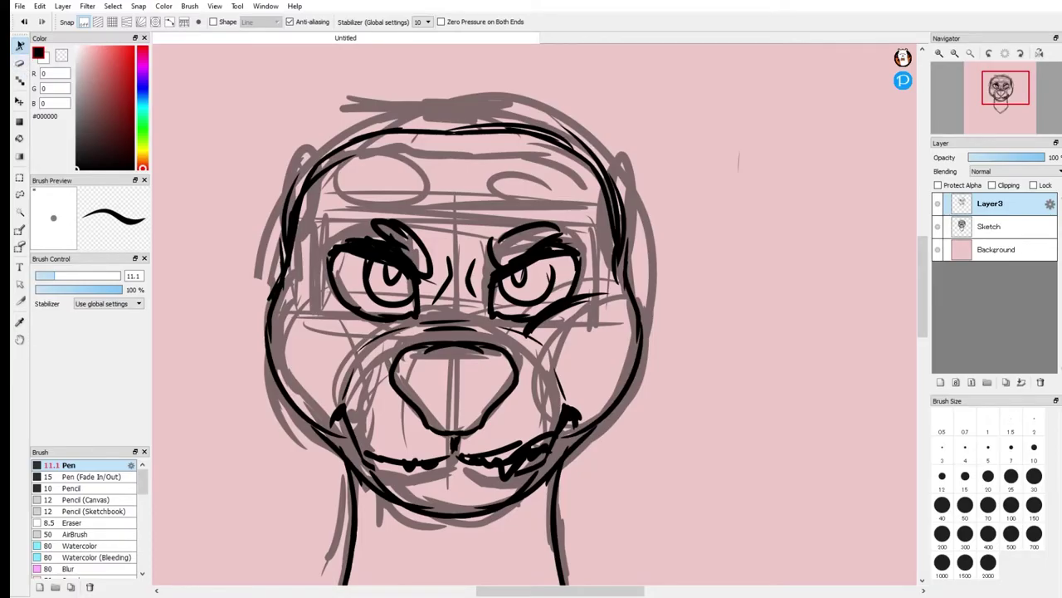
Draw two small example heads from circles with muzzles and eyes on the empty canvas beside the main head.
click(939, 53)
click(939, 53)
click(956, 53)
mouse_move(810, 224)
mouse_down()
mouse_move(823, 277)
mouse_move(741, 267)
mouse_move(771, 298)
mouse_up()
mouse_move(799, 332)
mouse_down()
mouse_move(784, 390)
mouse_move(793, 327)
mouse_move(767, 394)
mouse_move(790, 374)
mouse_move(770, 350)
mouse_up()
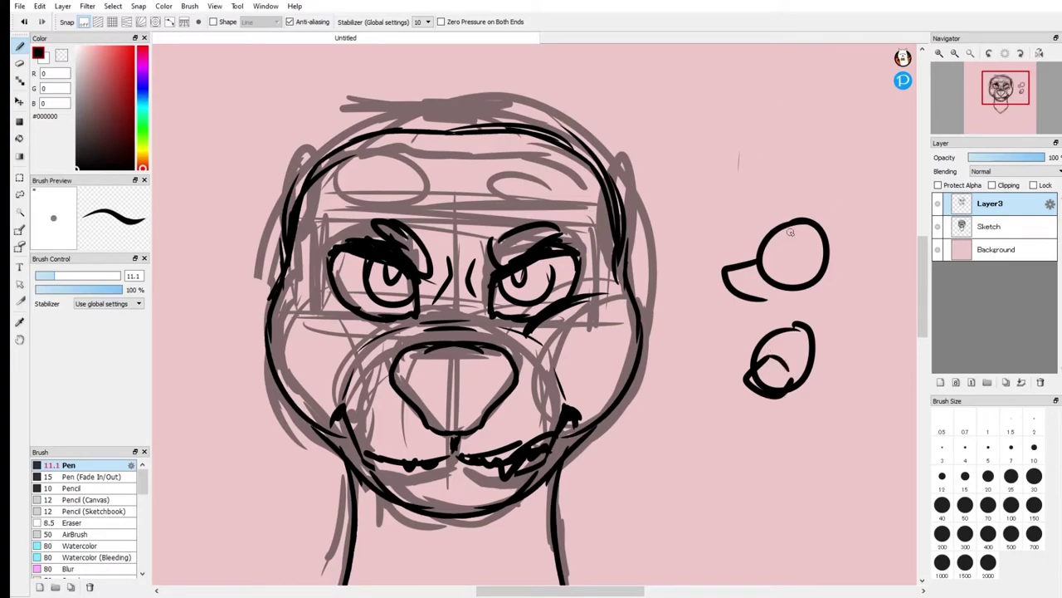
mouse_move(768, 252)
mouse_down()
mouse_move(789, 247)
mouse_move(769, 254)
mouse_up()
drag(784, 350, 790, 338)
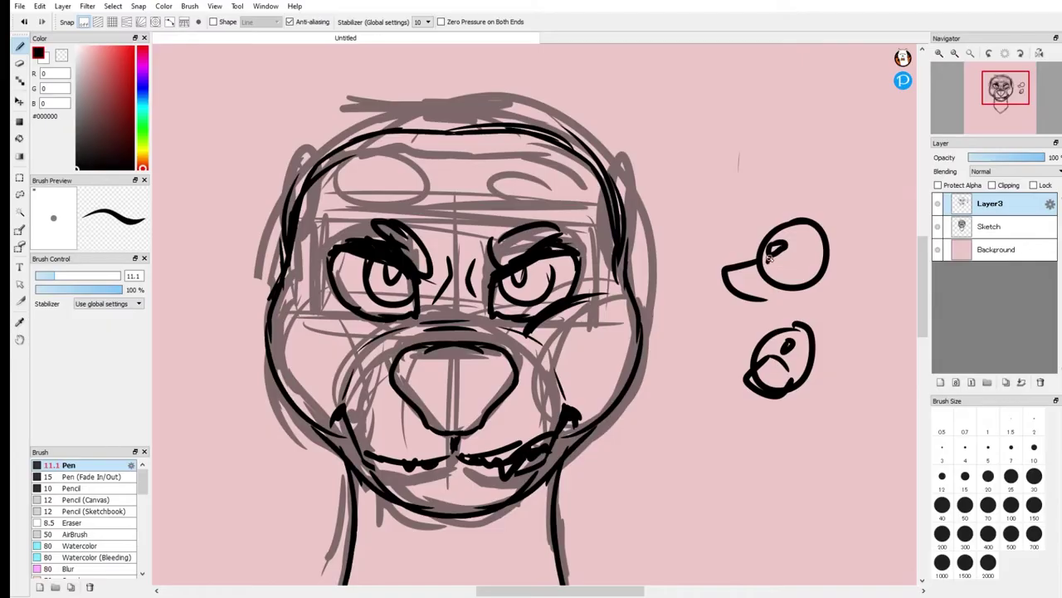
Add extra crease strokes under the right-hand eye and above the right-hand mouth corner.
drag(572, 300, 601, 288)
drag(561, 406, 571, 391)
Add mouth detail to the small example heads and erase both of them from beside the main head.
drag(748, 284, 766, 278)
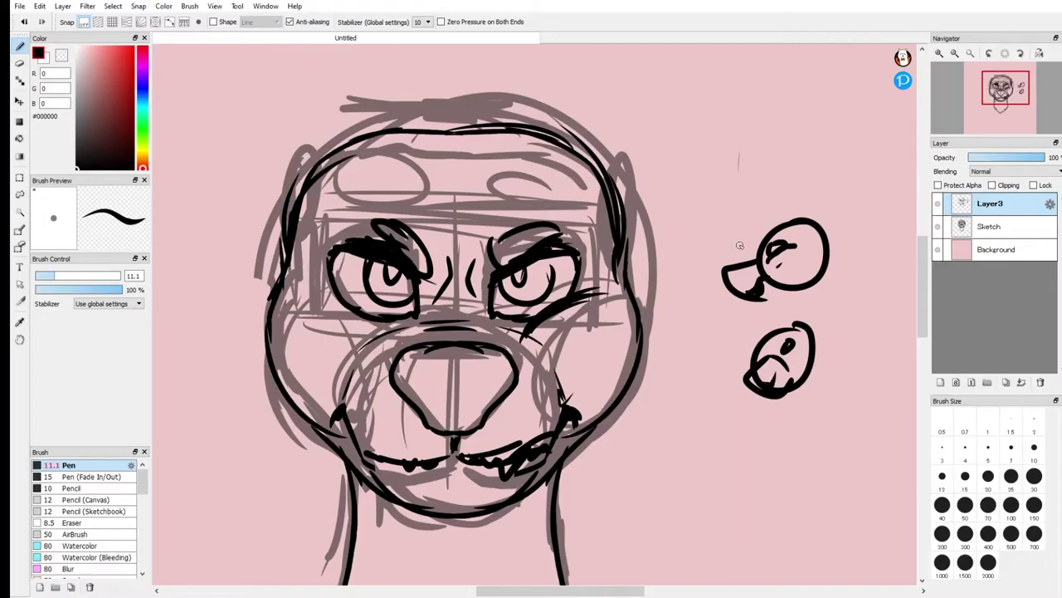
click(20, 62)
mouse_move(770, 289)
mouse_down()
mouse_move(771, 220)
mouse_move(750, 280)
mouse_move(820, 247)
mouse_up()
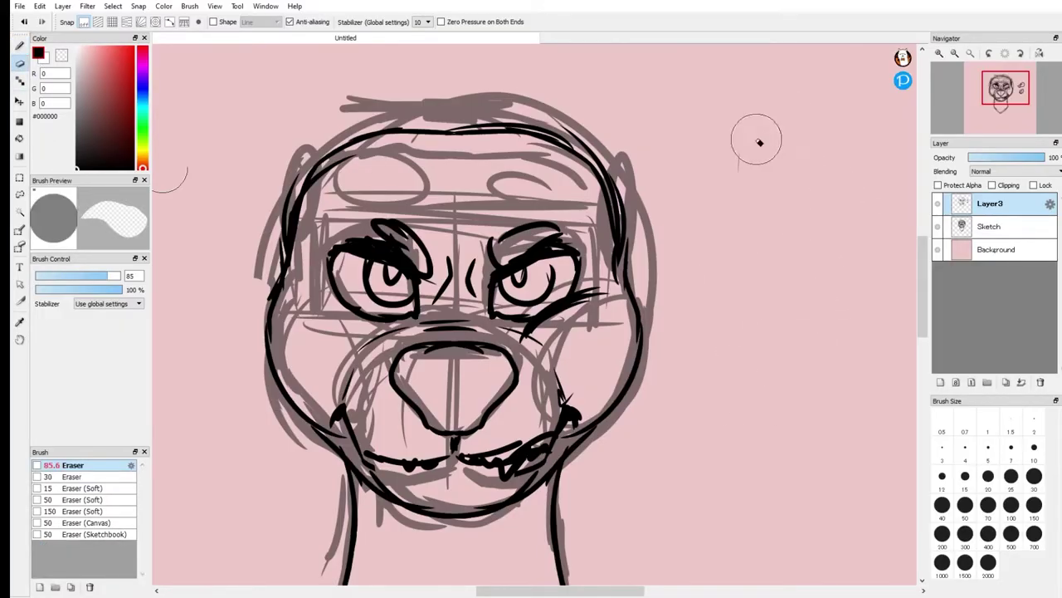
click(20, 46)
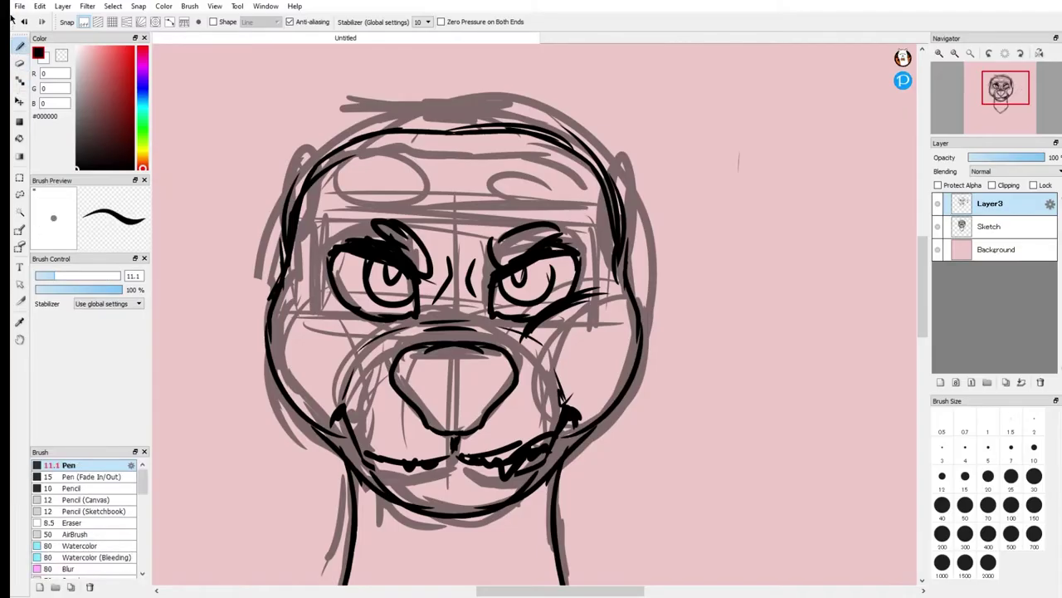
scroll(611, 245, up, 5)
scroll(635, 192, down, 5)
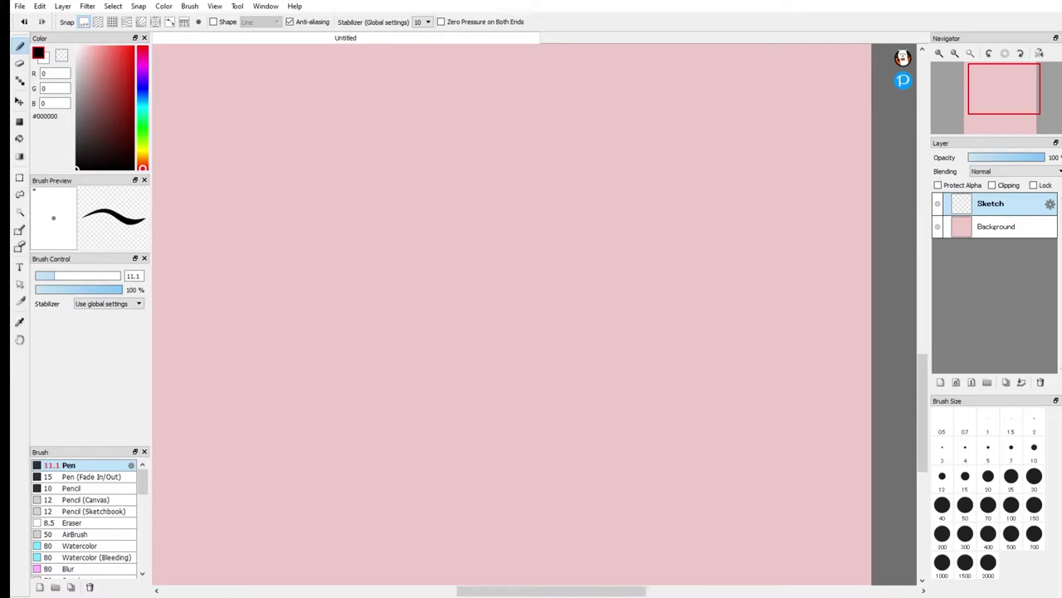
click(955, 53)
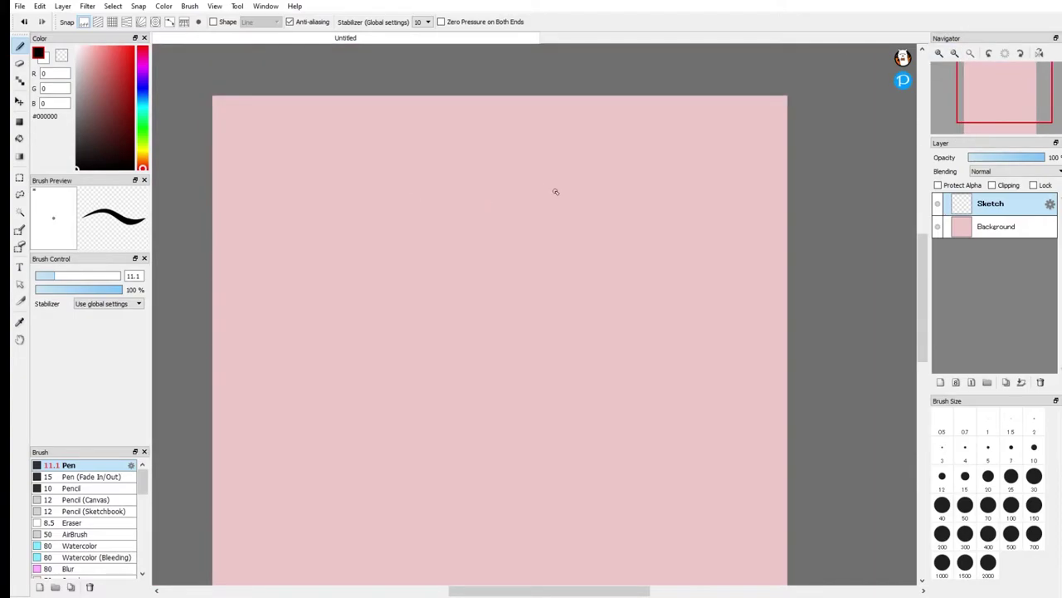
mouse_move(540, 200)
mouse_down()
mouse_move(453, 339)
mouse_move(561, 210)
mouse_up()
alt+click(477, 224)
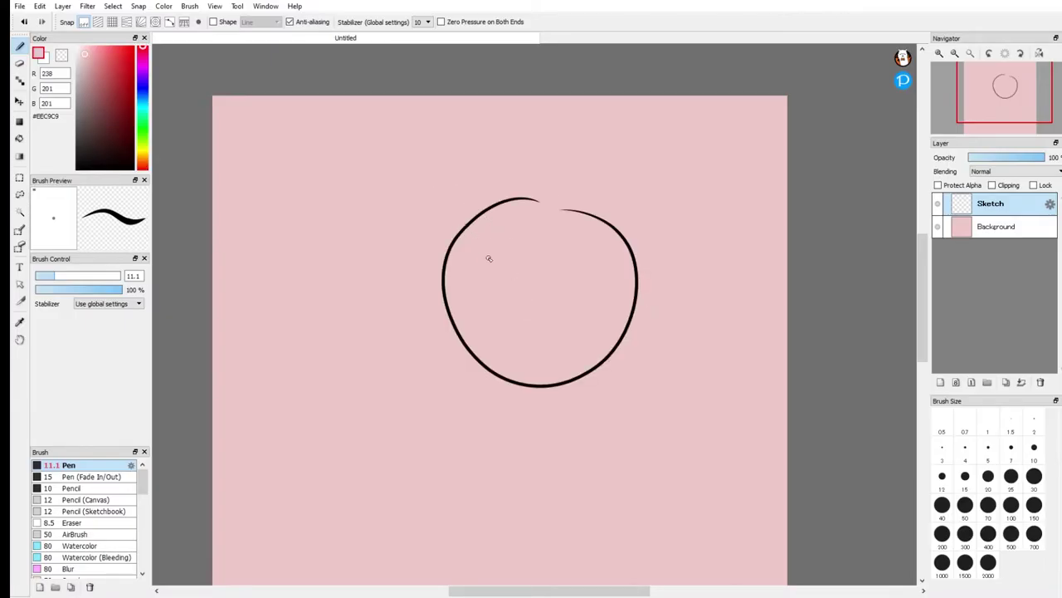
click(77, 168)
key(ctrl+z)
Sketch a black head circle with an inner side arc and a thick vertical guide along its left edge.
mouse_move(536, 228)
mouse_down()
mouse_move(484, 240)
mouse_move(466, 339)
mouse_up()
drag(496, 239, 548, 378)
drag(483, 323, 508, 321)
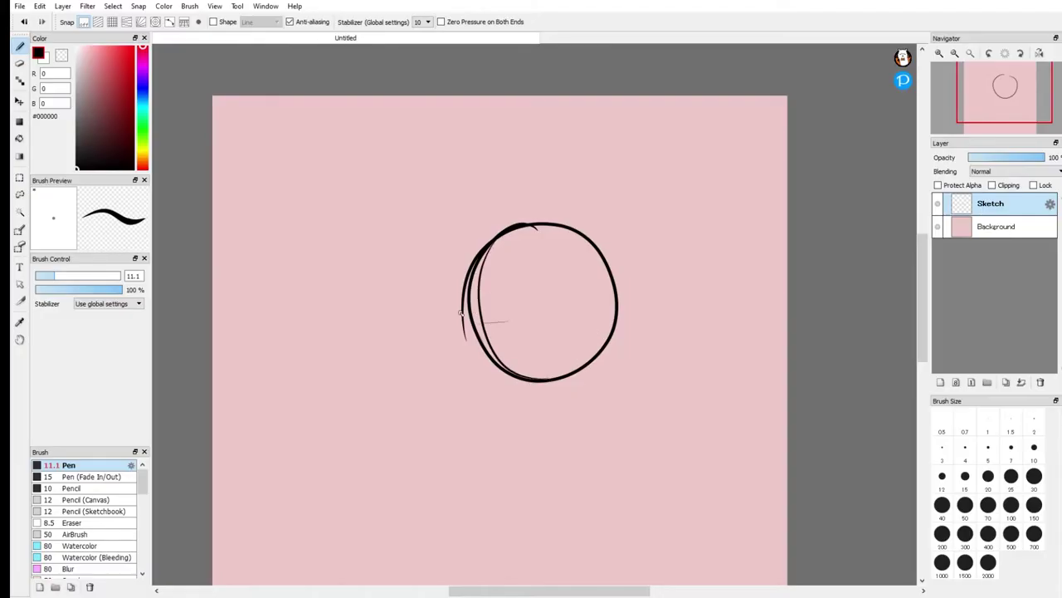
mouse_move(469, 271)
mouse_down()
mouse_move(469, 245)
mouse_move(476, 352)
mouse_up()
drag(466, 249, 462, 371)
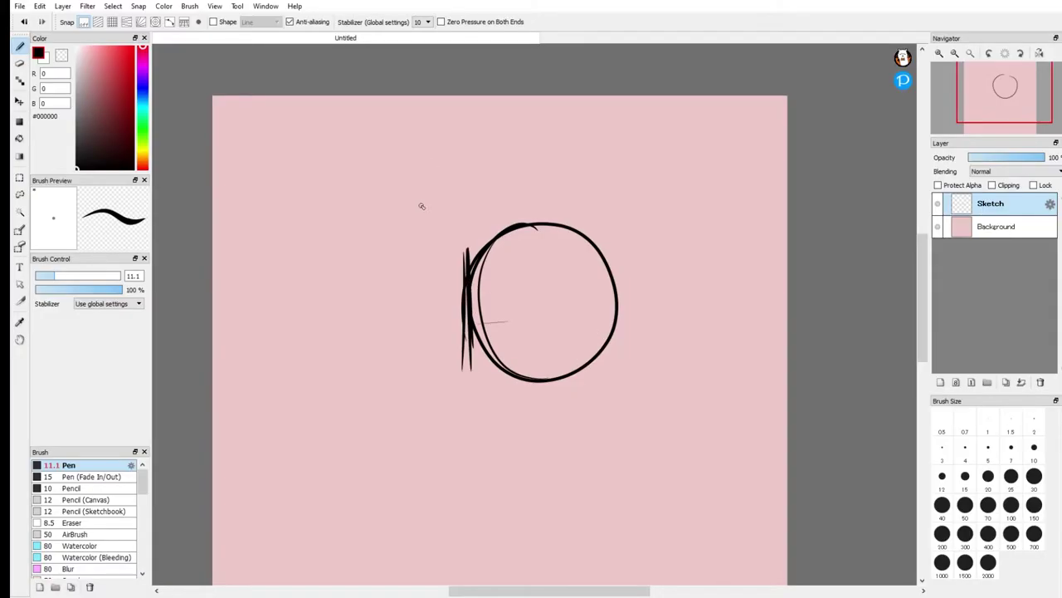
mouse_move(465, 244)
mouse_down()
mouse_move(469, 362)
mouse_move(461, 245)
mouse_move(471, 375)
mouse_up()
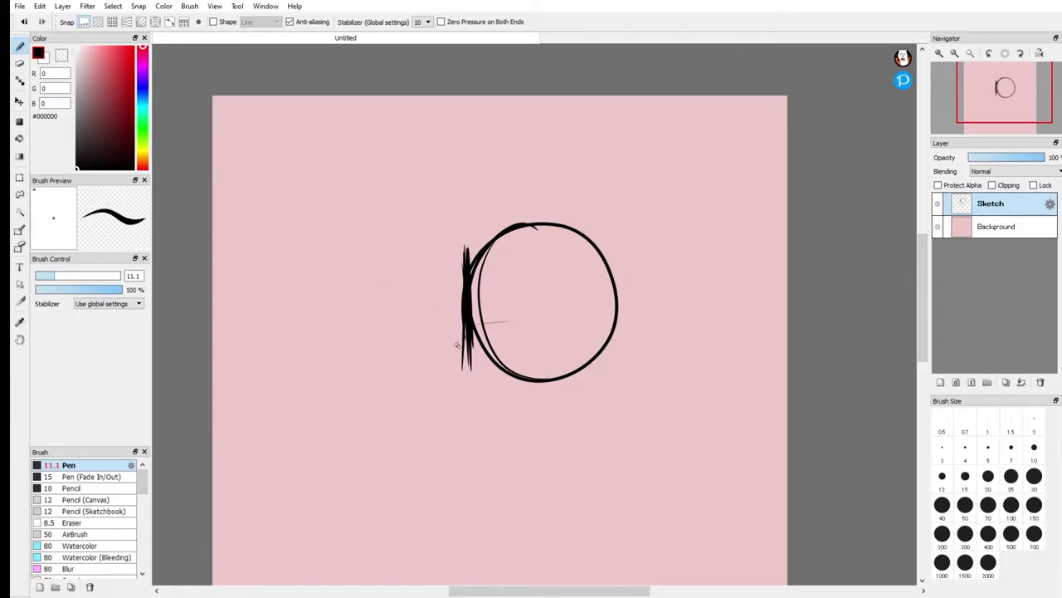
Outline a muzzle extending down and left from the vertical guide, with its jaw line running back to the circle's base.
mouse_move(466, 302)
mouse_down()
mouse_move(400, 341)
mouse_move(467, 412)
mouse_up()
mouse_move(413, 347)
mouse_down()
mouse_move(421, 383)
mouse_move(463, 414)
mouse_move(554, 380)
mouse_up()
mouse_move(489, 406)
mouse_down()
mouse_move(597, 359)
mouse_move(518, 396)
mouse_move(572, 380)
mouse_move(536, 393)
mouse_move(572, 362)
mouse_move(544, 383)
mouse_up()
mouse_move(560, 373)
mouse_down()
mouse_move(593, 275)
mouse_move(602, 341)
mouse_move(523, 380)
mouse_up()
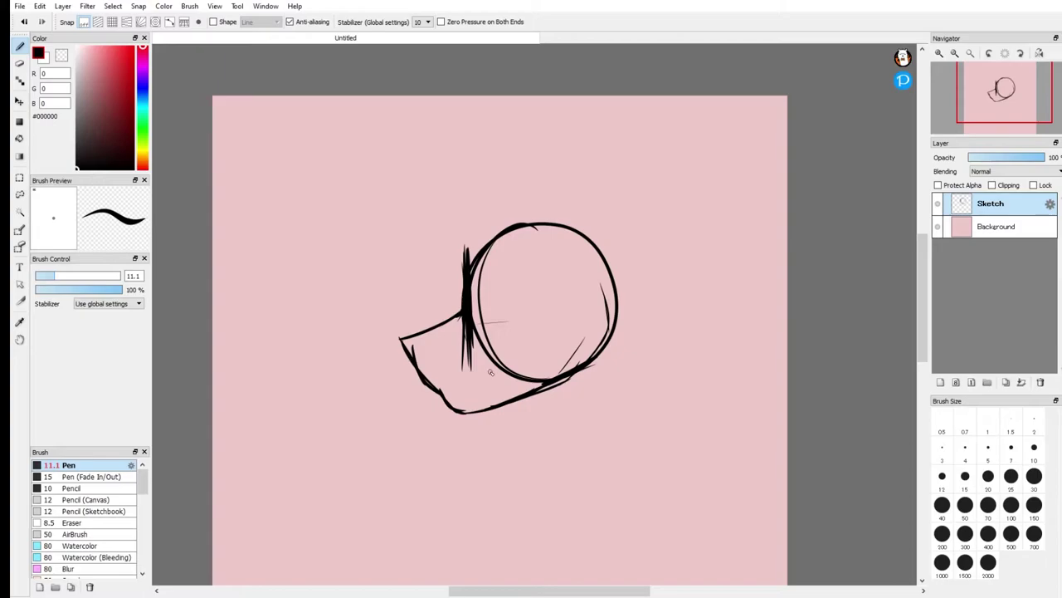
Draw a slanted four-sided box guide inside the muzzle, overlapping the lower part of the head circle.
mouse_move(412, 355)
mouse_down()
mouse_move(438, 322)
mouse_move(469, 410)
mouse_move(569, 371)
mouse_up()
drag(477, 315, 539, 380)
drag(417, 345, 487, 305)
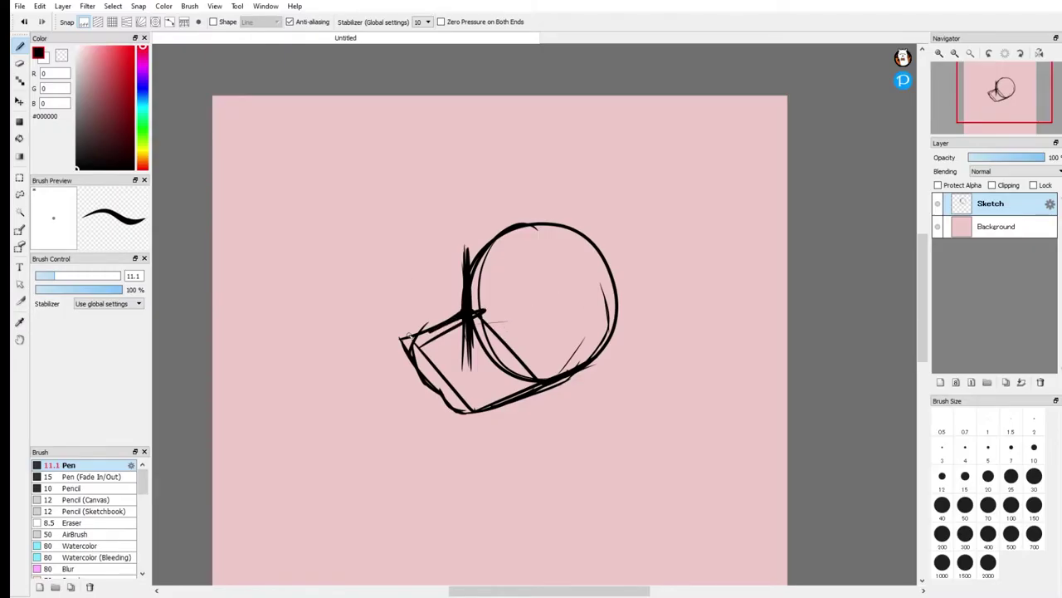
Draw a separate slanted parallelogram above and to the left of the muzzle.
mouse_move(326, 208)
mouse_down()
mouse_move(374, 203)
mouse_move(367, 267)
mouse_up()
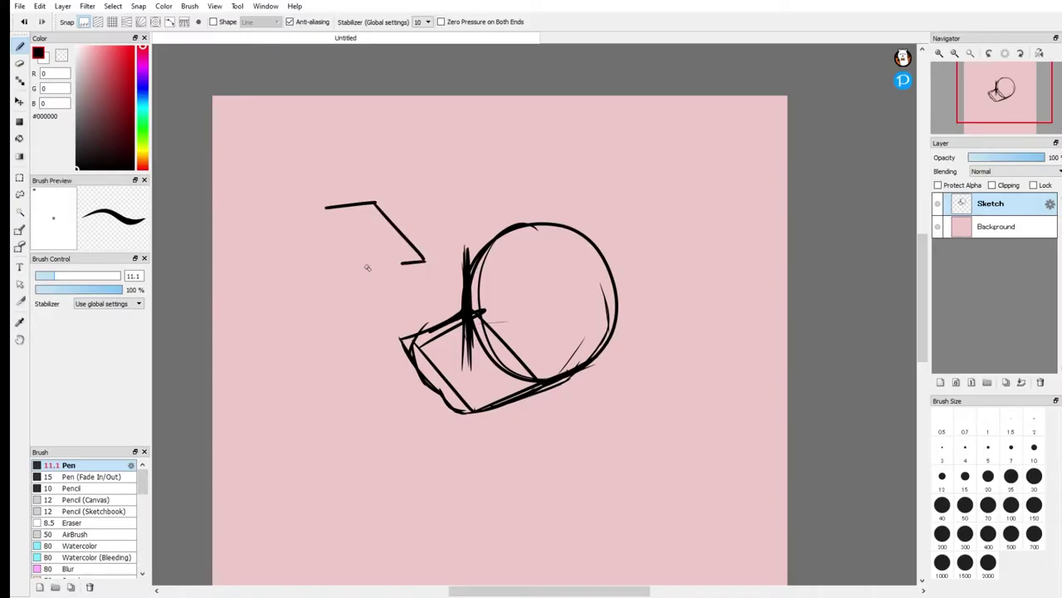
drag(318, 210, 367, 273)
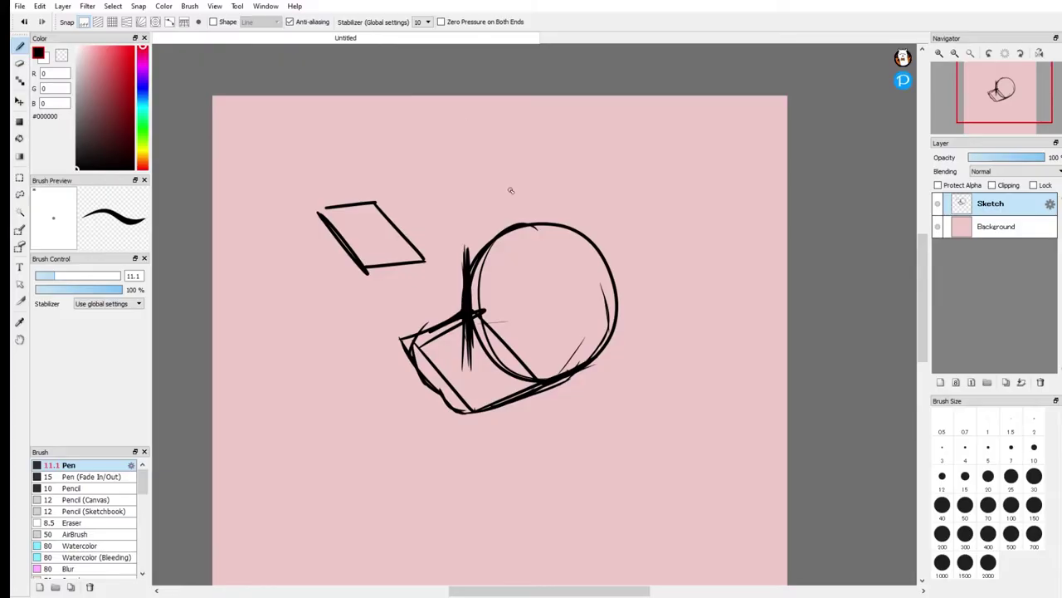
Undo the separate parallelogram and the box guide in the muzzle, keeping only the guide's diagonal front edge.
key(ctrl+z)
key(ctrl+z)
key(ctrl+z)
key(ctrl+z)
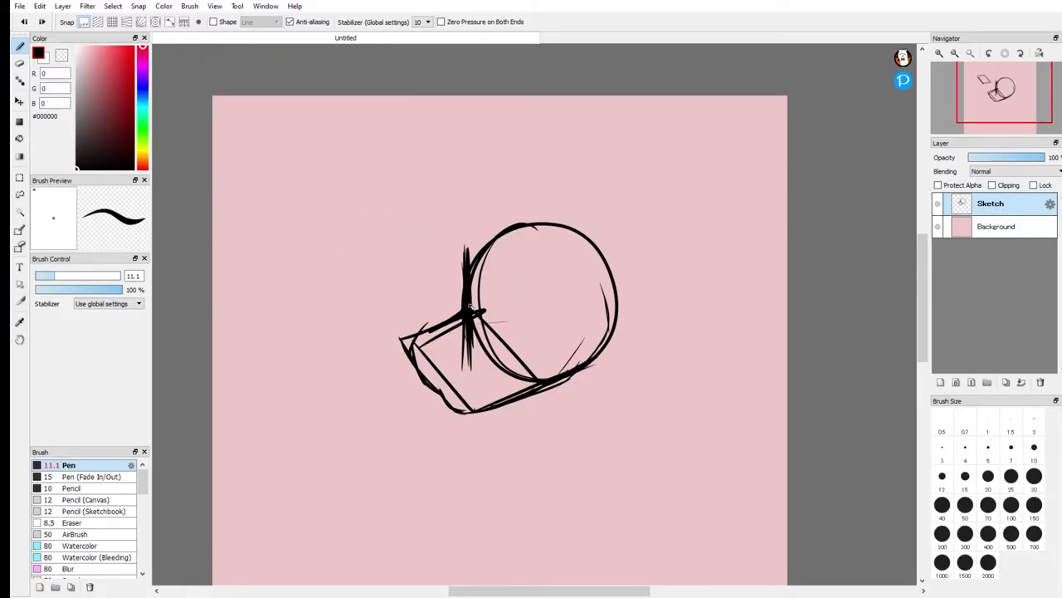
key(ctrl+z)
key(ctrl+z)
key(ctrl+z)
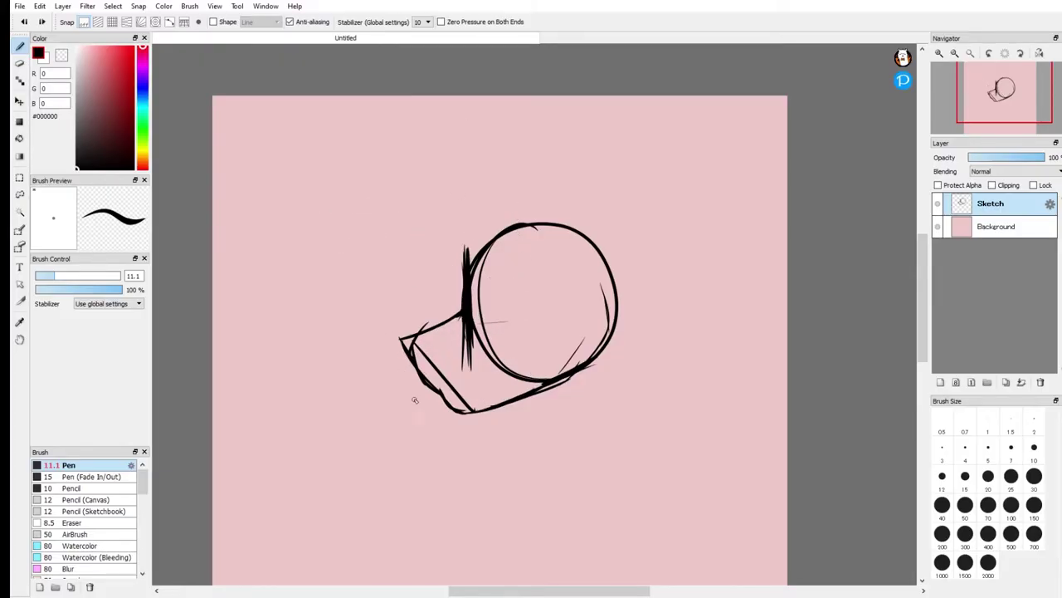
Sketch a two-curve muzzle front contour with two small arrows, set apart in front of the muzzle.
mouse_move(421, 430)
mouse_down()
mouse_move(422, 397)
mouse_move(430, 409)
mouse_up()
key(ctrl+z)
key(ctrl+z)
mouse_move(347, 339)
mouse_down()
mouse_move(387, 405)
mouse_move(423, 434)
mouse_up()
key(ctrl+z)
mouse_move(336, 335)
mouse_down()
mouse_move(351, 363)
mouse_move(406, 390)
mouse_up()
mouse_move(367, 333)
mouse_down()
mouse_move(362, 355)
mouse_move(360, 345)
mouse_move(386, 376)
mouse_up()
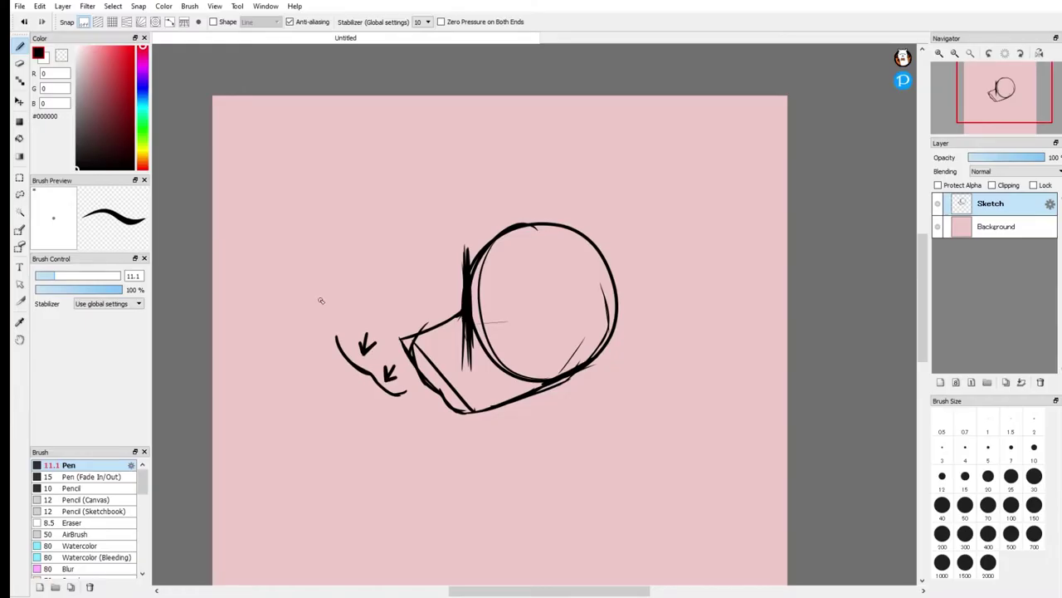
Undo the detached contour and arrows in front of the muzzle.
key(ctrl+z)
key(ctrl+z)
key(ctrl+z)
key(ctrl+z)
key(ctrl+z)
key(ctrl+z)
key(ctrl+z)
key(ctrl+z)
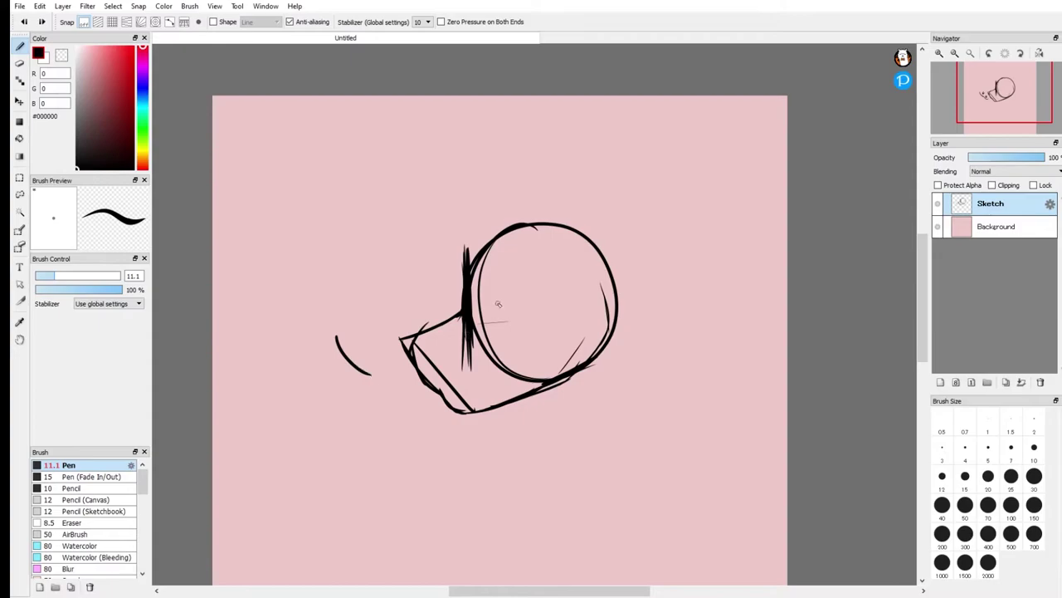
Erase the lower end of the vertical guide and the part of the head circle where the muzzle joins.
mouse_move(482, 313)
mouse_down()
mouse_move(467, 284)
mouse_move(498, 234)
mouse_up()
key(e)
mouse_move(500, 309)
mouse_down()
mouse_move(468, 352)
mouse_move(474, 360)
mouse_move(493, 301)
mouse_move(494, 230)
mouse_up()
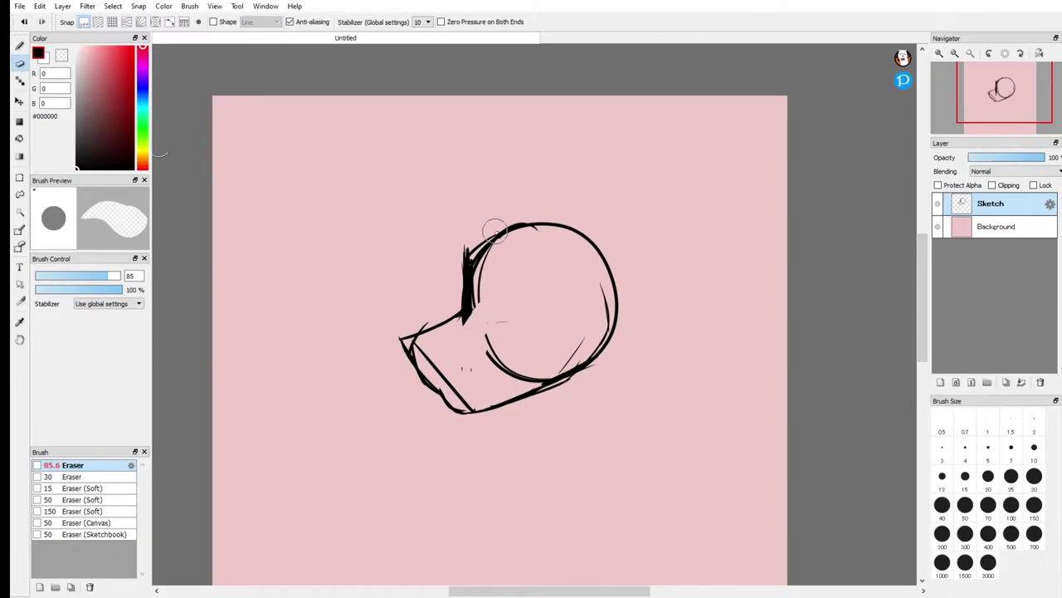
Draw a sloping black forehead line from the guide's top to the head circle and erase the leftover arcs behind it.
key(b)
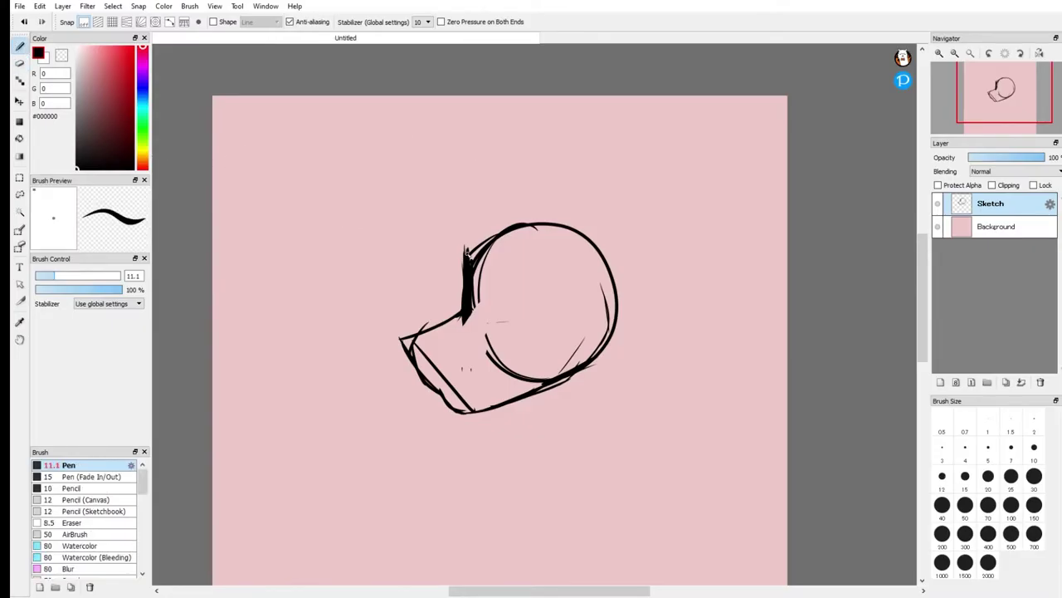
mouse_move(480, 244)
mouse_down()
mouse_move(535, 226)
mouse_move(471, 268)
mouse_move(484, 278)
mouse_move(504, 266)
mouse_up()
right_click(501, 278)
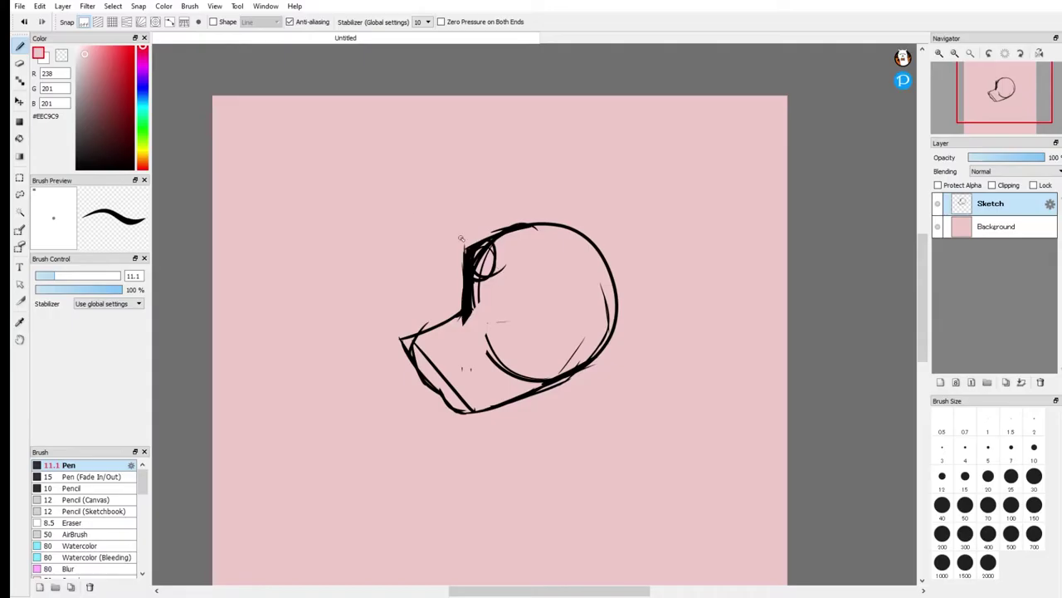
drag(86, 117, 84, 243)
key(ctrl+z)
key(e)
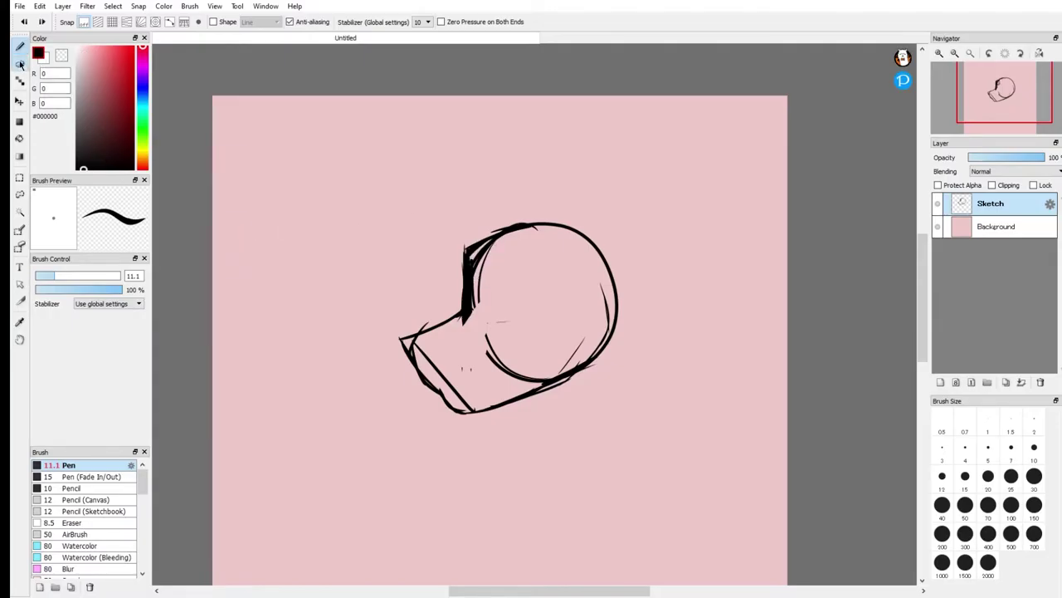
mouse_move(486, 313)
mouse_down()
mouse_move(484, 262)
mouse_move(498, 251)
mouse_move(470, 332)
mouse_move(464, 324)
mouse_up()
click(20, 46)
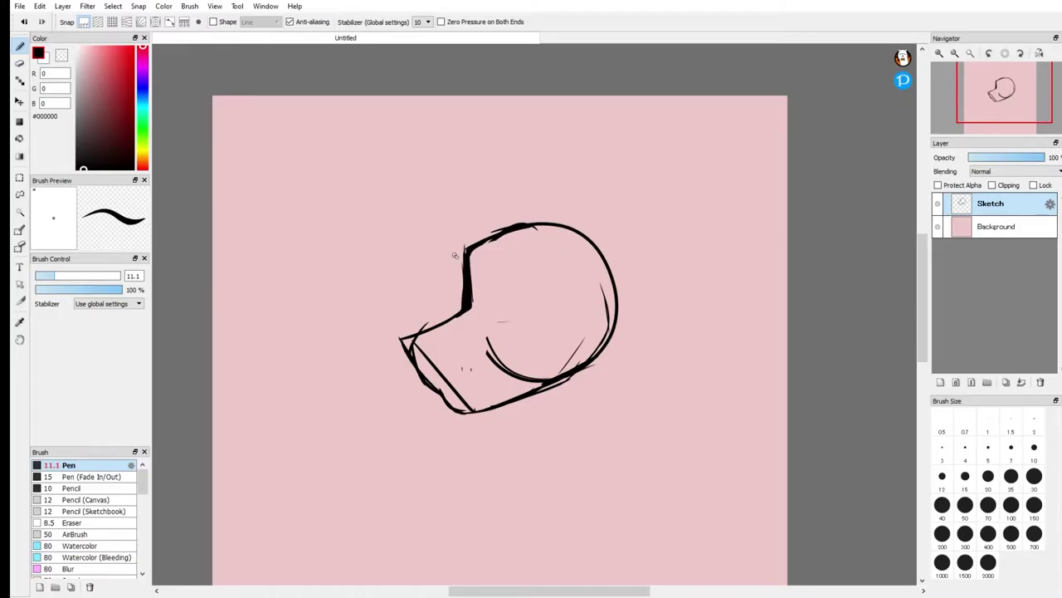
Draw two stacked circles on the rear half of the head and reinforce the outline of the skull's back.
mouse_move(564, 294)
mouse_down()
mouse_move(533, 334)
mouse_move(593, 320)
mouse_move(586, 309)
mouse_move(536, 335)
mouse_move(546, 377)
mouse_move(572, 301)
mouse_move(589, 295)
mouse_move(538, 307)
mouse_move(529, 325)
mouse_move(581, 357)
mouse_up()
mouse_move(551, 231)
mouse_down()
mouse_move(547, 256)
mouse_move(573, 277)
mouse_move(544, 240)
mouse_move(578, 240)
mouse_move(549, 273)
mouse_move(559, 228)
mouse_move(563, 252)
mouse_move(564, 241)
mouse_move(537, 241)
mouse_move(568, 227)
mouse_move(580, 281)
mouse_move(545, 224)
mouse_move(535, 241)
mouse_move(553, 224)
mouse_move(588, 280)
mouse_move(537, 274)
mouse_move(579, 230)
mouse_move(561, 279)
mouse_move(553, 222)
mouse_move(512, 229)
mouse_move(600, 255)
mouse_up()
mouse_move(615, 320)
mouse_down()
mouse_move(626, 261)
mouse_move(591, 241)
mouse_move(624, 266)
mouse_up()
drag(587, 229, 614, 299)
Sketch a curved eye mark behind the brow, loose guide curves in the muzzle, and a long curve rising above the head.
mouse_move(473, 249)
mouse_down()
mouse_move(487, 302)
mouse_move(507, 267)
mouse_up()
drag(494, 289, 510, 265)
drag(428, 364, 465, 405)
drag(499, 383, 474, 408)
drag(473, 313, 493, 386)
drag(605, 238, 556, 128)
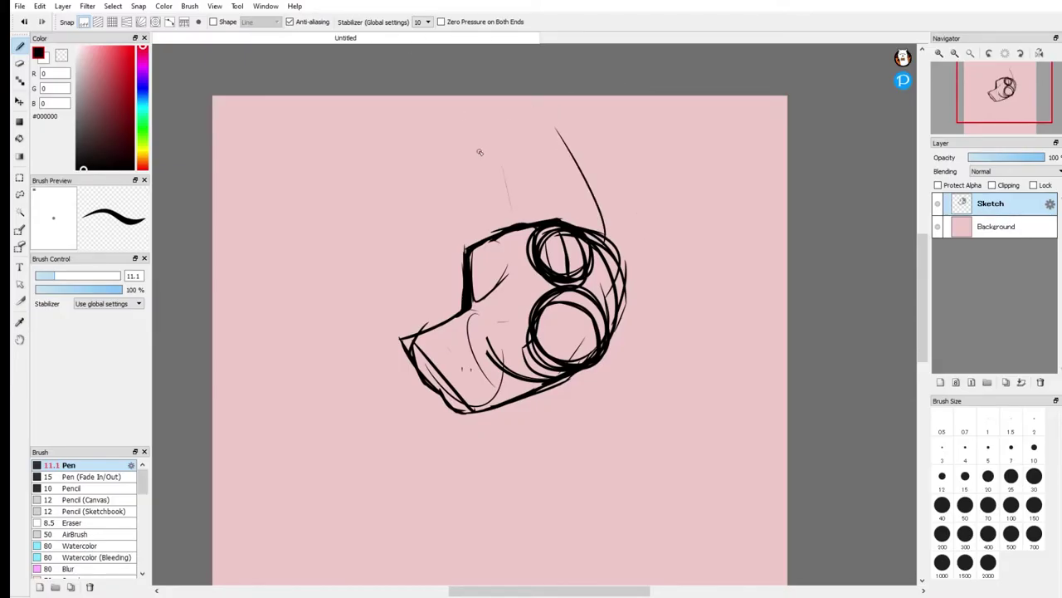
Try a small square guide around the eye mark behind the brow.
mouse_move(471, 270)
mouse_down()
mouse_move(472, 310)
mouse_move(500, 306)
mouse_up()
mouse_move(501, 307)
mouse_down()
mouse_move(501, 267)
mouse_move(507, 287)
mouse_move(469, 271)
mouse_move(498, 267)
mouse_move(508, 311)
mouse_up()
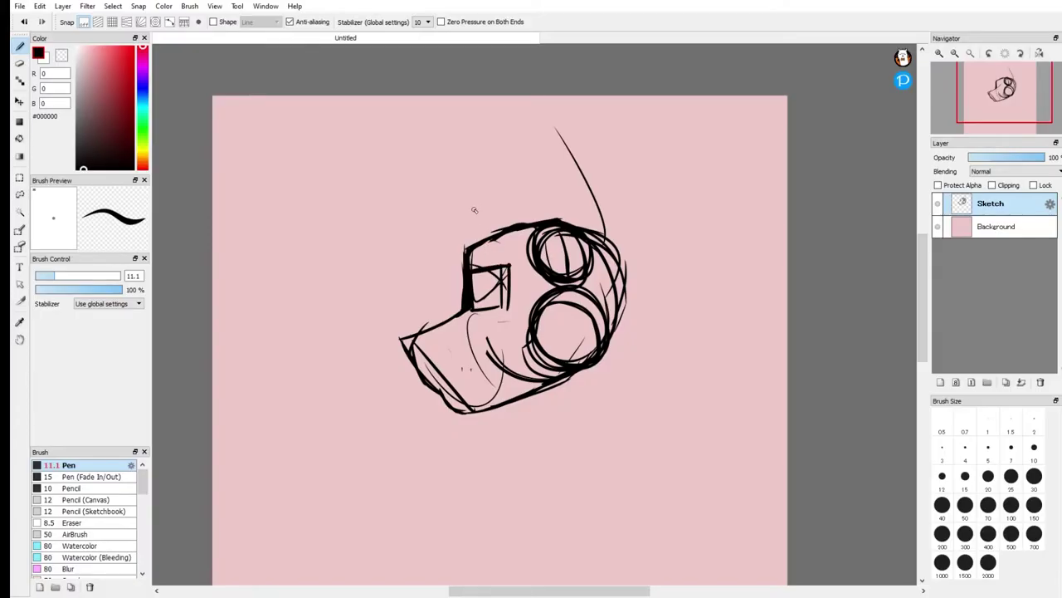
key(ctrl+z)
key(ctrl+z)
key(ctrl+z)
key(ctrl+z)
key(ctrl+z)
drag(476, 297, 486, 269)
key(ctrl+z)
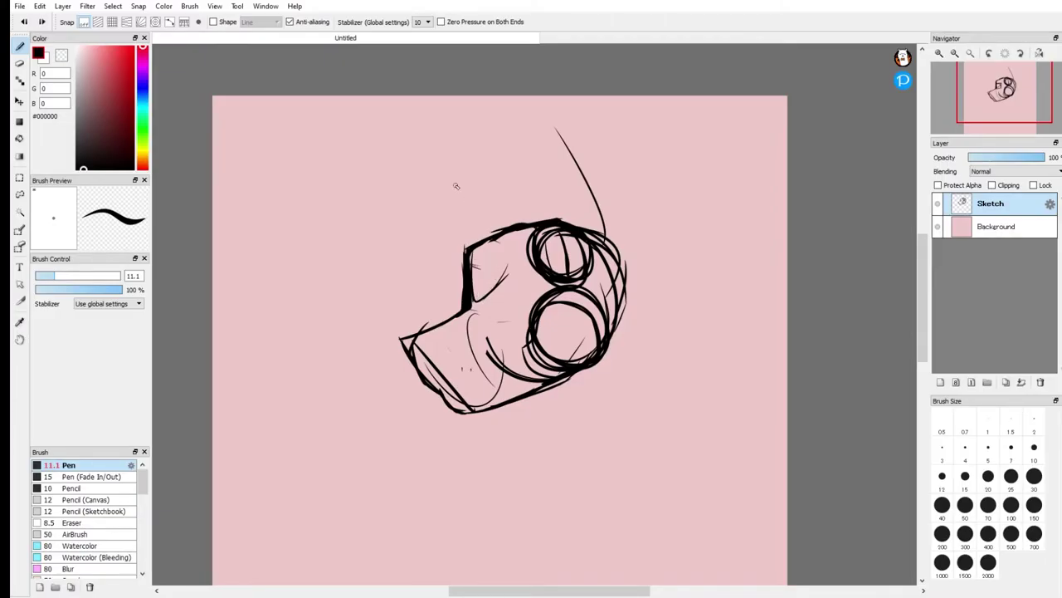
Replace the curved eye mark with a vertical front edge for the eye and draw an arrow pointing at the face.
click(20, 63)
drag(484, 262, 503, 270)
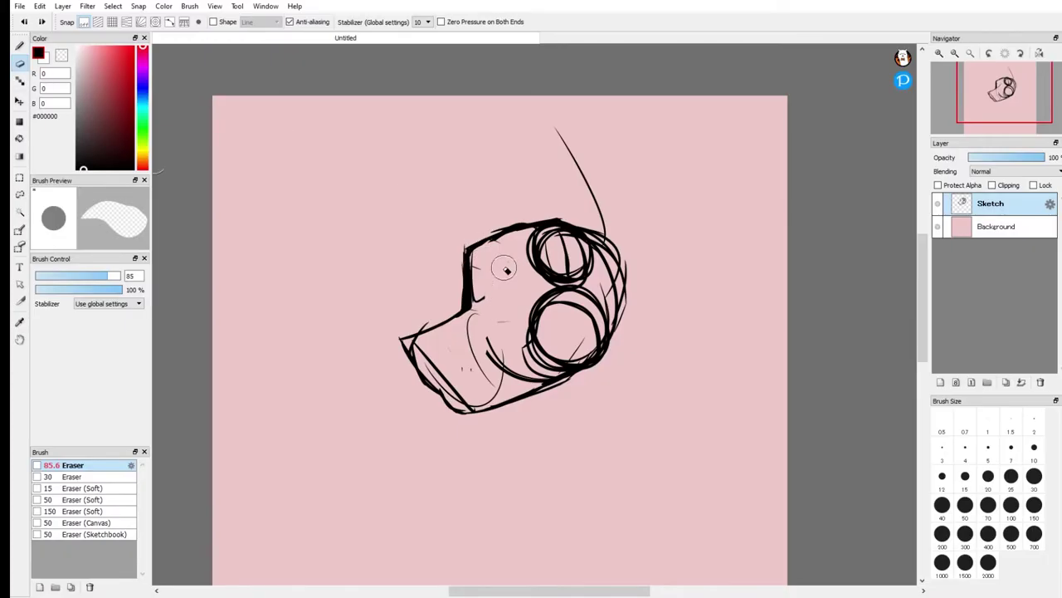
click(16, 45)
drag(482, 266, 485, 313)
drag(423, 289, 443, 289)
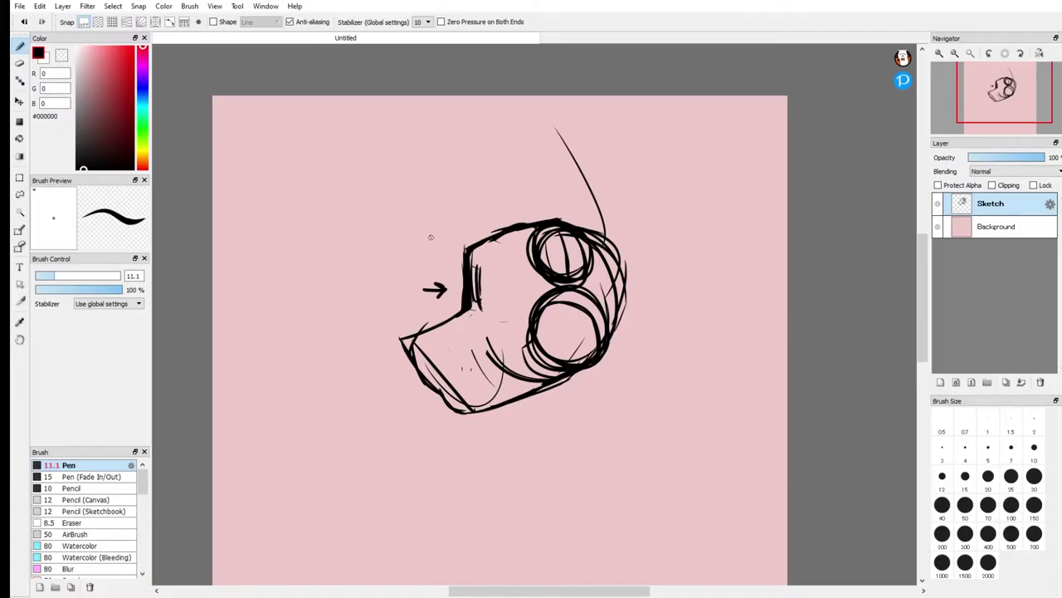
Sketch loose explanatory strokes in front of the face, around and above the arrow.
drag(449, 186, 452, 228)
mouse_move(429, 181)
mouse_down()
mouse_move(422, 234)
mouse_move(430, 183)
mouse_up()
mouse_move(418, 231)
mouse_down()
mouse_move(363, 258)
mouse_move(349, 278)
mouse_move(371, 312)
mouse_up()
drag(478, 292, 478, 266)
drag(399, 206, 412, 212)
mouse_move(414, 191)
mouse_down()
mouse_move(405, 219)
mouse_move(420, 166)
mouse_move(439, 168)
mouse_move(368, 273)
mouse_move(415, 217)
mouse_up()
Draw the eye's curved rear outline to close it into a D shape.
click(19, 64)
key(b)
drag(477, 270, 496, 277)
drag(493, 299, 479, 306)
Try a separate D-shaped eye example in front of the face, above the arrow.
click(956, 54)
click(957, 55)
click(939, 53)
click(939, 53)
click(938, 53)
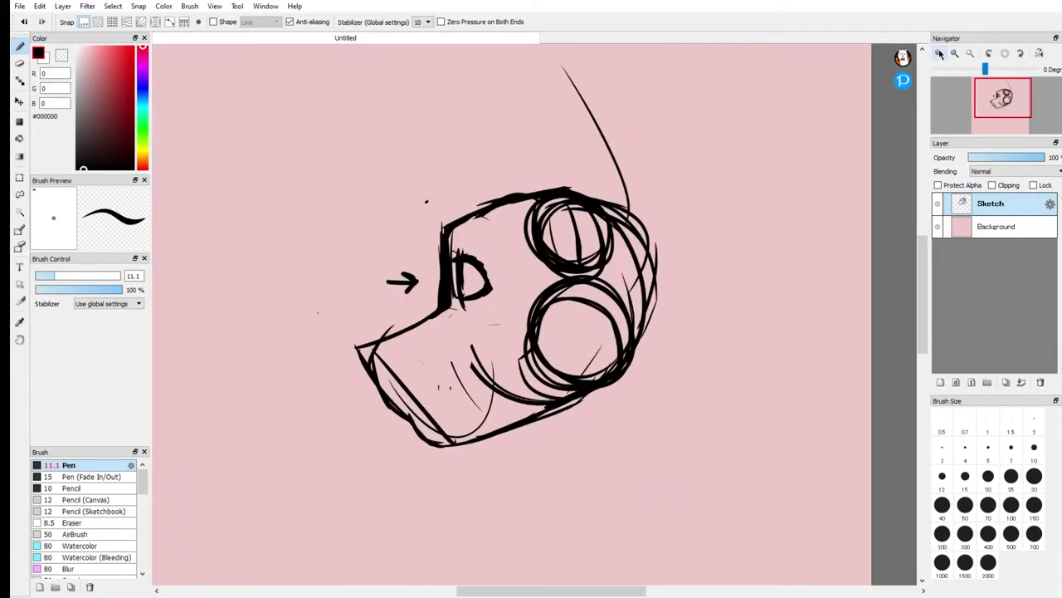
click(938, 53)
click(939, 53)
click(939, 54)
drag(1004, 97, 998, 96)
mouse_move(363, 86)
mouse_down()
mouse_move(387, 181)
mouse_move(391, 72)
mouse_move(426, 124)
mouse_move(412, 163)
mouse_move(359, 180)
mouse_move(411, 109)
mouse_move(378, 175)
mouse_up()
drag(367, 92, 382, 172)
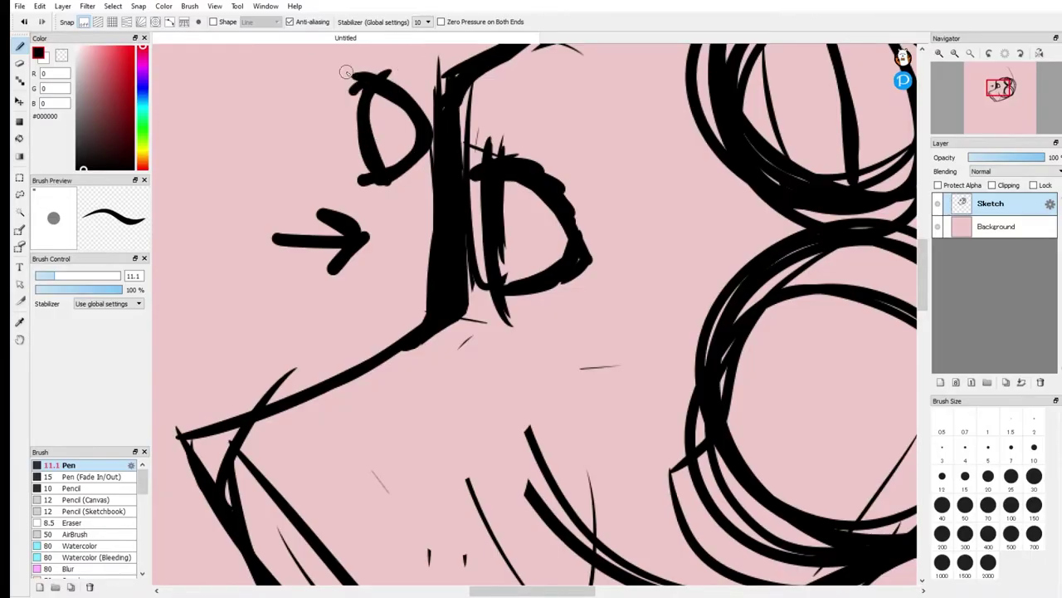
key(ctrl+z)
key(ctrl+z)
key(ctrl+z)
key(ctrl+z)
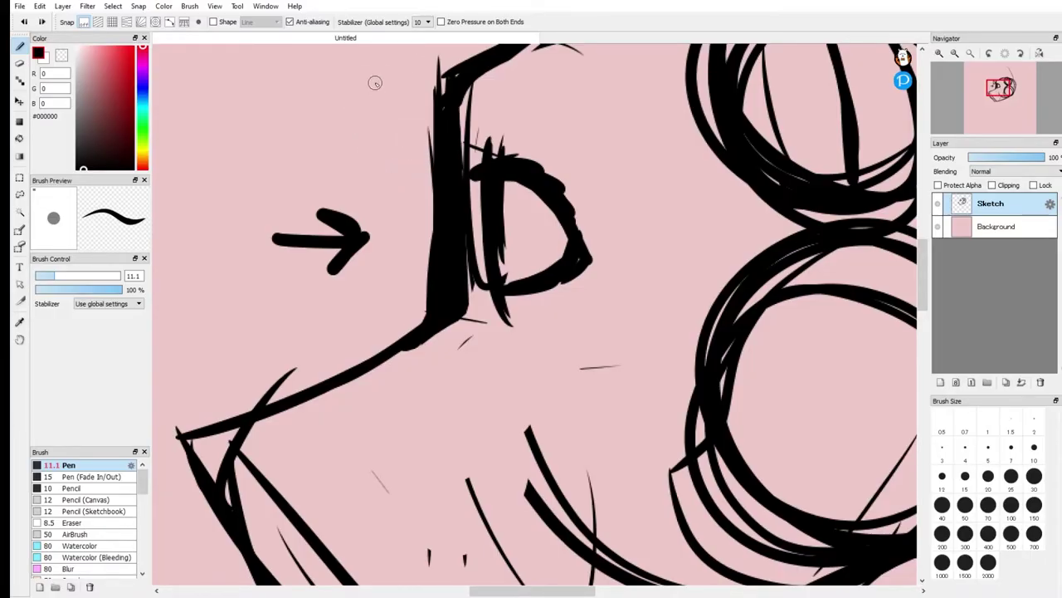
Round the brow corner into the forehead and sketch an eyebrow above the eye, cleaning up stray marks.
click(955, 52)
click(955, 52)
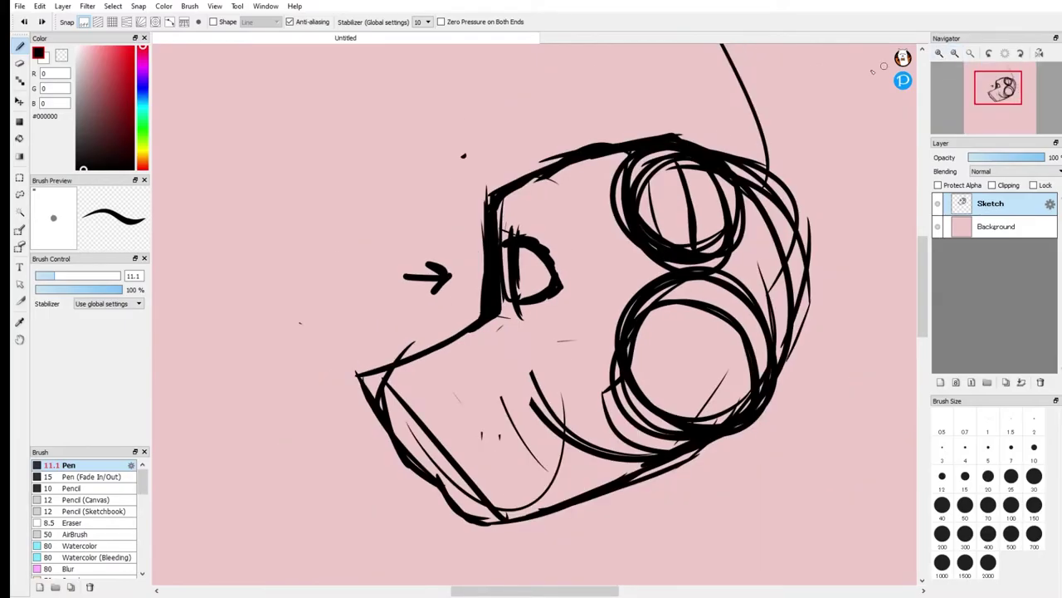
mouse_move(507, 204)
mouse_down()
mouse_move(508, 221)
mouse_move(561, 156)
mouse_up()
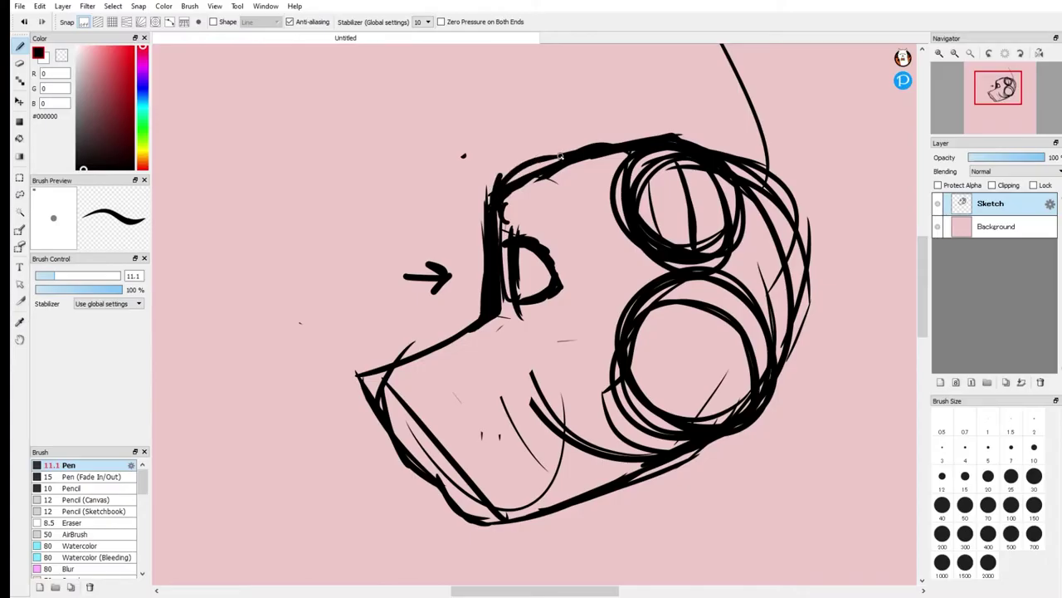
mouse_move(505, 218)
mouse_down()
mouse_move(559, 233)
mouse_move(508, 213)
mouse_move(524, 198)
mouse_move(563, 224)
mouse_up()
key(e)
mouse_move(515, 198)
mouse_down()
mouse_move(557, 218)
mouse_move(522, 199)
mouse_move(508, 214)
mouse_move(531, 192)
mouse_up()
key(p)
Draw the curved iris and pupil inside the D-shaped eye.
mouse_move(1001, 93)
drag(1003, 97, 1005, 98)
mouse_move(428, 241)
mouse_down()
mouse_move(442, 267)
mouse_move(439, 229)
mouse_up()
mouse_move(426, 241)
mouse_down()
mouse_move(433, 253)
mouse_move(426, 233)
mouse_up()
Try thickening the muzzle's top edge and front edge around the nose tip.
drag(267, 351, 328, 329)
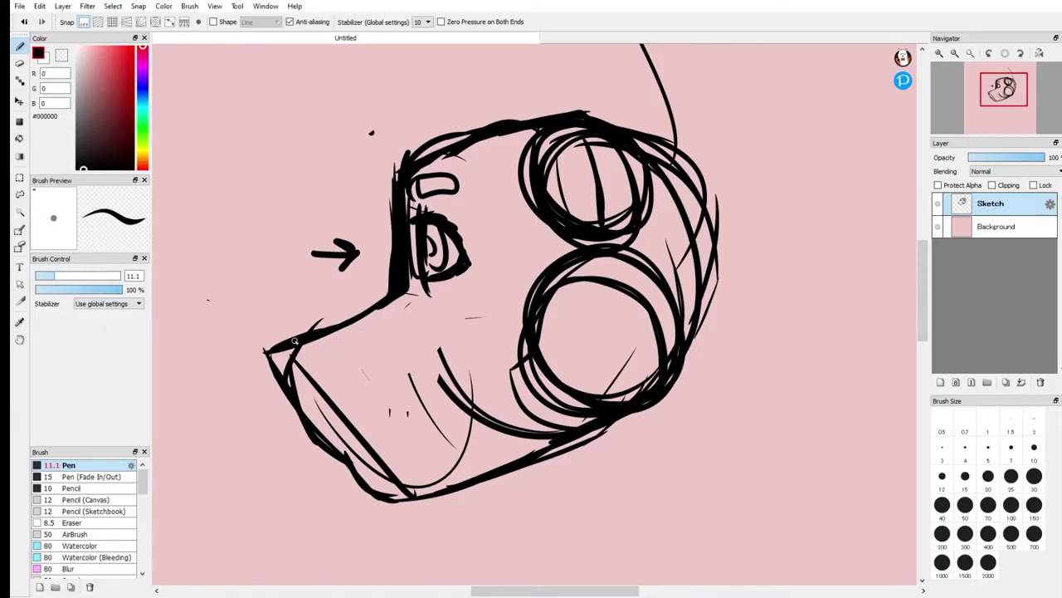
drag(337, 324, 266, 354)
mouse_move(308, 409)
mouse_down()
mouse_move(353, 344)
mouse_move(350, 324)
mouse_move(284, 337)
mouse_up()
key(ctrl+z)
key(ctrl+z)
key(ctrl+z)
Draw a large rounded nose at the muzzle's tip and a crease line running back from beneath the eye.
mouse_move(357, 313)
mouse_down()
mouse_move(262, 357)
mouse_move(351, 414)
mouse_move(325, 425)
mouse_move(371, 332)
mouse_move(345, 398)
mouse_move(303, 370)
mouse_up()
mouse_move(307, 378)
mouse_down()
mouse_move(330, 402)
mouse_move(311, 401)
mouse_up()
drag(317, 325, 363, 311)
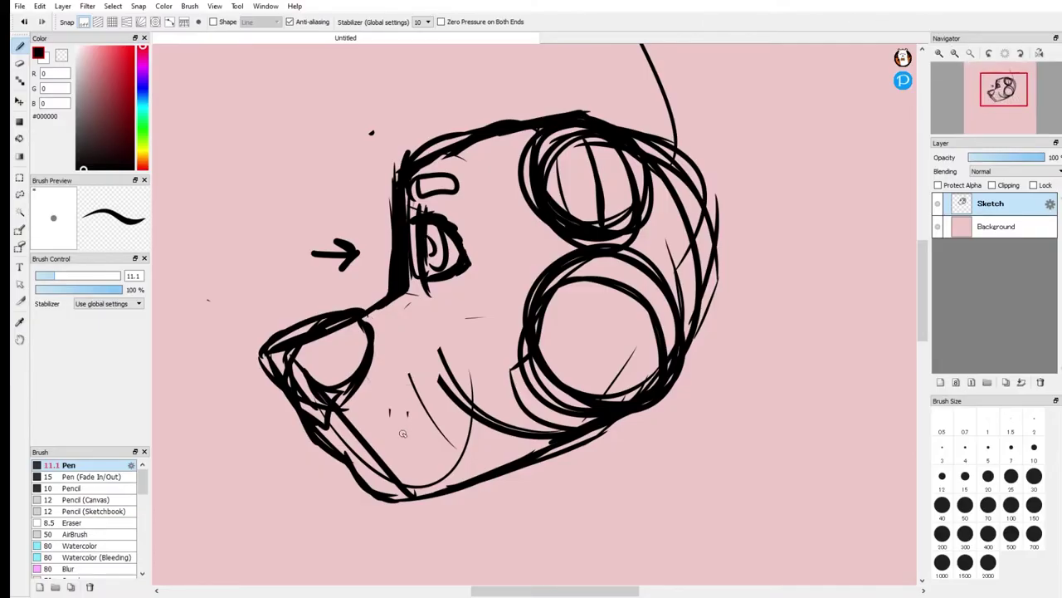
mouse_move(364, 320)
mouse_down()
mouse_move(410, 296)
mouse_move(434, 297)
mouse_move(462, 327)
mouse_move(506, 332)
mouse_up()
drag(548, 379, 554, 442)
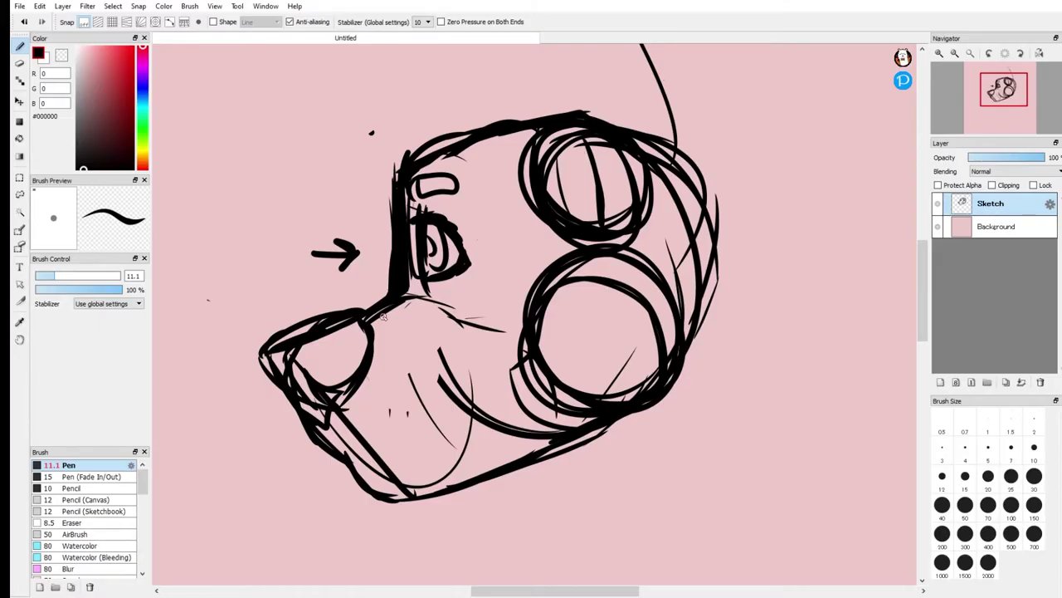
Draw the mouth line from the muzzle's front edge backward, bending up into a corner at the cheek.
mouse_move(350, 448)
mouse_down()
mouse_move(400, 436)
mouse_move(433, 400)
mouse_up()
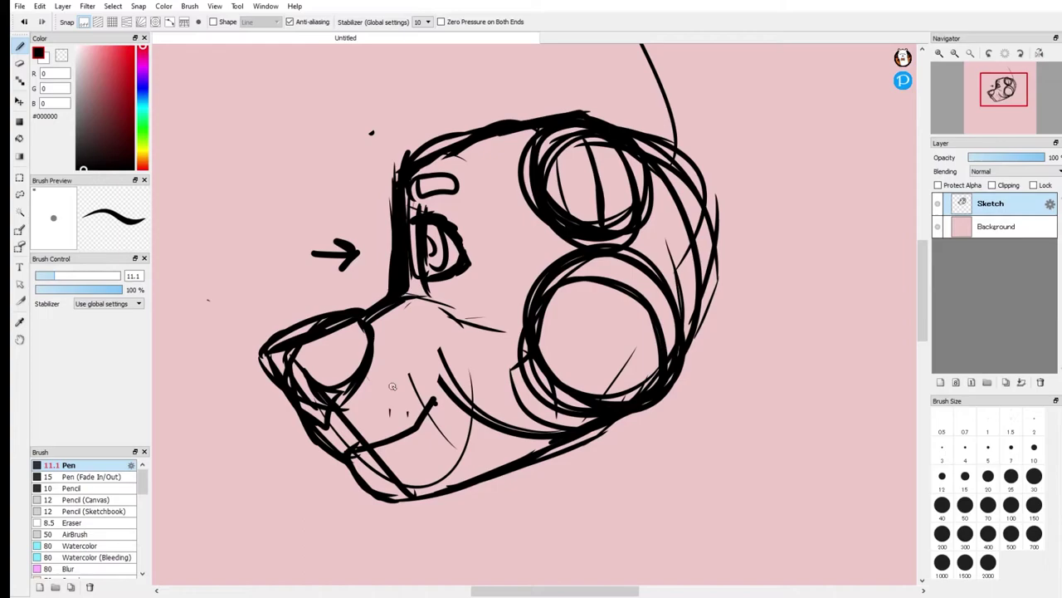
key(ctrl+z)
key(ctrl+z)
mouse_move(349, 462)
mouse_down()
mouse_move(415, 448)
mouse_move(465, 408)
mouse_move(351, 455)
mouse_move(408, 448)
mouse_move(459, 413)
mouse_up()
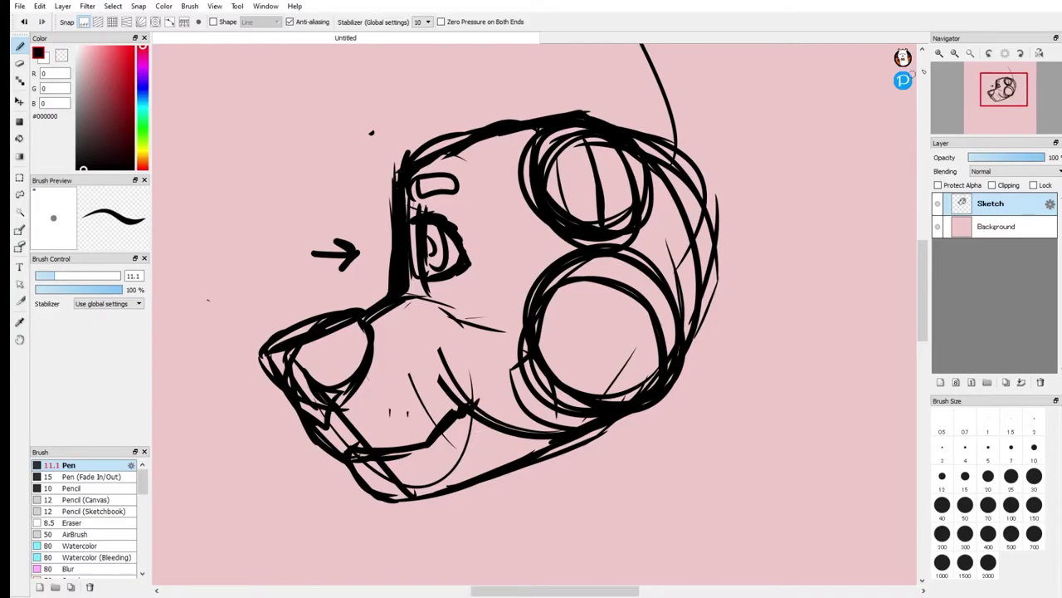
Thicken the back outline of the skull and the bridge between brow and nose, checking the head rotated and mirrored.
mouse_move(1002, 98)
mouse_down()
mouse_move(1007, 106)
mouse_move(1003, 86)
mouse_up()
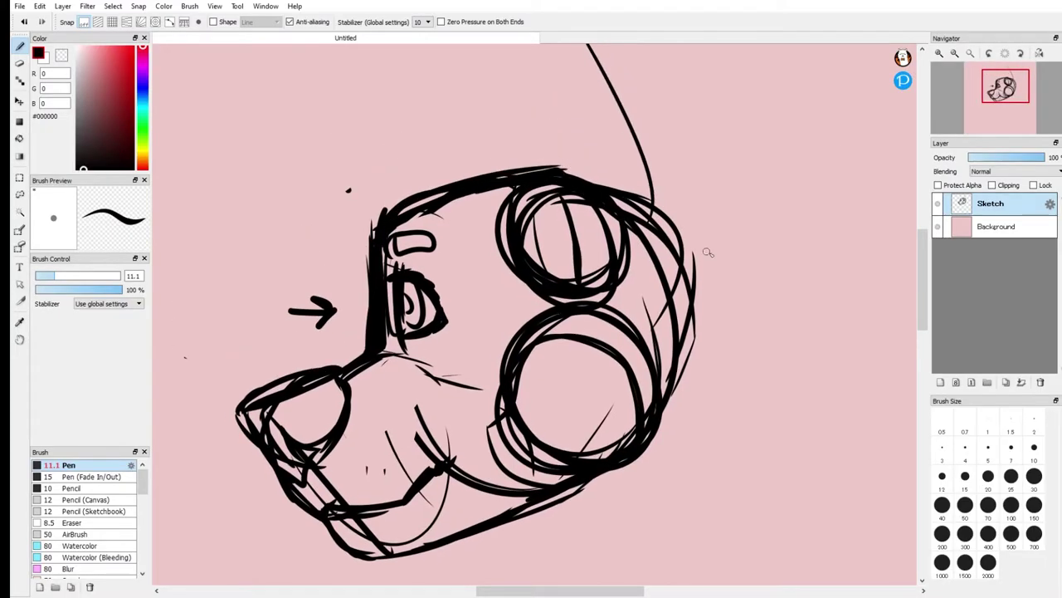
click(955, 55)
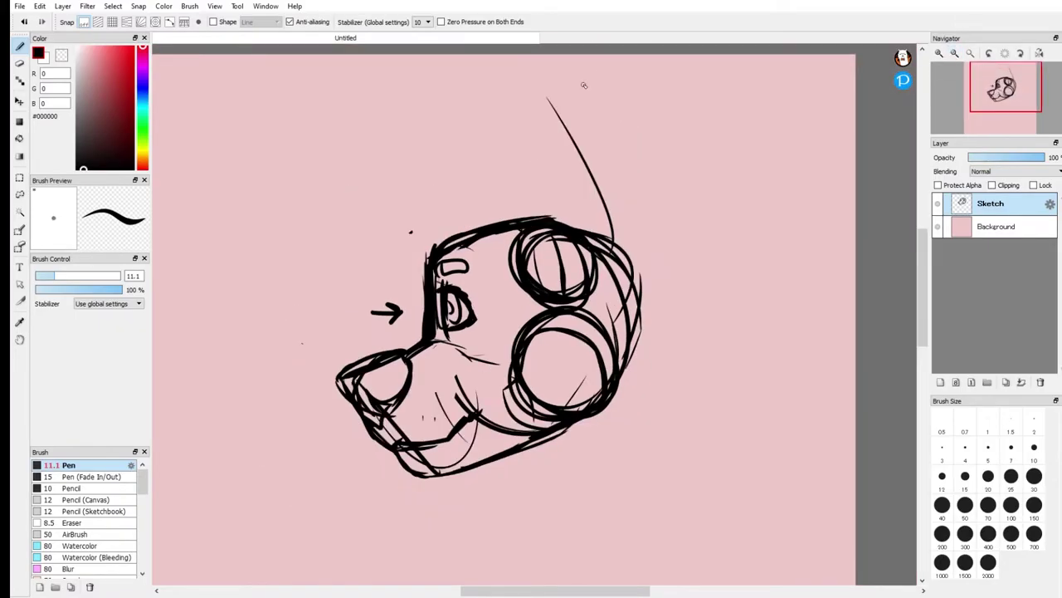
mouse_move(608, 245)
mouse_down()
mouse_move(635, 286)
mouse_move(639, 365)
mouse_up()
drag(629, 291, 634, 354)
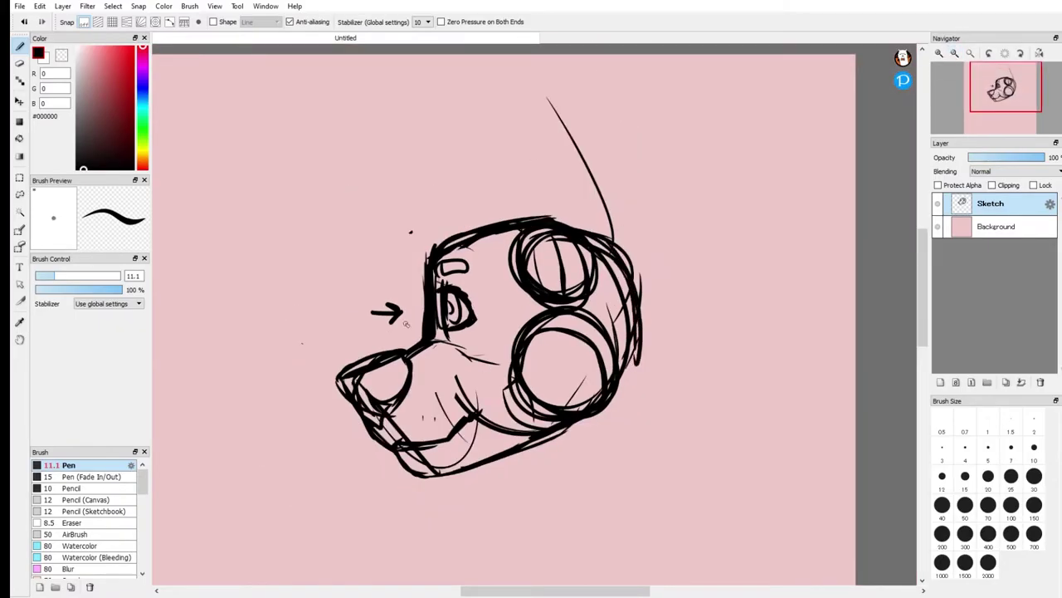
drag(422, 335, 398, 355)
click(1021, 53)
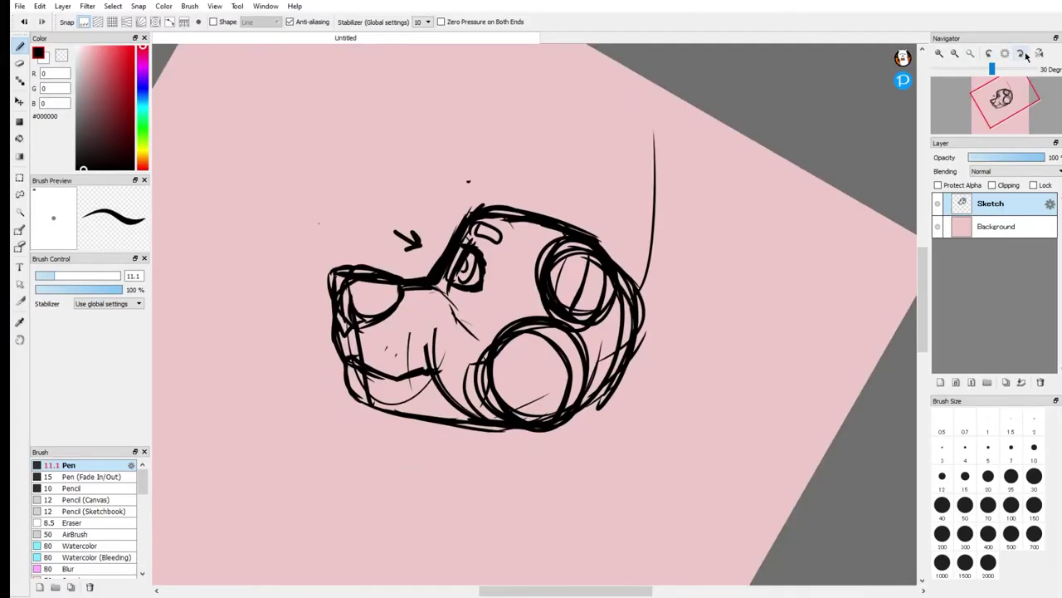
click(1004, 53)
click(1041, 55)
click(1041, 55)
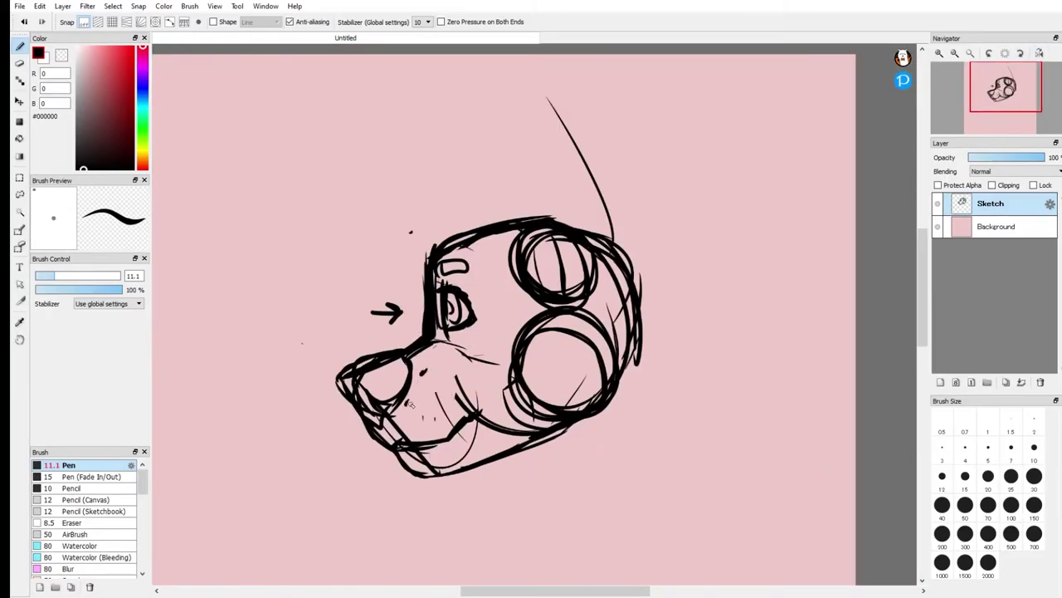
Add curved strokes behind the skull and draw the back line of the neck downward from the head.
drag(630, 360, 619, 420)
drag(999, 100, 1012, 95)
mouse_move(553, 149)
mouse_down()
mouse_move(591, 204)
mouse_move(544, 307)
mouse_up()
drag(562, 251, 549, 344)
drag(540, 300, 561, 383)
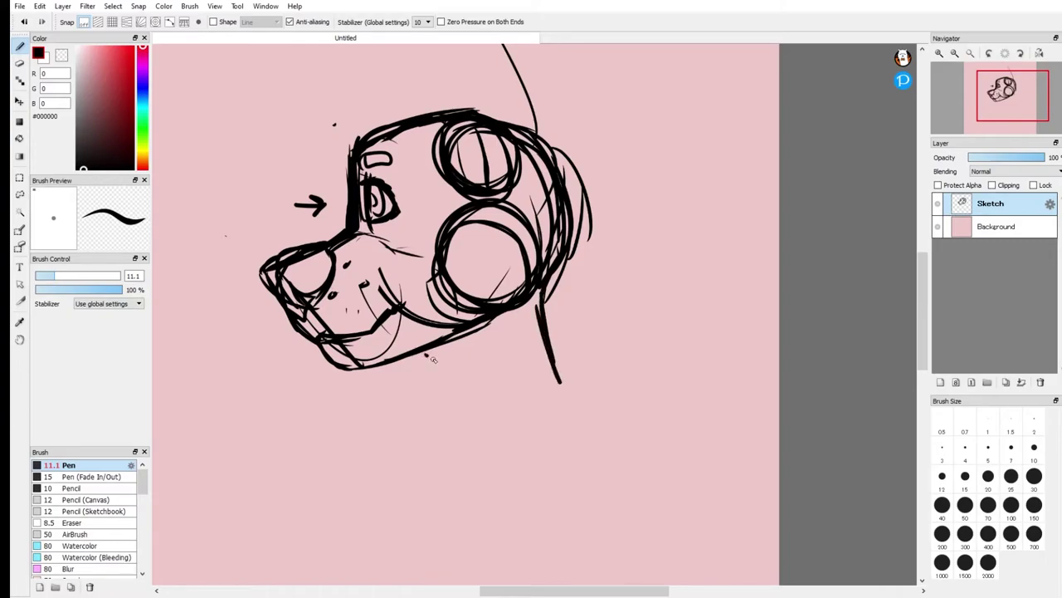
Draw the throat line beneath the jaw and a long sloping neckline curve across the base of the neck.
mouse_move(435, 363)
mouse_down()
mouse_move(425, 407)
mouse_move(413, 408)
mouse_up()
drag(413, 408, 507, 390)
mouse_move(415, 436)
mouse_down()
mouse_move(554, 378)
mouse_move(591, 374)
mouse_up()
drag(387, 454, 552, 373)
drag(647, 351, 352, 503)
drag(420, 382, 396, 438)
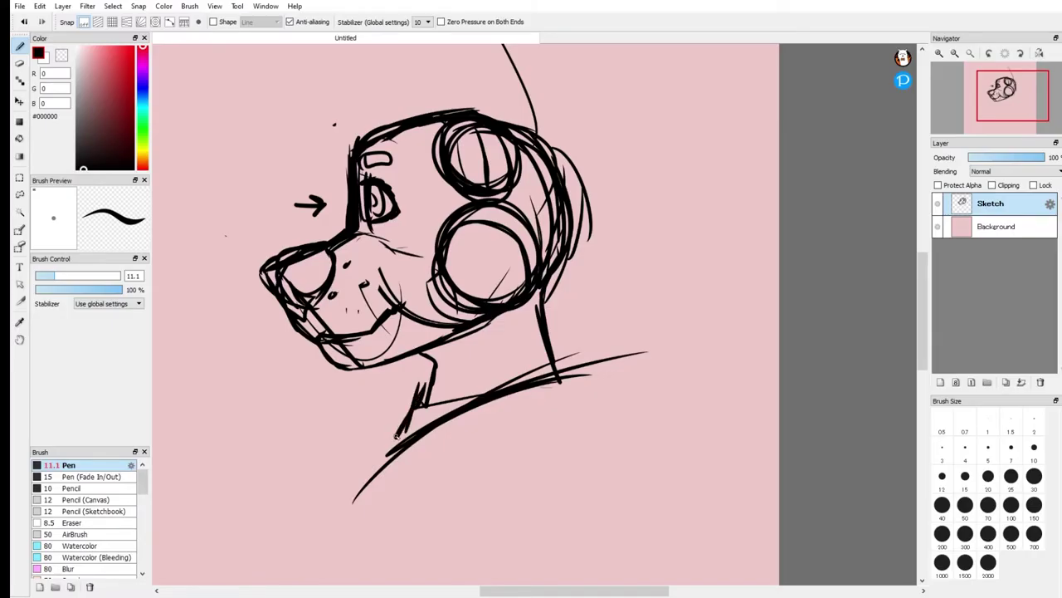
Add short strokes at the back base of the neck and the top of the throat, and reinforce the jaw line.
drag(549, 332, 573, 364)
drag(435, 355, 458, 368)
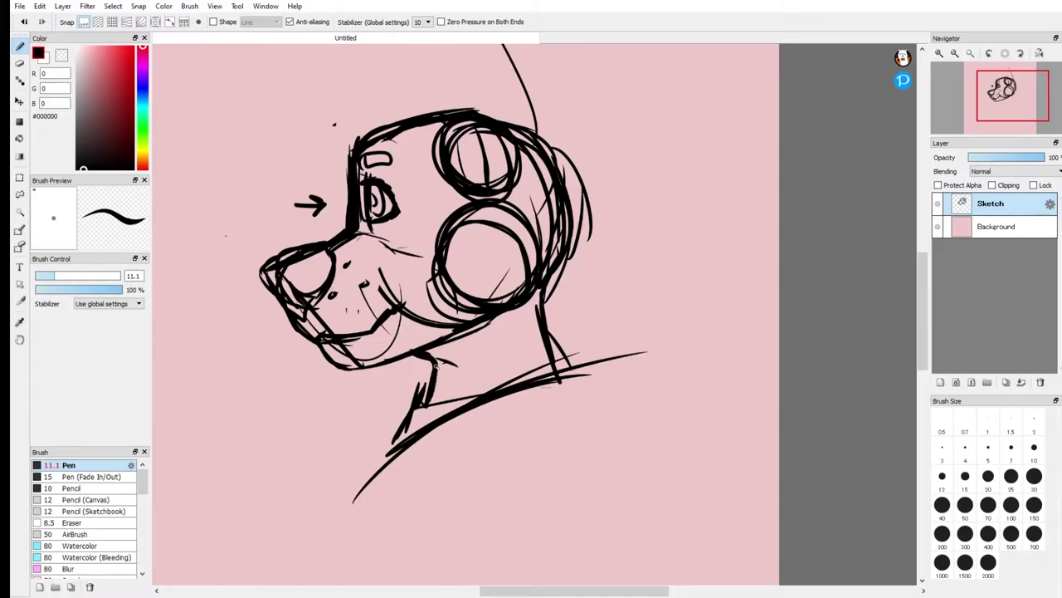
mouse_move(383, 363)
mouse_down()
mouse_move(329, 350)
mouse_move(382, 360)
mouse_up()
drag(425, 307, 431, 427)
key(ctrl+z)
key(ctrl+z)
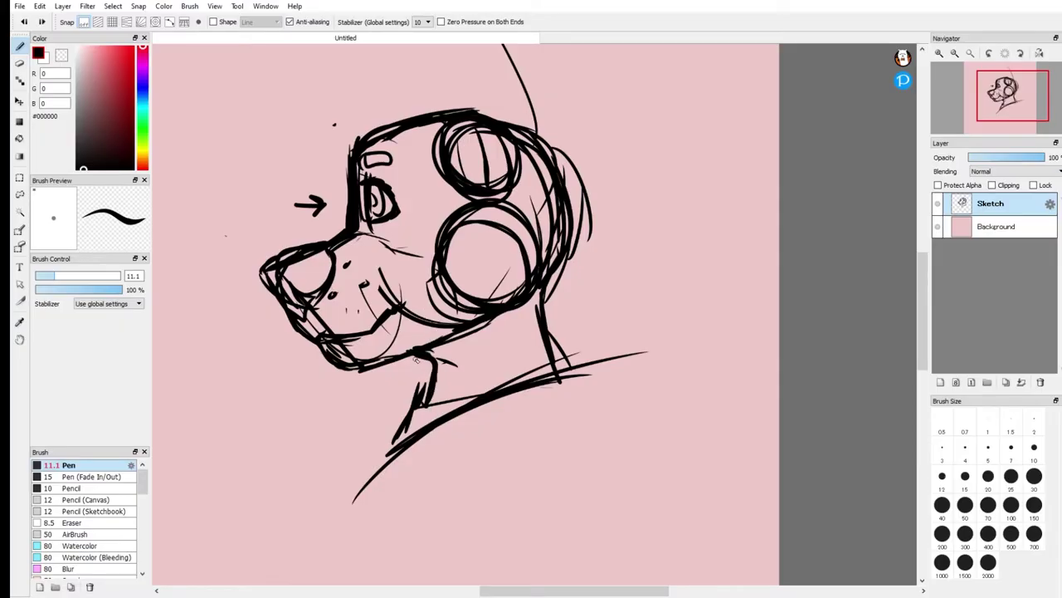
Lower the Sketch layer's opacity and add a new layer above it.
drag(984, 97, 1000, 99)
click(19, 63)
click(23, 49)
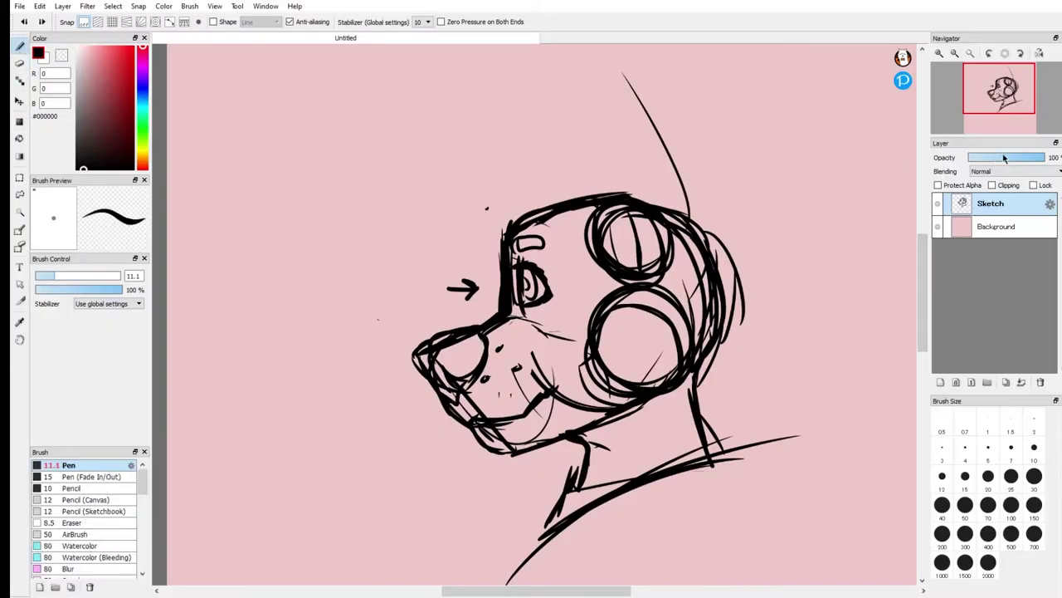
click(1001, 158)
click(940, 382)
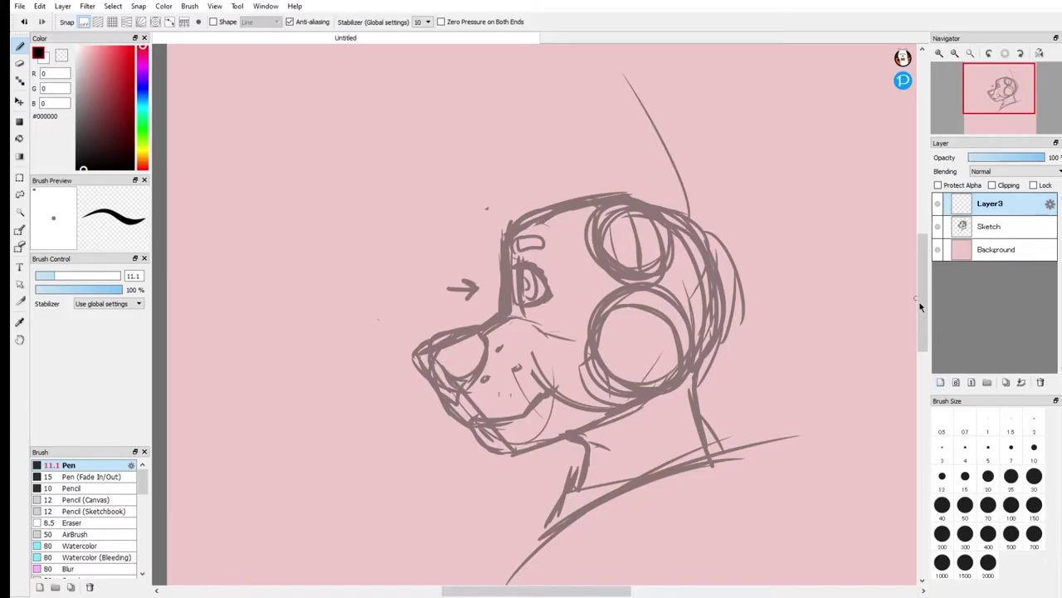
Draw a row of jagged black fur tufts around the upper back edge of the cheek circle.
drag(998, 96, 1005, 101)
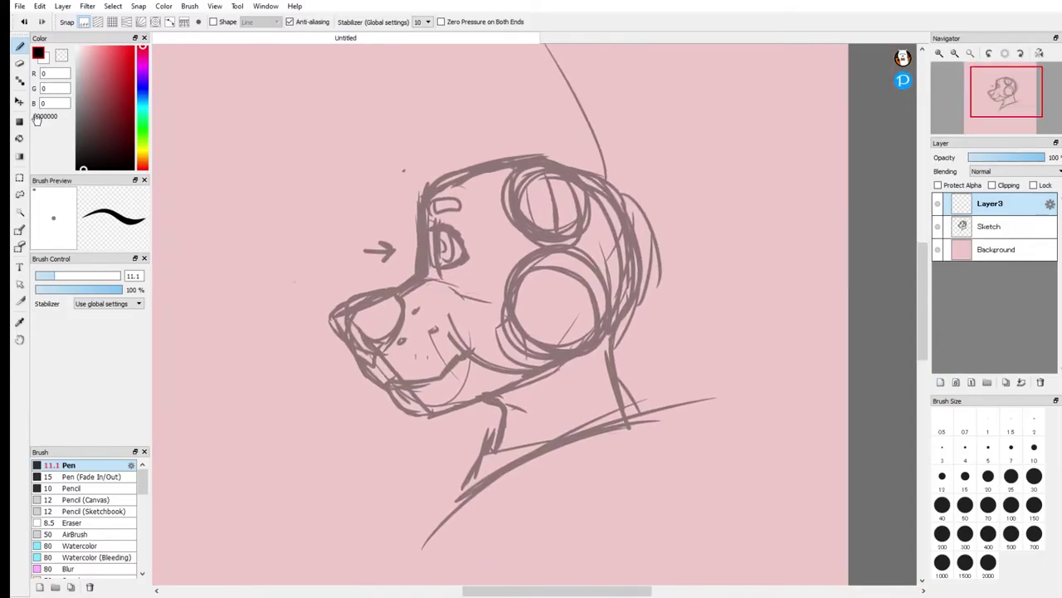
drag(61, 281, 56, 280)
click(941, 53)
click(940, 53)
drag(997, 111, 1004, 99)
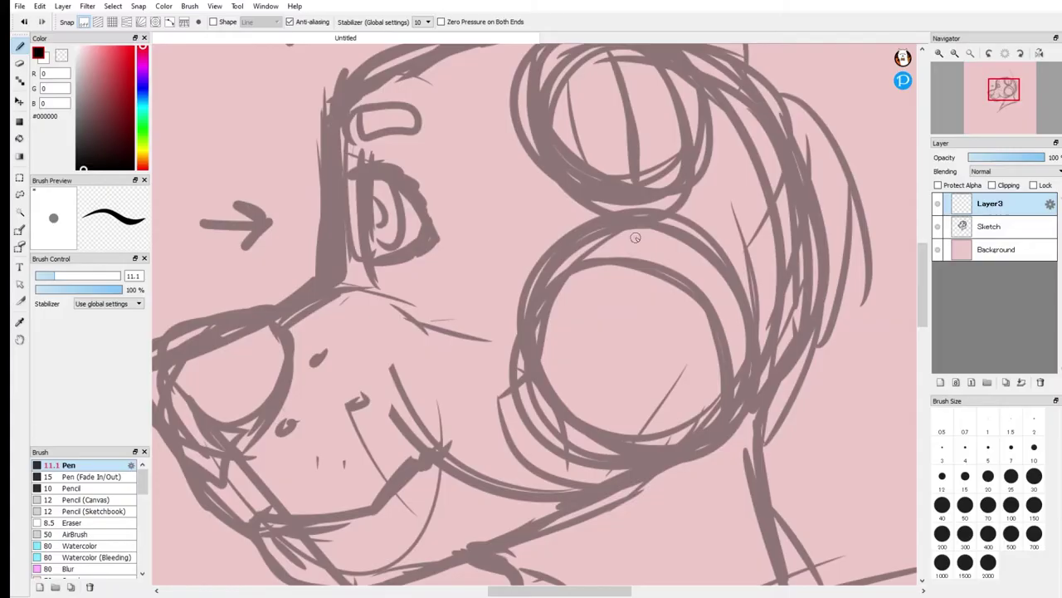
drag(630, 253, 689, 253)
drag(698, 194, 712, 225)
mouse_move(700, 276)
mouse_down()
mouse_move(765, 300)
mouse_move(743, 294)
mouse_move(756, 366)
mouse_move(704, 447)
mouse_up()
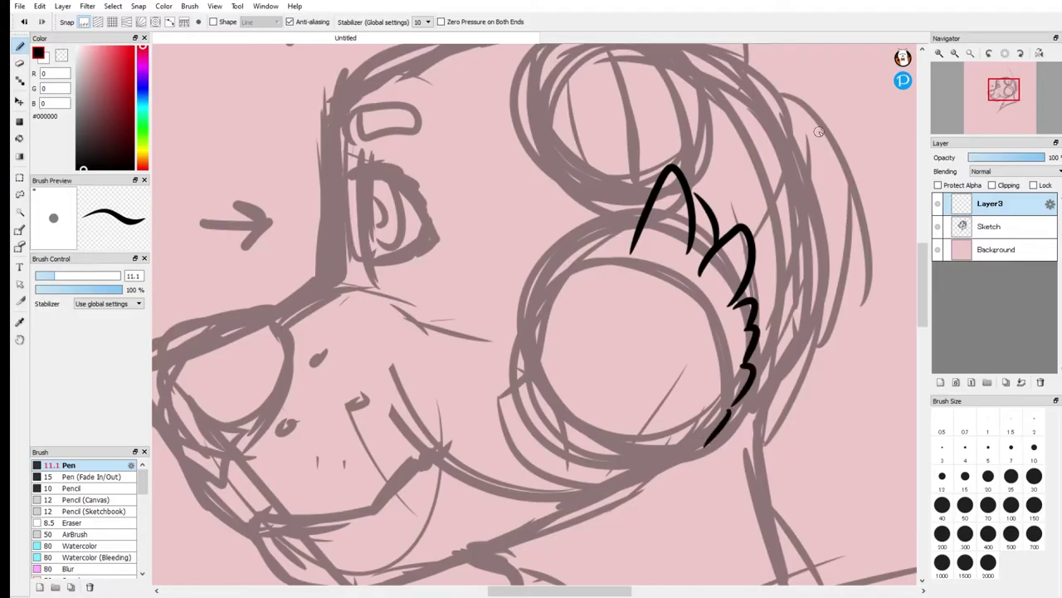
Draw a second row of longer jagged fur tufts behind the cheek, continuing down the back of the neck.
drag(1005, 100, 1007, 98)
mouse_move(639, 239)
mouse_down()
mouse_move(701, 140)
mouse_move(726, 261)
mouse_up()
drag(749, 183, 759, 274)
mouse_move(719, 319)
mouse_down()
mouse_move(772, 288)
mouse_move(695, 386)
mouse_move(712, 444)
mouse_move(693, 544)
mouse_up()
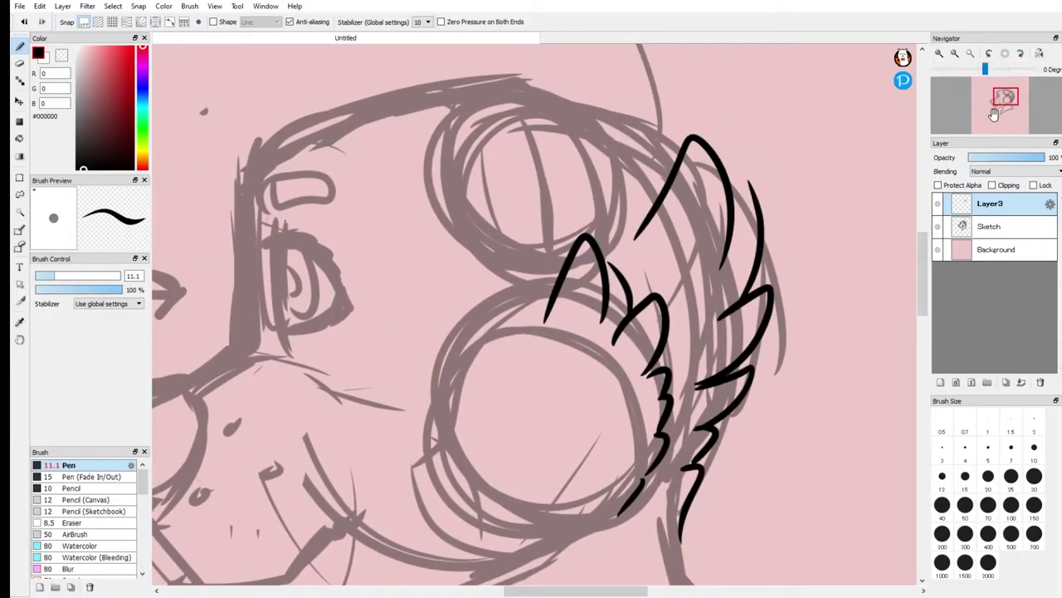
mouse_move(1007, 88)
mouse_down()
mouse_move(1007, 104)
mouse_move(1005, 87)
mouse_up()
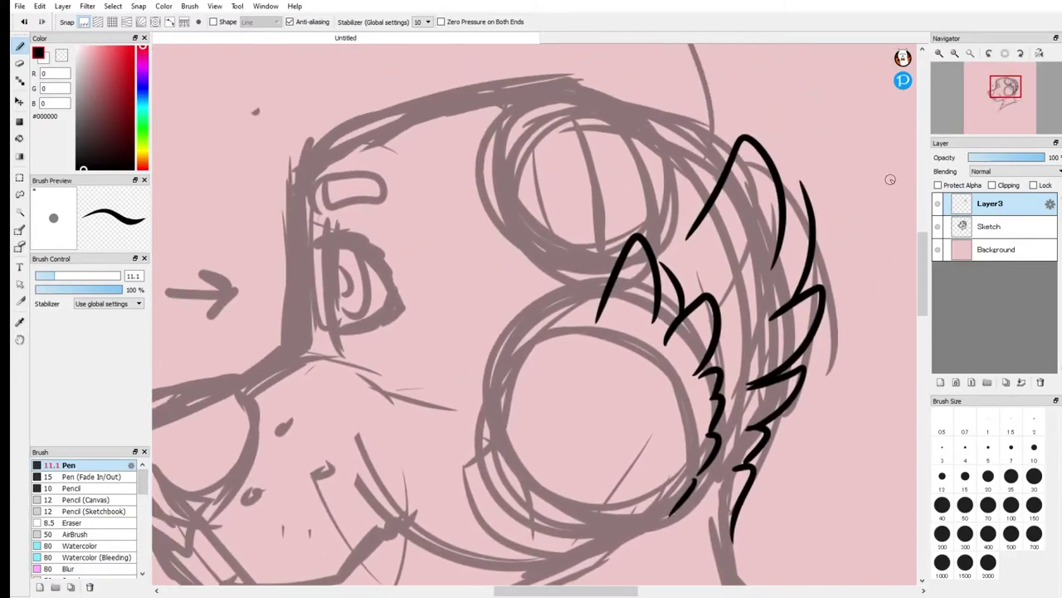
click(938, 53)
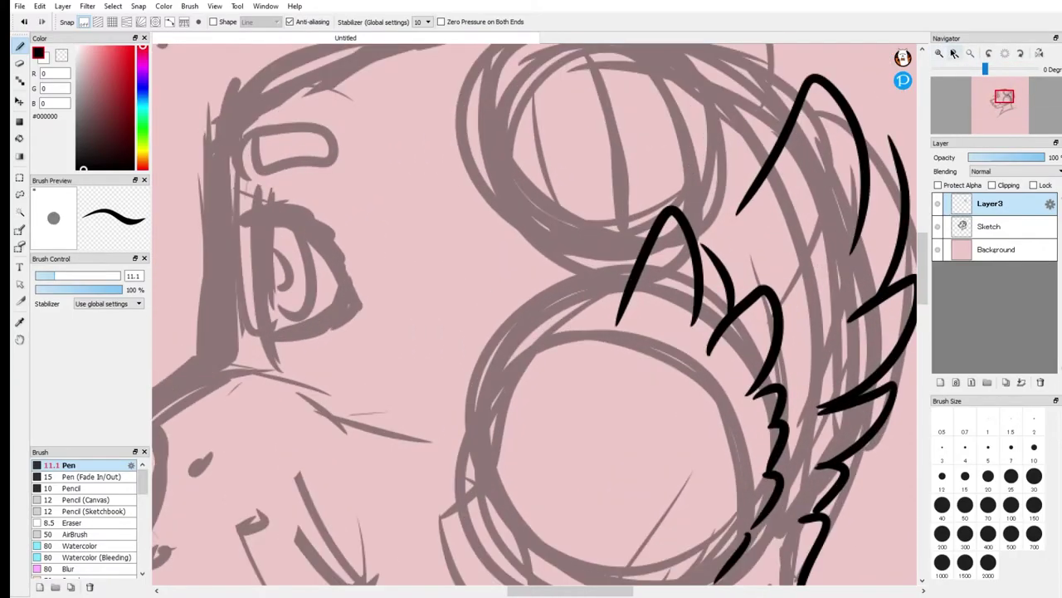
click(955, 52)
click(955, 52)
mouse_move(669, 448)
mouse_down()
mouse_move(662, 477)
mouse_move(675, 521)
mouse_up()
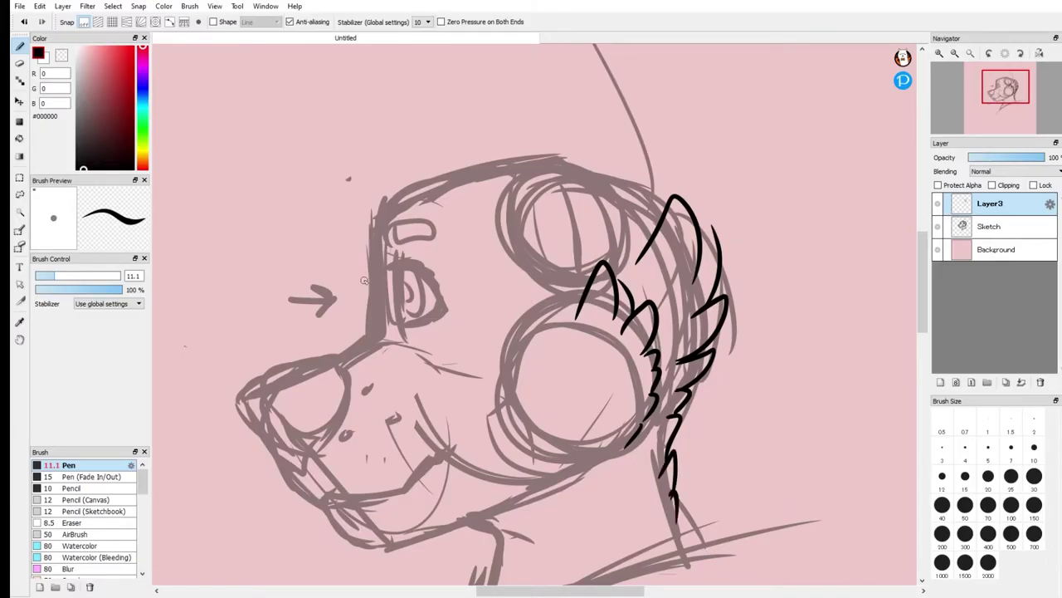
Outline the forehead, the bridge of the snout, the nose, and the front of the muzzle and chin in black.
mouse_move(376, 223)
mouse_down()
mouse_move(379, 335)
mouse_move(350, 370)
mouse_move(338, 363)
mouse_move(344, 372)
mouse_move(267, 375)
mouse_move(283, 433)
mouse_move(316, 426)
mouse_up()
mouse_move(337, 371)
mouse_down()
mouse_move(332, 423)
mouse_move(292, 432)
mouse_move(296, 422)
mouse_move(301, 435)
mouse_move(324, 435)
mouse_move(315, 457)
mouse_move(291, 446)
mouse_move(303, 476)
mouse_move(355, 528)
mouse_move(400, 535)
mouse_move(523, 483)
mouse_up()
key(ctrl+z)
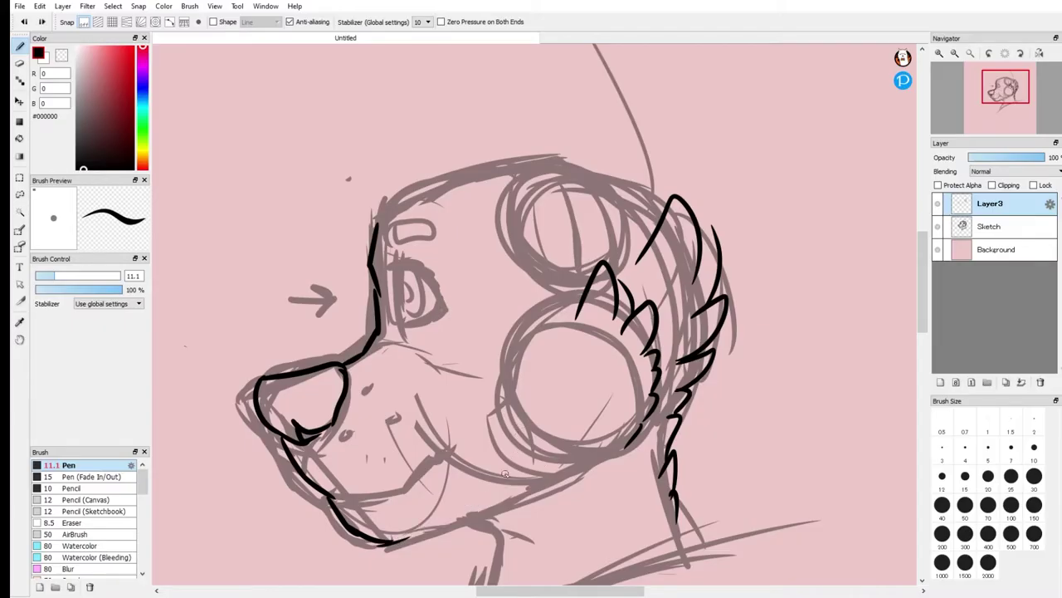
Draw the jaw line between the cheek and chin, and trace the mouth line up to its corner.
mouse_move(394, 540)
mouse_down()
mouse_move(546, 469)
mouse_move(516, 487)
mouse_move(616, 420)
mouse_move(420, 541)
mouse_move(436, 536)
mouse_move(384, 554)
mouse_up()
key(ctrl+z)
key(ctrl+z)
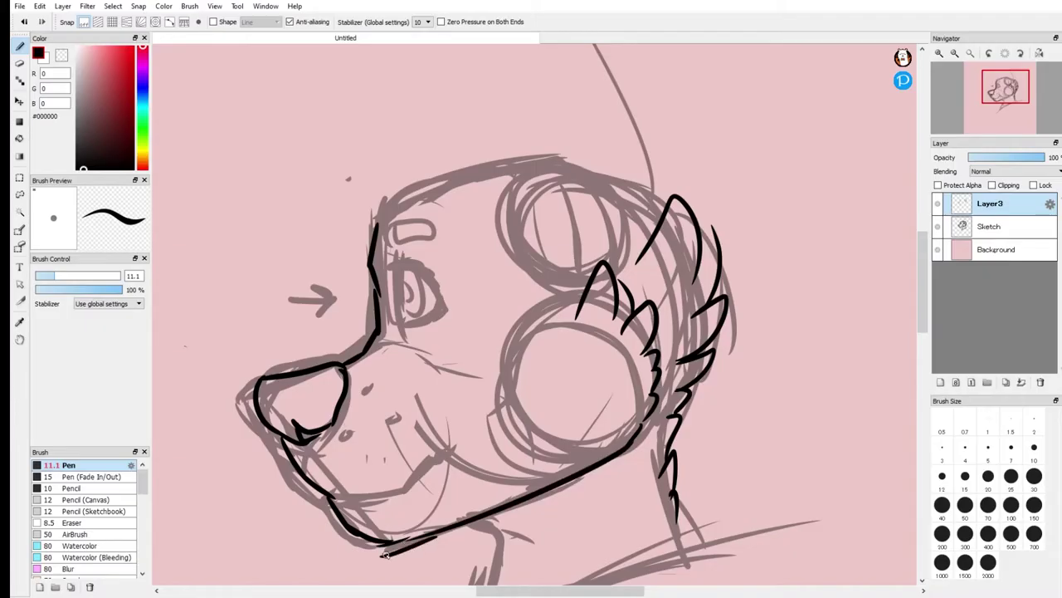
mouse_move(330, 501)
mouse_down()
mouse_move(411, 492)
mouse_move(463, 447)
mouse_up()
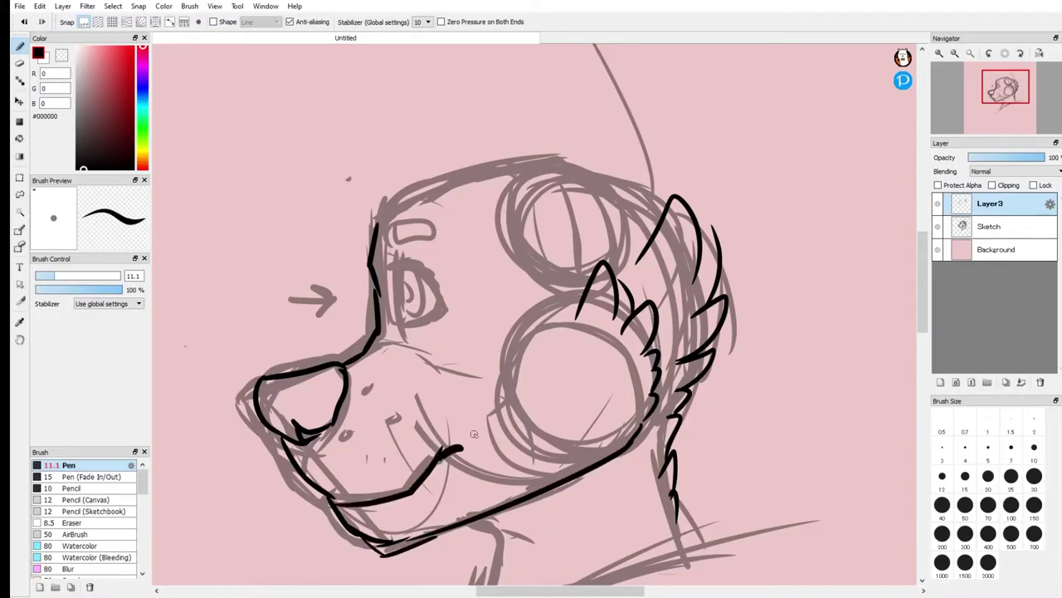
key(ctrl+z)
Outline the eye with a pupil inside and draw a small rounded brow above it.
drag(395, 289, 407, 341)
mouse_move(398, 274)
mouse_down()
mouse_move(451, 301)
mouse_move(409, 341)
mouse_up()
drag(389, 252, 430, 242)
mouse_move(411, 332)
mouse_down()
mouse_move(405, 281)
mouse_move(402, 299)
mouse_up()
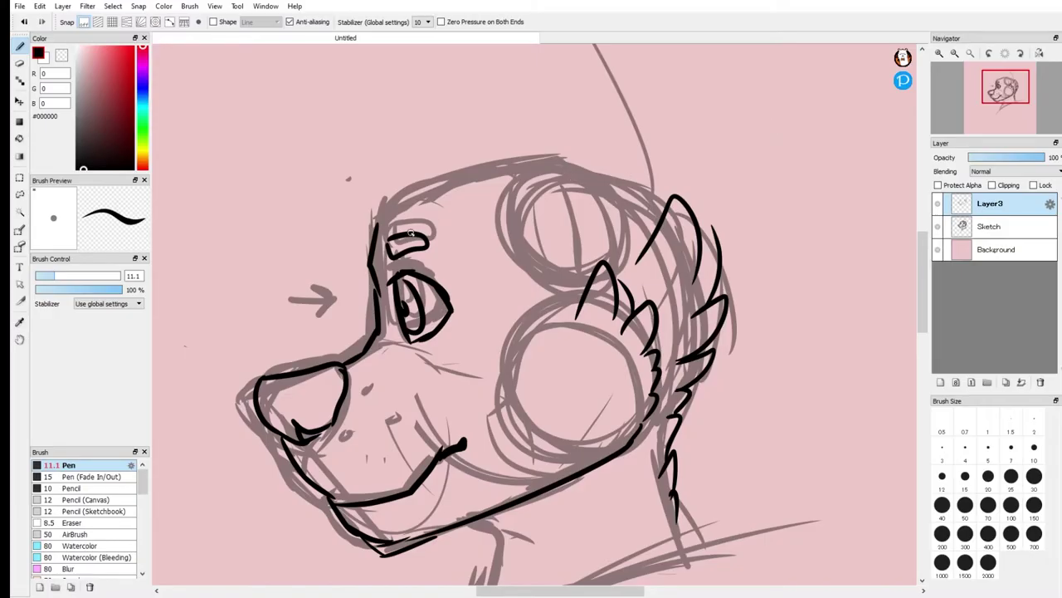
Redraw the pupil as a narrow oval near the front of the eye and add short strokes under the lower lid.
key(ctrl+z)
key(ctrl+z)
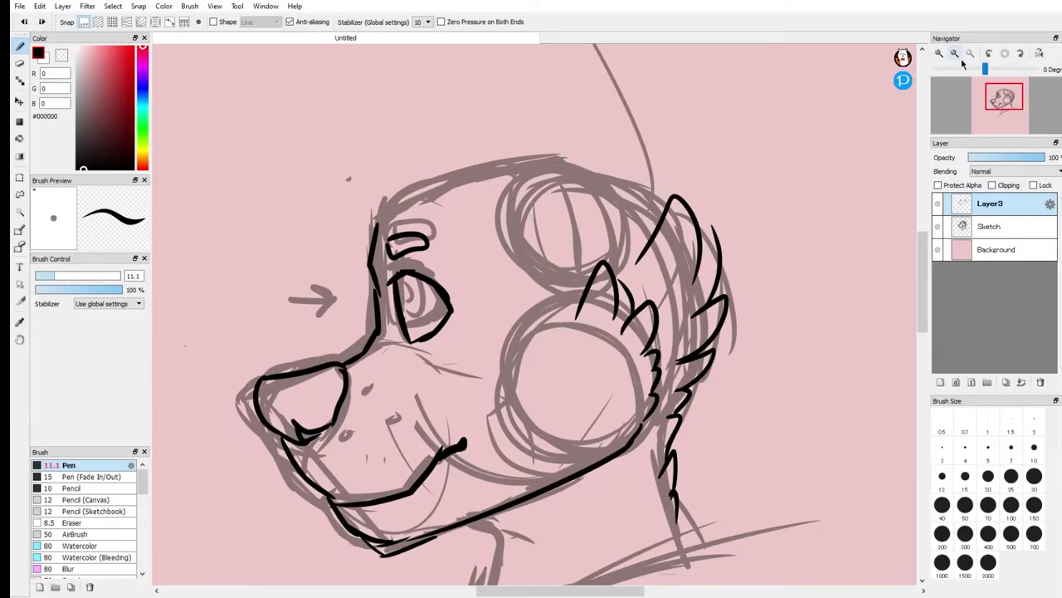
click(954, 53)
drag(455, 330, 445, 286)
key(ctrl+z)
key(ctrl+z)
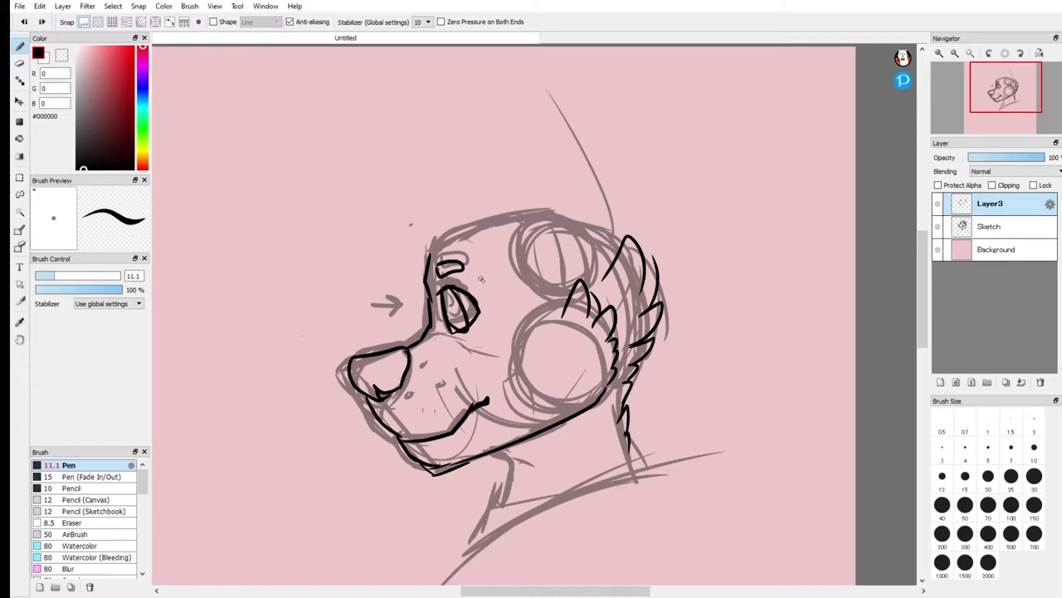
mouse_move(453, 291)
mouse_down()
mouse_move(468, 326)
mouse_move(468, 310)
mouse_up()
key(ctrl+z)
key(ctrl+z)
key(ctrl+y)
key(ctrl+z)
key(ctrl+z)
mouse_move(454, 327)
mouse_down()
mouse_move(448, 298)
mouse_move(455, 329)
mouse_up()
key(ctrl+z)
key(ctrl+z)
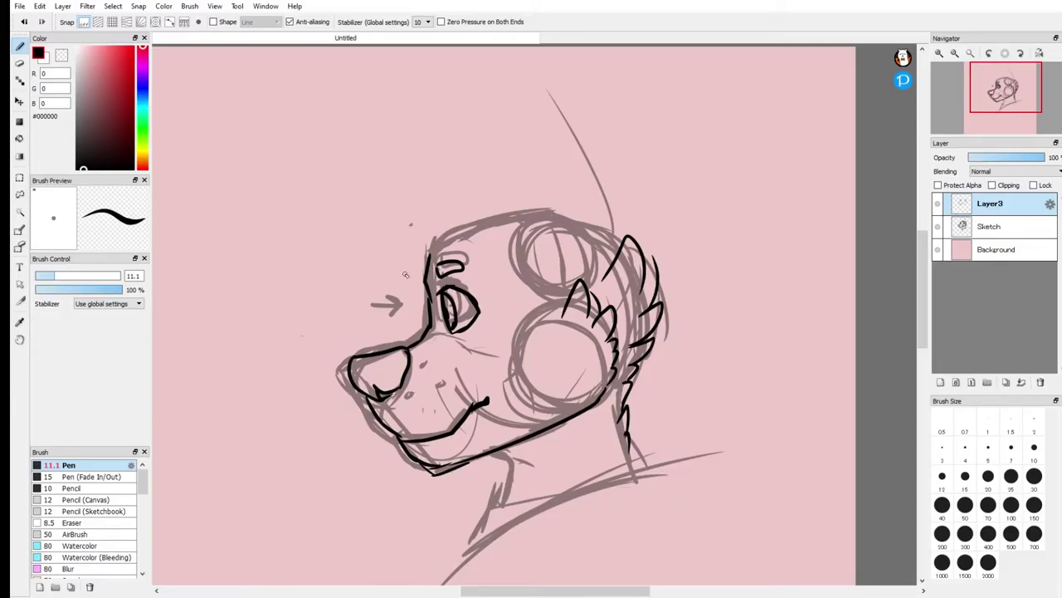
key(ctrl+z)
drag(453, 330, 488, 336)
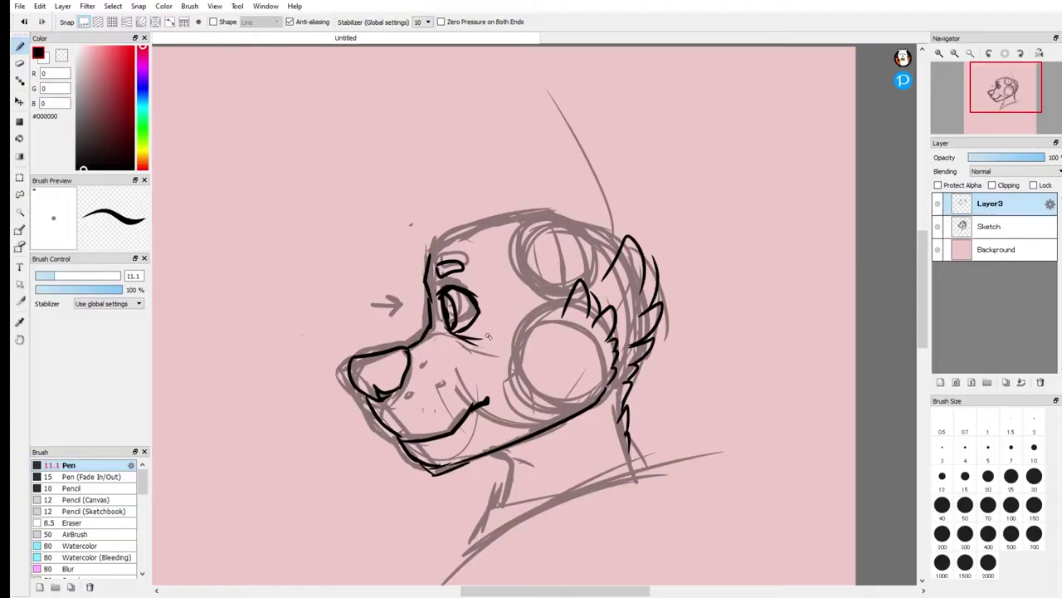
Erase the brow, redraw it higher on the forehead, and outline the top of the head with thick strokes.
click(20, 63)
drag(448, 236, 455, 260)
key(b)
mouse_move(445, 243)
mouse_down()
mouse_move(469, 247)
mouse_move(448, 241)
mouse_move(511, 205)
mouse_move(553, 210)
mouse_up()
drag(455, 228, 575, 213)
Draw spiky hair locks sweeping up from the top of the head and forward over the forehead.
mouse_move(519, 166)
mouse_down()
mouse_move(499, 120)
mouse_move(529, 204)
mouse_up()
drag(411, 119, 502, 198)
mouse_move(437, 172)
mouse_down()
mouse_move(461, 213)
mouse_move(352, 229)
mouse_up()
drag(346, 216, 430, 249)
drag(448, 202, 343, 275)
drag(404, 289, 419, 328)
drag(497, 217, 491, 282)
mouse_move(478, 224)
mouse_down()
mouse_move(473, 256)
mouse_move(431, 301)
mouse_move(438, 326)
mouse_move(395, 320)
mouse_up()
mouse_move(407, 268)
mouse_down()
mouse_move(305, 273)
mouse_move(390, 314)
mouse_up()
drag(405, 324, 355, 336)
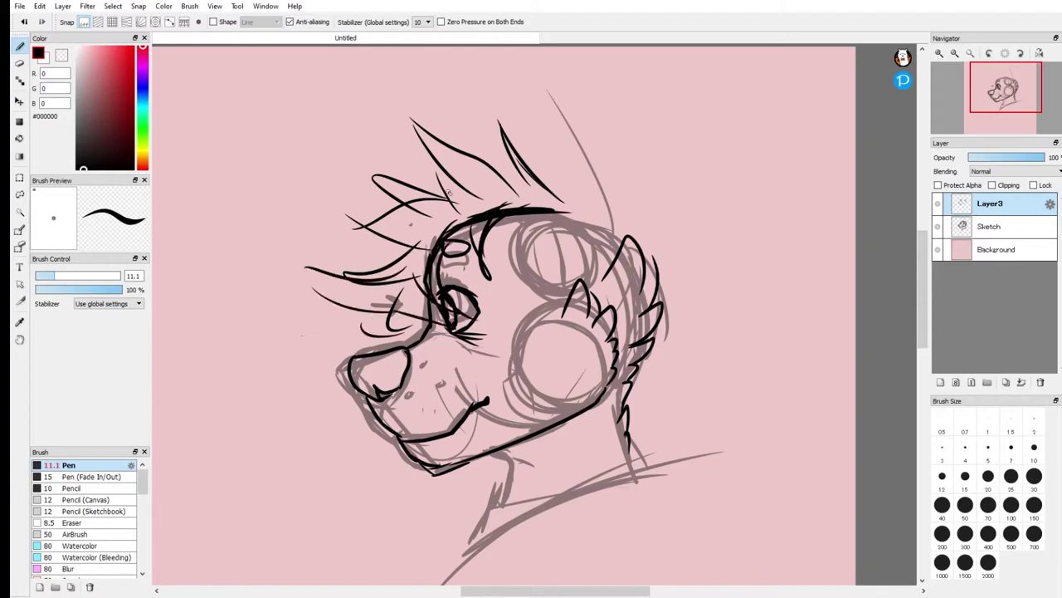
drag(455, 203, 332, 148)
drag(382, 214, 361, 277)
drag(421, 246, 360, 274)
Draw spiky hair locks behind the head and beside the neck, and trace a circle for the ear base.
drag(570, 200, 639, 211)
mouse_move(648, 236)
mouse_down()
mouse_move(689, 200)
mouse_move(685, 227)
mouse_move(652, 249)
mouse_up()
drag(644, 245, 732, 271)
drag(650, 264, 704, 273)
drag(686, 277, 724, 305)
mouse_move(669, 292)
mouse_down()
mouse_move(742, 285)
mouse_move(662, 326)
mouse_up()
mouse_move(694, 328)
mouse_down()
mouse_move(703, 376)
mouse_move(683, 411)
mouse_up()
drag(696, 359, 717, 426)
drag(657, 384, 702, 422)
drag(676, 442, 656, 383)
drag(1003, 98, 1004, 95)
drag(539, 324, 530, 242)
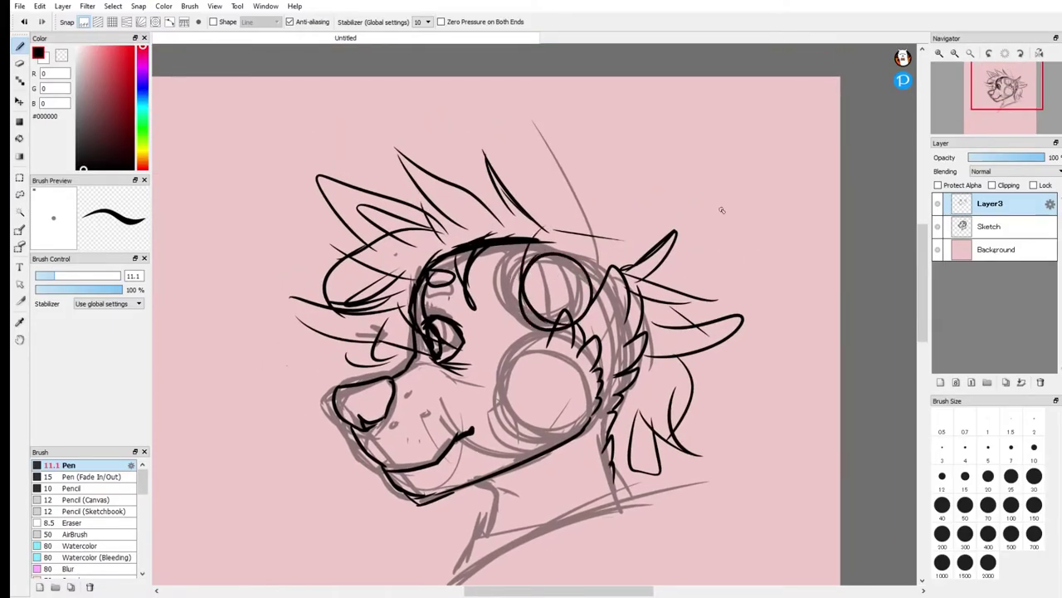
click(970, 51)
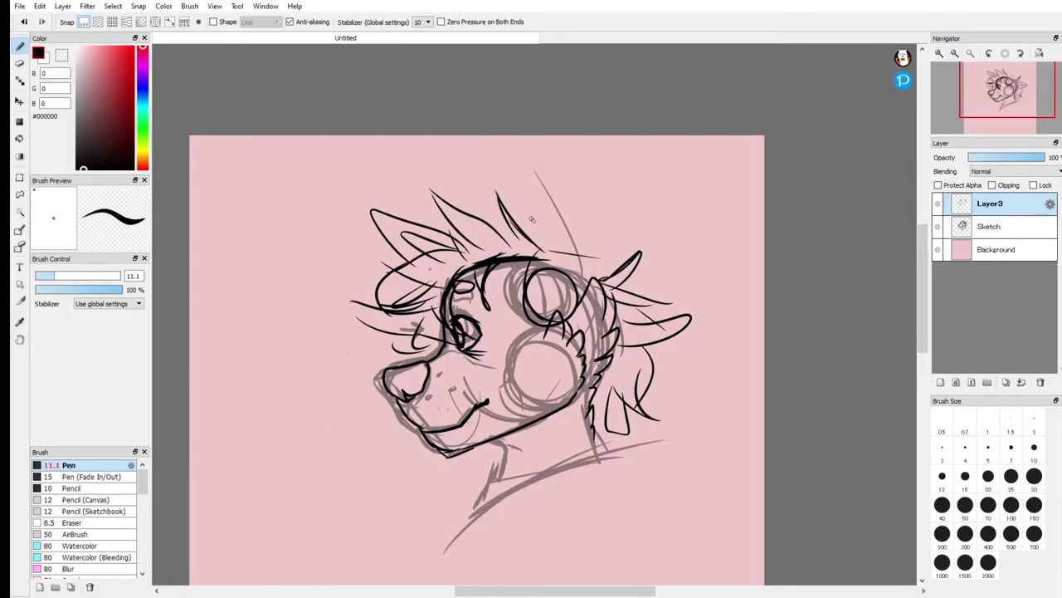
mouse_move(547, 258)
mouse_down()
mouse_move(564, 257)
mouse_move(599, 223)
mouse_move(595, 358)
mouse_up()
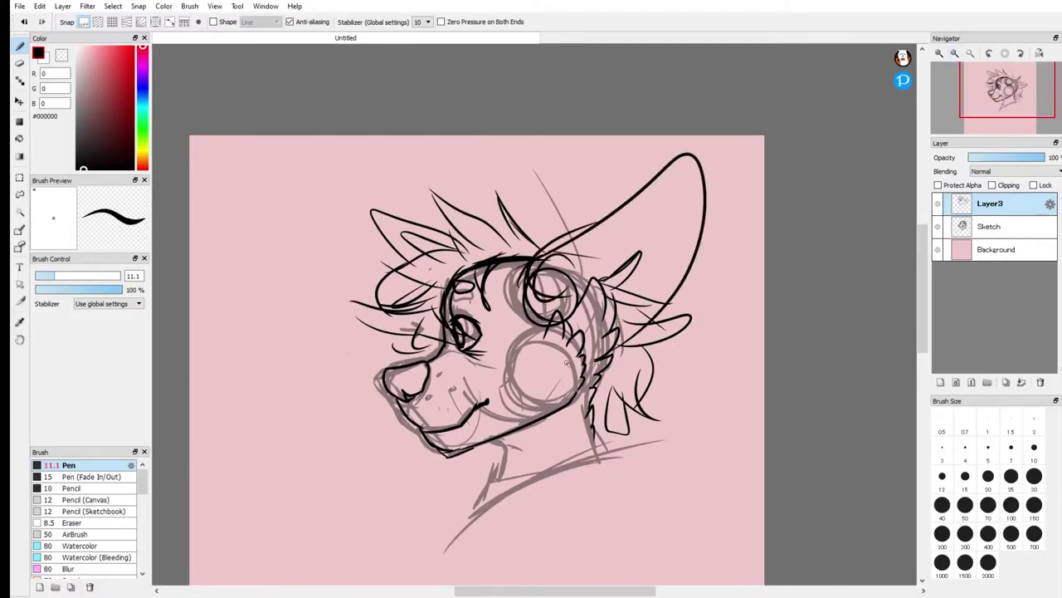
key(ctrl+z)
key(ctrl+z)
mouse_move(533, 258)
mouse_down()
mouse_move(635, 180)
mouse_move(632, 258)
mouse_up()
key(ctrl+z)
Draw a tall upright near ear rising from the ear circle and a smaller pointed far ear in front of it.
mouse_move(572, 317)
mouse_down()
mouse_move(606, 283)
mouse_move(531, 166)
mouse_move(497, 249)
mouse_up()
drag(467, 211, 419, 269)
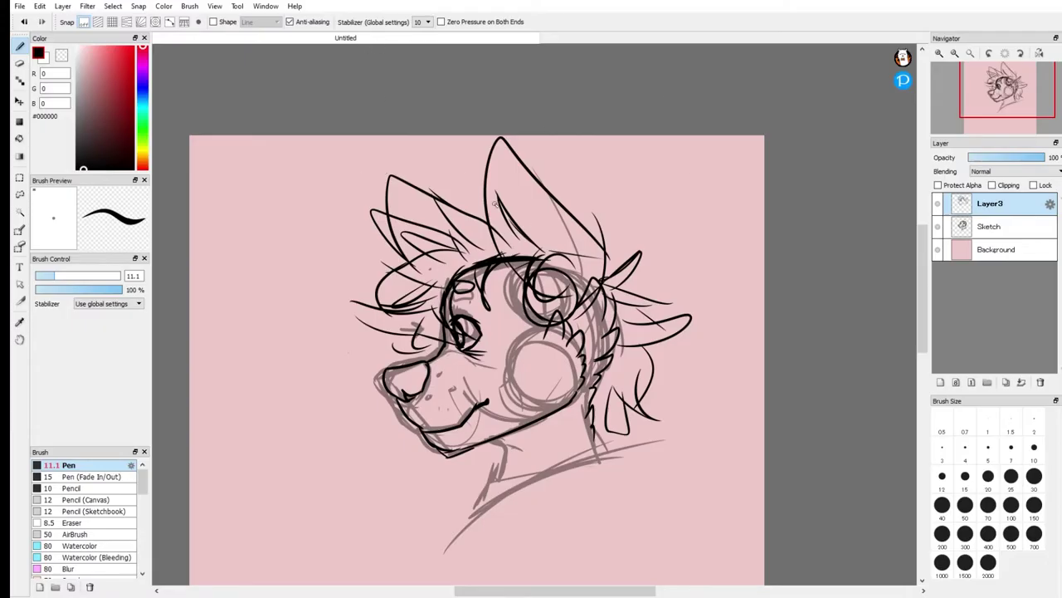
mouse_move(561, 309)
mouse_down()
mouse_move(551, 281)
mouse_move(561, 291)
mouse_up()
mouse_move(542, 225)
mouse_down()
mouse_move(519, 213)
mouse_move(556, 263)
mouse_move(564, 297)
mouse_move(503, 256)
mouse_move(531, 208)
mouse_move(561, 274)
mouse_move(548, 289)
mouse_up()
key(ctrl+z)
Set the brush color to red (#FF0000) and draw the inner ear shape inside the near ear.
drag(106, 106, 135, 46)
mouse_move(562, 303)
mouse_down()
mouse_move(548, 220)
mouse_move(509, 196)
mouse_move(503, 259)
mouse_up()
drag(514, 205, 536, 286)
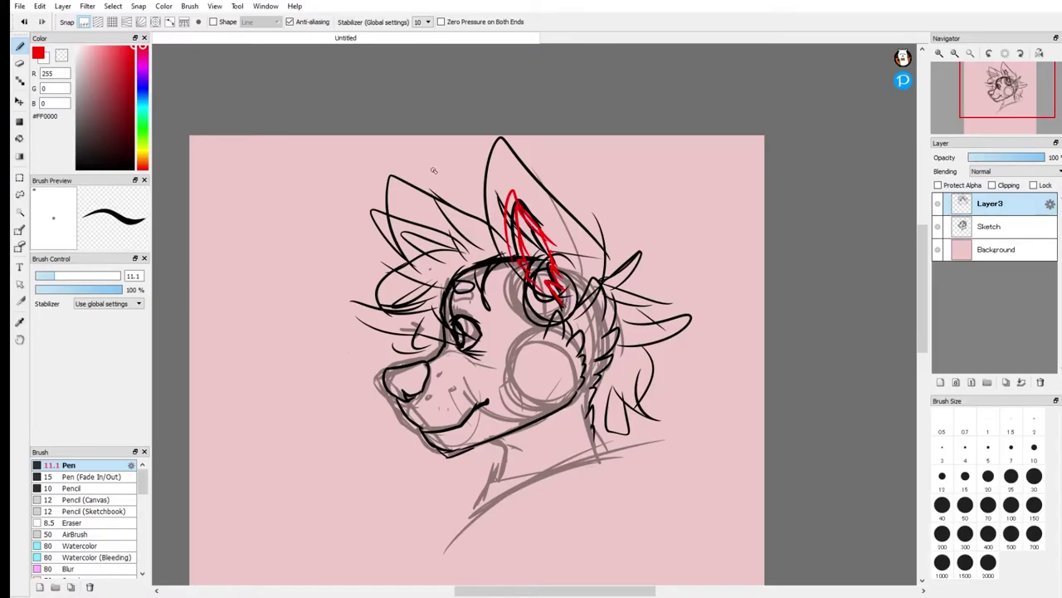
Trace the far ear's outline in red and scribble red shading inside the near ear.
drag(451, 207, 406, 247)
key(ctrl+z)
mouse_move(443, 197)
mouse_down()
mouse_move(389, 207)
mouse_move(398, 238)
mouse_up()
key(ctrl+z)
mouse_move(486, 222)
mouse_down()
mouse_move(413, 192)
mouse_move(434, 279)
mouse_up()
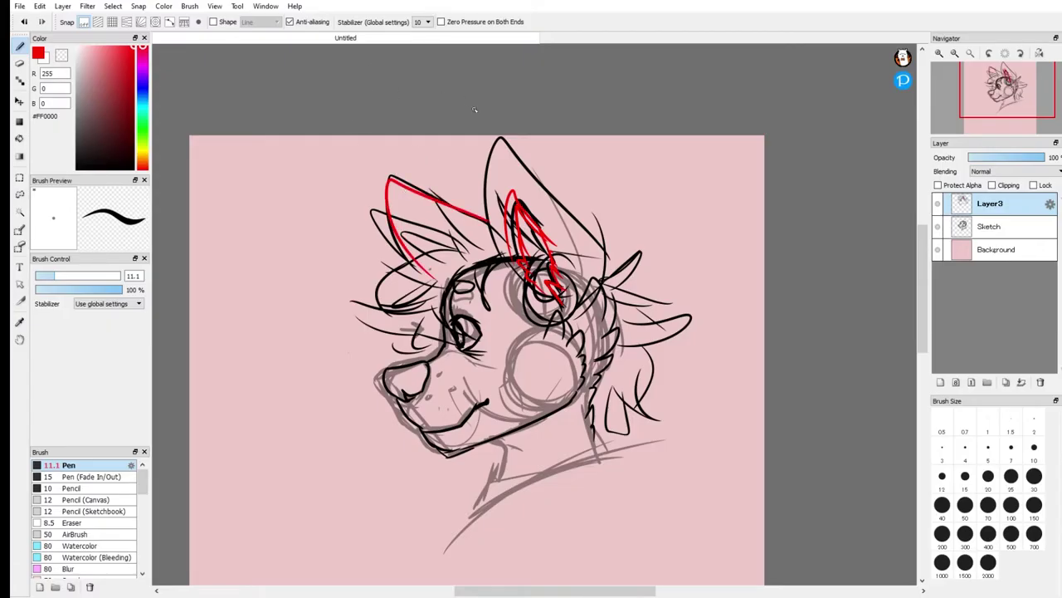
mouse_move(536, 219)
mouse_down()
mouse_move(521, 253)
mouse_move(550, 280)
mouse_up()
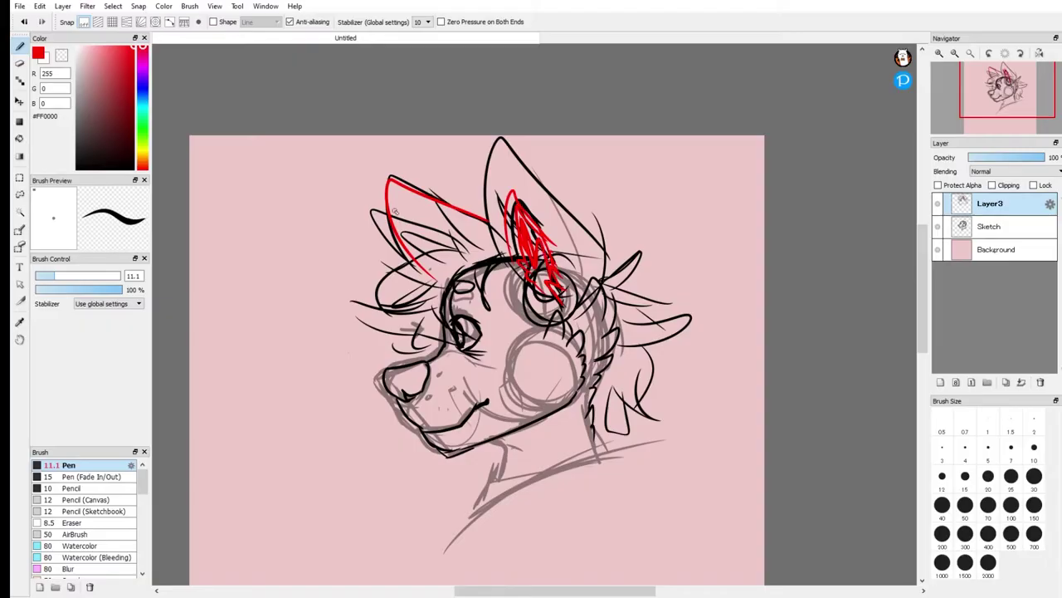
drag(391, 222, 440, 291)
key(ctrl+z)
key(ctrl+z)
drag(450, 325, 483, 322)
key(ctrl+z)
Draw the throat and back-of-neck lines in red, and set the brush color back to black.
drag(981, 105, 966, 124)
drag(598, 351, 598, 405)
drag(687, 304, 702, 384)
drag(110, 141, 33, 246)
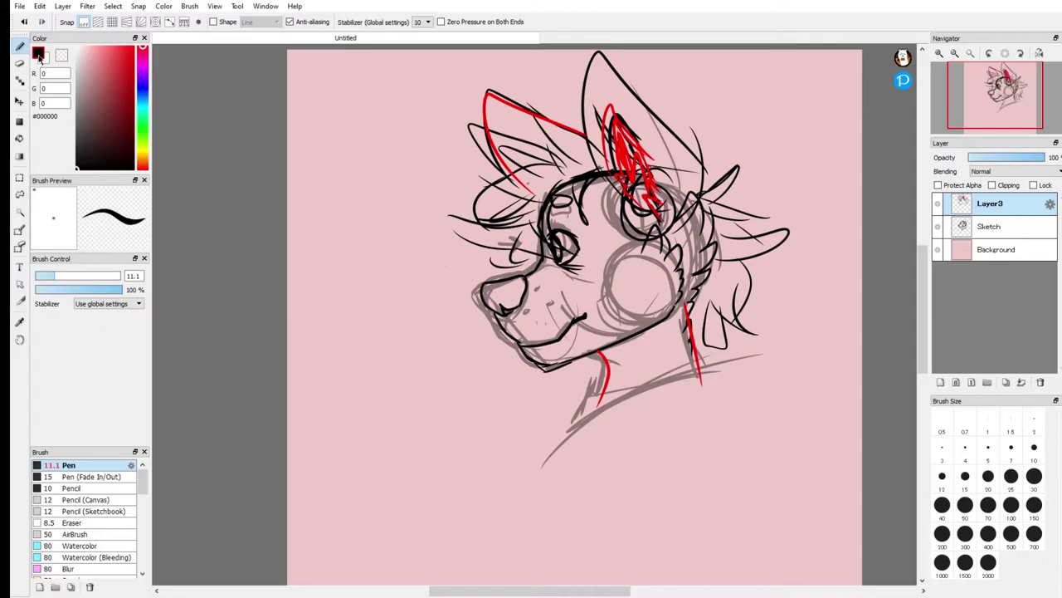
Lasso the lower jaw, rotate and shift it downward with a transform to open the mouth, and deselect it.
click(21, 194)
mouse_move(612, 323)
mouse_down()
mouse_move(537, 351)
mouse_move(546, 408)
mouse_move(644, 347)
mouse_move(680, 312)
mouse_move(680, 296)
mouse_move(612, 324)
mouse_up()
key(ctrl+t)
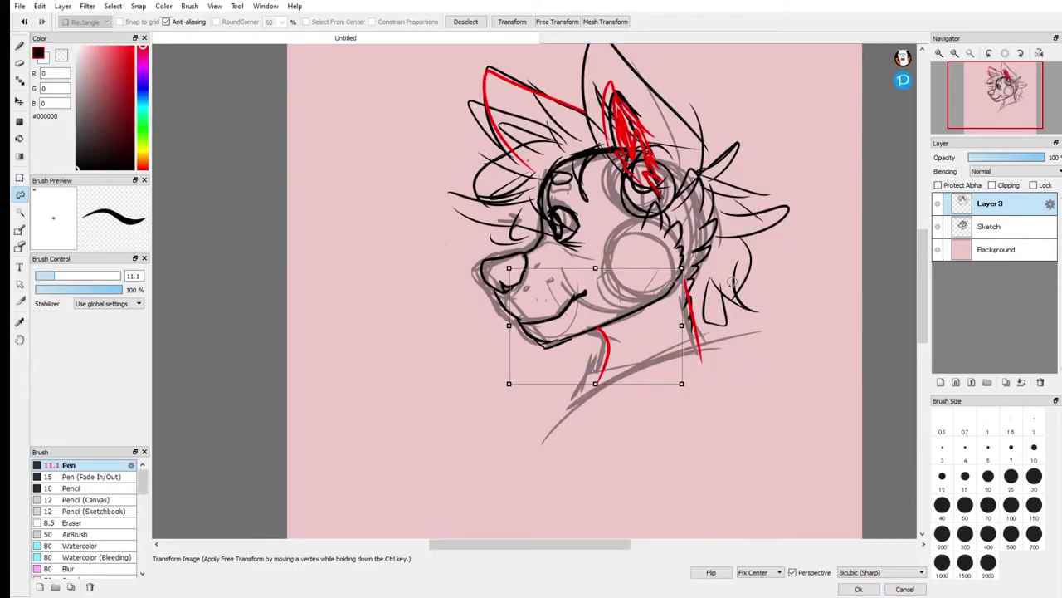
drag(730, 249, 714, 226)
drag(638, 291, 651, 294)
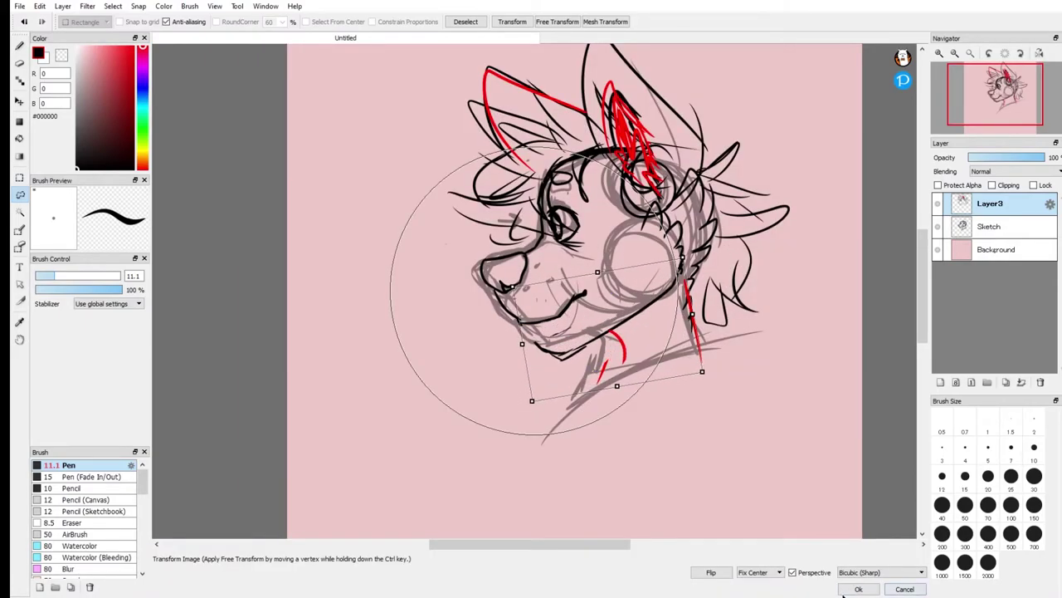
click(855, 589)
key(ctrl+d)
Draw the inside of the open mouth with the Pen and a long tongue hanging over the lower jaw.
scroll(678, 282, down, 3)
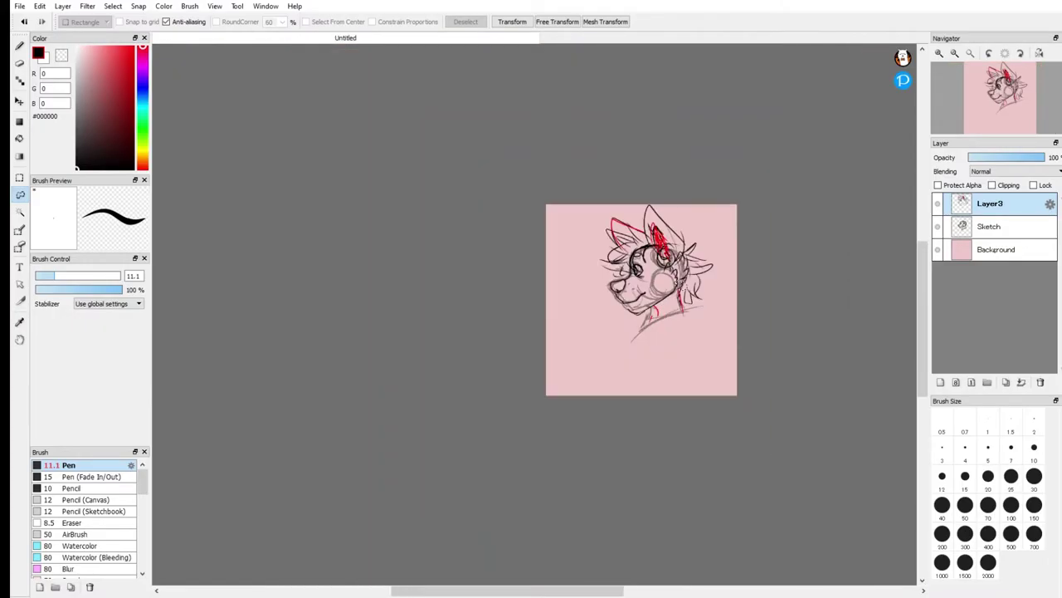
scroll(674, 291, up, 5)
click(19, 48)
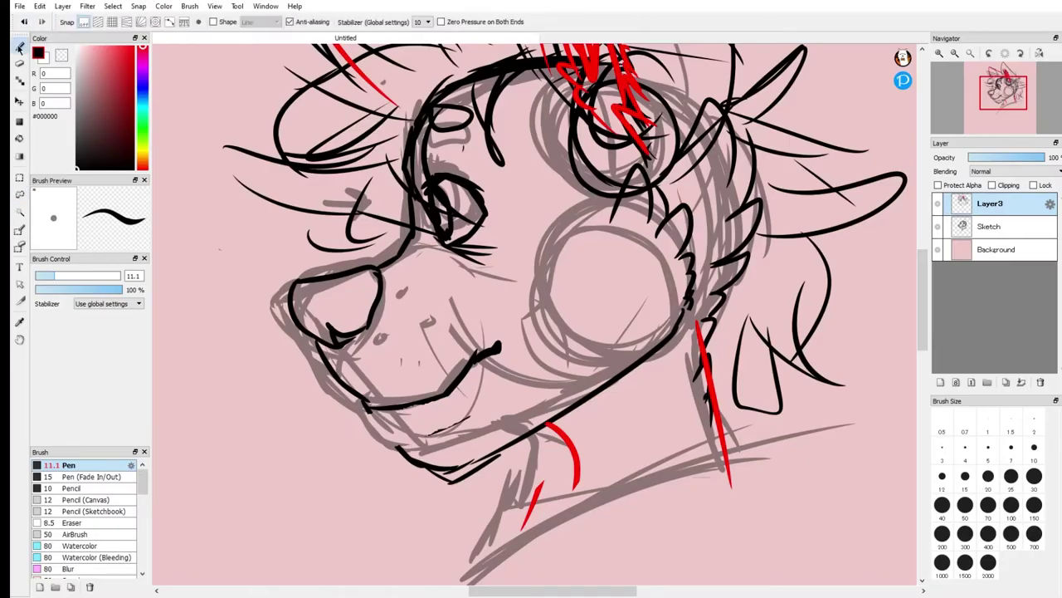
mouse_move(405, 453)
mouse_down()
mouse_move(445, 413)
mouse_move(473, 374)
mouse_up()
mouse_move(433, 420)
mouse_down()
mouse_move(385, 413)
mouse_move(419, 420)
mouse_move(373, 462)
mouse_up()
mouse_move(402, 428)
mouse_down()
mouse_move(409, 543)
mouse_move(384, 438)
mouse_up()
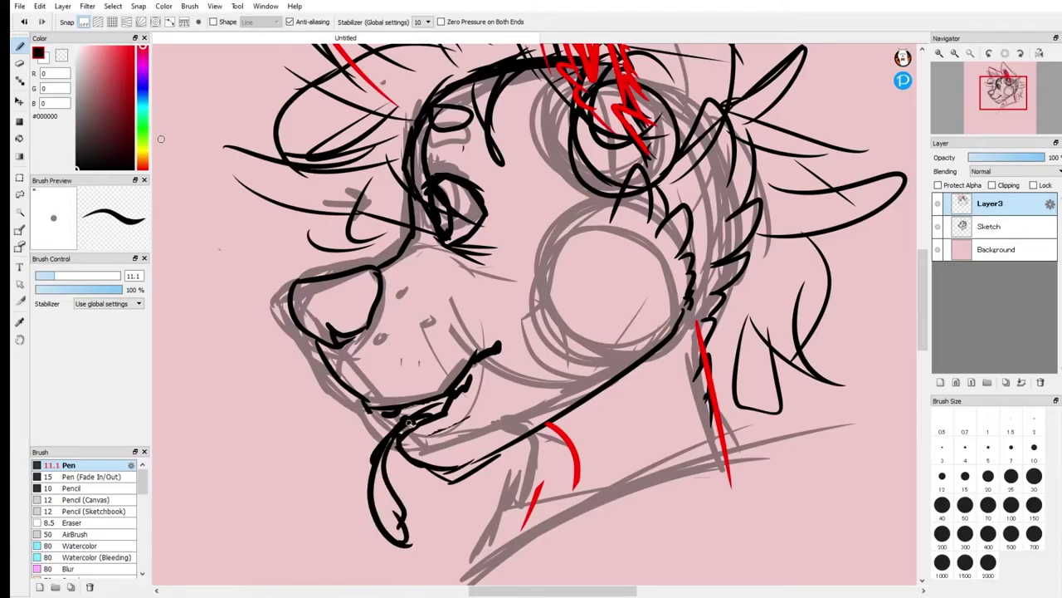
Erase the thickened mouth corner and redraw it as a short upturned line.
click(953, 54)
mouse_move(480, 380)
mouse_down()
mouse_move(511, 329)
mouse_move(489, 360)
mouse_up()
key(e)
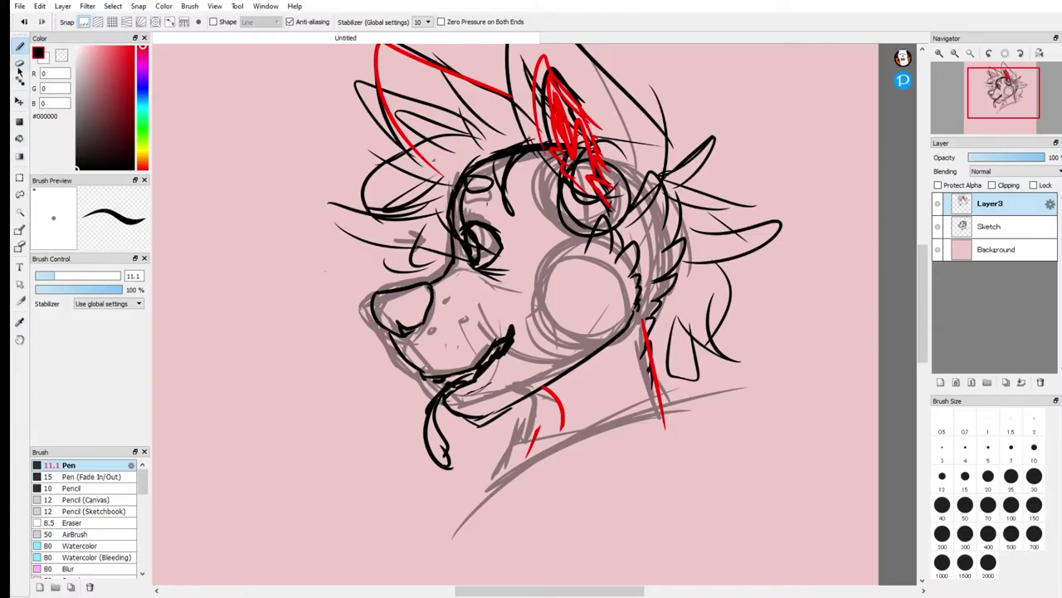
mouse_move(525, 315)
mouse_down()
mouse_move(510, 359)
mouse_move(507, 330)
mouse_up()
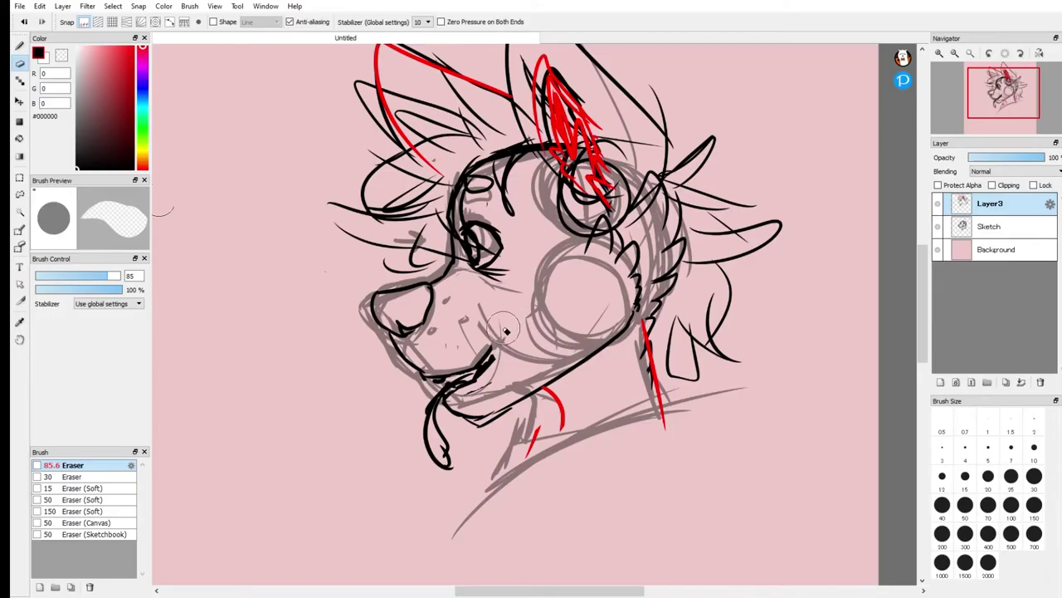
click(20, 46)
mouse_move(478, 365)
mouse_down()
mouse_move(517, 324)
mouse_move(490, 362)
mouse_move(515, 333)
mouse_up()
Redraw the underside of the jaw and the throat line in black, erasing most of the red throat stroke.
mouse_move(1020, 98)
drag(1019, 98, 1004, 95)
mouse_move(448, 468)
mouse_down()
mouse_move(486, 469)
mouse_move(589, 403)
mouse_move(609, 372)
mouse_up()
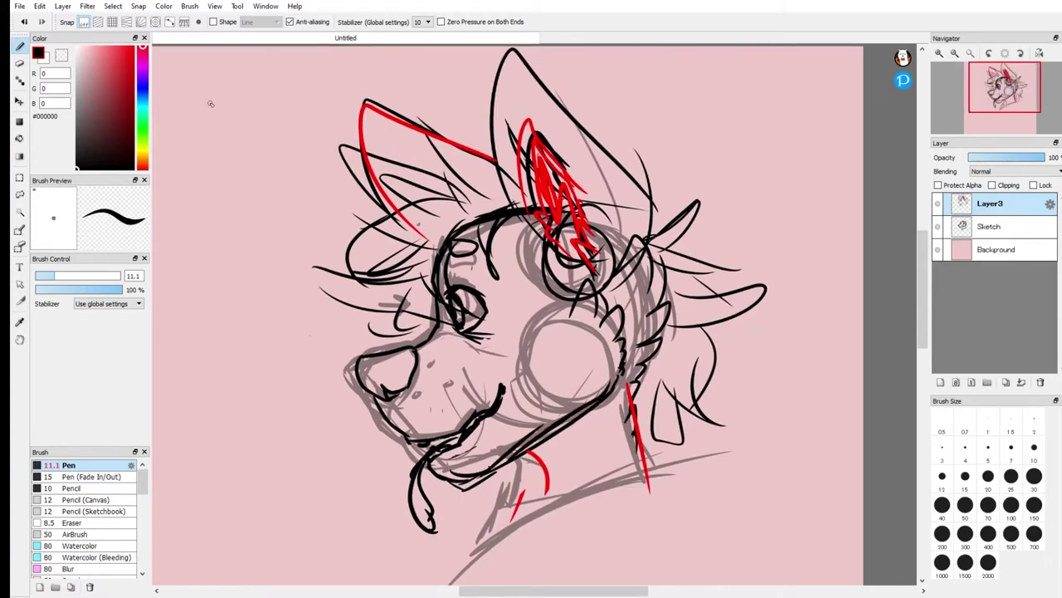
click(20, 64)
drag(537, 455, 502, 535)
key(b)
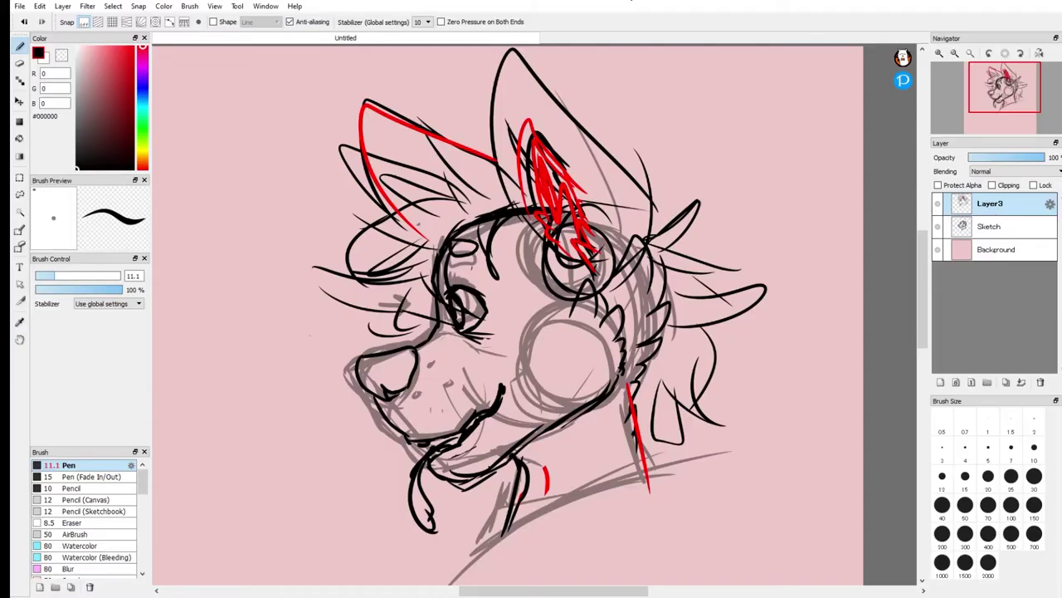
Erase the near ear, its red inner shading and most of the ear-base circle, and return to the Pen.
scroll(498, 170, down, 1)
scroll(537, 179, down, 1)
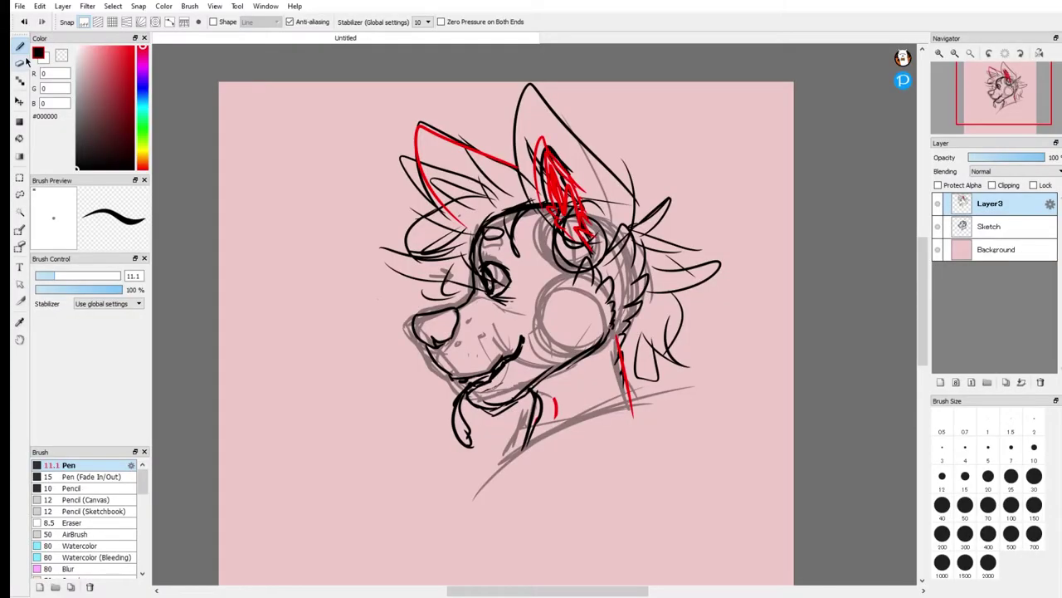
key(e)
mouse_move(520, 107)
mouse_down()
mouse_move(540, 166)
mouse_move(581, 225)
mouse_move(637, 158)
mouse_up()
click(20, 45)
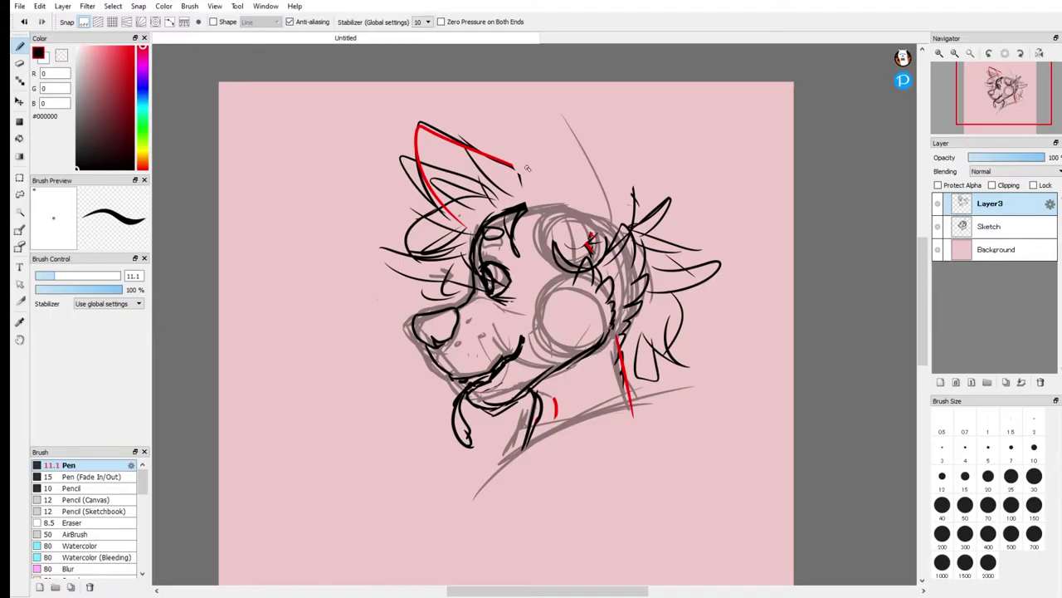
Redraw the near ear in black with a rounded tip, a curved base, inner lines and fur tufts behind it.
drag(532, 170, 532, 217)
mouse_move(602, 225)
mouse_down()
mouse_move(583, 190)
mouse_move(599, 212)
mouse_move(555, 169)
mouse_move(520, 174)
mouse_move(508, 249)
mouse_move(529, 259)
mouse_move(581, 213)
mouse_up()
mouse_move(510, 218)
mouse_down()
mouse_move(531, 156)
mouse_move(581, 196)
mouse_up()
mouse_move(421, 190)
mouse_down()
mouse_move(398, 236)
mouse_move(412, 264)
mouse_move(433, 262)
mouse_up()
drag(526, 252, 564, 221)
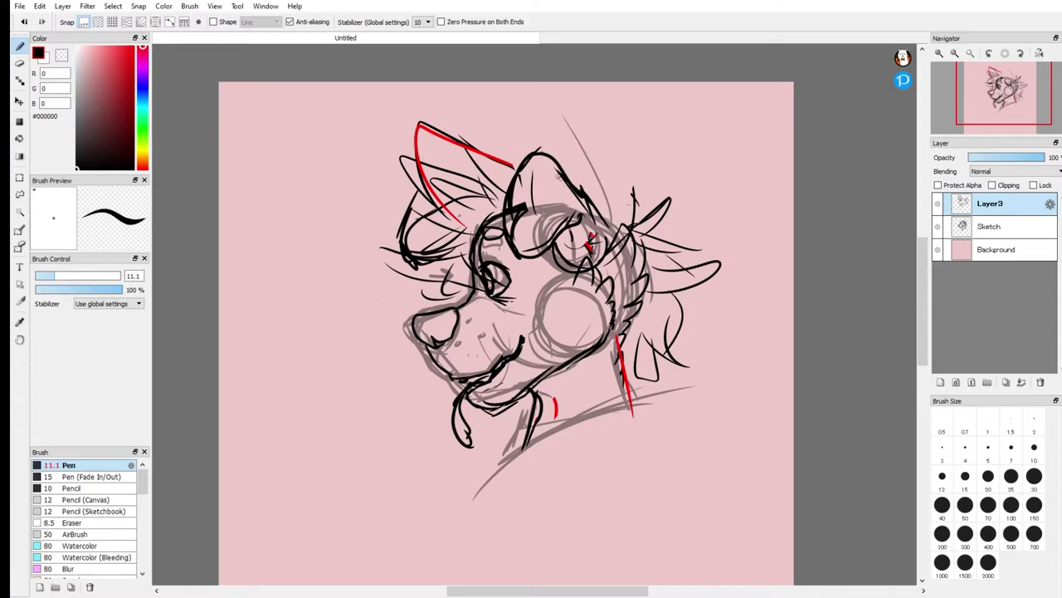
mouse_move(520, 247)
mouse_down()
mouse_move(571, 226)
mouse_move(568, 235)
mouse_up()
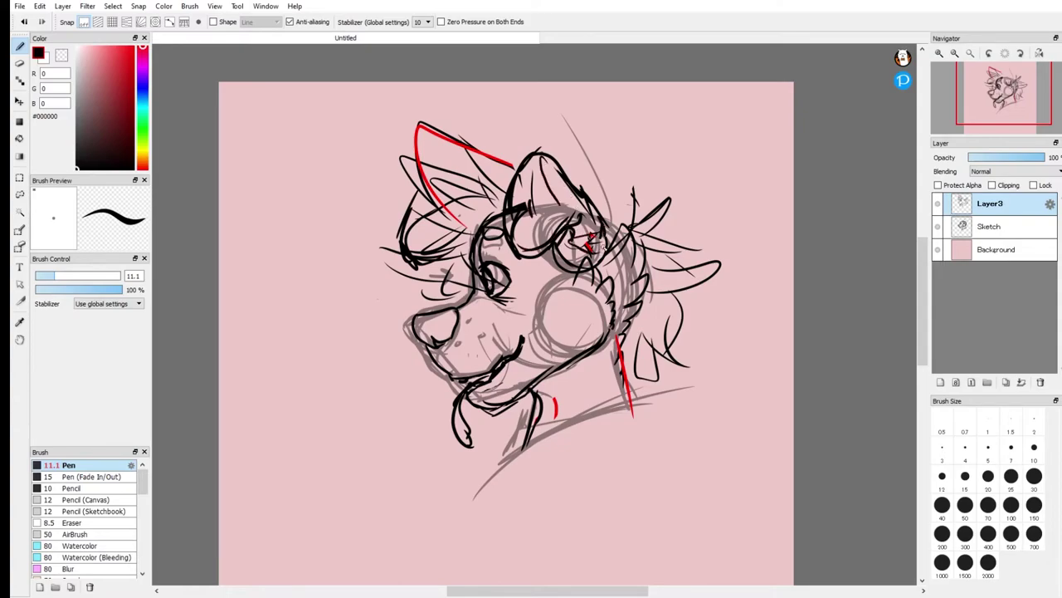
mouse_move(594, 193)
mouse_down()
mouse_move(586, 204)
mouse_move(579, 188)
mouse_move(589, 193)
mouse_up()
drag(603, 196, 639, 202)
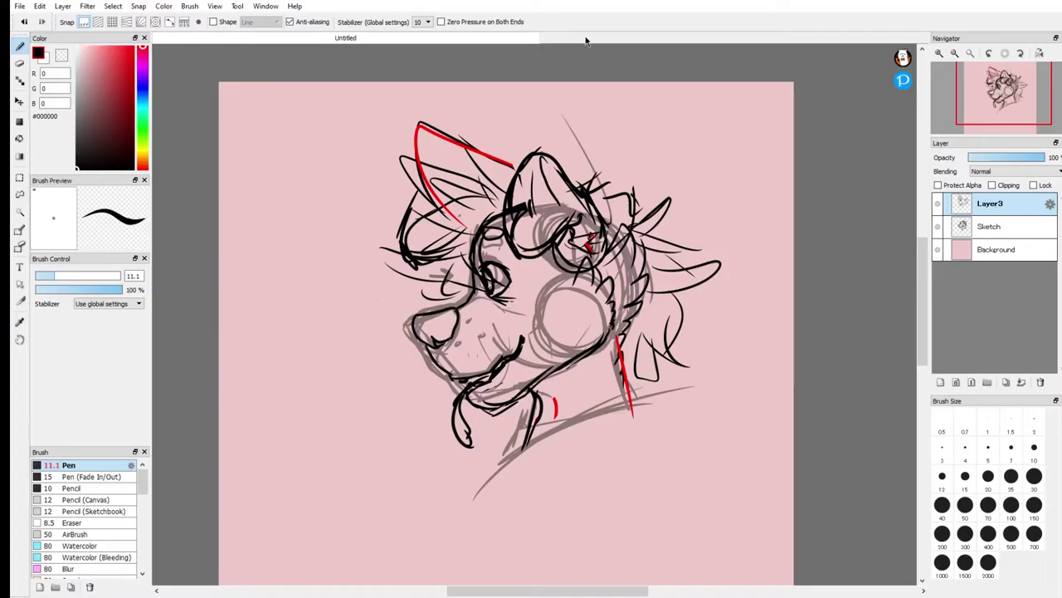
Add a black line along the front of the upper lip and a short line extending the muzzle bridge behind the nose.
drag(996, 98, 1002, 99)
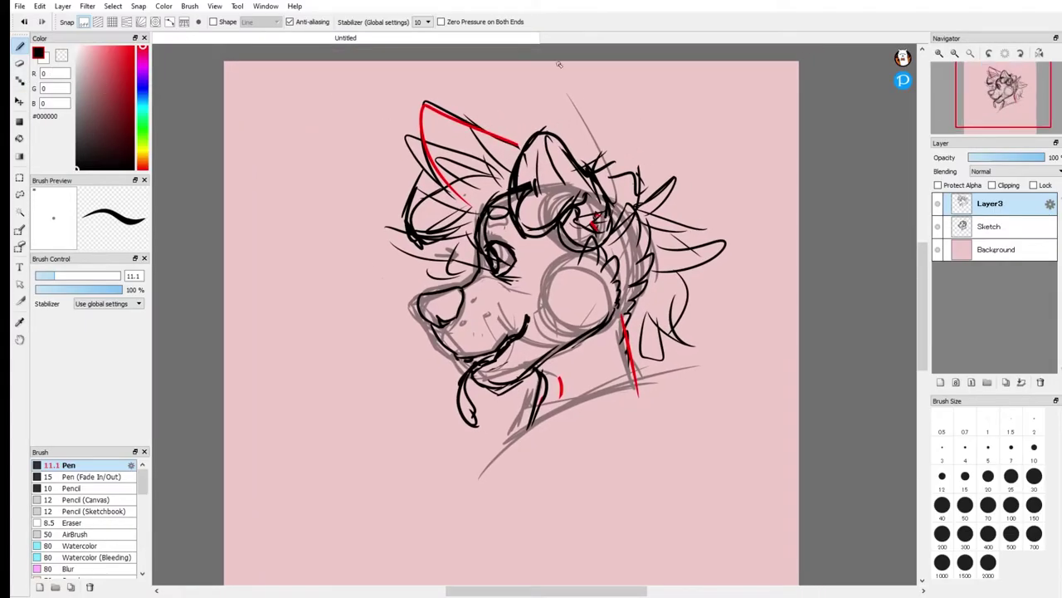
click(955, 54)
click(955, 53)
click(939, 53)
click(940, 53)
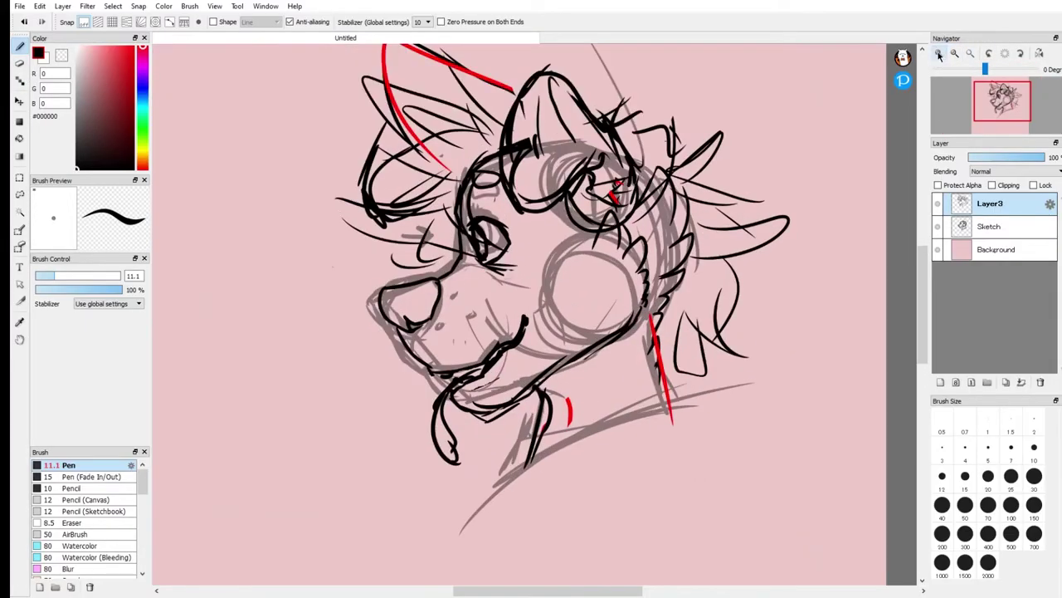
click(940, 54)
mouse_move(764, 185)
mouse_down()
mouse_move(778, 270)
mouse_move(628, 440)
mouse_up()
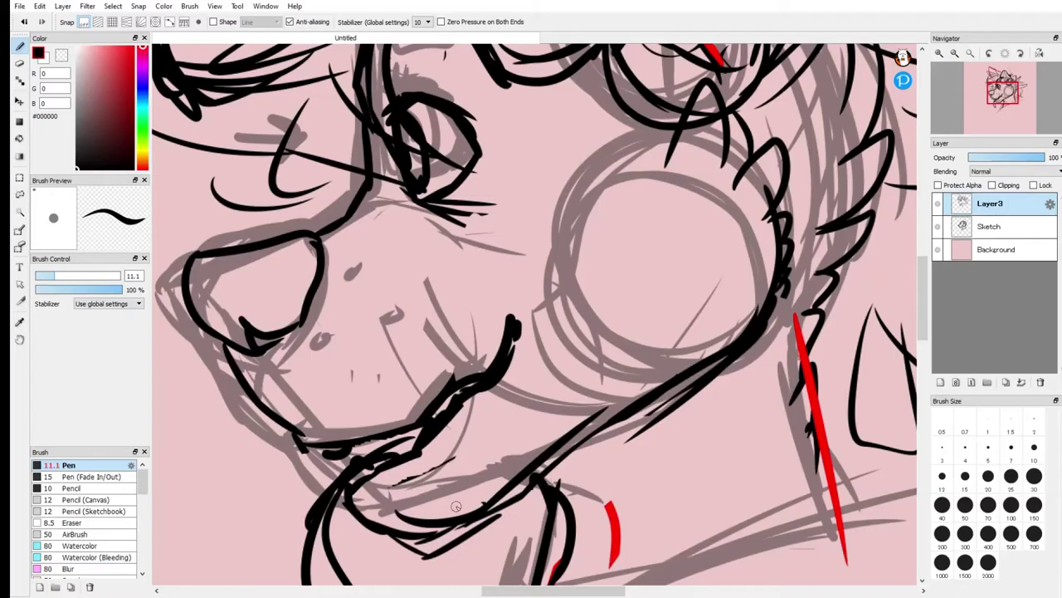
drag(234, 356, 394, 431)
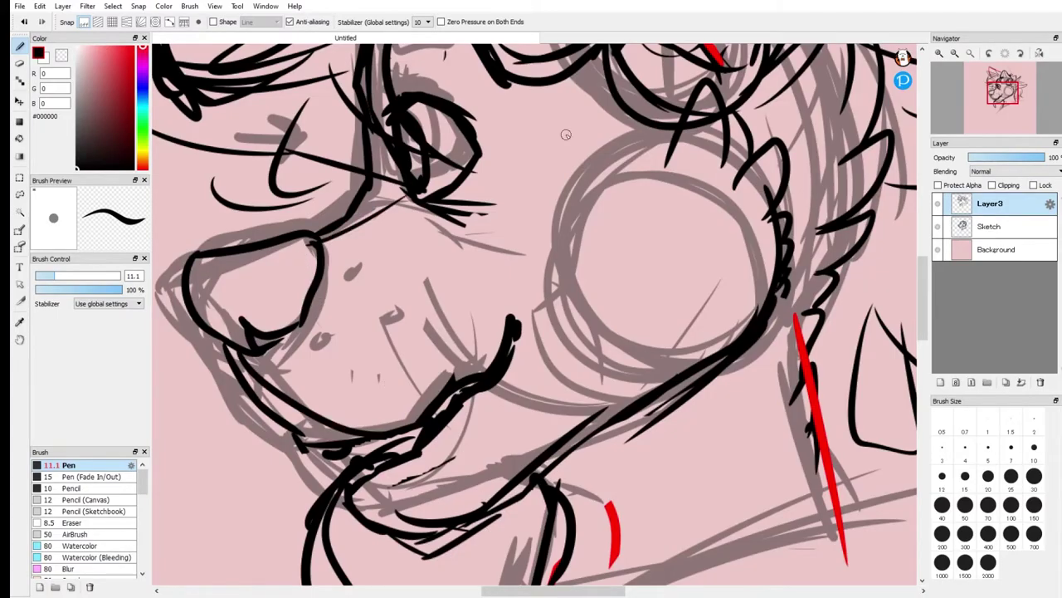
Thicken the nose outline and the lower lip, and darken the upper eyelid with small lashes.
click(954, 54)
click(954, 54)
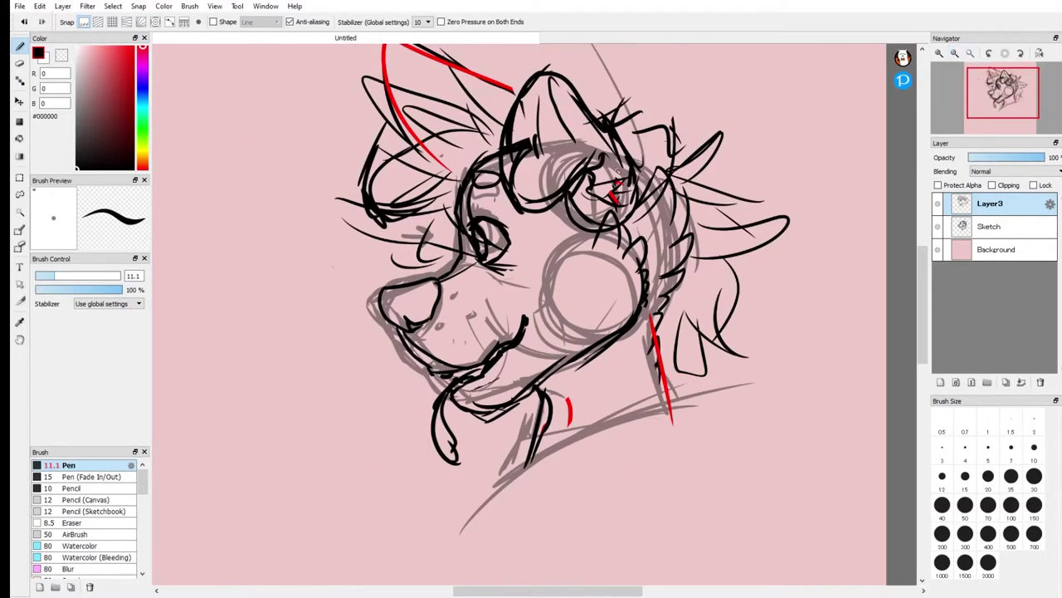
mouse_move(440, 280)
mouse_down()
mouse_move(402, 301)
mouse_move(393, 325)
mouse_move(388, 293)
mouse_move(430, 282)
mouse_up()
mouse_move(475, 405)
mouse_down()
mouse_move(533, 386)
mouse_move(493, 406)
mouse_up()
drag(480, 216, 500, 222)
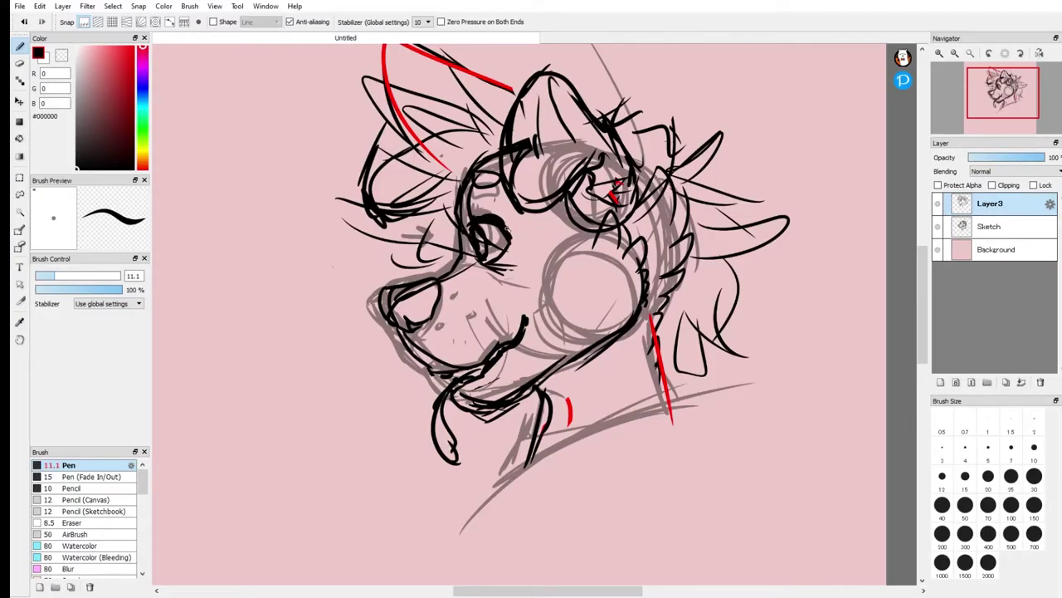
drag(501, 217, 511, 227)
drag(1003, 93, 1005, 89)
click(955, 54)
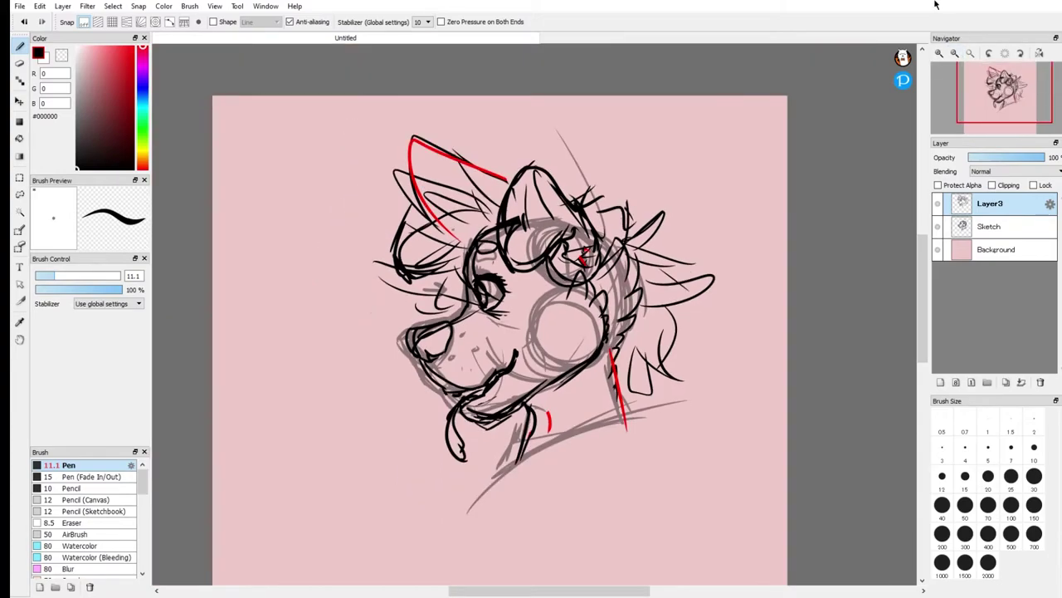
click(1021, 53)
click(1005, 54)
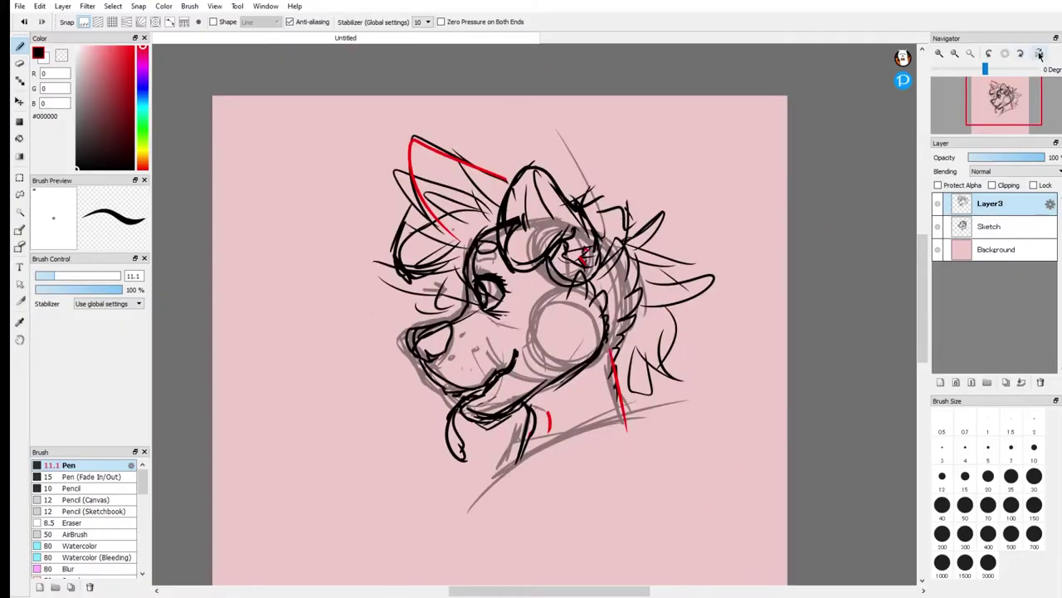
click(1041, 53)
click(1042, 53)
scroll(503, 249, up, 1)
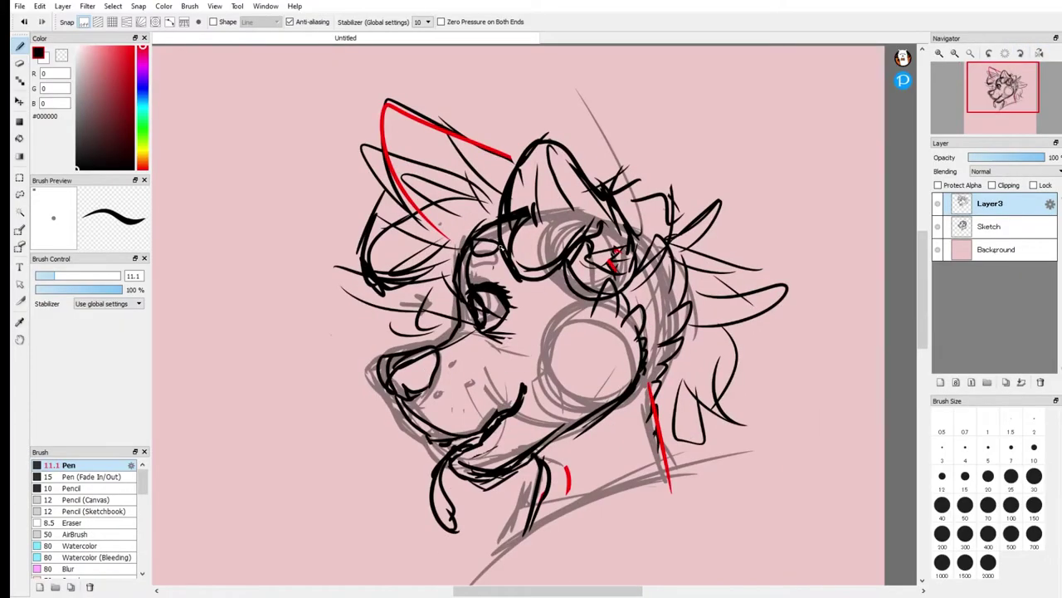
scroll(510, 248, down, 3)
scroll(537, 260, up, 1)
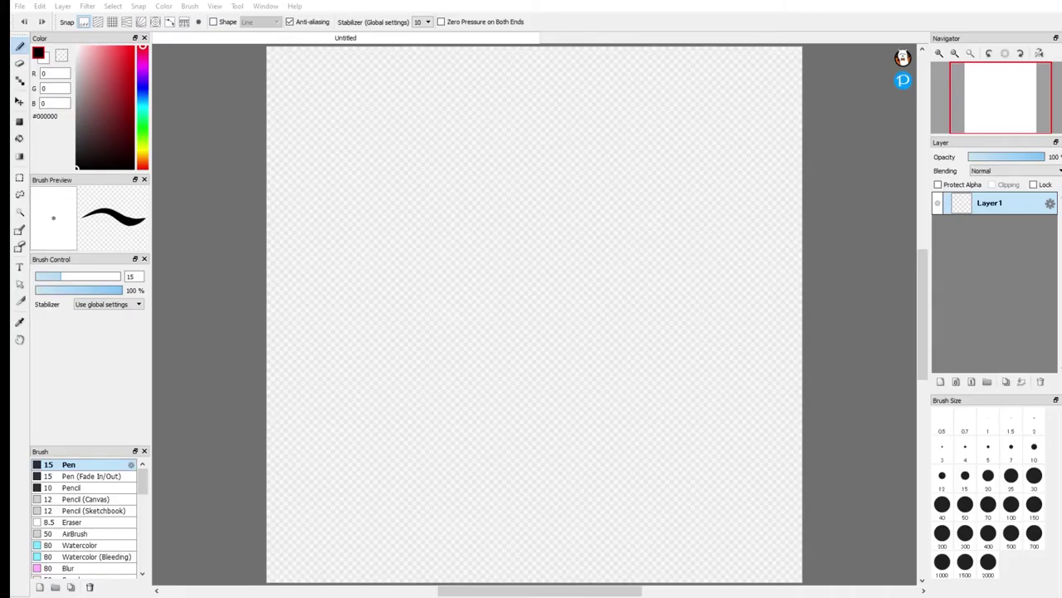
Fill the blank canvas layer with pink #EBC2C2 and add a new layer above it.
click(85, 54)
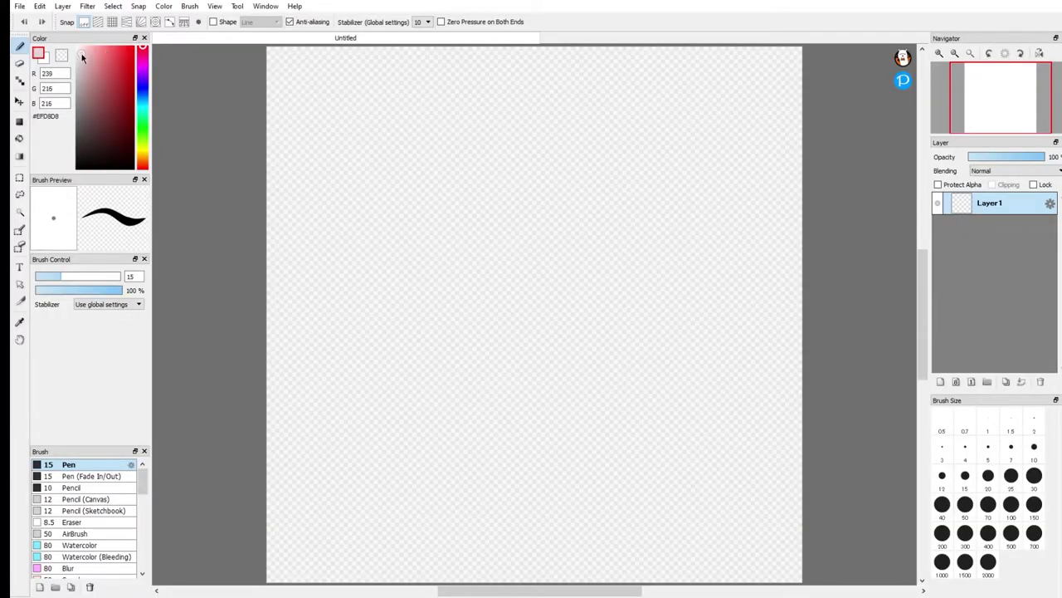
click(20, 139)
click(389, 199)
click(940, 381)
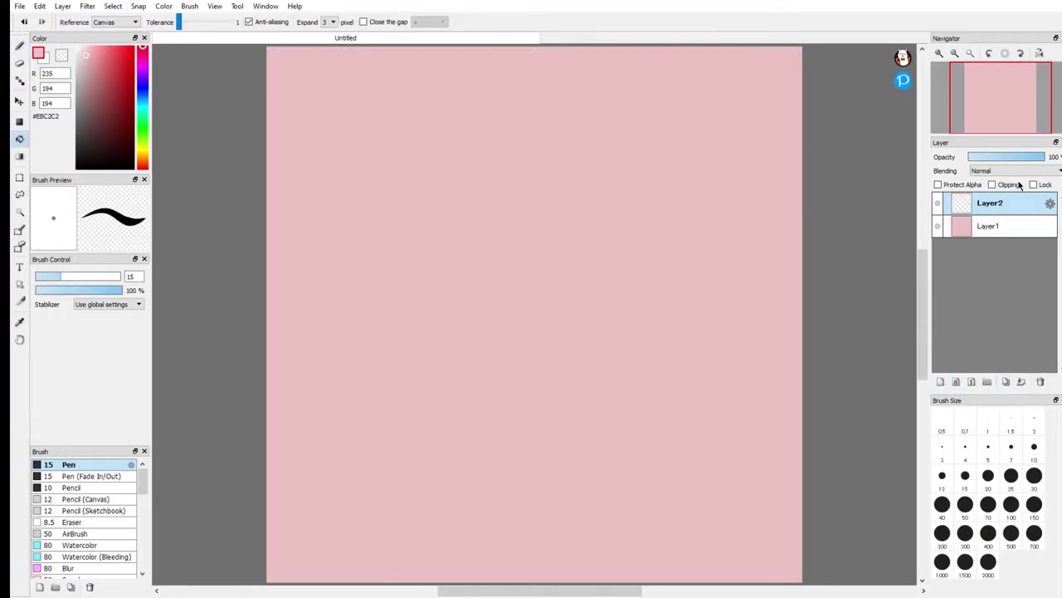
Rename the pink layer as background and the empty layer above it as Sketch.
click(988, 231)
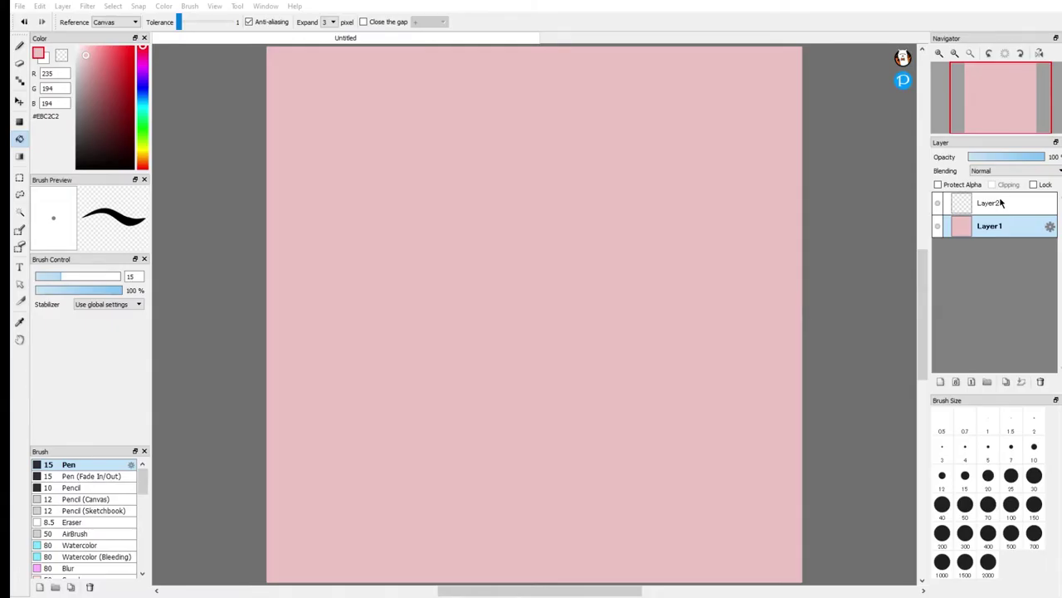
click(563, 409)
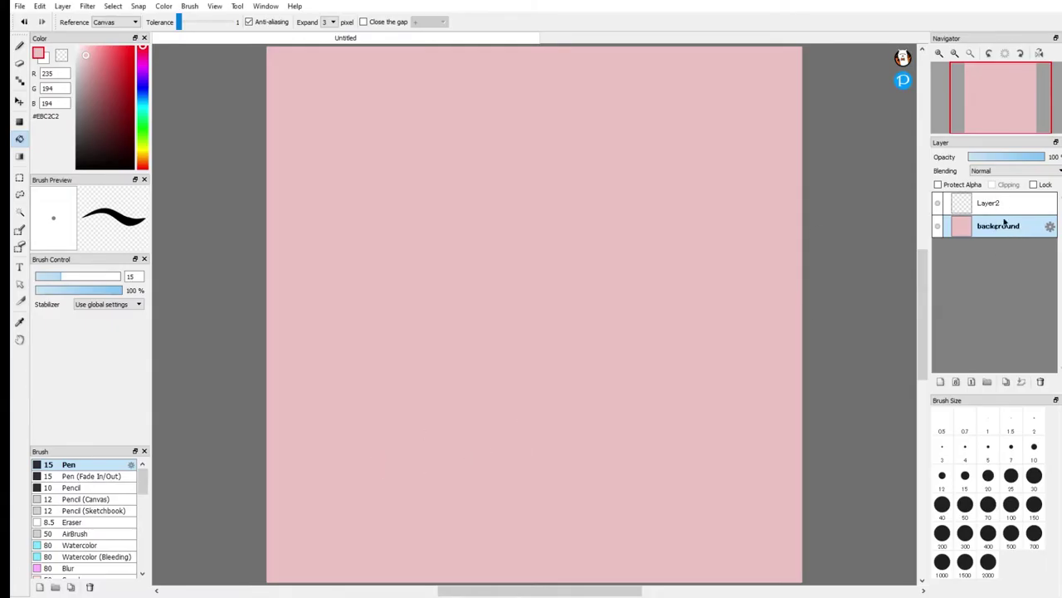
click(990, 205)
key(Return)
Set up the Pen in black #000000 with a brush size of 13.8 for sketching.
drag(87, 118, 77, 168)
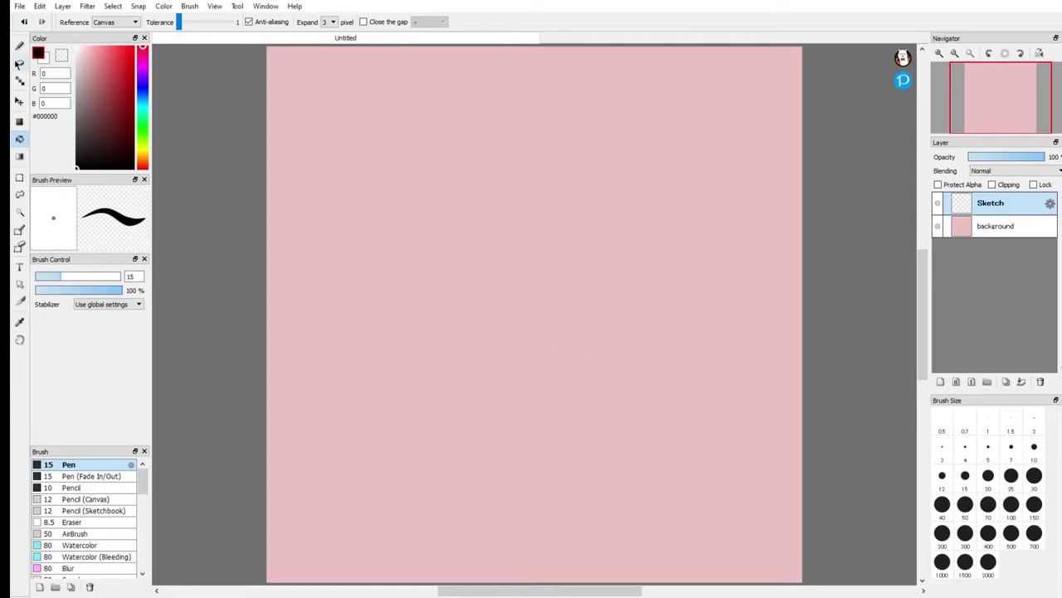
click(20, 46)
scroll(643, 261, down, 1)
scroll(565, 212, up, 2)
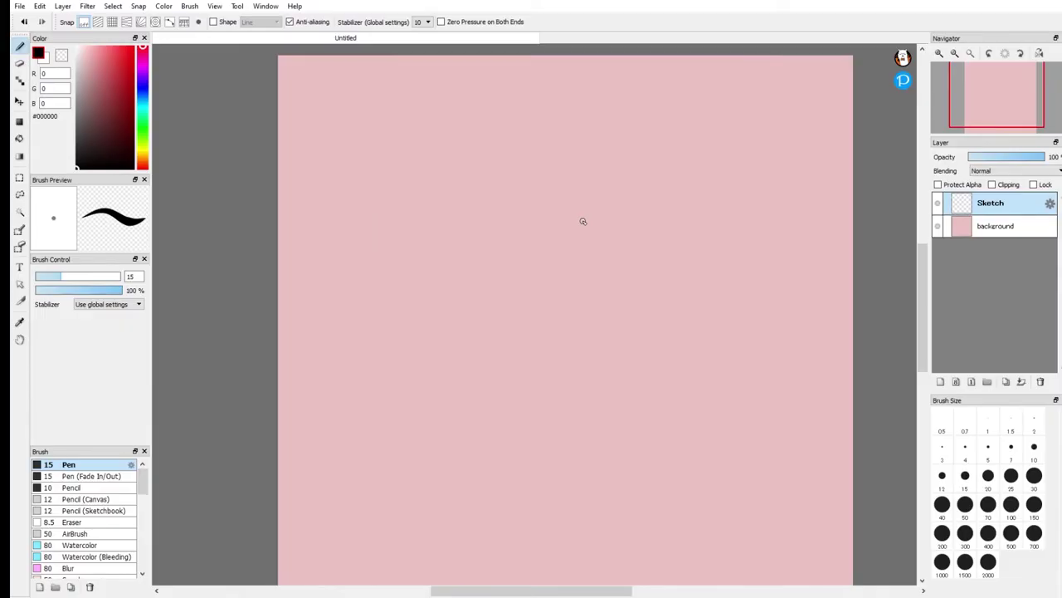
mouse_move(47, 278)
mouse_down()
mouse_move(72, 279)
mouse_move(58, 279)
mouse_up()
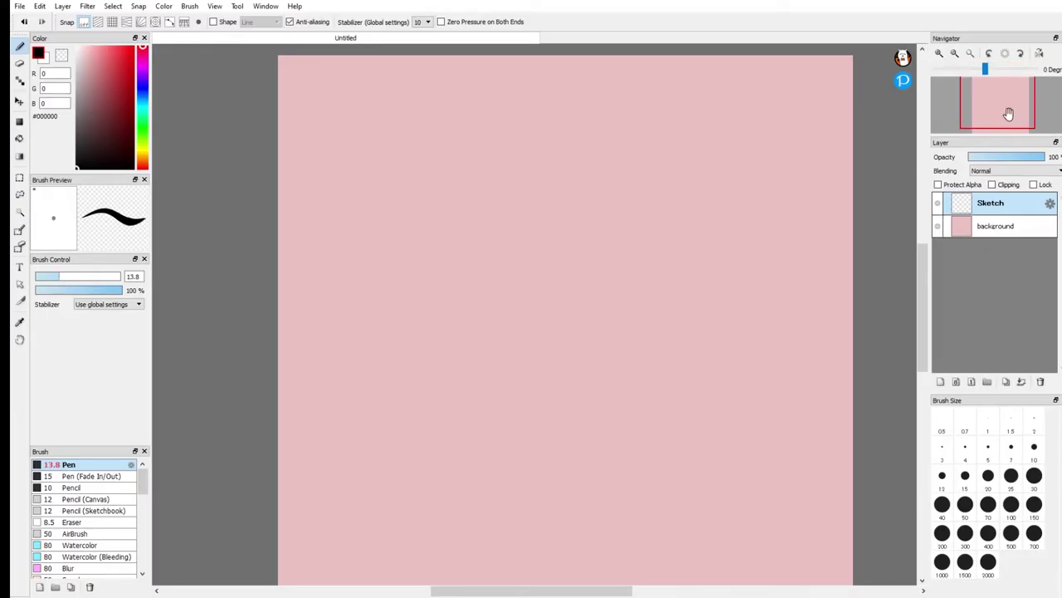
click(1006, 112)
drag(1006, 111, 1002, 100)
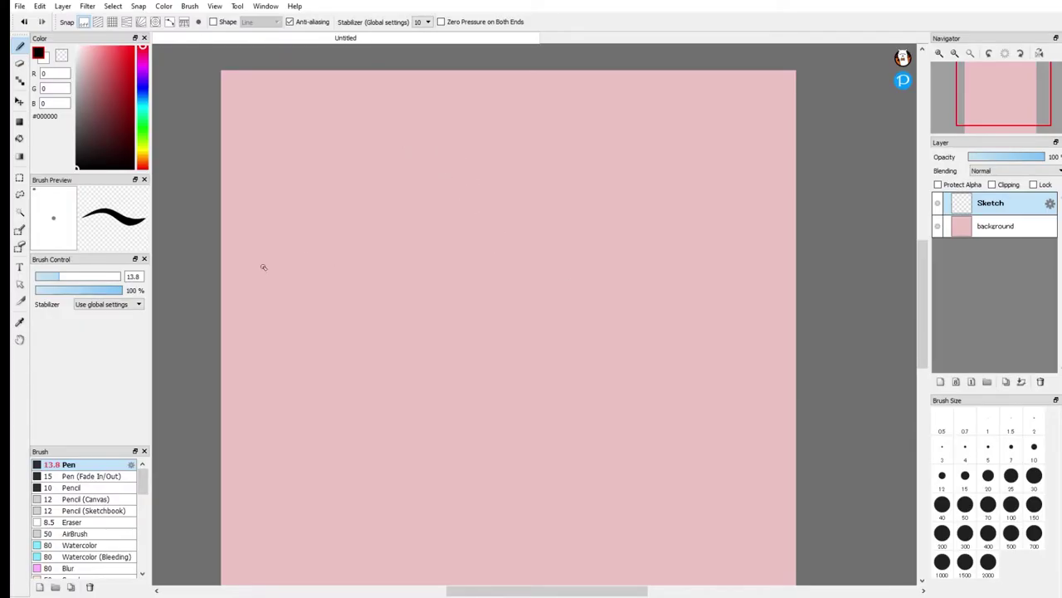
Draw a large head circle around the upper middle of the canvas, undoing the unwanted strokes.
mouse_move(528, 203)
mouse_down()
mouse_move(606, 230)
mouse_move(428, 307)
mouse_up()
drag(502, 223, 515, 360)
drag(449, 319, 588, 308)
key(ctrl+z)
key(ctrl+z)
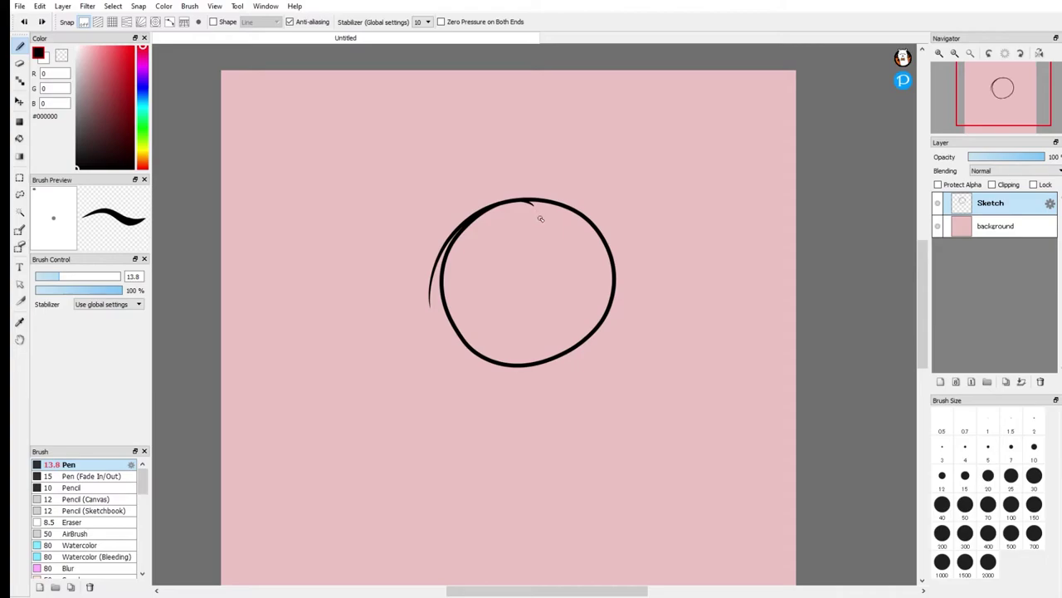
Draw a curved vertical centre line in the left half of the head circle, undoing and repeating it until it fits.
mouse_move(538, 209)
mouse_down()
mouse_move(518, 230)
mouse_move(512, 310)
mouse_move(526, 352)
mouse_up()
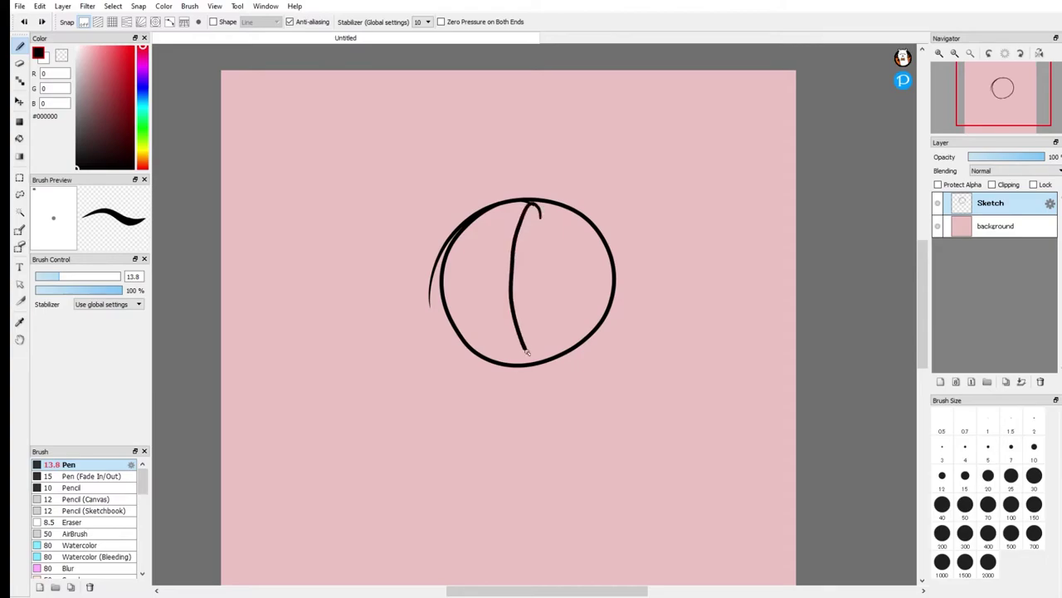
key(ctrl+z)
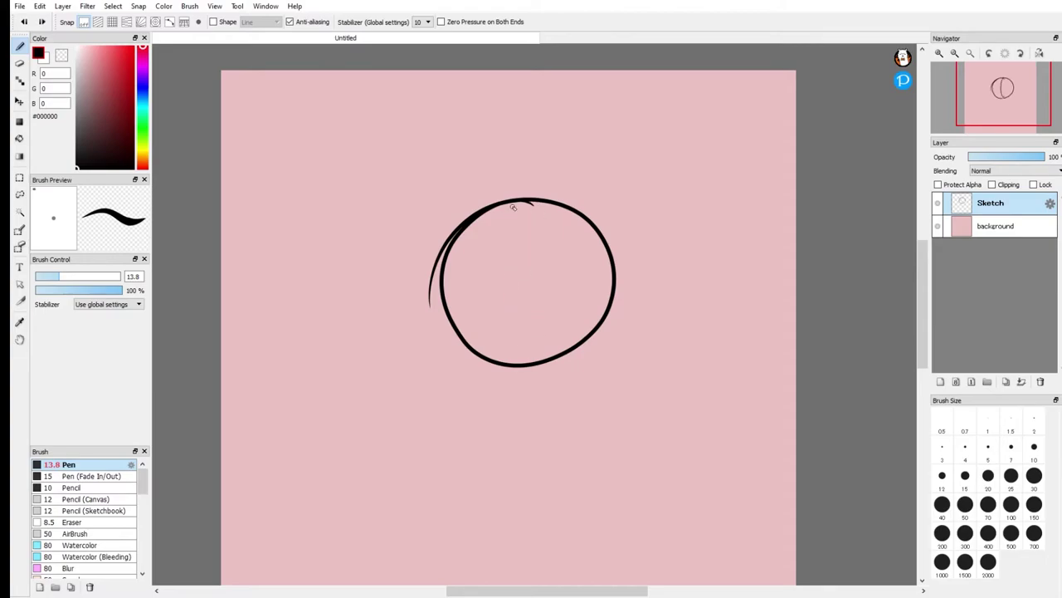
mouse_move(510, 203)
mouse_down()
mouse_move(464, 257)
mouse_move(494, 358)
mouse_move(549, 355)
mouse_up()
key(ctrl+z)
drag(509, 203, 517, 329)
key(ctrl+z)
drag(519, 203, 507, 348)
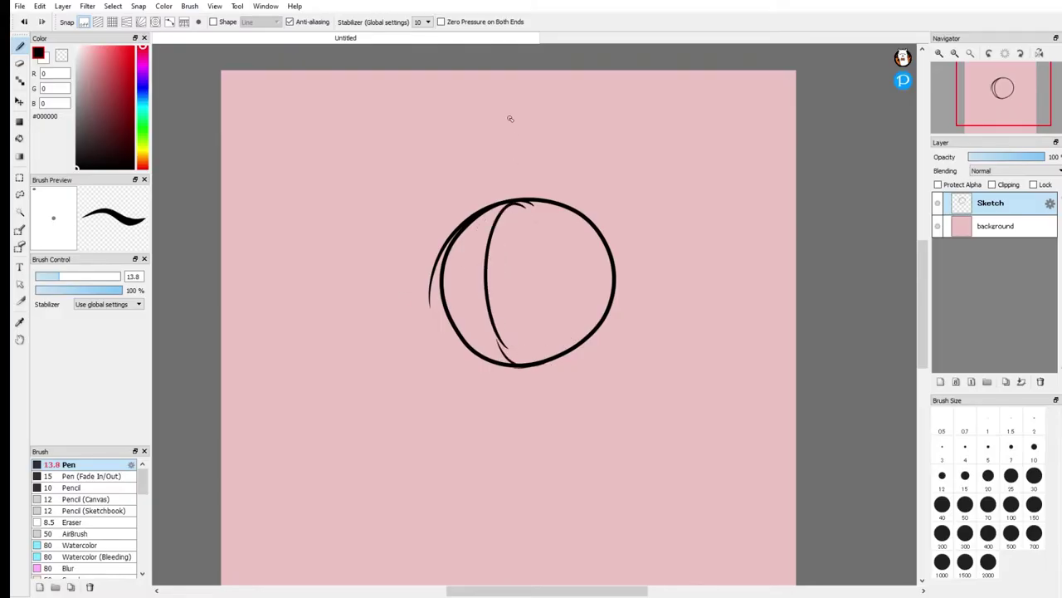
mouse_move(333, 237)
mouse_down()
mouse_move(434, 296)
mouse_move(330, 327)
mouse_up()
mouse_move(366, 248)
mouse_down()
mouse_move(368, 361)
mouse_move(348, 358)
mouse_move(341, 341)
mouse_up()
drag(323, 250, 322, 336)
drag(307, 274, 340, 357)
key(ctrl+z)
key(ctrl+z)
key(ctrl+z)
key(ctrl+z)
key(ctrl+z)
key(ctrl+z)
key(ctrl+z)
Go over the curved centre line and the lower left edge of the head circle with extra strokes.
mouse_move(516, 210)
mouse_down()
mouse_move(521, 258)
mouse_move(522, 364)
mouse_move(569, 361)
mouse_up()
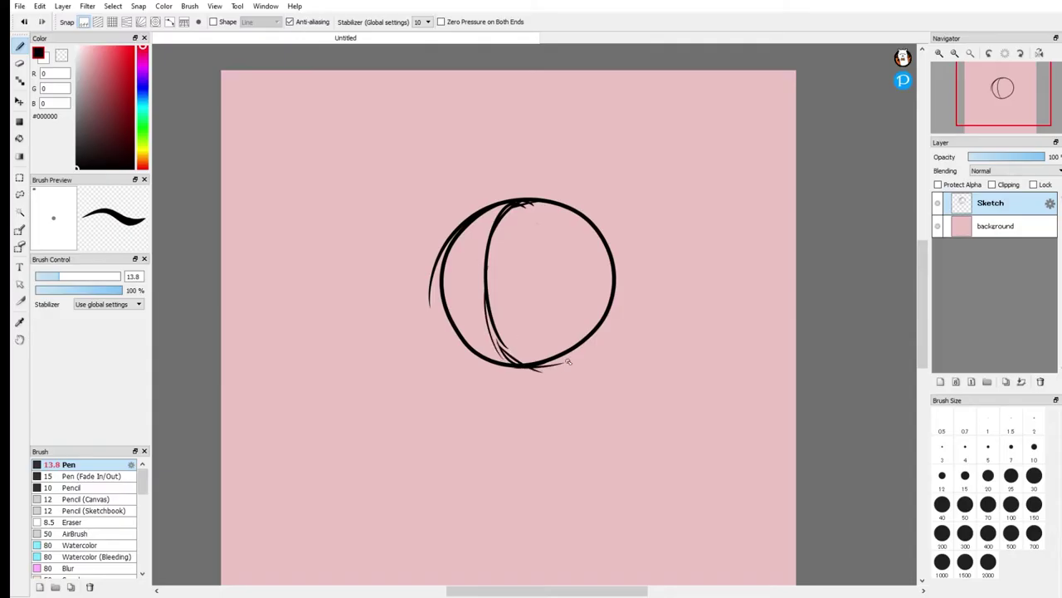
mouse_move(465, 251)
mouse_down()
mouse_move(470, 339)
mouse_move(444, 340)
mouse_up()
drag(439, 290, 488, 363)
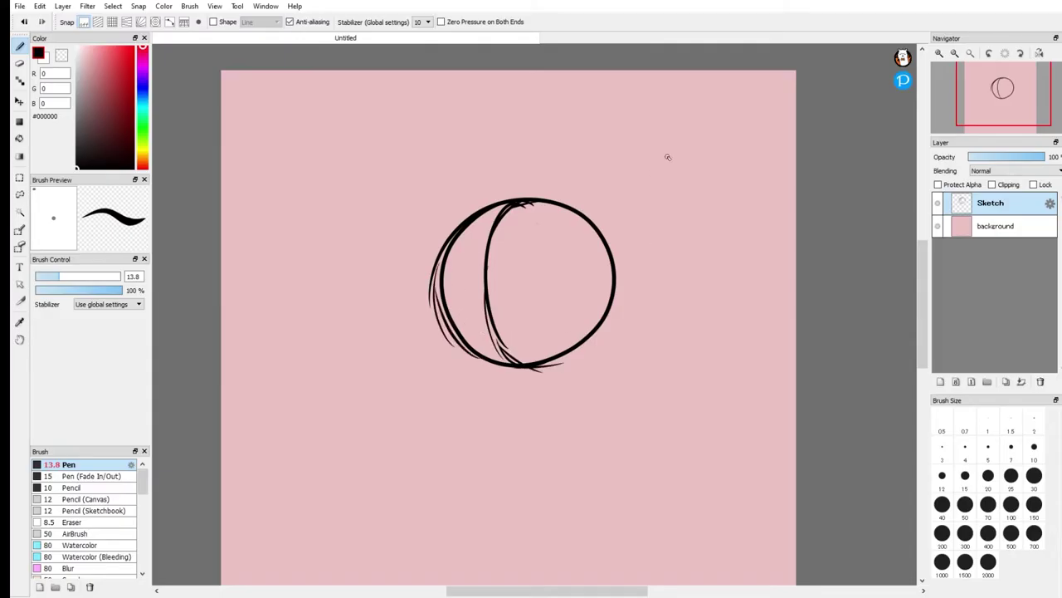
Draw a horizontal guide line across the head circle, a smaller muzzle circle below it and an angular nose.
mouse_move(422, 290)
mouse_down()
mouse_move(489, 304)
mouse_move(576, 297)
mouse_move(589, 309)
mouse_move(606, 286)
mouse_up()
mouse_move(456, 292)
mouse_down()
mouse_move(515, 303)
mouse_move(492, 296)
mouse_move(425, 322)
mouse_move(489, 322)
mouse_move(429, 320)
mouse_move(451, 355)
mouse_move(484, 342)
mouse_move(498, 314)
mouse_up()
mouse_move(432, 324)
mouse_down()
mouse_move(462, 362)
mouse_move(410, 353)
mouse_move(447, 384)
mouse_move(518, 379)
mouse_move(422, 372)
mouse_move(523, 323)
mouse_move(485, 405)
mouse_move(429, 321)
mouse_move(424, 366)
mouse_move(422, 358)
mouse_move(445, 372)
mouse_up()
key(ctrl+z)
key(ctrl+z)
mouse_move(438, 312)
mouse_down()
mouse_move(421, 332)
mouse_move(430, 378)
mouse_move(452, 410)
mouse_move(470, 412)
mouse_up()
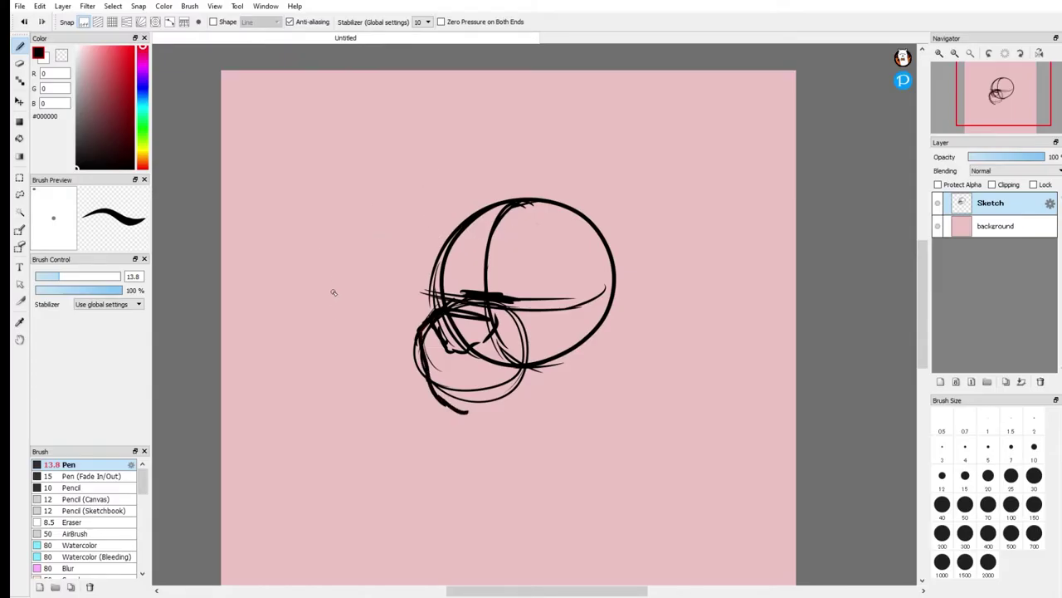
mouse_move(428, 303)
mouse_down()
mouse_move(390, 342)
mouse_move(413, 349)
mouse_move(399, 383)
mouse_up()
key(ctrl+z)
mouse_move(329, 221)
mouse_down()
mouse_move(325, 274)
mouse_move(319, 244)
mouse_move(363, 335)
mouse_up()
click(296, 306)
drag(296, 306, 323, 299)
mouse_move(310, 292)
mouse_down()
mouse_move(316, 306)
mouse_move(375, 264)
mouse_up()
key(ctrl+z)
drag(337, 295, 405, 272)
key(ctrl+z)
key(ctrl+z)
key(ctrl+z)
key(ctrl+z)
key(ctrl+z)
key(ctrl+z)
Erase the front and lower left outline of the muzzle with the Eraser at size 26.
click(17, 64)
mouse_move(433, 392)
mouse_down()
mouse_move(460, 433)
mouse_move(453, 399)
mouse_move(421, 370)
mouse_up()
drag(51, 276, 80, 277)
drag(415, 349, 453, 430)
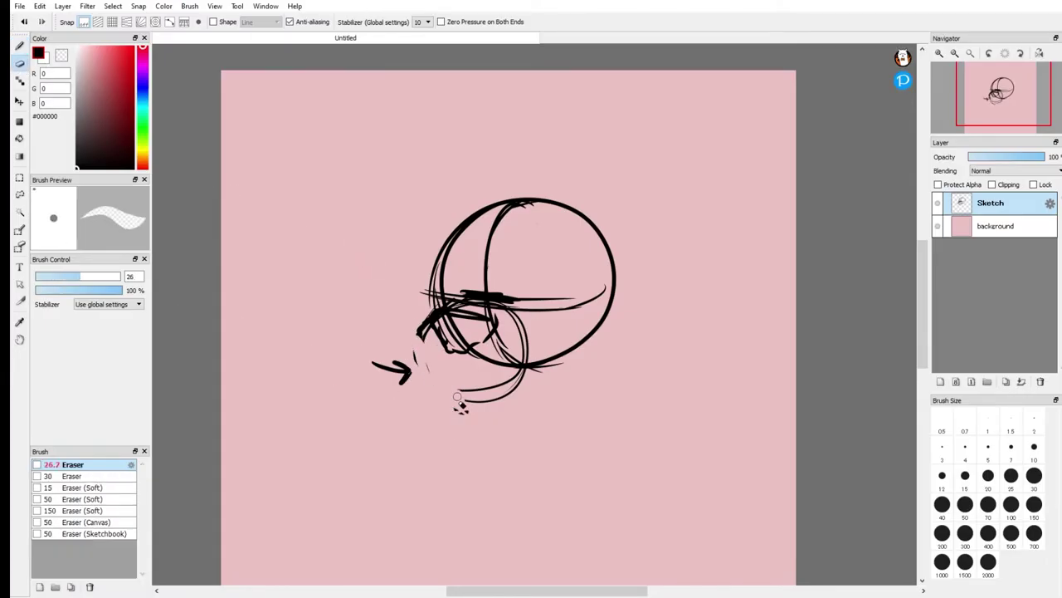
Redraw the muzzle front with the Pen and add a rounded chin, the lower jaw line and the cheek.
click(19, 46)
mouse_move(426, 334)
mouse_down()
mouse_move(421, 362)
mouse_move(465, 406)
mouse_move(543, 377)
mouse_up()
mouse_move(584, 298)
mouse_down()
mouse_move(544, 347)
mouse_move(606, 302)
mouse_up()
drag(606, 339, 596, 359)
mouse_move(506, 393)
mouse_down()
mouse_move(586, 355)
mouse_move(604, 327)
mouse_move(592, 355)
mouse_up()
mouse_move(598, 295)
mouse_down()
mouse_move(588, 362)
mouse_move(523, 393)
mouse_up()
mouse_move(456, 373)
mouse_down()
mouse_move(479, 401)
mouse_move(468, 406)
mouse_move(471, 382)
mouse_move(443, 394)
mouse_move(473, 386)
mouse_move(463, 401)
mouse_move(503, 401)
mouse_move(538, 394)
mouse_up()
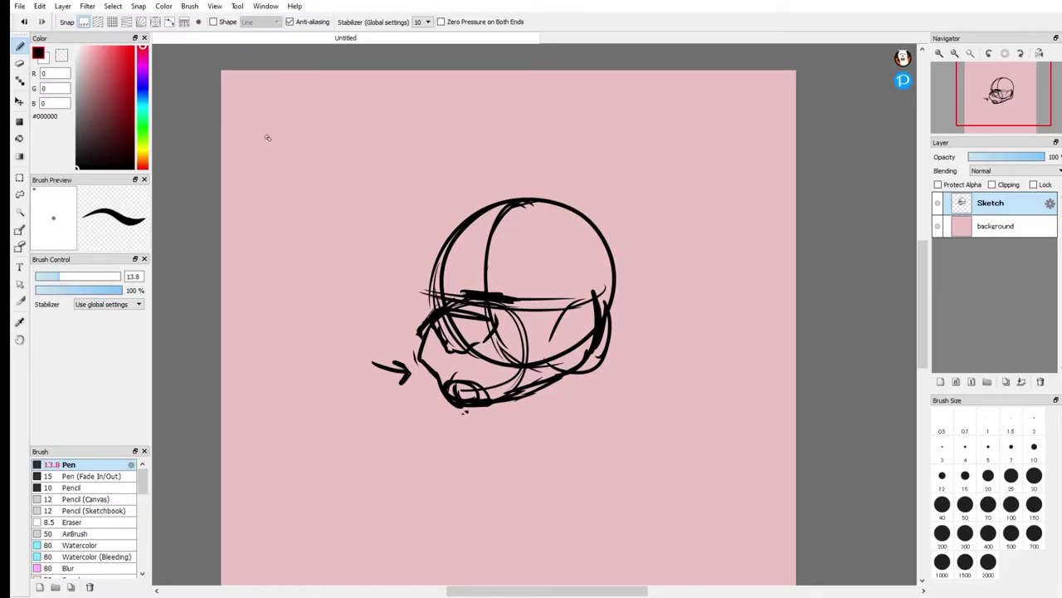
drag(301, 140, 359, 222)
mouse_move(281, 184)
mouse_down()
mouse_move(369, 199)
mouse_move(411, 176)
mouse_up()
key(ctrl+z)
key(ctrl+z)
mouse_move(269, 175)
mouse_down()
mouse_move(296, 209)
mouse_move(312, 200)
mouse_move(334, 213)
mouse_move(395, 168)
mouse_up()
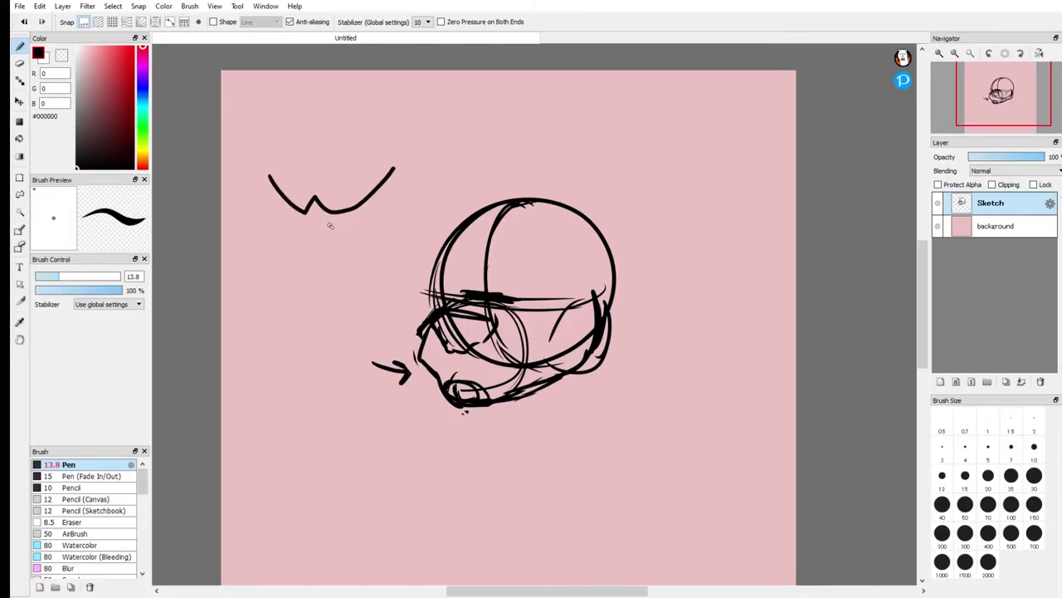
mouse_move(303, 213)
mouse_down()
mouse_move(326, 232)
mouse_move(374, 231)
mouse_move(466, 166)
mouse_move(470, 145)
mouse_up()
key(ctrl+z)
mouse_move(307, 211)
mouse_down()
mouse_move(336, 238)
mouse_move(377, 229)
mouse_move(450, 161)
mouse_up()
key(ctrl+z)
key(ctrl+z)
key(ctrl+z)
key(ctrl+z)
key(ctrl+z)
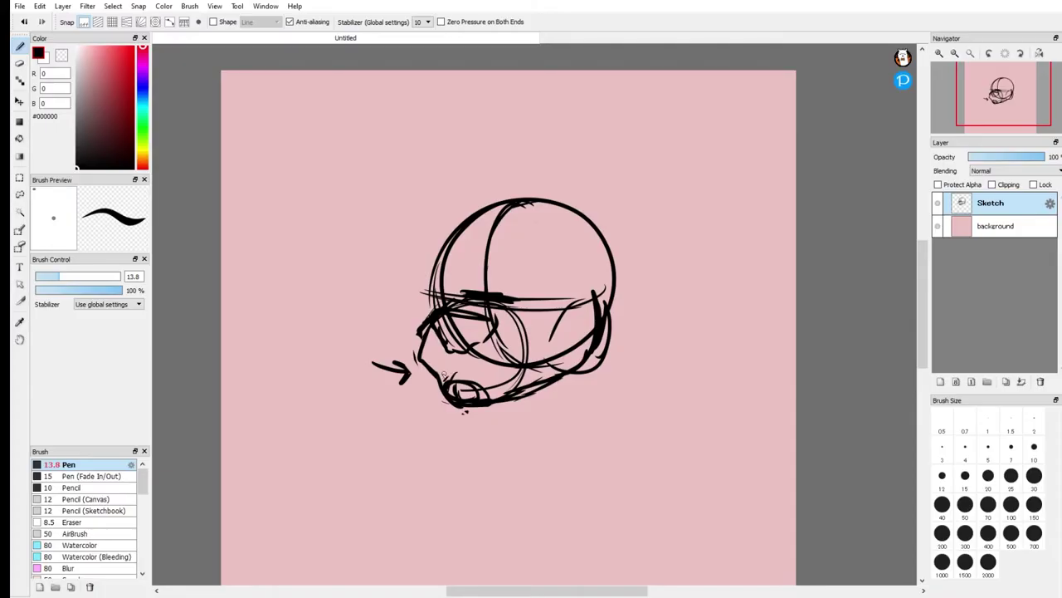
Draw the mouth line above the chin and a band of guide lines for the eyes across the head circle.
mouse_move(459, 371)
mouse_down()
mouse_move(492, 377)
mouse_move(521, 356)
mouse_move(490, 382)
mouse_up()
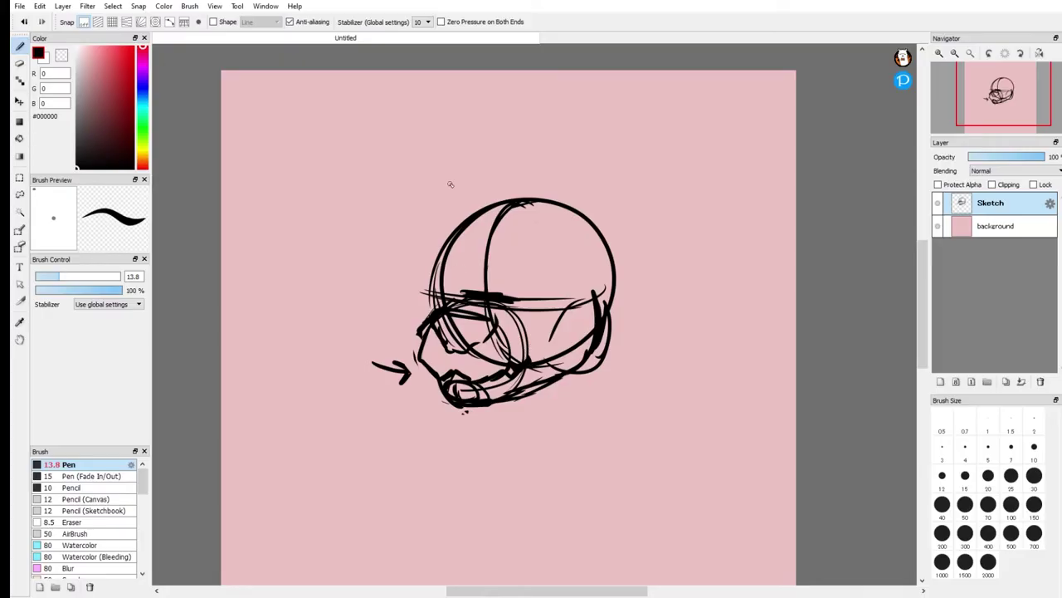
mouse_move(472, 253)
mouse_down()
mouse_move(468, 290)
mouse_move(512, 256)
mouse_move(491, 249)
mouse_move(585, 269)
mouse_move(552, 270)
mouse_up()
drag(552, 268, 542, 313)
drag(431, 285, 465, 293)
drag(429, 284, 556, 309)
mouse_move(561, 266)
mouse_down()
mouse_move(553, 302)
mouse_move(511, 300)
mouse_move(536, 266)
mouse_up()
key(ctrl+z)
key(ctrl+z)
key(ctrl+z)
key(ctrl+z)
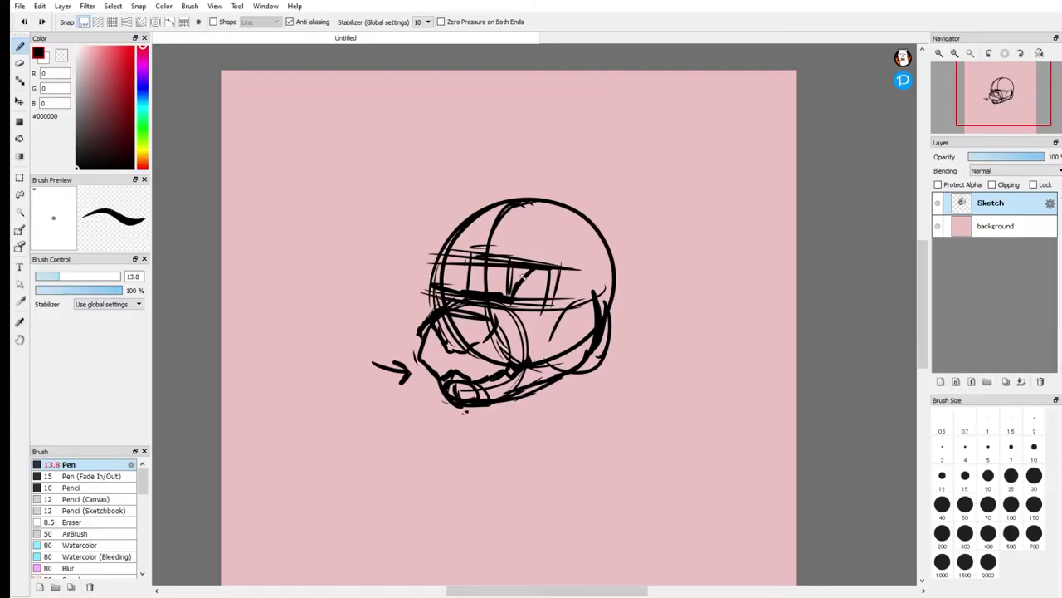
Draw both rounded eyes with pupils inside the guide band, one on each side of the muzzle bridge.
mouse_move(514, 300)
mouse_down()
mouse_move(536, 275)
mouse_move(561, 299)
mouse_move(531, 314)
mouse_move(558, 308)
mouse_up()
mouse_move(463, 284)
mouse_down()
mouse_move(454, 254)
mouse_move(438, 264)
mouse_move(439, 297)
mouse_up()
mouse_move(515, 300)
mouse_down()
mouse_move(547, 266)
mouse_move(536, 317)
mouse_up()
mouse_move(459, 264)
mouse_down()
mouse_move(448, 294)
mouse_move(456, 289)
mouse_up()
drag(540, 273, 547, 296)
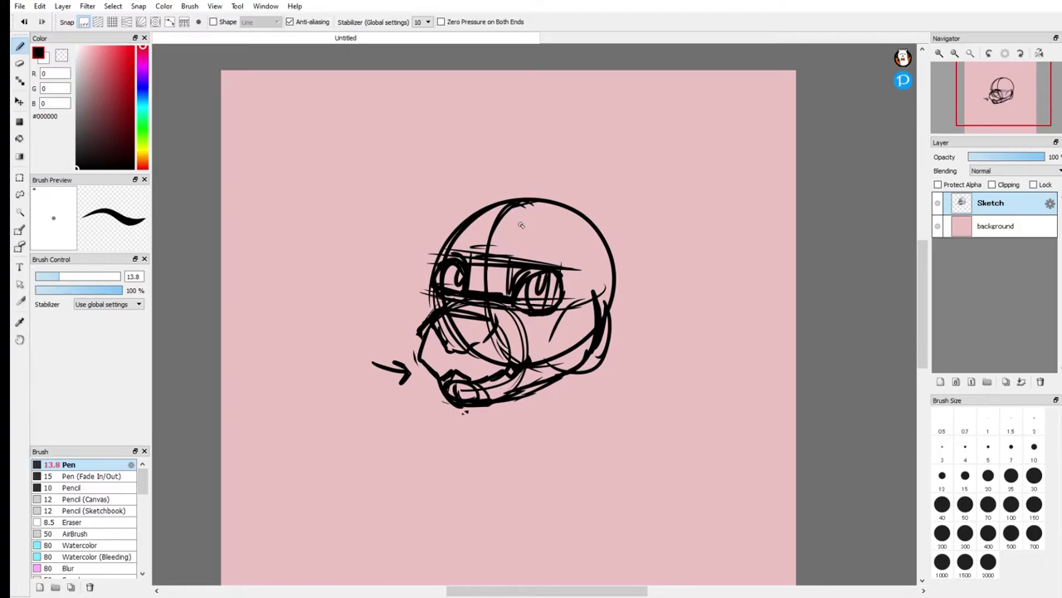
Touch up the right eye and draw a short curved eyebrow above each eye.
drag(550, 276, 563, 295)
mouse_move(516, 247)
mouse_down()
mouse_move(523, 234)
mouse_move(547, 247)
mouse_up()
mouse_move(471, 267)
mouse_down()
mouse_move(475, 227)
mouse_move(455, 241)
mouse_up()
drag(455, 240, 479, 235)
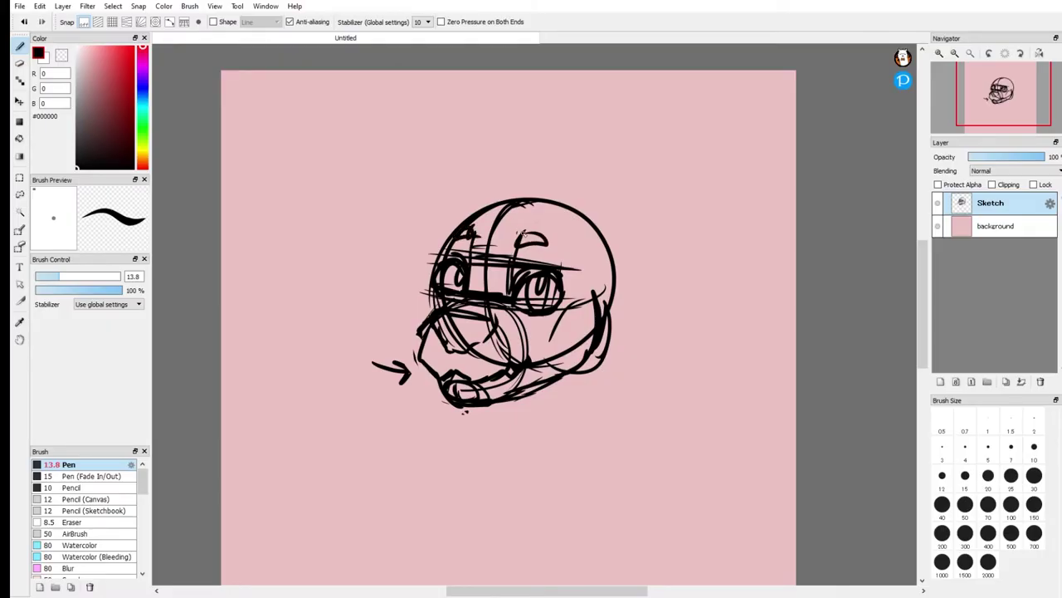
mouse_move(552, 241)
mouse_down()
mouse_move(563, 279)
mouse_move(556, 371)
mouse_up()
drag(431, 288, 426, 307)
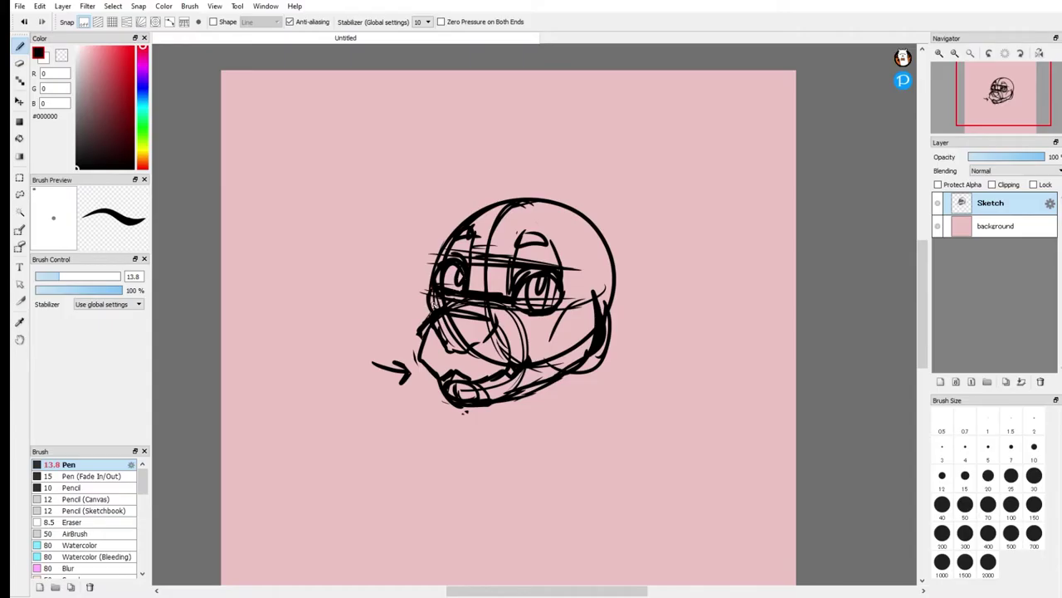
key(ctrl+z)
key(ctrl+z)
Reinforce the head with a thicker outer contour around the crown, back and cheek, and add a rounded shape on the side of the head.
mouse_move(420, 323)
mouse_down()
mouse_move(436, 239)
mouse_move(452, 223)
mouse_move(437, 239)
mouse_move(498, 207)
mouse_move(488, 206)
mouse_move(535, 204)
mouse_up()
key(ctrl+z)
drag(630, 274, 607, 323)
mouse_move(625, 249)
mouse_down()
mouse_move(621, 287)
mouse_move(616, 227)
mouse_move(598, 226)
mouse_up()
mouse_move(490, 204)
mouse_down()
mouse_move(569, 197)
mouse_move(596, 221)
mouse_move(573, 201)
mouse_up()
mouse_move(571, 197)
mouse_down()
mouse_move(480, 193)
mouse_move(515, 196)
mouse_up()
mouse_move(535, 199)
mouse_down()
mouse_move(613, 245)
mouse_move(610, 310)
mouse_up()
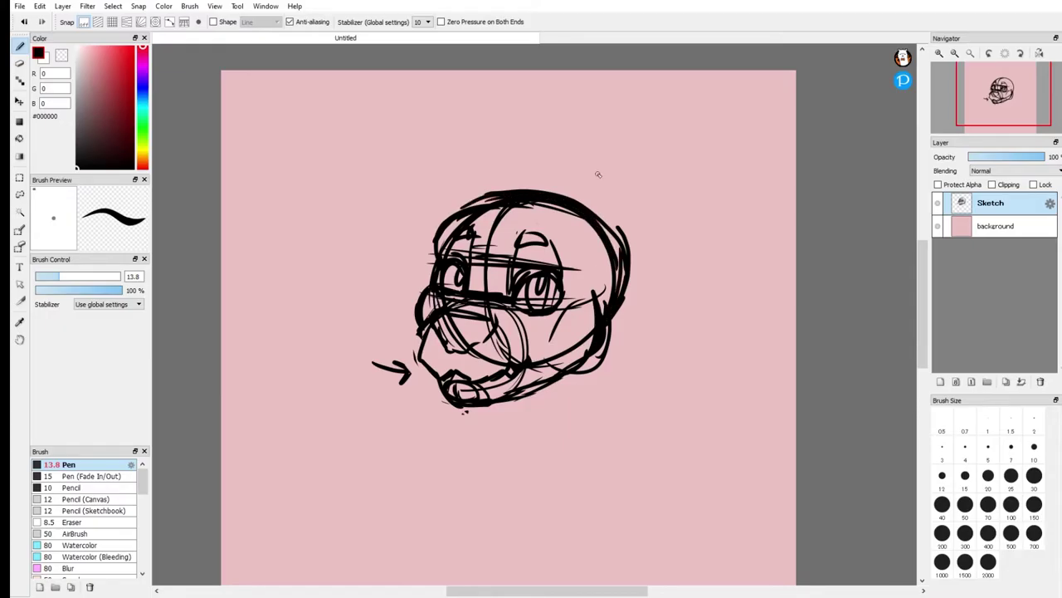
mouse_move(592, 229)
mouse_down()
mouse_move(585, 256)
mouse_move(594, 294)
mouse_up()
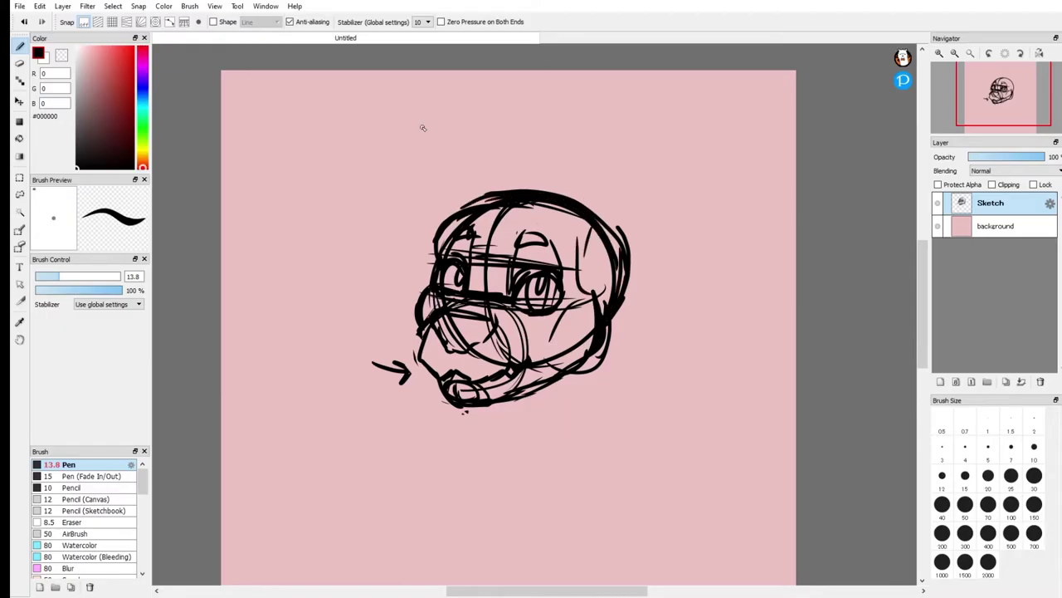
mouse_move(589, 230)
mouse_down()
mouse_move(586, 290)
mouse_move(601, 225)
mouse_move(584, 274)
mouse_up()
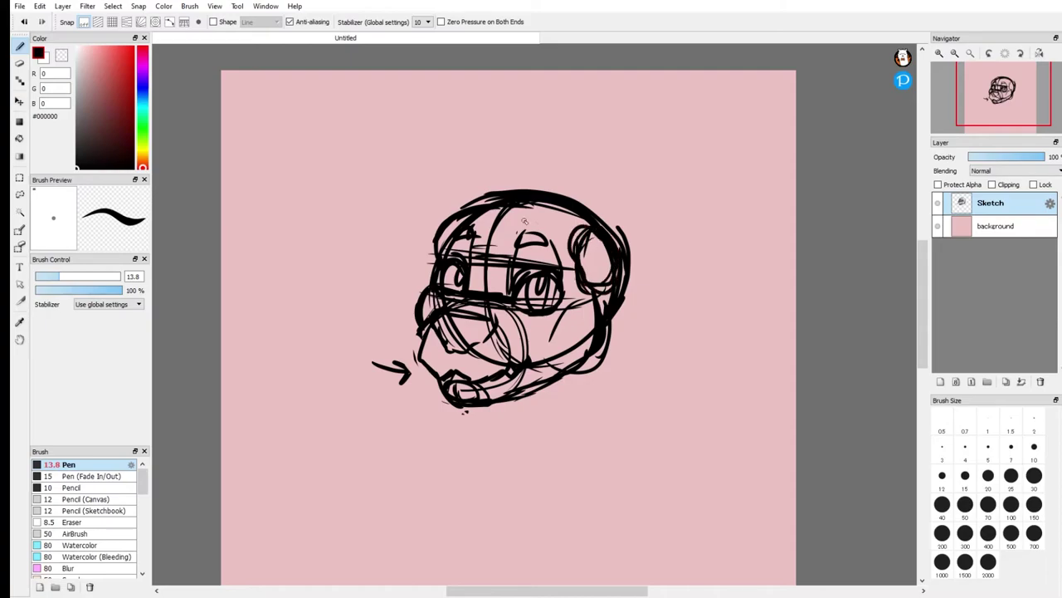
Draw two tall pointed ears on top of the head, redrawing the left one with a sharper tip.
mouse_move(539, 189)
mouse_down()
mouse_move(652, 152)
mouse_move(638, 245)
mouse_up()
mouse_move(501, 199)
mouse_down()
mouse_move(492, 142)
mouse_move(430, 175)
mouse_move(423, 239)
mouse_up()
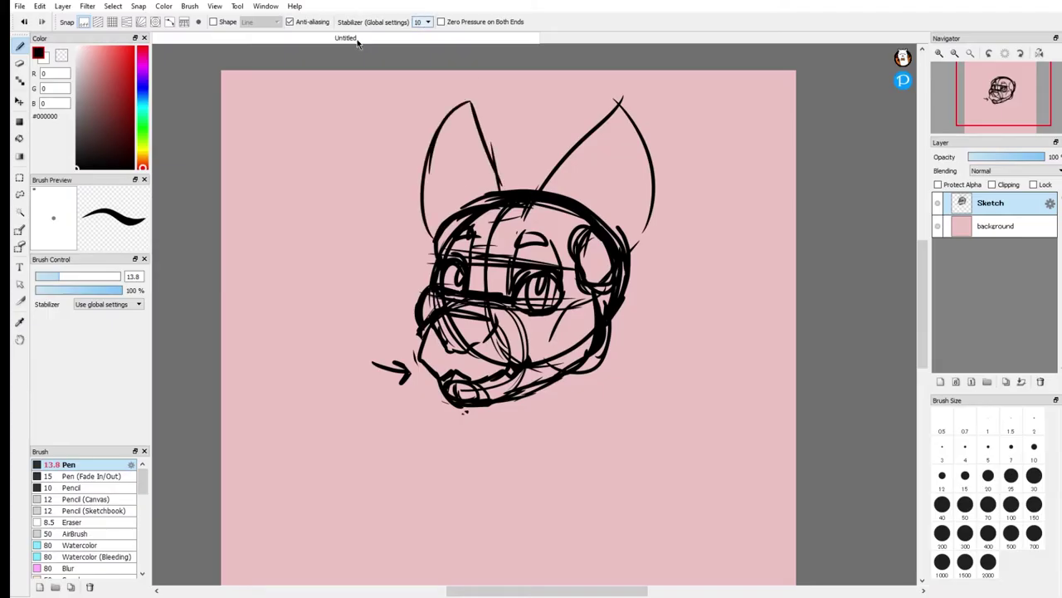
key(ctrl+z)
key(ctrl+z)
mouse_move(503, 189)
mouse_down()
mouse_move(478, 96)
mouse_move(423, 216)
mouse_move(429, 238)
mouse_move(476, 98)
mouse_up()
drag(477, 97, 444, 176)
Add the inner edge and jagged fur strokes inside the right ear, plus small strokes where the ears meet the forehead.
mouse_move(554, 221)
mouse_down()
mouse_move(587, 201)
mouse_move(597, 179)
mouse_up()
drag(617, 141, 589, 197)
mouse_move(622, 134)
mouse_down()
mouse_move(606, 149)
mouse_move(639, 237)
mouse_move(600, 196)
mouse_move(614, 195)
mouse_up()
drag(630, 188, 606, 230)
drag(623, 221, 593, 244)
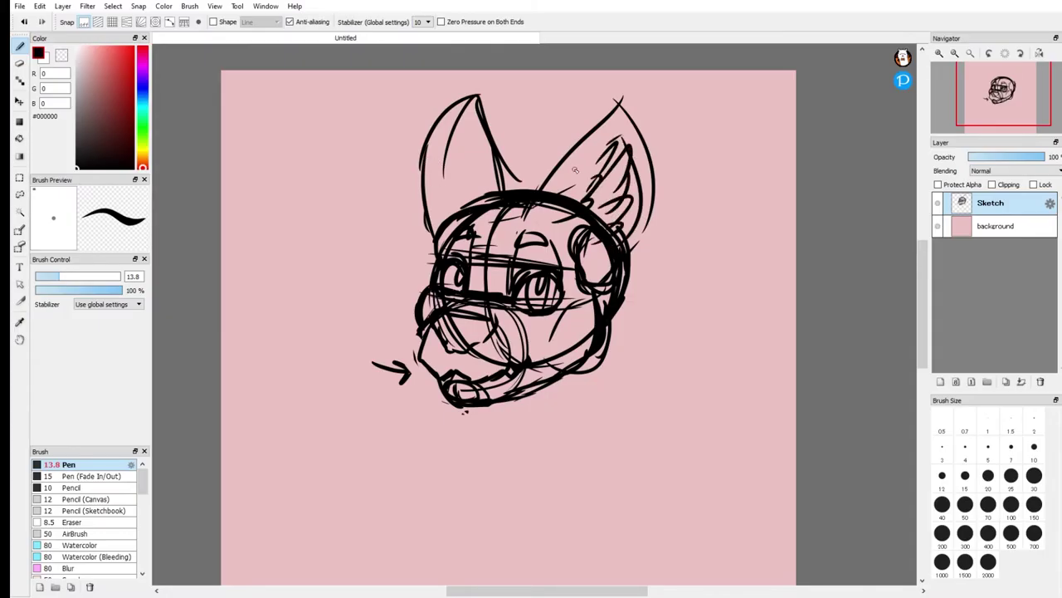
mouse_move(521, 185)
mouse_down()
mouse_move(479, 188)
mouse_move(568, 242)
mouse_up()
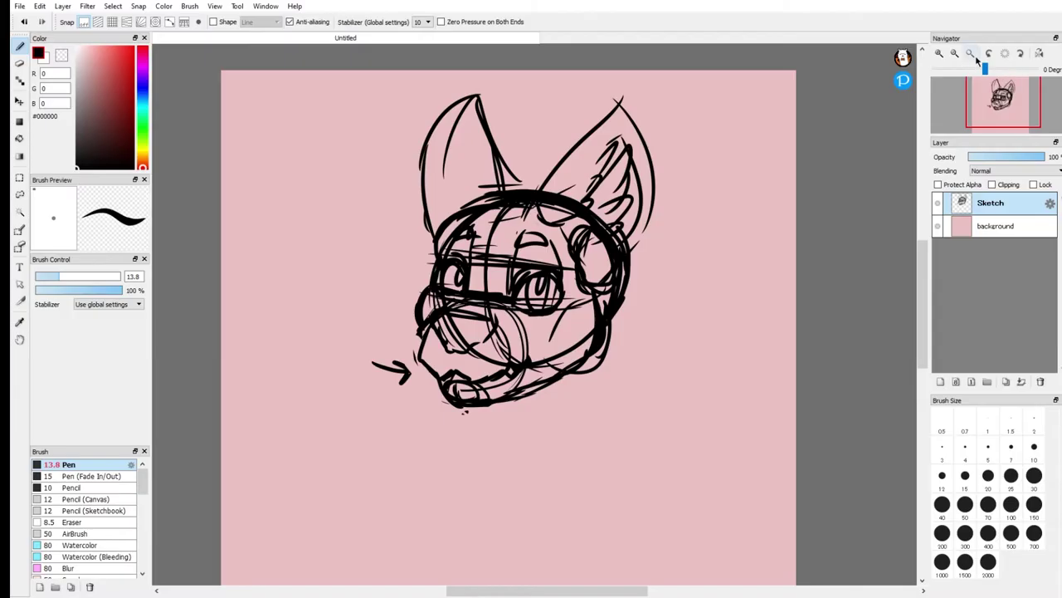
Lower the Sketch layer's opacity to 78%.
click(939, 52)
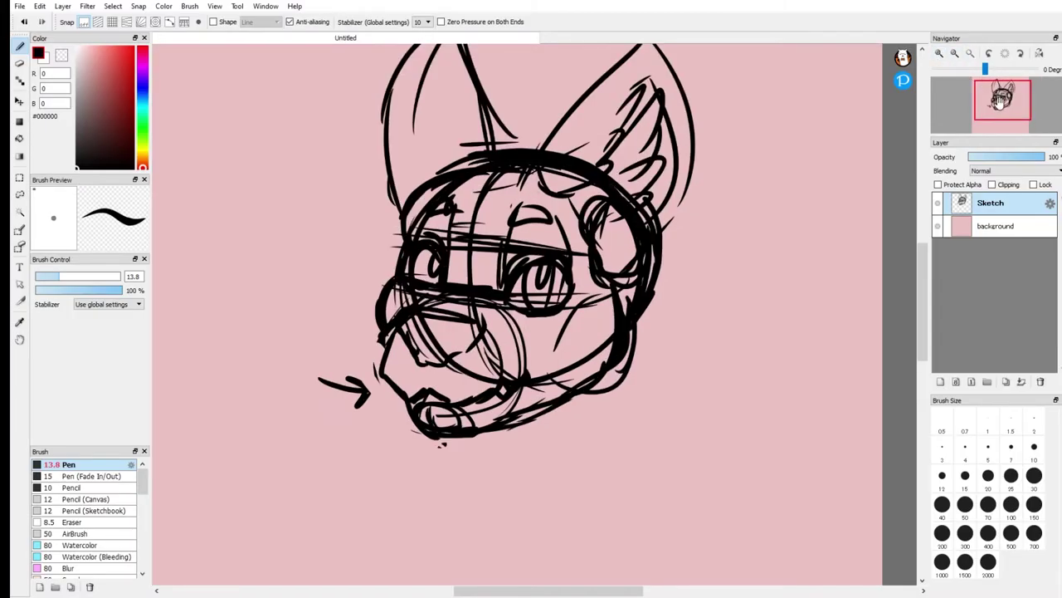
click(955, 53)
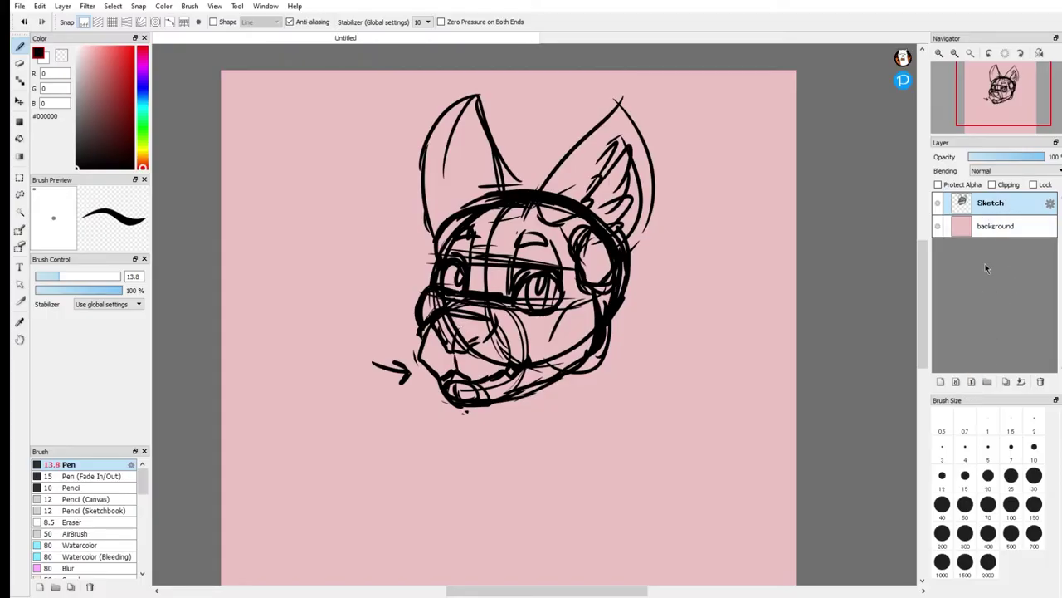
mouse_move(1010, 158)
mouse_down()
mouse_move(994, 158)
mouse_move(1058, 157)
mouse_up()
drag(434, 274, 611, 276)
mouse_move(498, 270)
mouse_down()
mouse_move(615, 274)
mouse_move(604, 280)
mouse_up()
drag(523, 250, 524, 264)
key(ctrl+z)
key(ctrl+z)
key(ctrl+z)
key(ctrl+z)
key(ctrl+z)
key(ctrl+z)
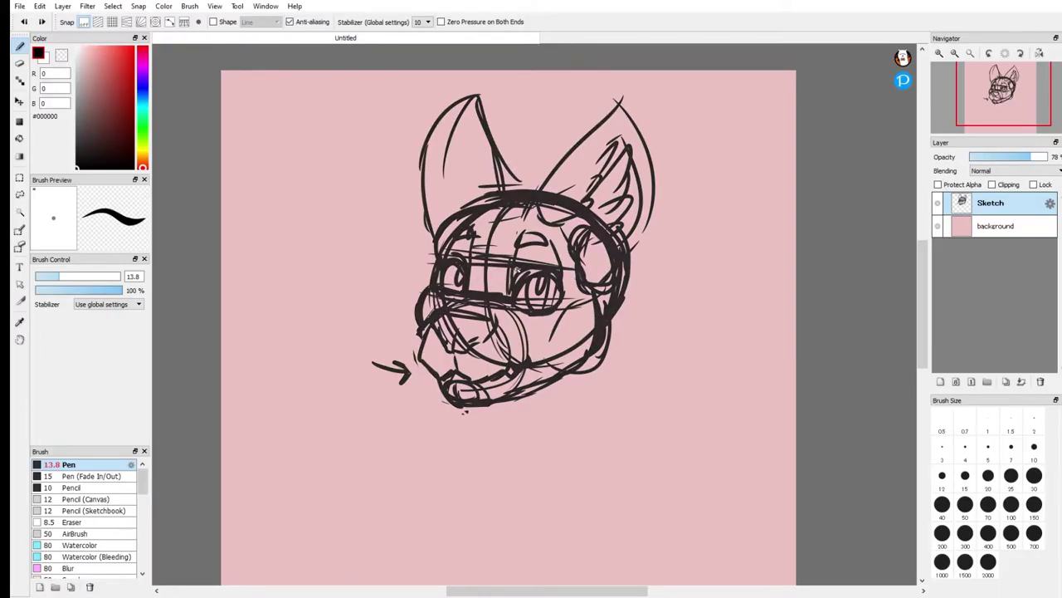
Draw short neck lines below the chin and jaw, and add inner contour strokes to the left ear.
drag(523, 389, 522, 409)
key(ctrl+z)
drag(484, 406, 477, 424)
mouse_move(577, 366)
mouse_down()
mouse_move(592, 410)
mouse_move(583, 410)
mouse_up()
drag(476, 108, 437, 195)
drag(440, 149, 430, 232)
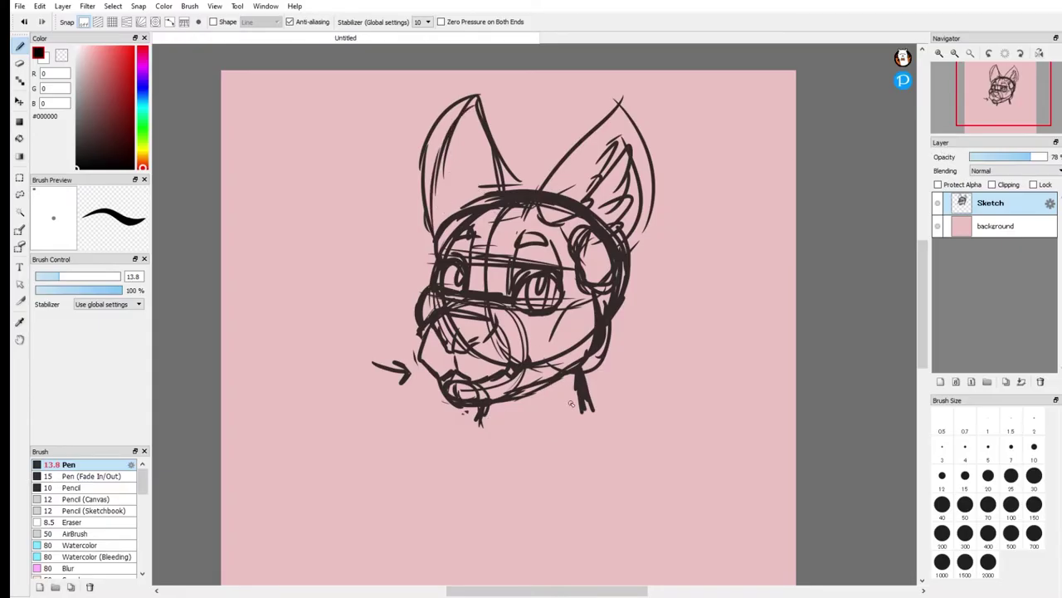
drag(478, 412, 441, 426)
drag(433, 428, 388, 459)
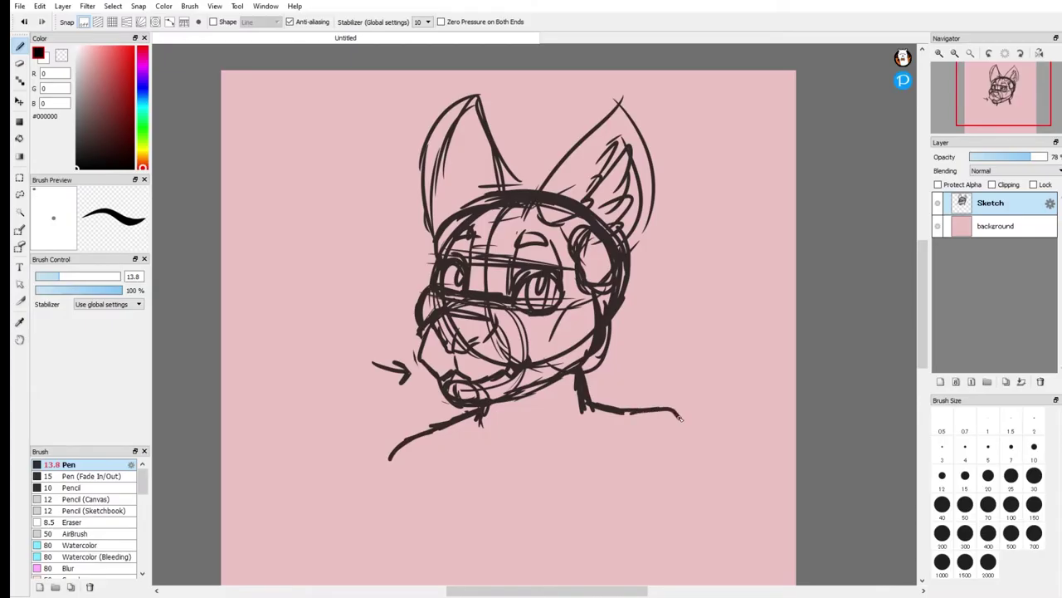
drag(555, 406, 569, 549)
drag(576, 421, 573, 423)
drag(570, 481, 592, 495)
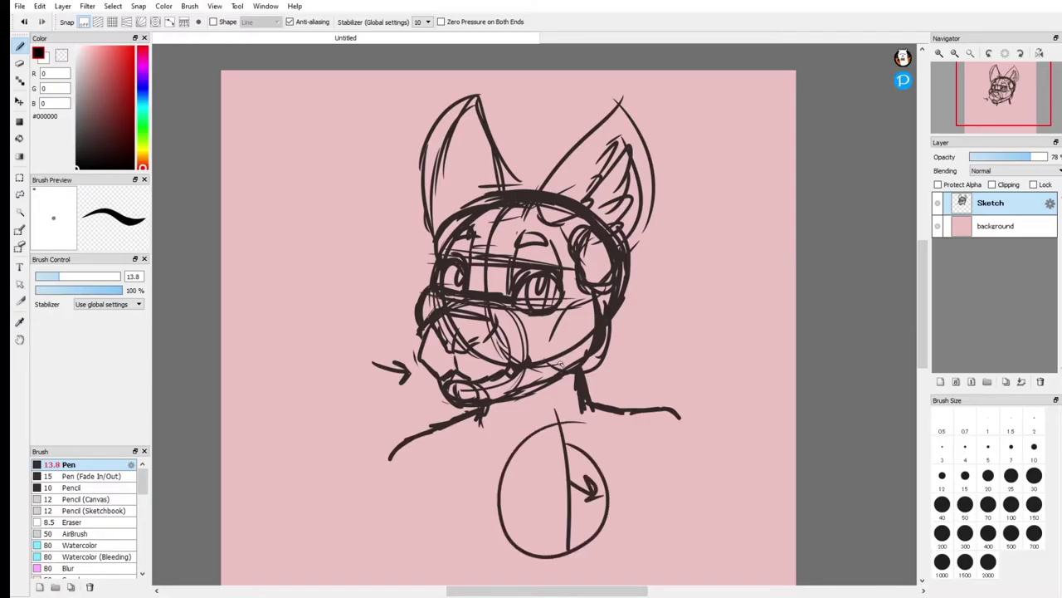
key(ctrl+z)
key(ctrl+z)
key(ctrl+z)
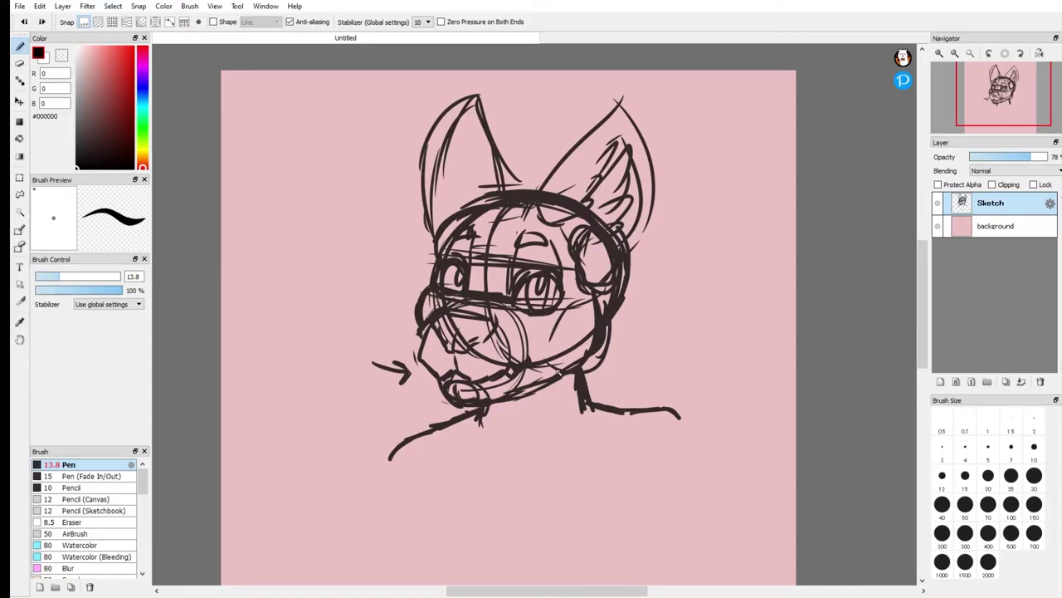
key(ctrl+z)
key(ctrl+z)
key(ctrl+z)
key(ctrl+z)
key(ctrl+z)
key(ctrl+z)
key(ctrl+z)
key(ctrl+z)
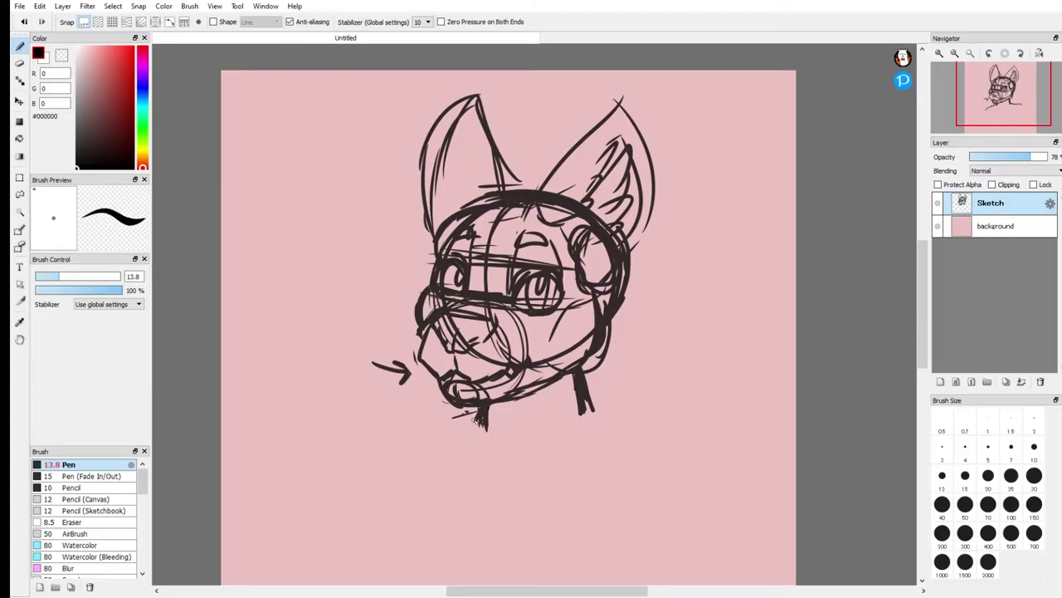
Draw shoulder lines on both sides of the neck, with pointed fur tufts at the throat and chest.
drag(591, 403, 621, 411)
drag(454, 434, 366, 432)
drag(633, 410, 688, 396)
drag(559, 386, 548, 430)
drag(541, 405, 513, 421)
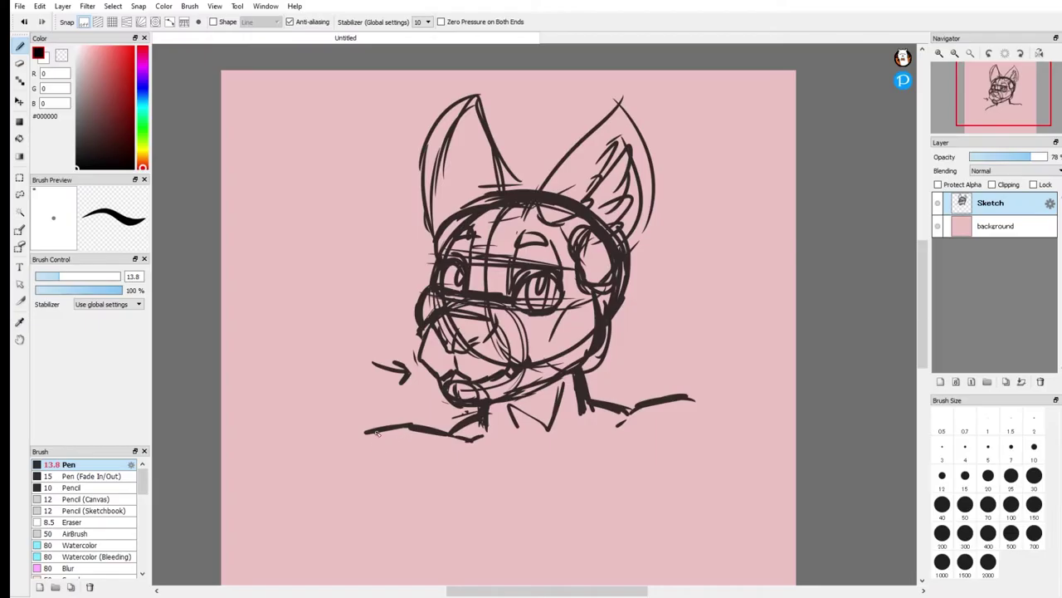
key(ctrl+z)
key(ctrl+z)
mouse_move(481, 422)
mouse_down()
mouse_move(450, 455)
mouse_move(503, 485)
mouse_up()
drag(604, 428, 632, 443)
Add jagged fur tufts along both cheeks and the back of the head, and a spiky hair tuft between the ears.
mouse_move(427, 291)
mouse_down()
mouse_move(407, 304)
mouse_move(413, 330)
mouse_up()
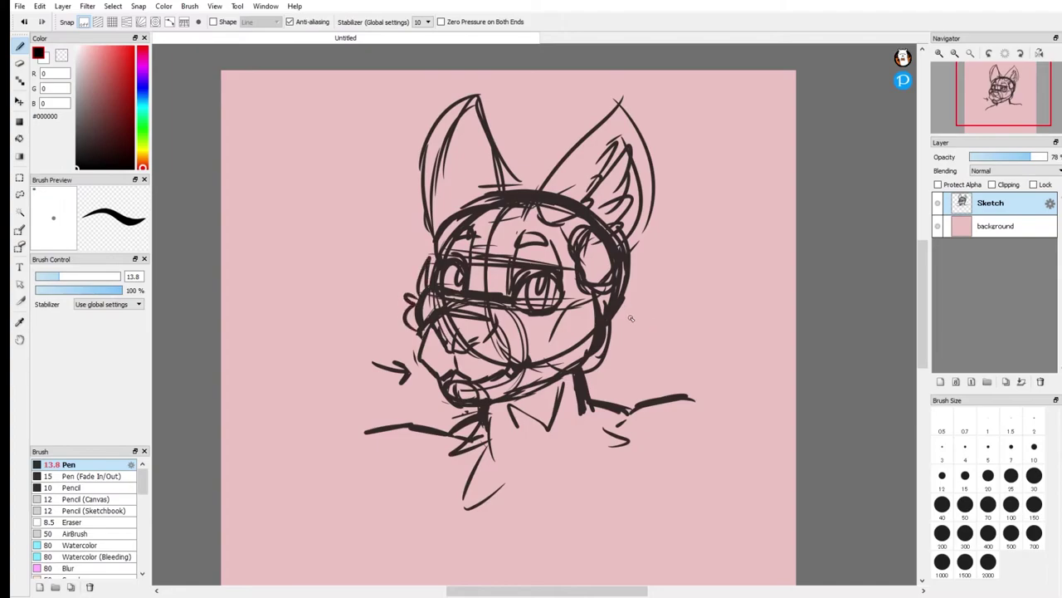
drag(628, 322, 606, 352)
drag(637, 237, 624, 261)
drag(639, 279, 619, 308)
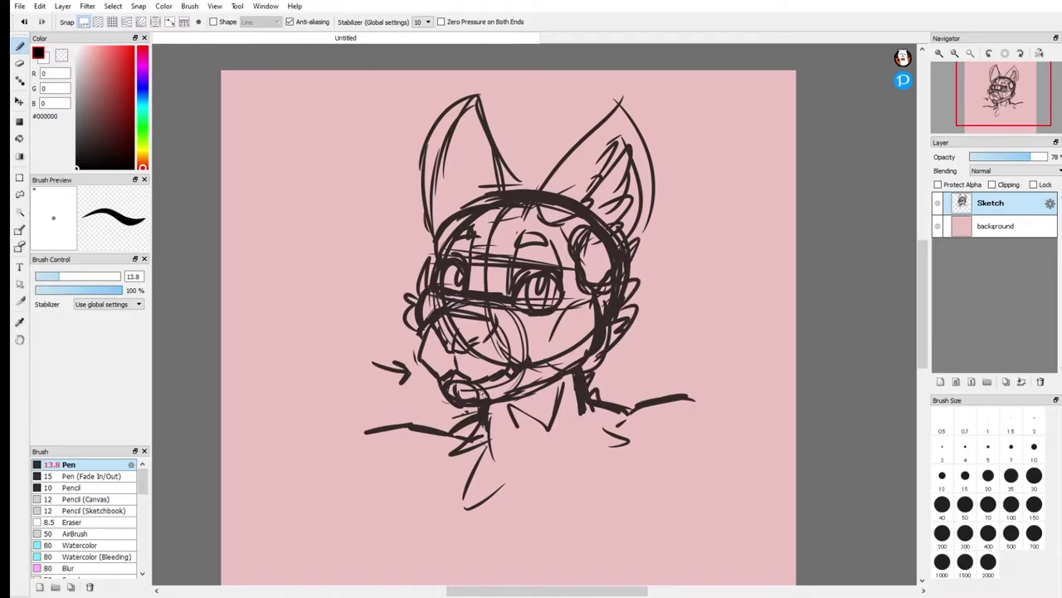
mouse_move(548, 187)
mouse_down()
mouse_move(524, 134)
mouse_move(482, 183)
mouse_up()
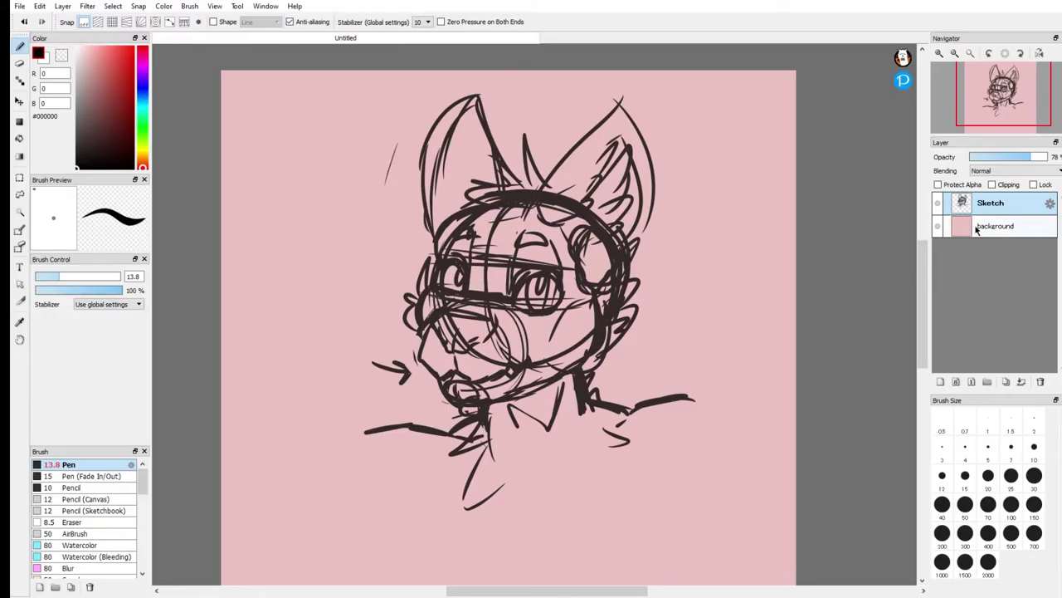
Fade the Sketch layer to 13% opacity and make a new empty layer above it the active layer.
drag(1009, 158, 987, 158)
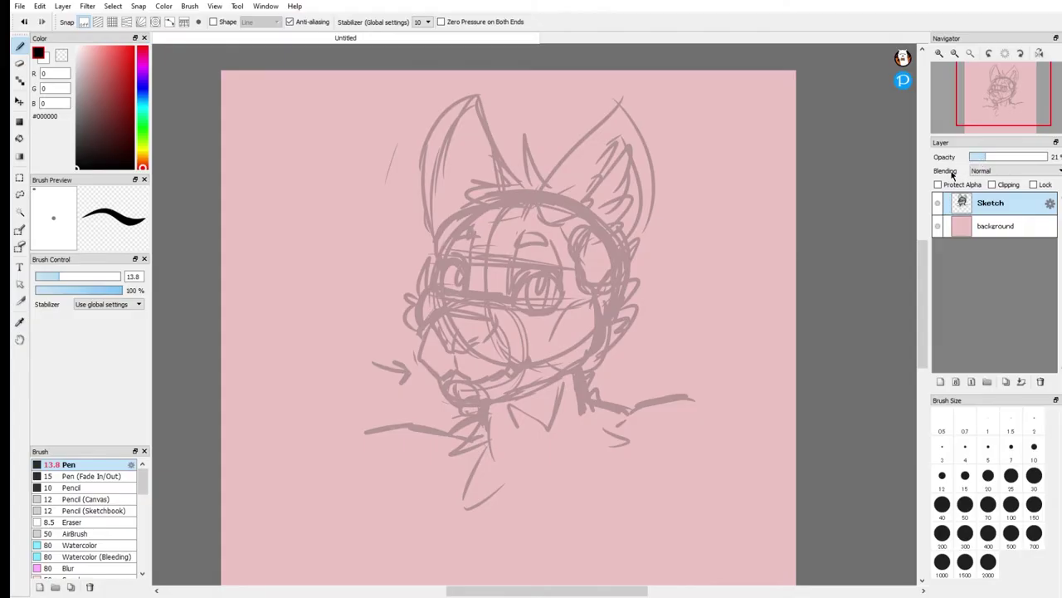
mouse_move(963, 71)
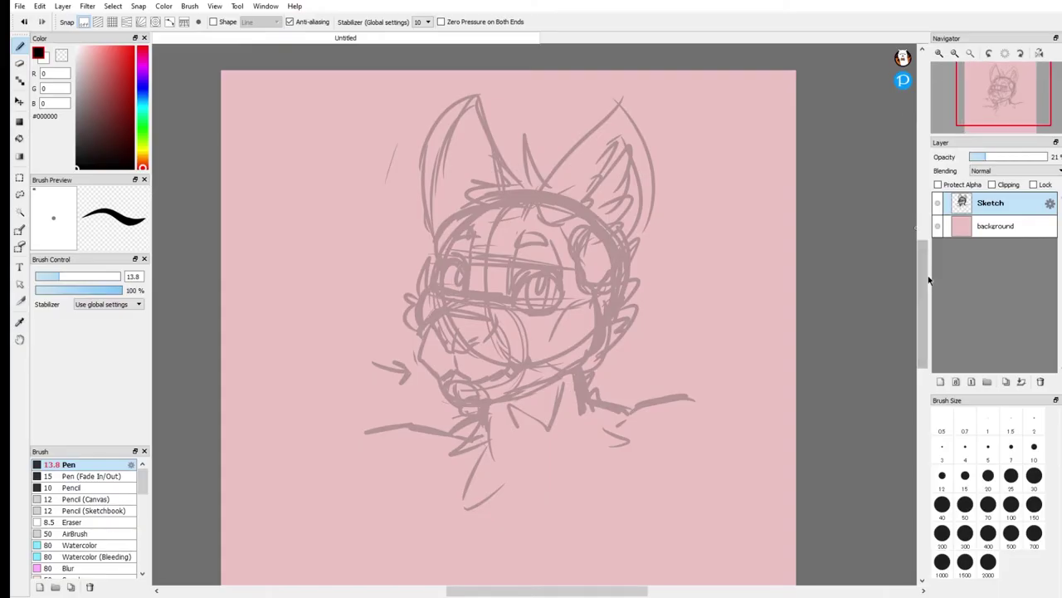
click(940, 381)
click(998, 226)
drag(982, 158, 972, 157)
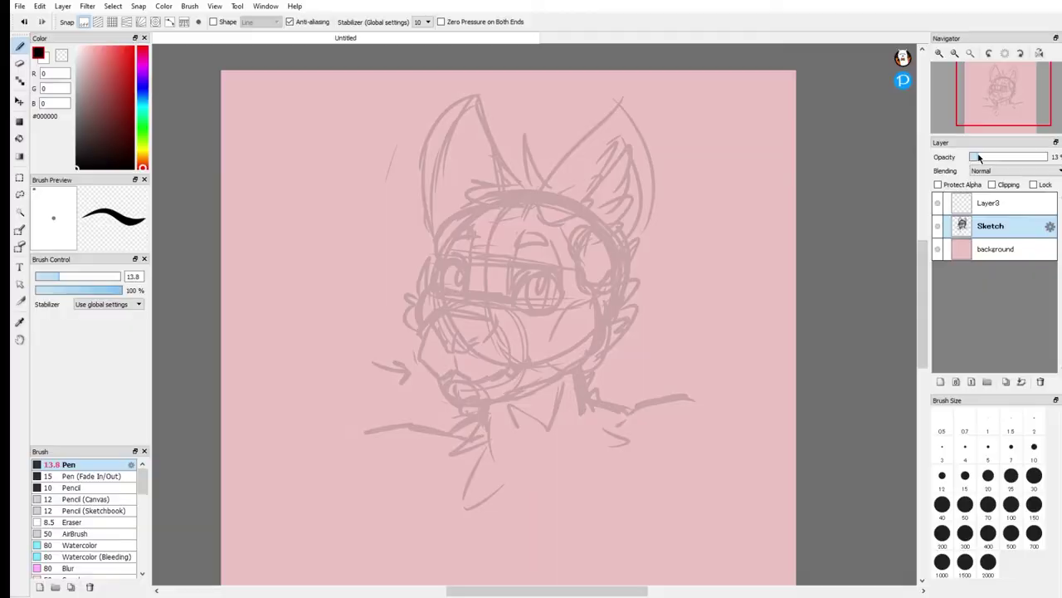
click(997, 203)
Set the Pen size to 16 and ink the outer outlines of both eyes over the faded sketch.
mouse_move(1003, 100)
mouse_down()
mouse_move(1000, 109)
mouse_move(1002, 100)
mouse_up()
click(938, 53)
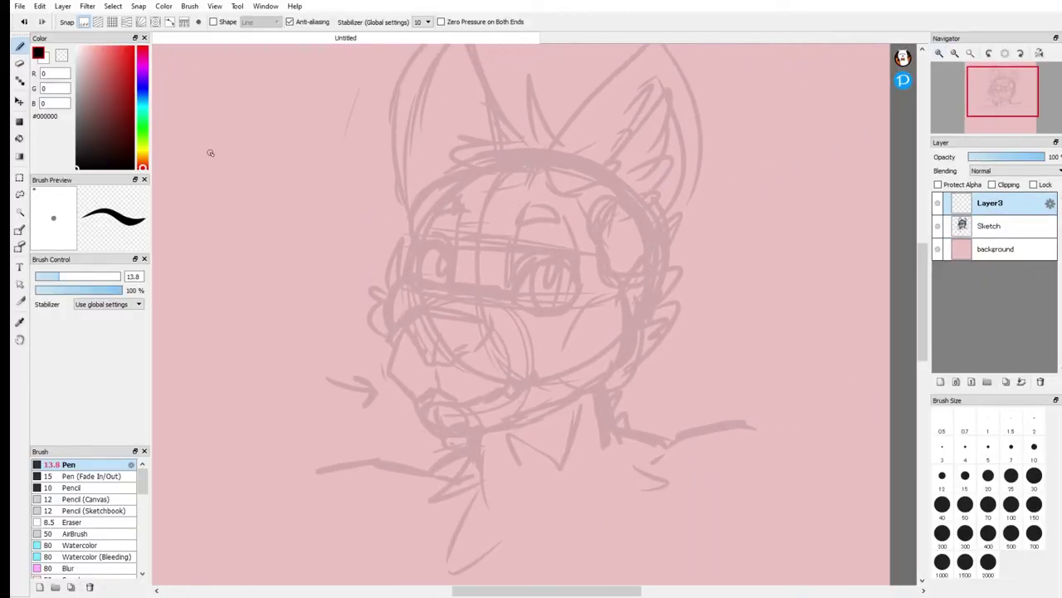
drag(55, 278, 66, 278)
drag(66, 277, 63, 272)
mouse_move(996, 98)
mouse_down()
mouse_move(988, 104)
mouse_move(1003, 100)
mouse_up()
click(955, 54)
click(956, 54)
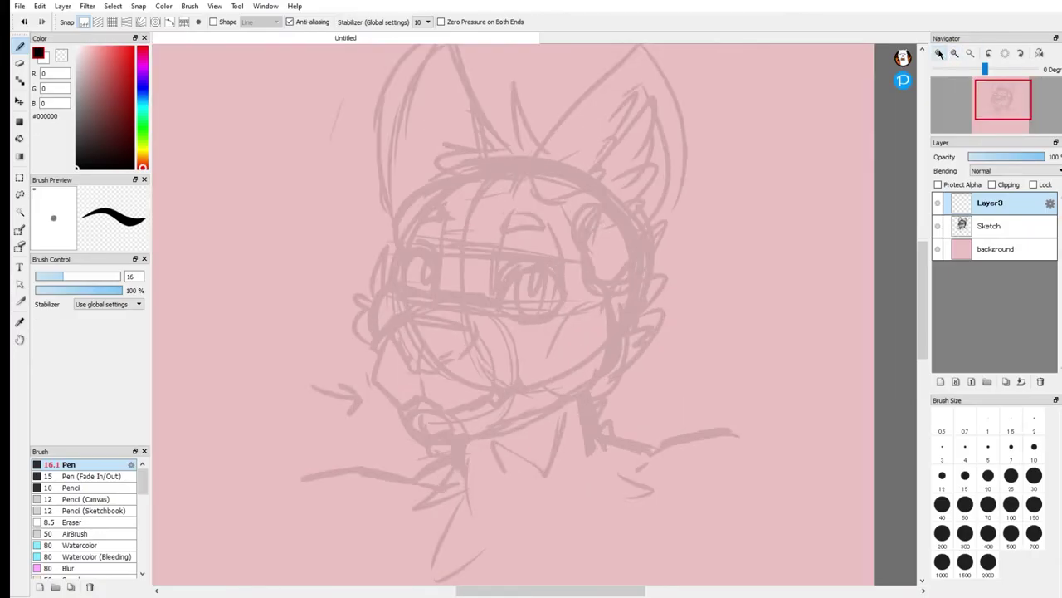
click(955, 54)
click(955, 53)
mouse_move(456, 303)
mouse_down()
mouse_move(494, 214)
mouse_move(572, 209)
mouse_move(606, 257)
mouse_move(597, 290)
mouse_up()
drag(601, 288, 514, 337)
mouse_move(312, 264)
mouse_down()
mouse_move(297, 177)
mouse_move(238, 221)
mouse_move(245, 291)
mouse_up()
mouse_move(315, 239)
mouse_down()
mouse_move(316, 173)
mouse_move(319, 242)
mouse_move(318, 206)
mouse_up()
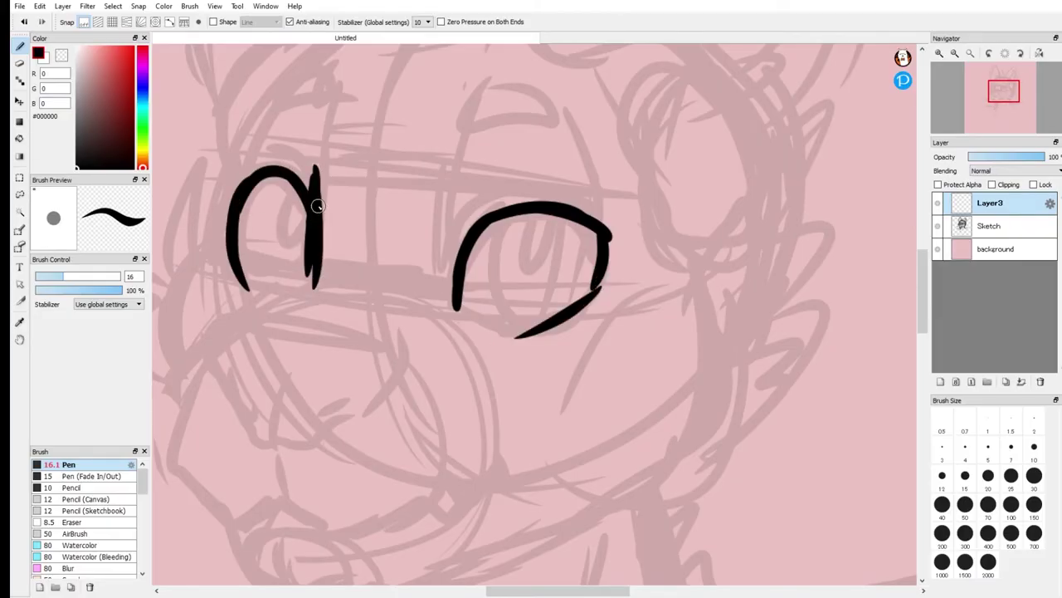
Ink the muzzle outline from the left eye's inner corner down the front, along with its upper bridge line.
drag(289, 299, 392, 310)
mouse_move(310, 247)
mouse_down()
mouse_move(278, 302)
mouse_move(435, 314)
mouse_up()
mouse_move(1004, 93)
mouse_down()
mouse_move(999, 103)
mouse_move(997, 93)
mouse_up()
mouse_move(463, 214)
mouse_down()
mouse_move(356, 290)
mouse_move(330, 362)
mouse_move(365, 419)
mouse_move(393, 439)
mouse_up()
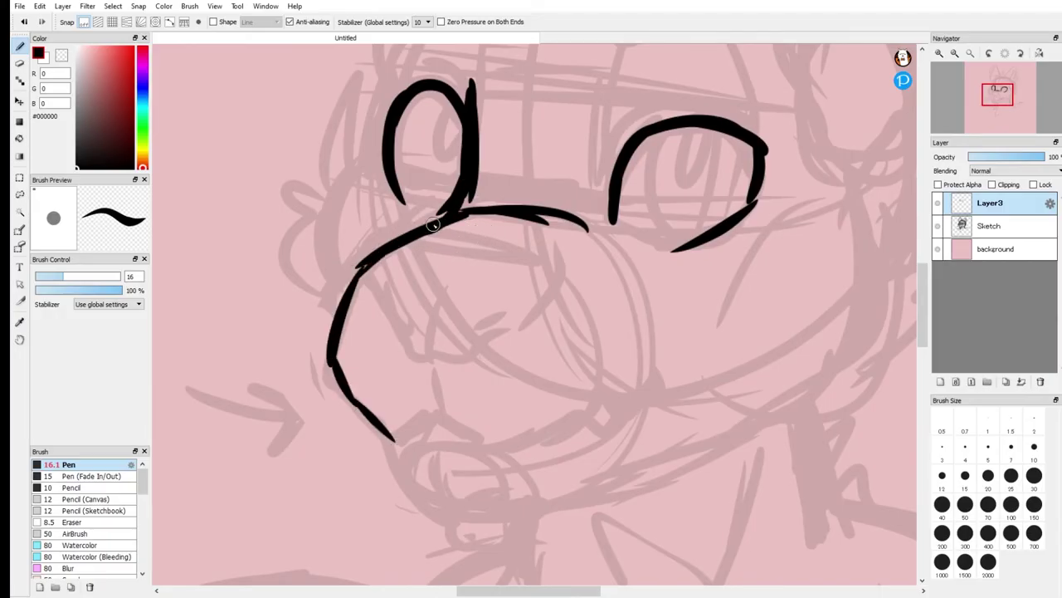
Erase the rough bridge line of the muzzle and redraw it with the Pen as a smooth curve toward the right eye.
click(20, 62)
mouse_move(581, 221)
mouse_down()
mouse_move(573, 254)
mouse_move(455, 217)
mouse_up()
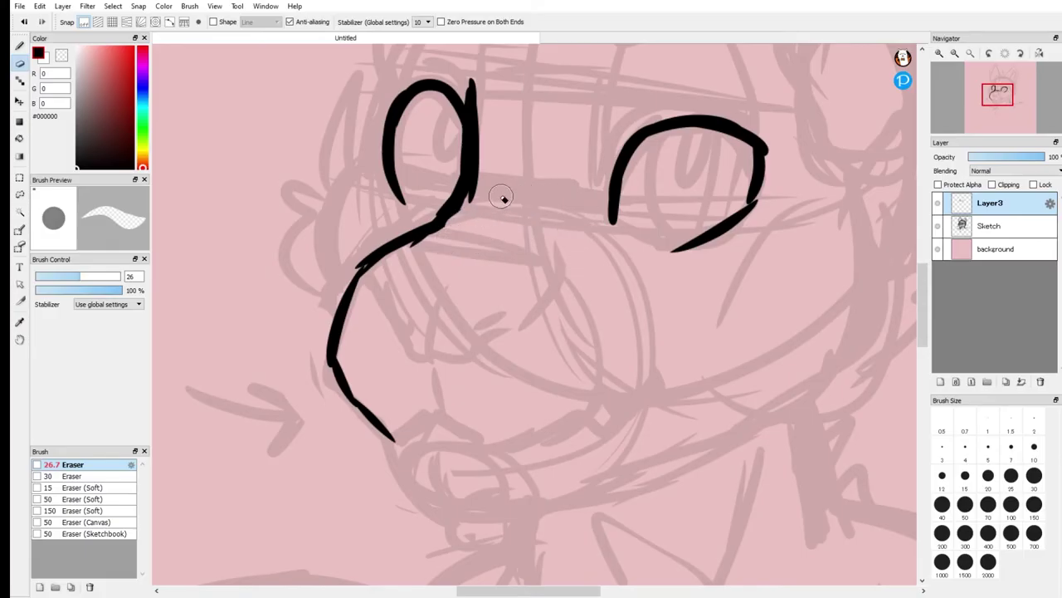
click(20, 50)
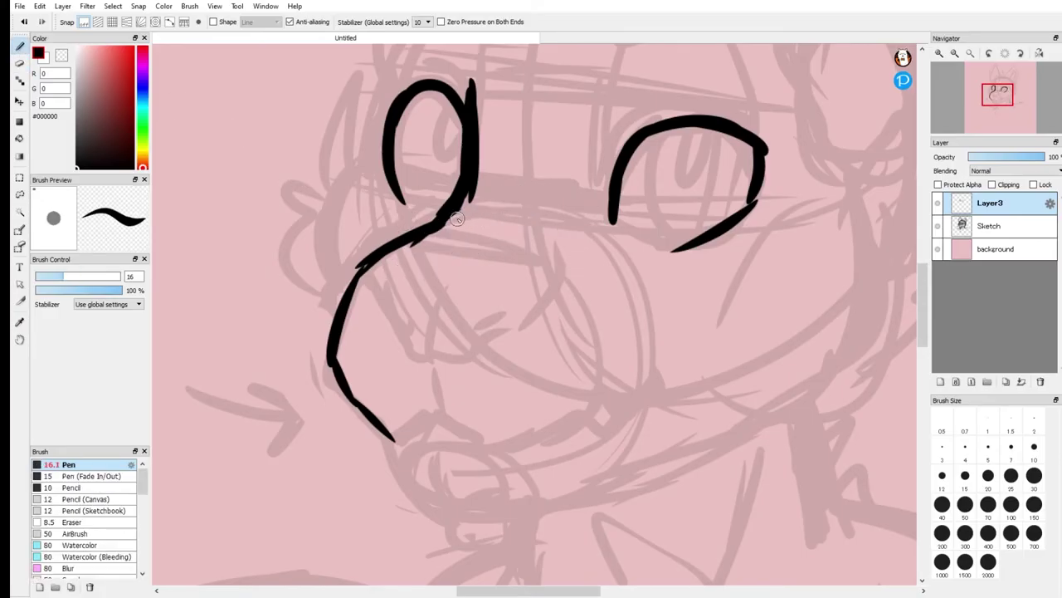
drag(463, 212, 569, 232)
key(ctrl+z)
mouse_move(465, 208)
mouse_down()
mouse_move(516, 201)
mouse_move(576, 241)
mouse_up()
key(ctrl+z)
mouse_move(464, 210)
mouse_down()
mouse_move(581, 229)
mouse_move(591, 244)
mouse_up()
Ink the iris and pupil of the right eye, and try out the iris and pupil of the left eye.
drag(1008, 108, 995, 88)
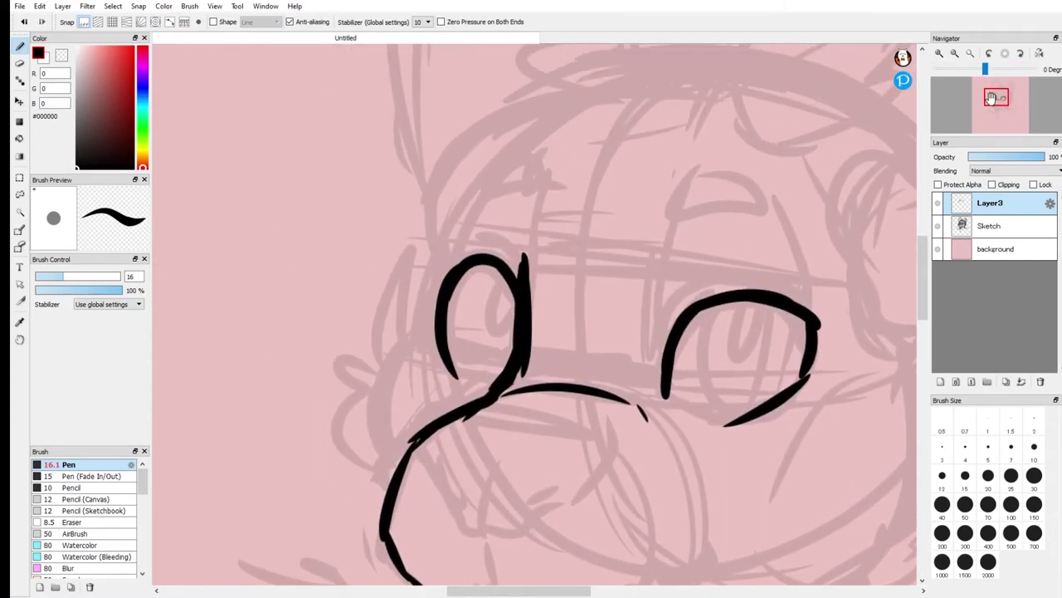
mouse_move(736, 306)
mouse_down()
mouse_move(711, 372)
mouse_move(794, 338)
mouse_move(786, 303)
mouse_up()
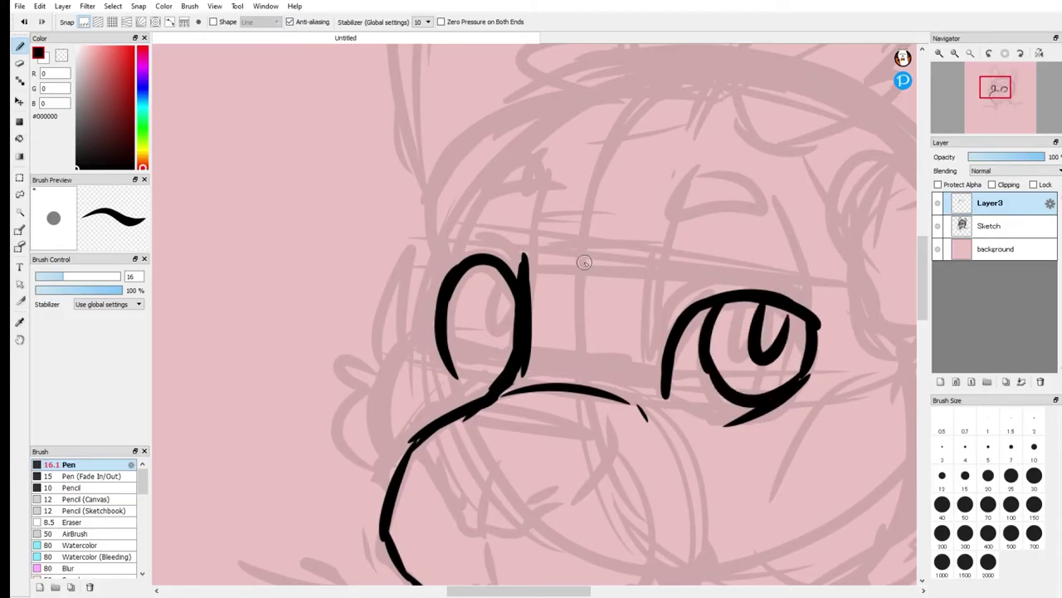
mouse_move(503, 272)
mouse_down()
mouse_move(486, 368)
mouse_move(498, 295)
mouse_move(508, 277)
mouse_move(523, 286)
mouse_move(528, 268)
mouse_move(519, 309)
mouse_up()
key(ctrl+z)
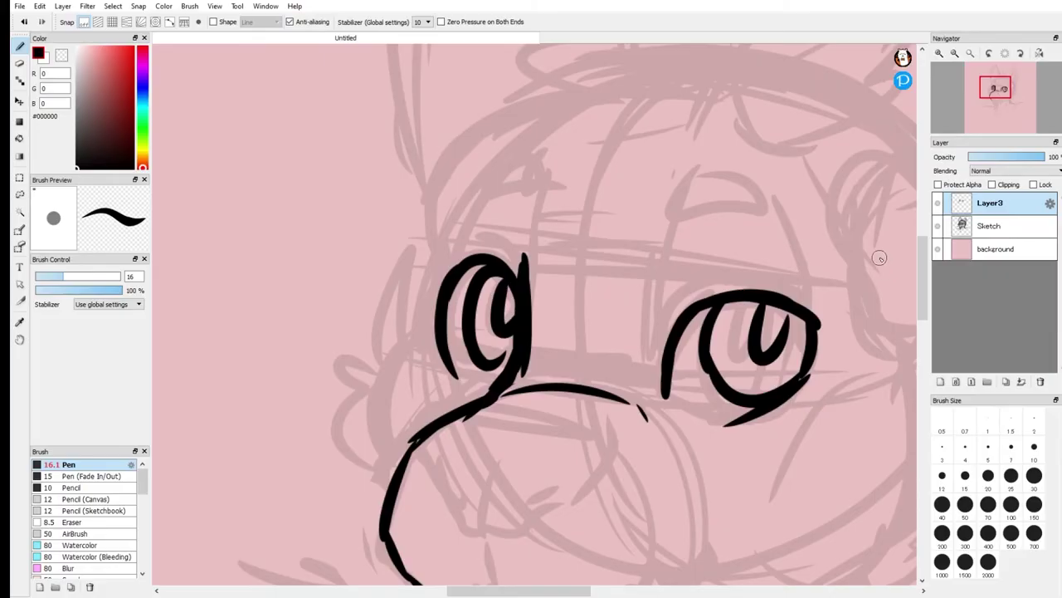
key(ctrl+z)
key(ctrl+z)
Thicken the upper eyelids of both eyes and strengthen the outer edge of the left eye.
drag(706, 314, 815, 336)
mouse_move(498, 279)
mouse_down()
mouse_move(522, 291)
mouse_move(453, 287)
mouse_move(472, 295)
mouse_move(465, 280)
mouse_move(448, 316)
mouse_up()
key(ctrl+z)
key(ctrl+z)
key(ctrl+z)
mouse_move(508, 288)
mouse_down()
mouse_move(457, 284)
mouse_move(452, 358)
mouse_up()
drag(465, 285, 456, 377)
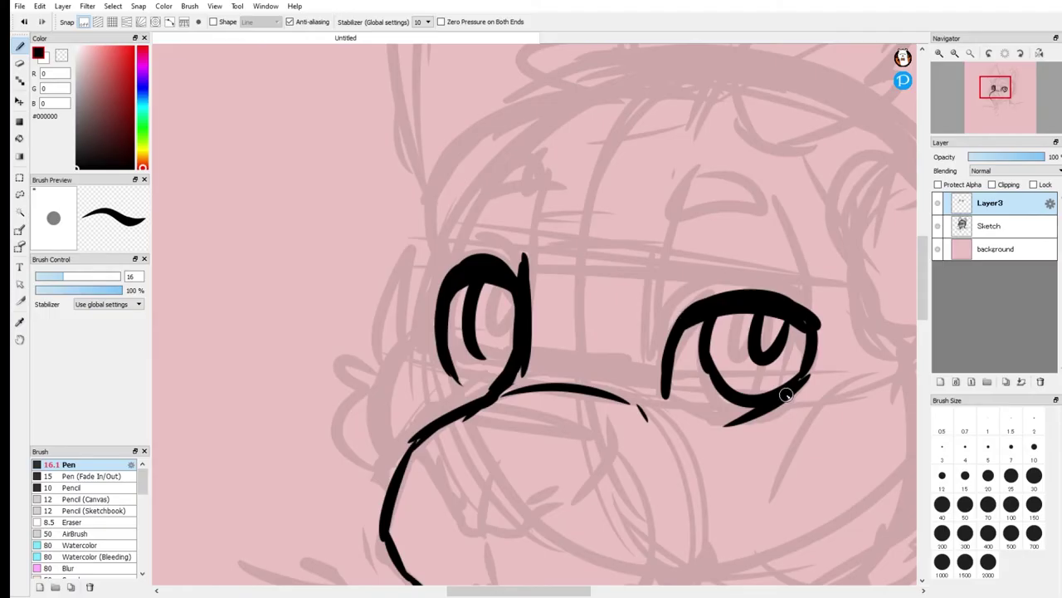
Thicken the right eye's lower lid, close the left iris and fill both pupils solid black.
drag(784, 386, 721, 417)
drag(475, 352, 516, 349)
drag(506, 287, 504, 323)
mouse_move(760, 347)
mouse_down()
mouse_move(770, 328)
mouse_move(763, 336)
mouse_move(769, 324)
mouse_move(752, 309)
mouse_move(815, 330)
mouse_up()
Examine the inked eyes and muzzle outline against the whole head sketch.
drag(996, 97, 999, 90)
click(939, 53)
click(939, 53)
click(957, 53)
click(957, 53)
click(957, 53)
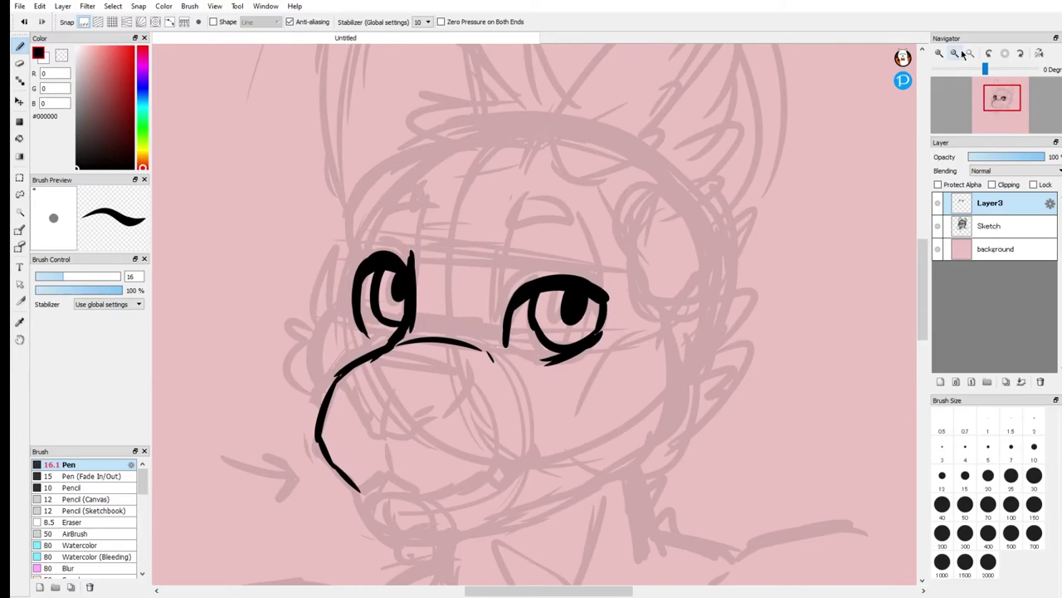
click(955, 53)
click(940, 53)
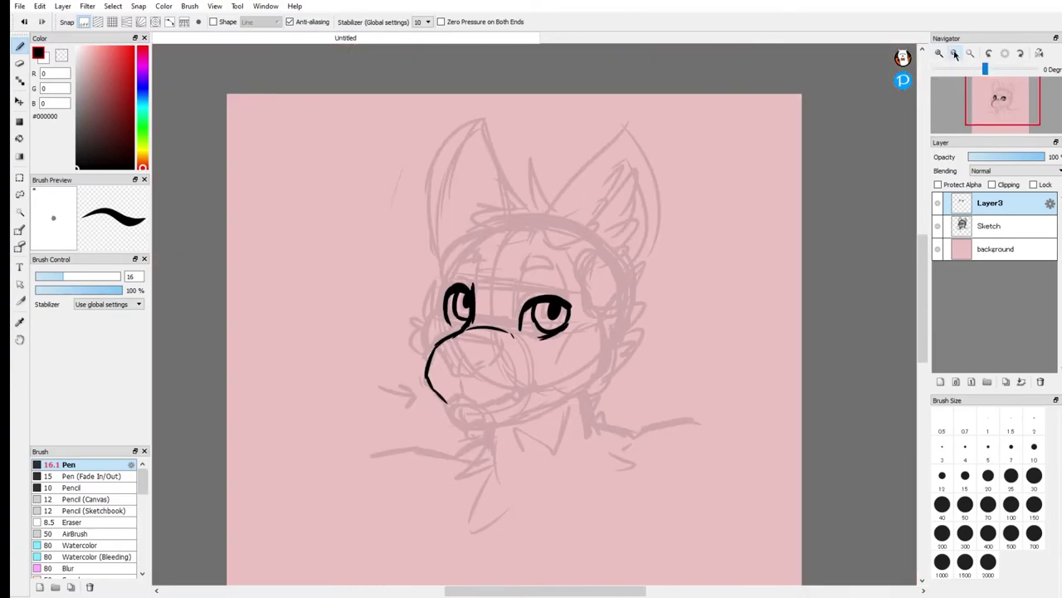
Ink the vertical bridge lines above both eyes and outline both eyebrows.
click(940, 54)
click(939, 54)
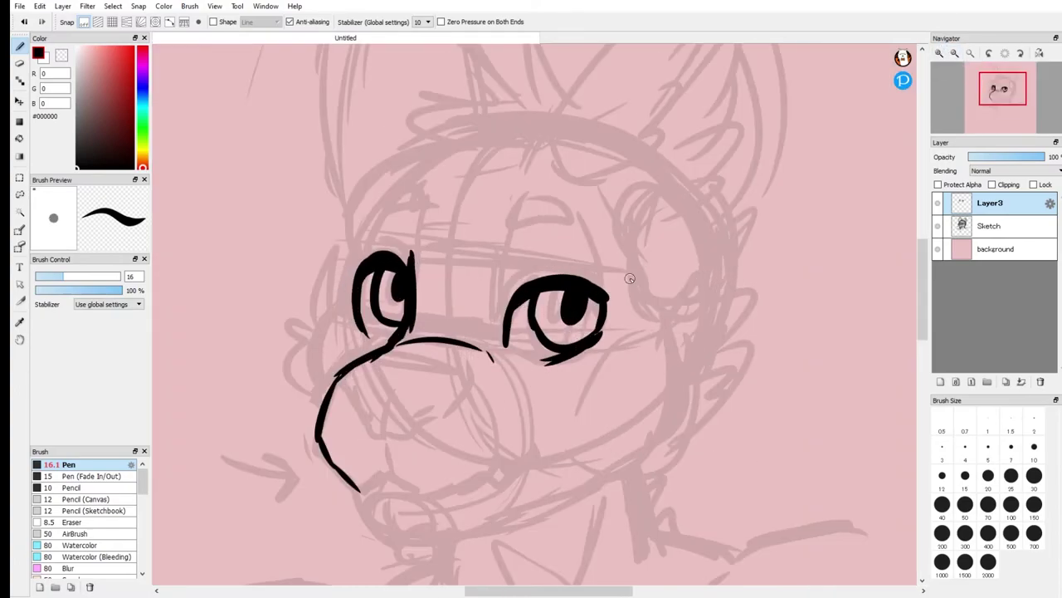
drag(609, 246, 640, 208)
key(ctrl+z)
drag(419, 202, 417, 278)
drag(502, 223, 501, 319)
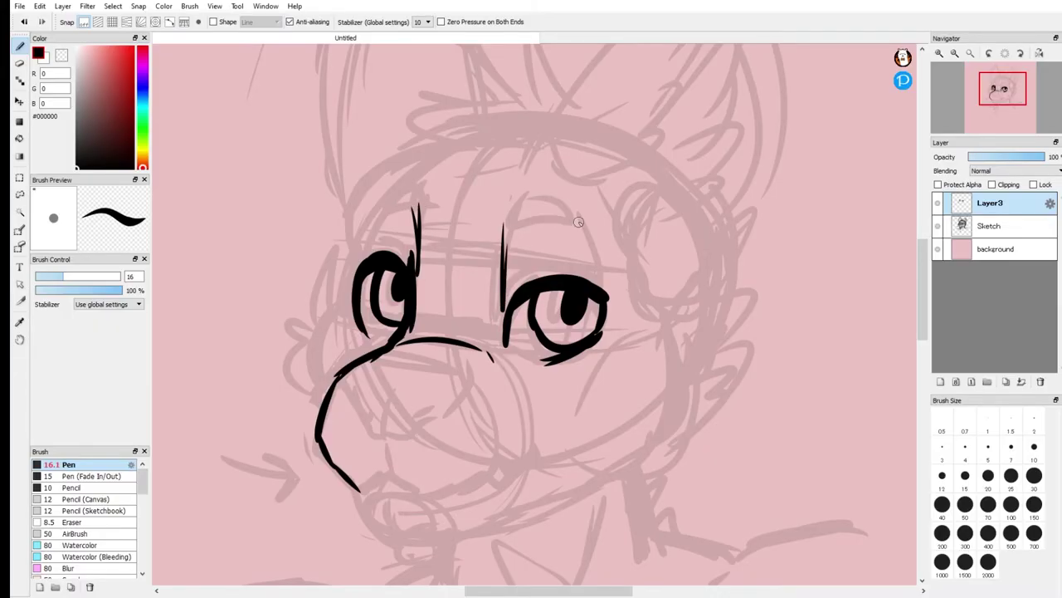
drag(567, 217, 598, 244)
drag(509, 238, 558, 224)
drag(561, 234, 517, 202)
mouse_move(382, 200)
mouse_down()
mouse_move(424, 214)
mouse_move(385, 205)
mouse_move(402, 200)
mouse_up()
Try hatching the area beneath both eyebrows, and undo the hatching.
drag(522, 239, 505, 265)
mouse_move(544, 235)
mouse_down()
mouse_move(517, 271)
mouse_move(541, 271)
mouse_up()
drag(586, 247, 564, 273)
mouse_move(384, 222)
mouse_down()
mouse_move(370, 254)
mouse_move(399, 248)
mouse_up()
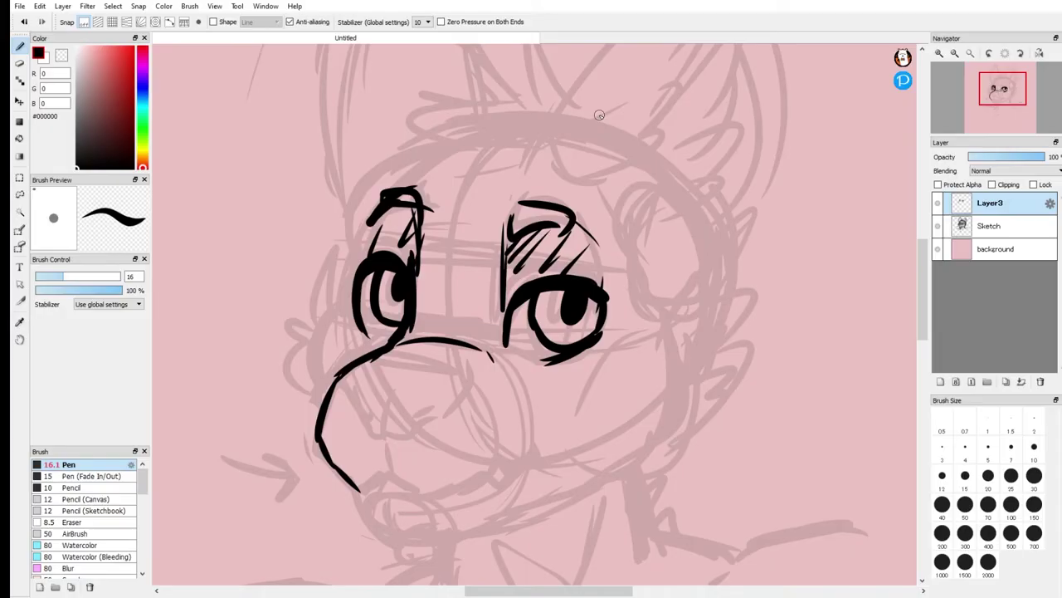
key(ctrl+z)
key(ctrl+z)
key(ctrl+z)
key(ctrl+z)
key(ctrl+z)
key(ctrl+z)
key(ctrl+z)
key(ctrl+z)
key(ctrl+z)
key(ctrl+z)
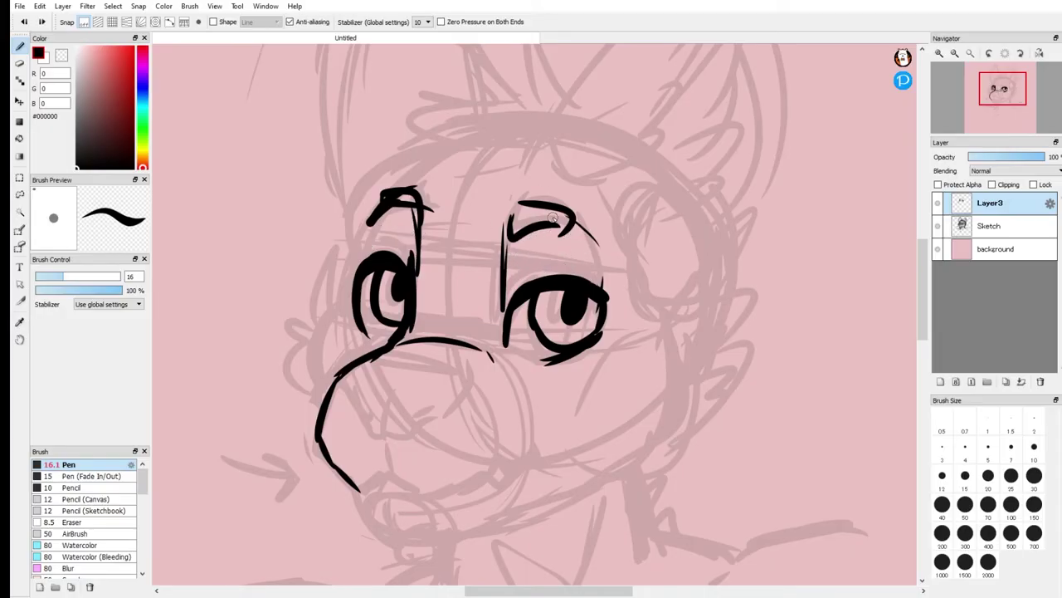
Ink the forehead and cheek outline, the jawline, the chin and the wavy mouth line over the sketch.
mouse_move(382, 176)
mouse_down()
mouse_move(498, 139)
mouse_move(573, 142)
mouse_up()
mouse_move(404, 157)
mouse_down()
mouse_move(346, 206)
mouse_move(357, 276)
mouse_move(320, 390)
mouse_up()
key(ctrl+z)
drag(357, 273, 326, 377)
mouse_move(681, 352)
mouse_down()
mouse_move(687, 410)
mouse_move(643, 464)
mouse_move(465, 540)
mouse_up()
mouse_move(362, 492)
mouse_down()
mouse_move(427, 545)
mouse_move(507, 515)
mouse_up()
mouse_move(359, 490)
mouse_down()
mouse_move(448, 494)
mouse_move(520, 466)
mouse_up()
Try out a rounded nose with nostril marks and a line down to the mouth, and undo it.
mouse_move(375, 358)
mouse_down()
mouse_move(365, 370)
mouse_move(371, 437)
mouse_move(459, 415)
mouse_move(462, 384)
mouse_up()
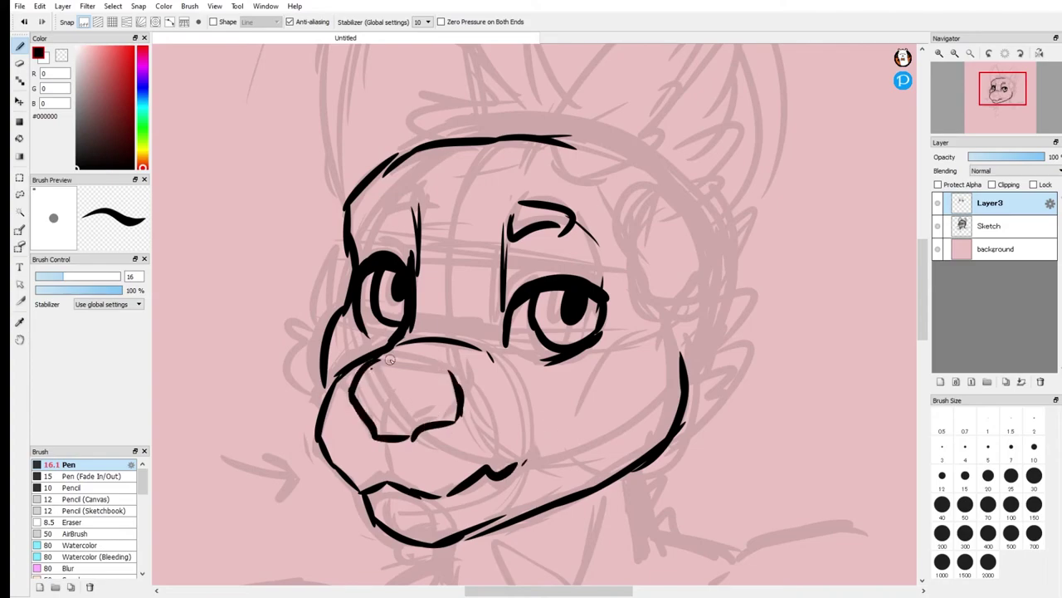
drag(373, 365, 455, 406)
mouse_move(387, 401)
mouse_down()
mouse_move(381, 434)
mouse_move(440, 418)
mouse_up()
drag(387, 446, 389, 481)
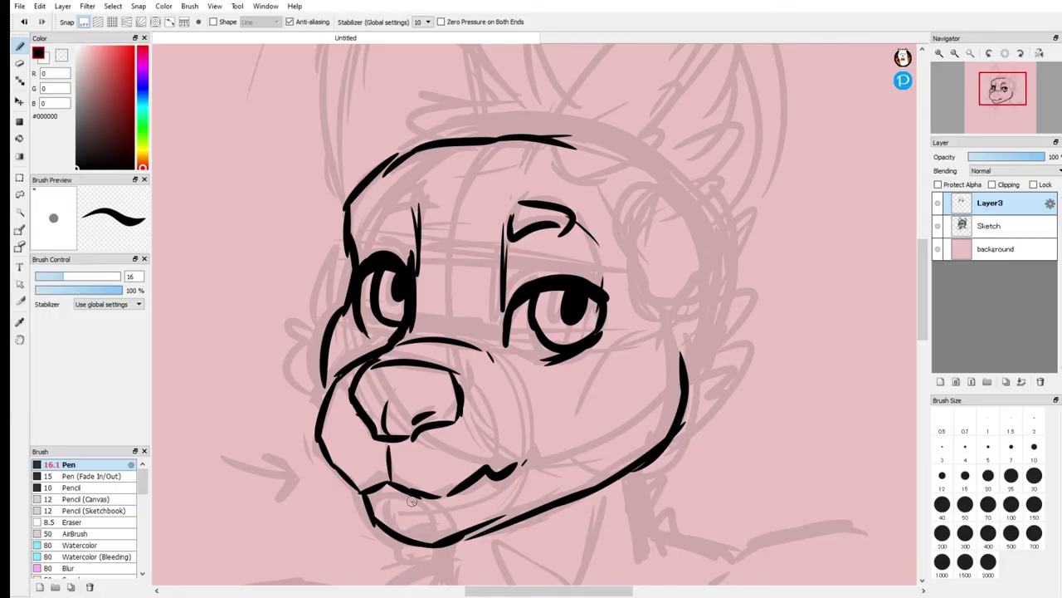
key(ctrl+z)
key(ctrl+z)
key(ctrl+z)
key(ctrl+z)
key(ctrl+z)
key(ctrl+z)
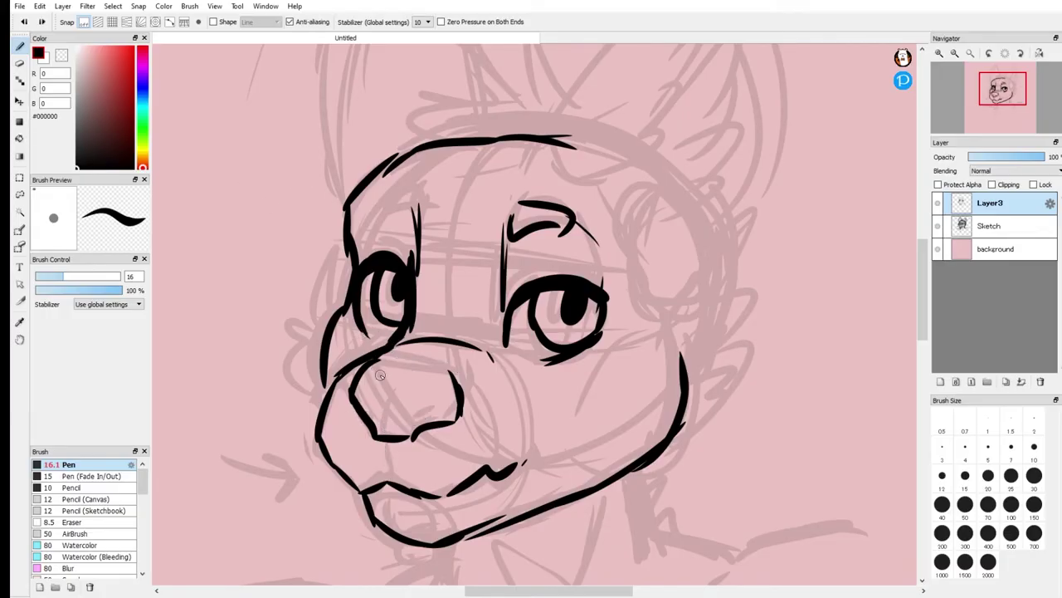
key(ctrl+z)
key(ctrl+z)
Ink the nose outline with a top crease and nostrils, and connect it to the mouth with a vertical line.
mouse_move(371, 361)
mouse_down()
mouse_move(348, 407)
mouse_move(382, 440)
mouse_move(436, 409)
mouse_up()
mouse_move(353, 372)
mouse_down()
mouse_move(419, 355)
mouse_move(450, 372)
mouse_move(425, 416)
mouse_move(439, 373)
mouse_up()
drag(388, 410, 383, 431)
mouse_move(432, 402)
mouse_down()
mouse_move(370, 420)
mouse_move(387, 480)
mouse_up()
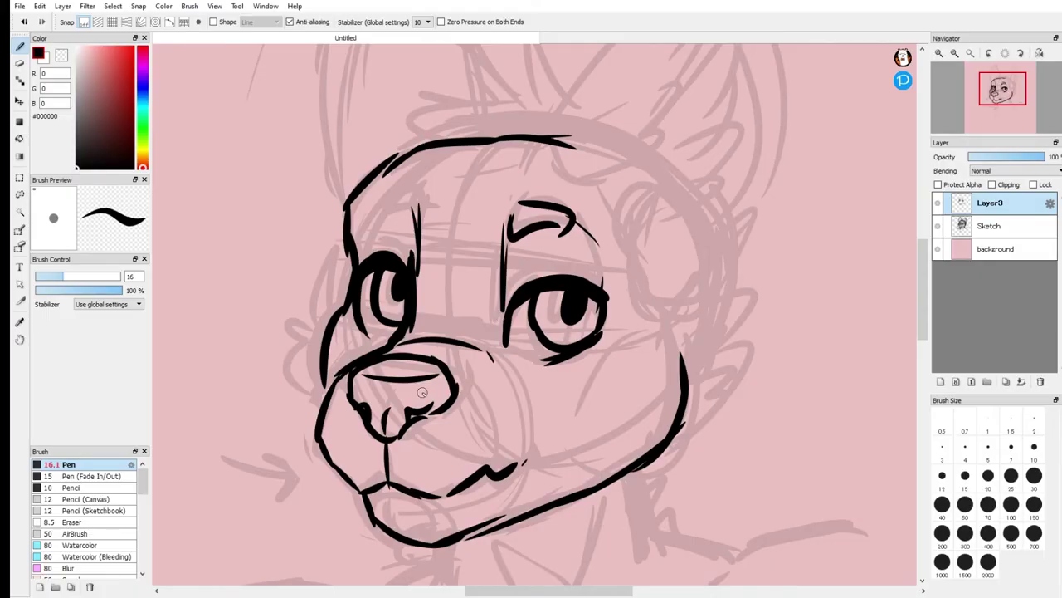
Try filling the top of the nose solid black, and undo the fill strokes.
mouse_move(368, 366)
mouse_down()
mouse_move(423, 372)
mouse_move(431, 384)
mouse_up()
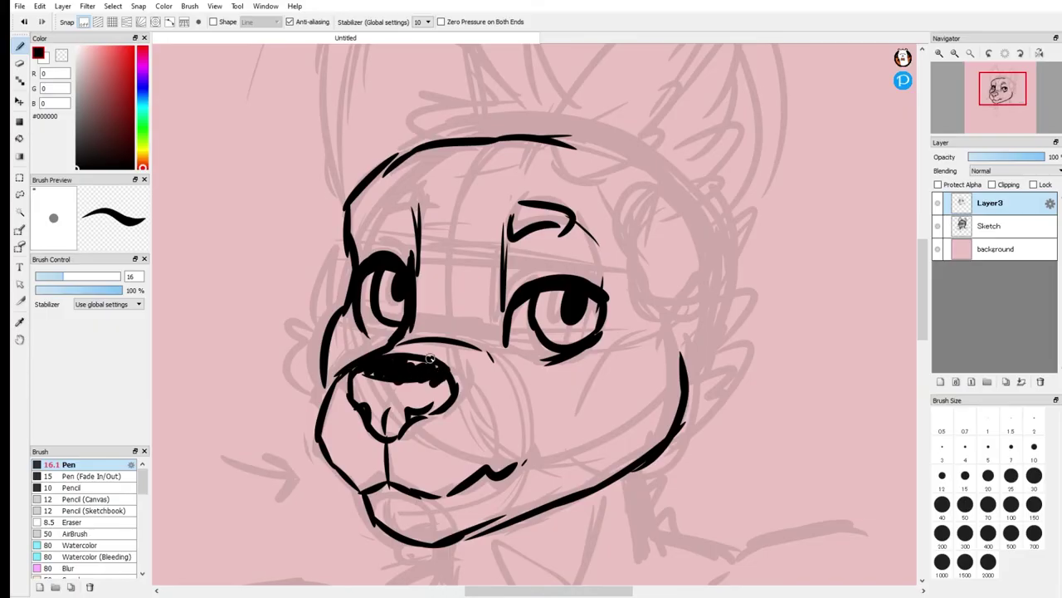
key(ctrl+z)
key(ctrl+z)
Strengthen the line below the nose and its top crease, and thicken the right eye's upper lid.
drag(385, 486, 386, 440)
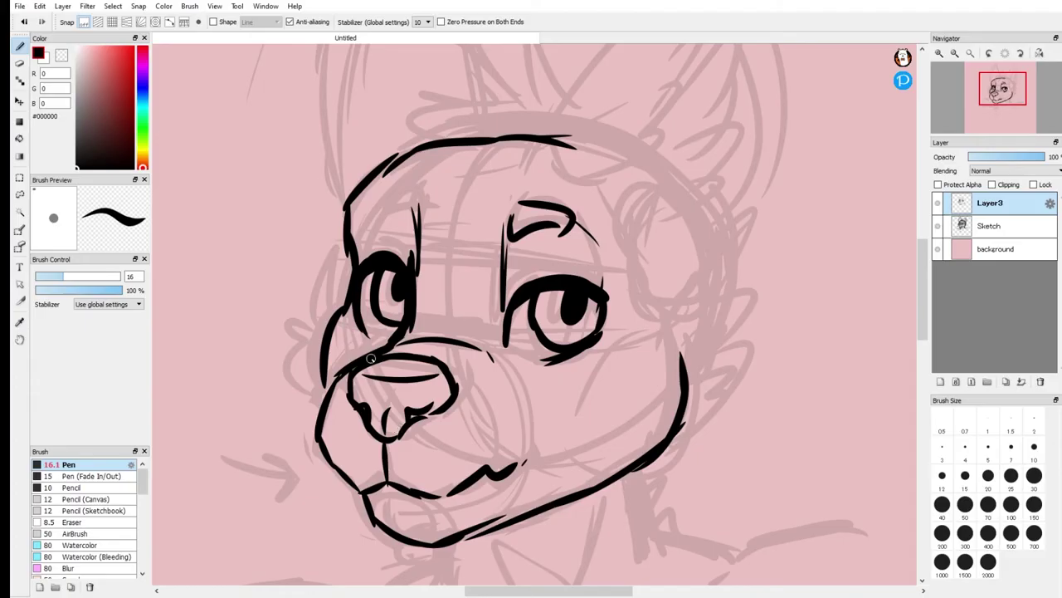
drag(406, 379, 435, 379)
mouse_move(504, 302)
mouse_down()
mouse_move(555, 273)
mouse_move(593, 289)
mouse_up()
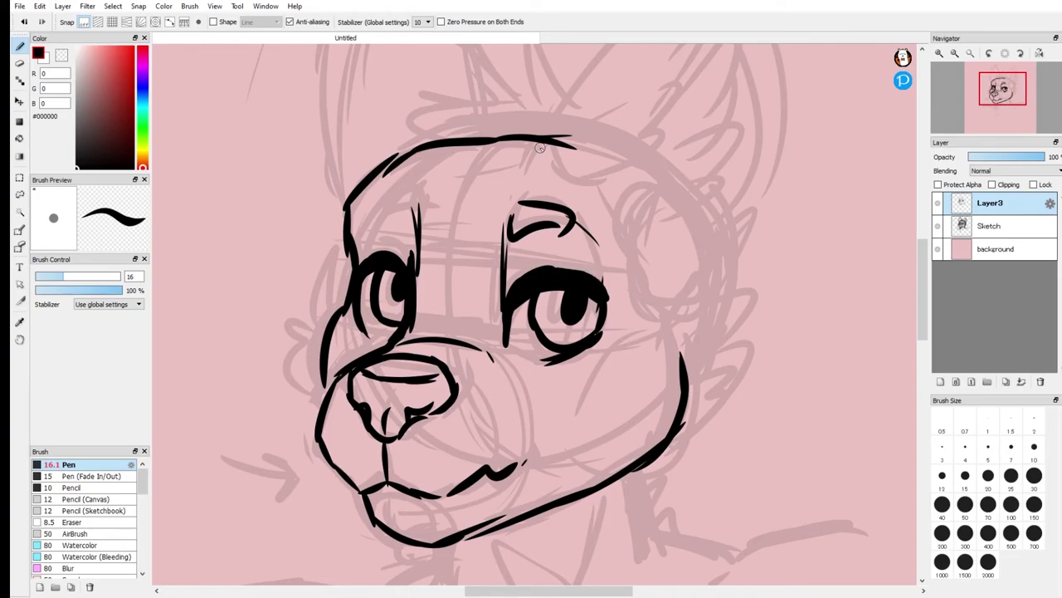
Try out a line down the forehead and fur tufts on both cheeks.
drag(458, 146, 433, 338)
key(ctrl+z)
mouse_move(347, 286)
mouse_down()
mouse_move(319, 335)
mouse_move(343, 404)
mouse_up()
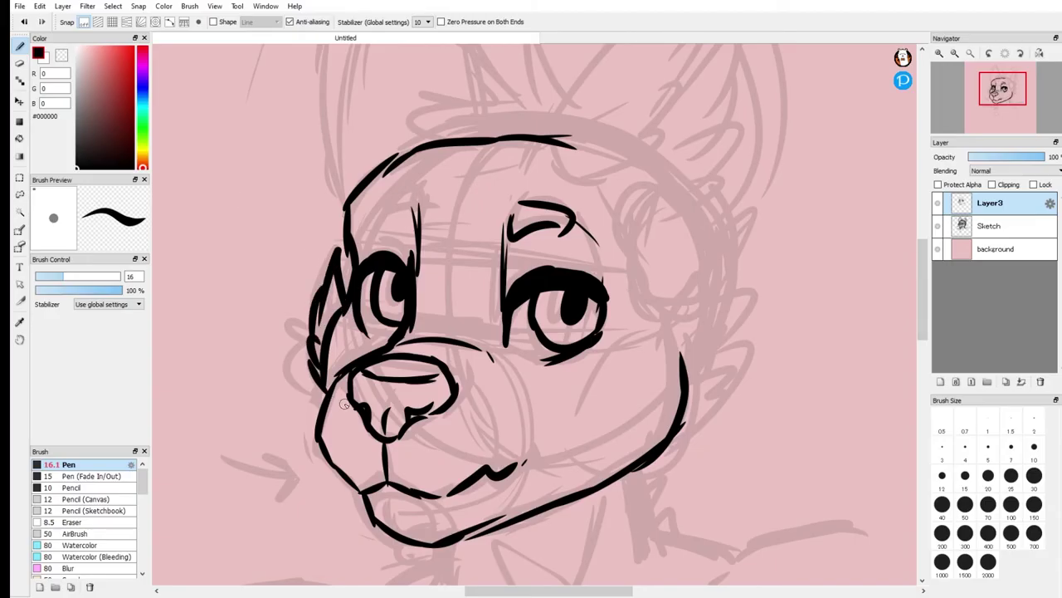
drag(668, 317, 703, 337)
drag(715, 298, 696, 365)
drag(656, 307, 682, 281)
drag(684, 370, 725, 357)
drag(702, 396, 644, 466)
drag(1003, 96, 1002, 98)
key(ctrl+z)
key(ctrl+z)
key(ctrl+z)
key(ctrl+z)
key(ctrl+z)
key(ctrl+z)
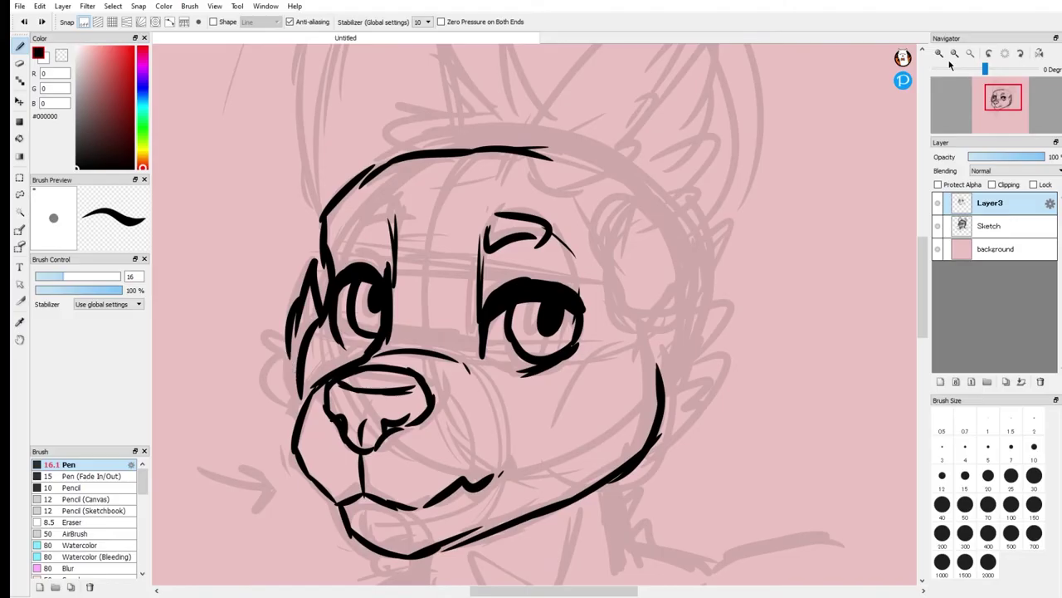
Try a long jagged run of fur along the outside of the right cheek, and undo it.
mouse_move(674, 288)
mouse_down()
mouse_move(706, 350)
mouse_move(678, 337)
mouse_move(704, 373)
mouse_move(670, 483)
mouse_move(682, 439)
mouse_move(656, 492)
mouse_up()
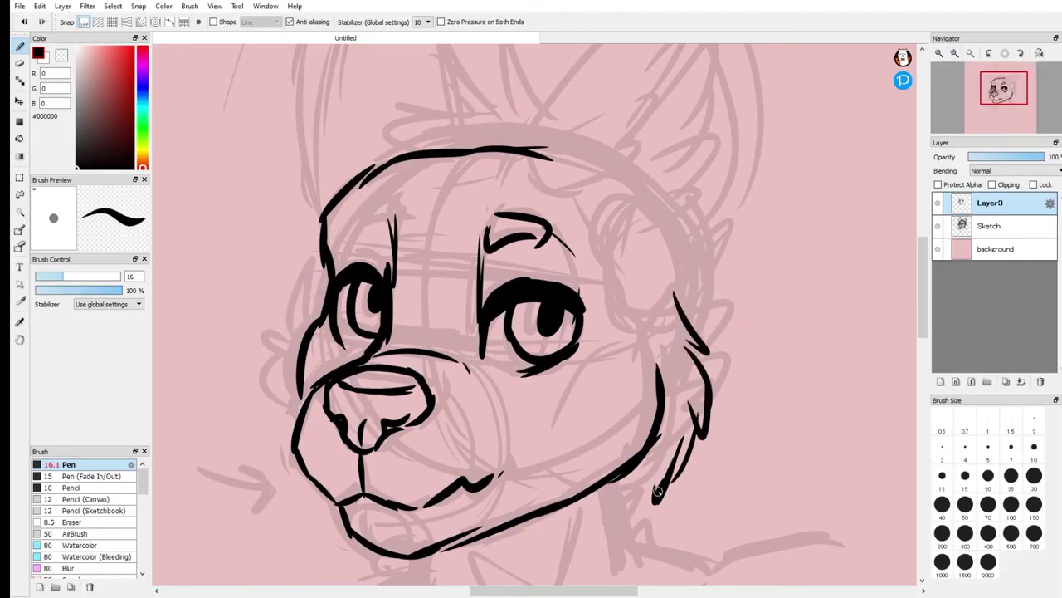
key(ctrl+z)
key(ctrl+z)
key(ctrl+z)
key(ctrl+z)
key(ctrl+z)
key(ctrl+z)
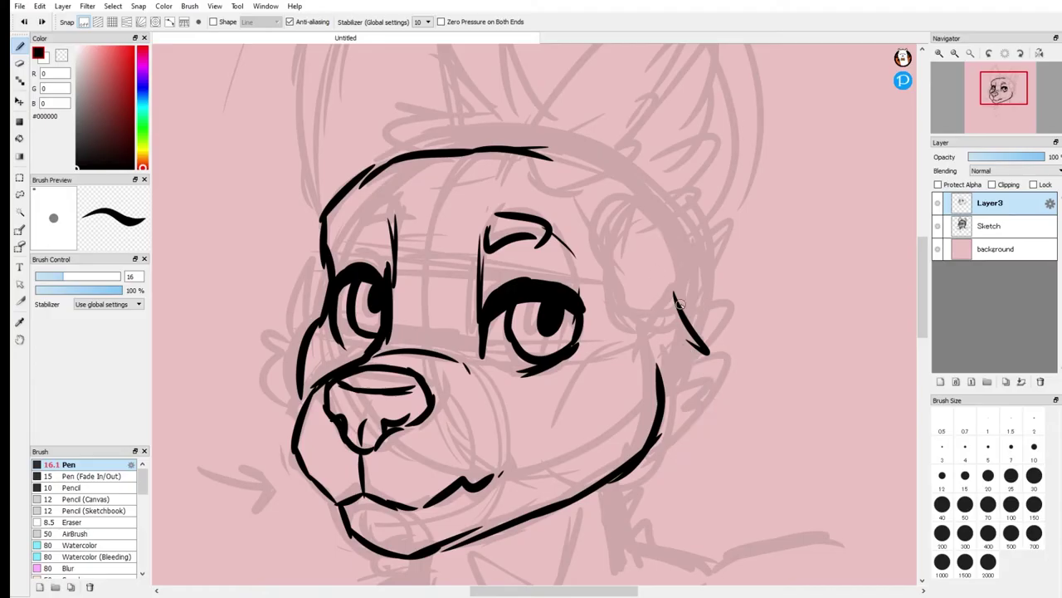
Try a second version of the right cheek fur down to the jaw, and undo all of it.
mouse_move(679, 290)
mouse_down()
mouse_move(720, 397)
mouse_move(697, 428)
mouse_move(671, 417)
mouse_move(688, 468)
mouse_move(667, 445)
mouse_up()
drag(666, 453, 642, 479)
key(ctrl+z)
key(ctrl+z)
key(ctrl+z)
key(ctrl+z)
key(ctrl+z)
key(ctrl+z)
key(ctrl+z)
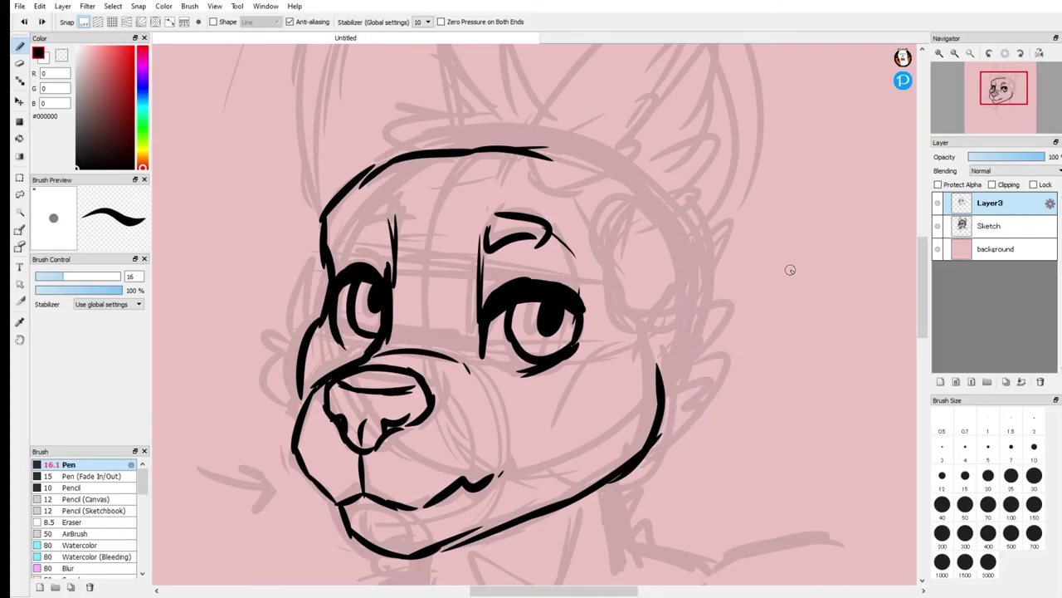
Flip the canvas view horizontally.
click(1040, 54)
Try zigzag fur on both cheeks in the flipped view, and undo all the tufts.
mouse_move(405, 300)
mouse_down()
mouse_move(368, 354)
mouse_move(367, 392)
mouse_up()
mouse_move(388, 344)
mouse_down()
mouse_move(367, 407)
mouse_move(371, 441)
mouse_move(357, 448)
mouse_up()
mouse_move(399, 410)
mouse_down()
mouse_move(392, 470)
mouse_move(419, 486)
mouse_up()
drag(746, 303, 780, 330)
mouse_move(772, 338)
mouse_down()
mouse_move(782, 361)
mouse_move(770, 412)
mouse_up()
drag(763, 353, 769, 400)
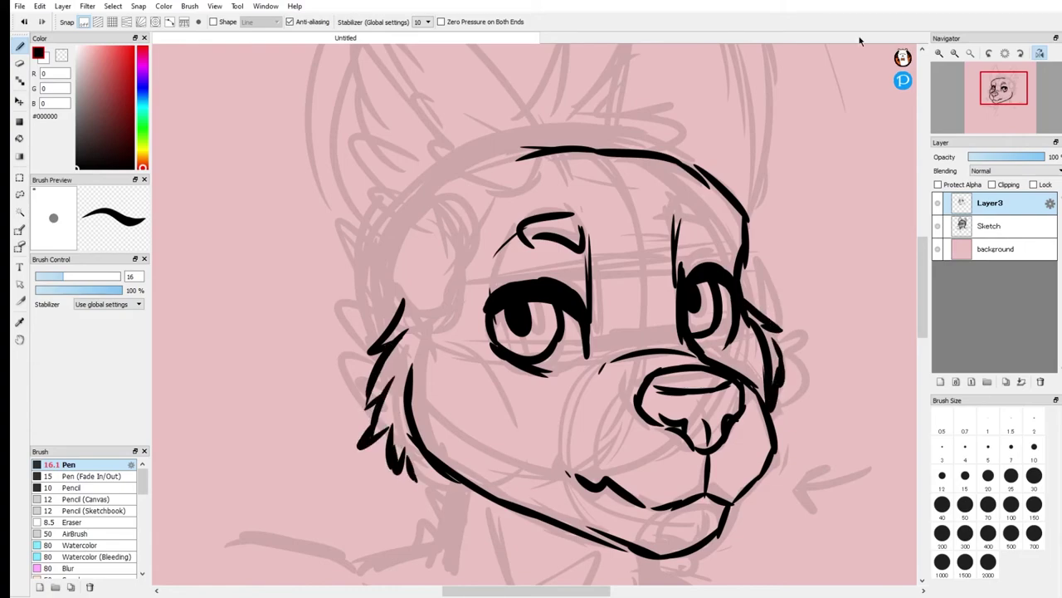
key(ctrl+z)
key(ctrl+z)
key(ctrl+z)
key(ctrl+z)
key(ctrl+z)
key(ctrl+z)
key(ctrl+z)
key(ctrl+z)
key(ctrl+z)
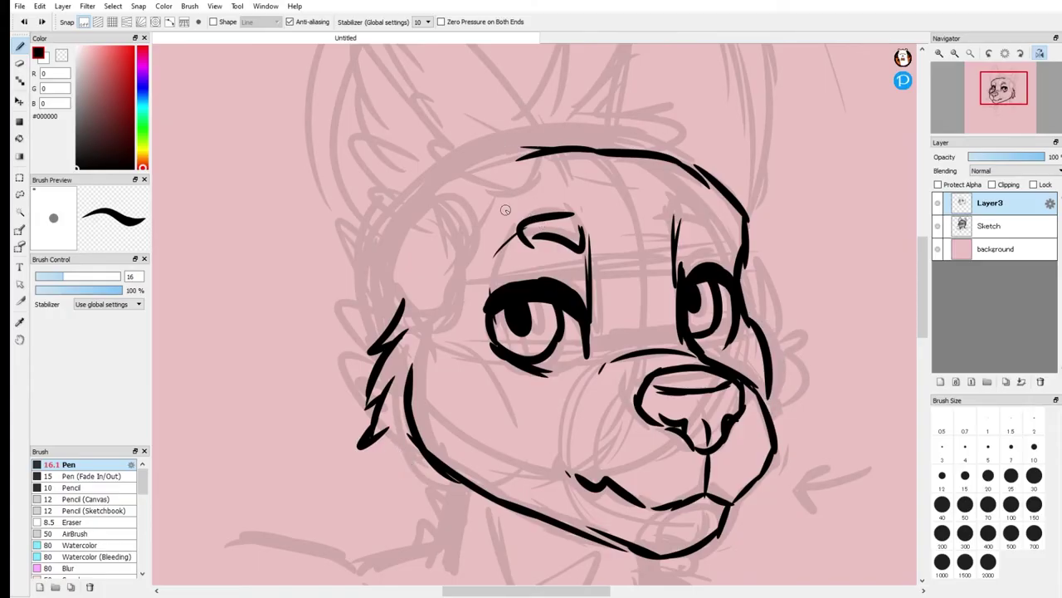
key(ctrl+z)
key(ctrl+z)
key(ctrl+z)
key(ctrl+z)
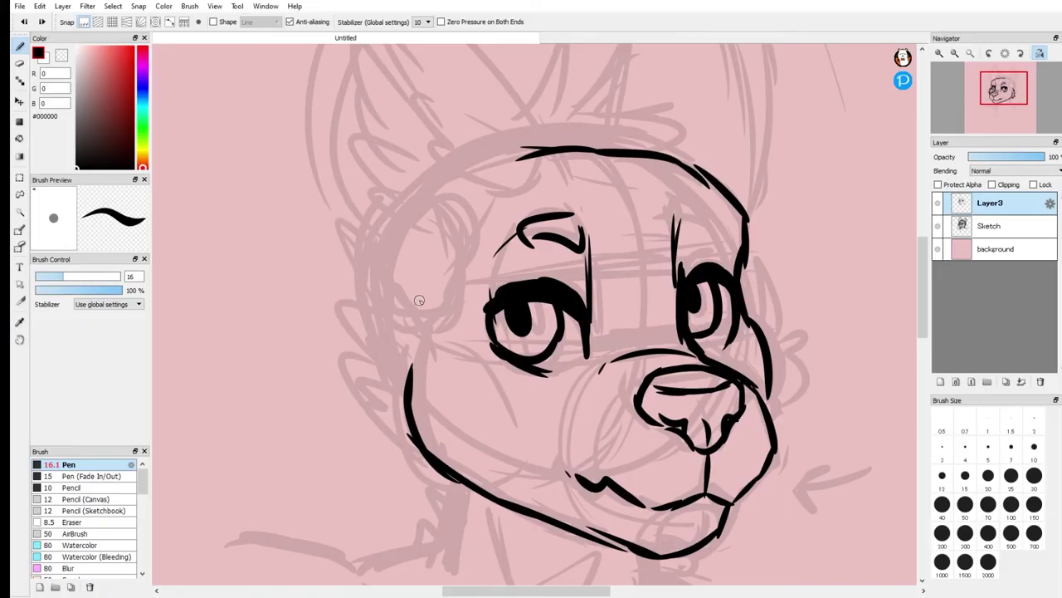
Try separate spiky fur tufts fanning out from the larger cheek, and undo them.
drag(395, 283, 425, 335)
drag(390, 279, 412, 336)
drag(334, 331, 413, 346)
mouse_move(339, 339)
mouse_down()
mouse_move(392, 362)
mouse_move(334, 378)
mouse_move(385, 409)
mouse_move(390, 425)
mouse_up()
mouse_move(390, 425)
mouse_down()
mouse_move(347, 434)
mouse_move(398, 451)
mouse_up()
drag(397, 453, 409, 470)
drag(399, 307, 395, 348)
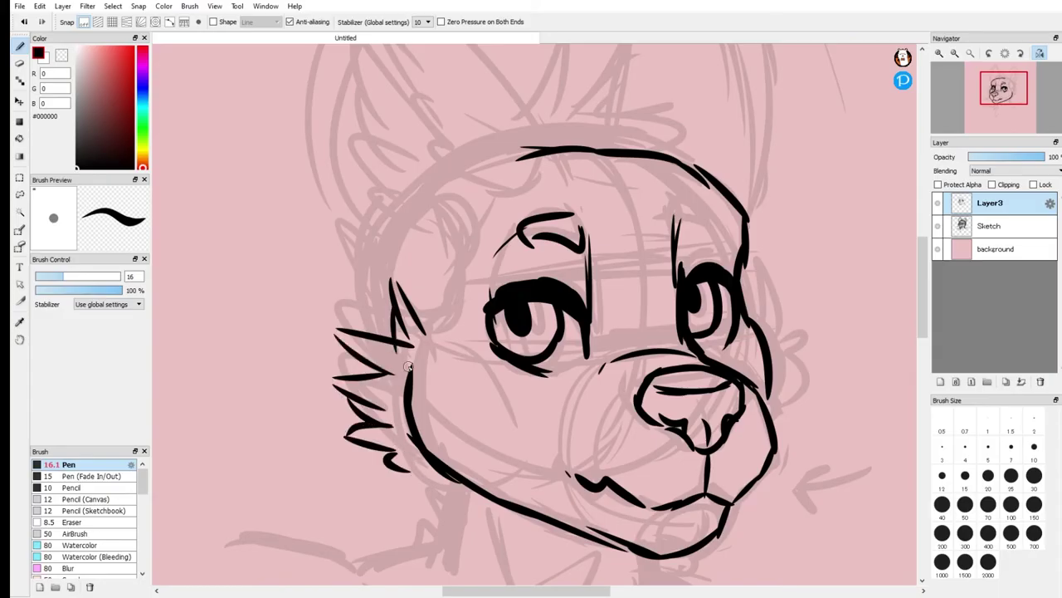
key(ctrl+z)
key(ctrl+z)
key(ctrl+z)
key(ctrl+z)
key(ctrl+z)
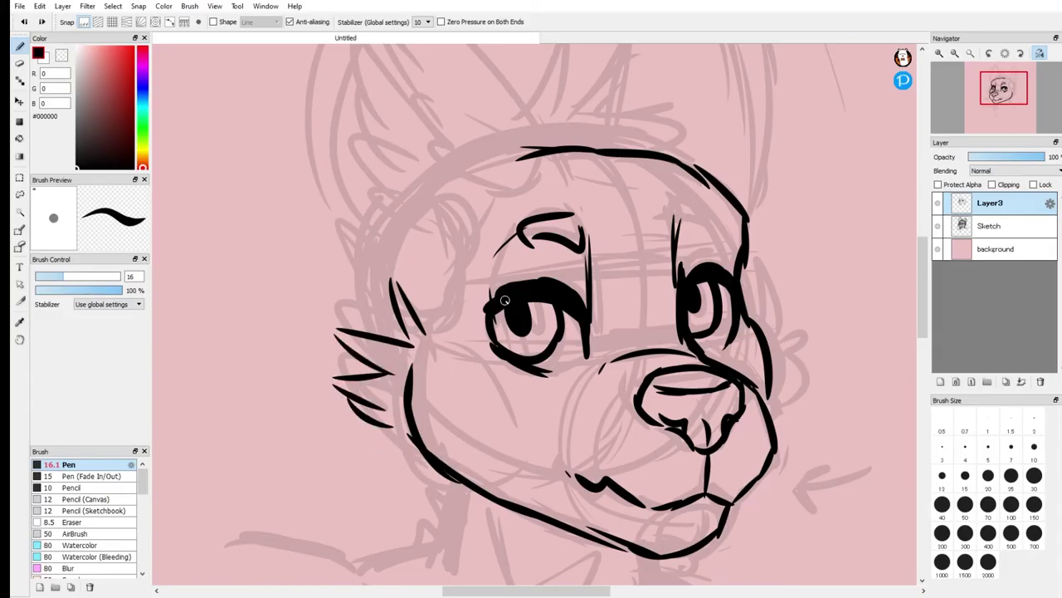
key(ctrl+z)
key(ctrl+z)
key(ctrl+z)
key(ctrl+z)
key(ctrl+z)
key(ctrl+z)
Ink close-fitting fur along the larger cheek and a small pointed tuft beside the far eye.
drag(407, 336, 386, 277)
mouse_move(386, 279)
mouse_down()
mouse_move(396, 392)
mouse_move(419, 452)
mouse_up()
drag(750, 309, 764, 274)
mouse_move(764, 274)
mouse_down()
mouse_move(780, 316)
mouse_move(769, 375)
mouse_up()
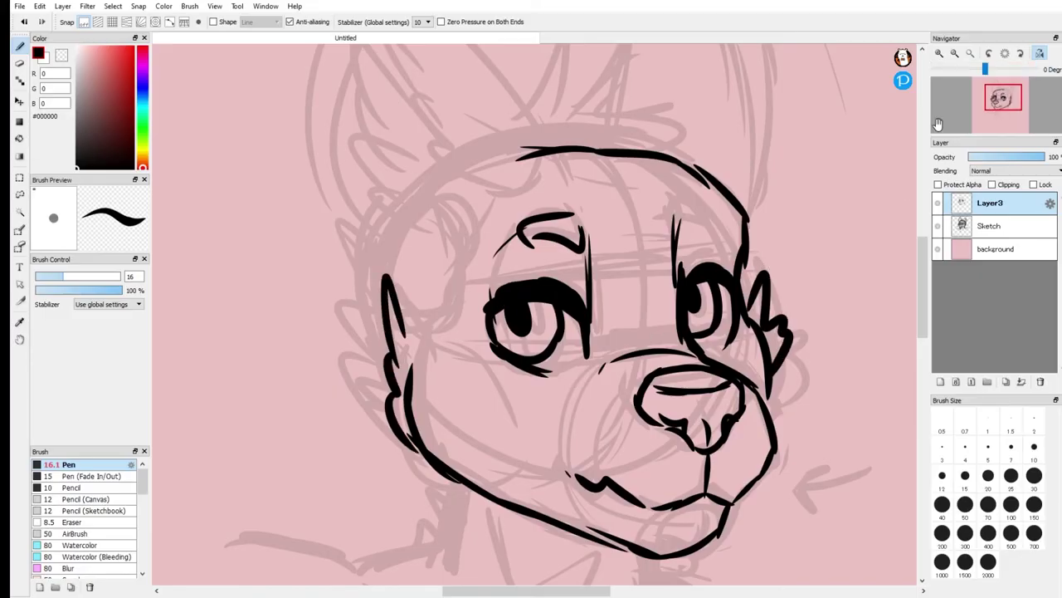
Ink the jagged fur at the back of the neck and the throat line, and redraw the far eye's eyebrow.
drag(999, 112, 1004, 104)
drag(424, 341, 408, 373)
mouse_move(410, 371)
mouse_down()
mouse_move(391, 399)
mouse_move(471, 548)
mouse_up()
drag(628, 420, 571, 584)
mouse_move(1003, 105)
mouse_down()
mouse_move(1013, 97)
mouse_move(996, 95)
mouse_move(987, 110)
mouse_up()
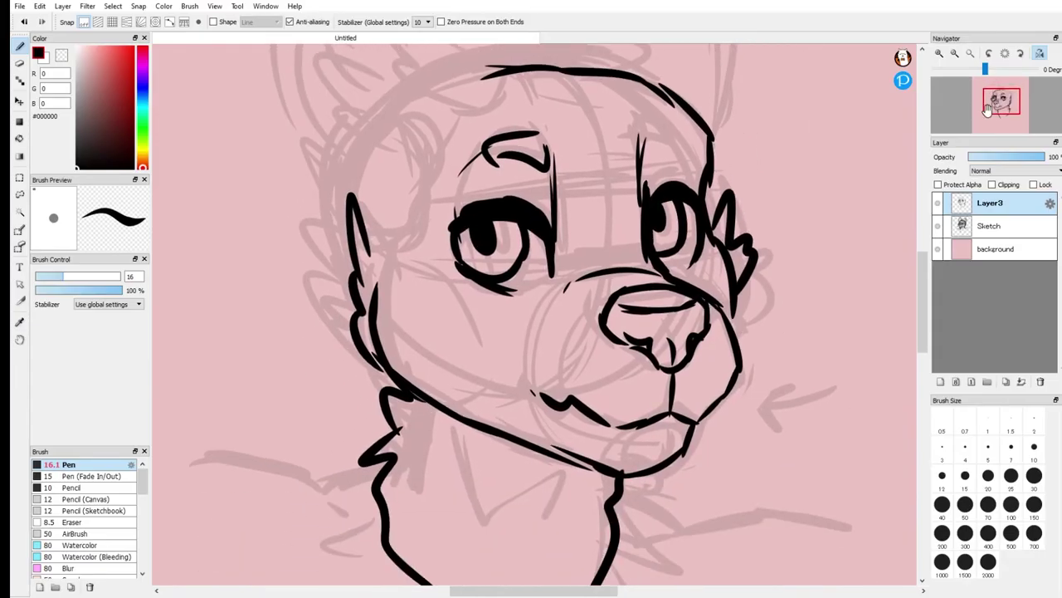
mouse_move(642, 164)
mouse_down()
mouse_move(688, 136)
mouse_move(653, 163)
mouse_up()
Ink the outline of the near ear with a rounded tip, from the top of the head down to the cheek.
drag(1004, 105, 1004, 81)
mouse_move(516, 316)
mouse_down()
mouse_move(530, 258)
mouse_move(439, 87)
mouse_up()
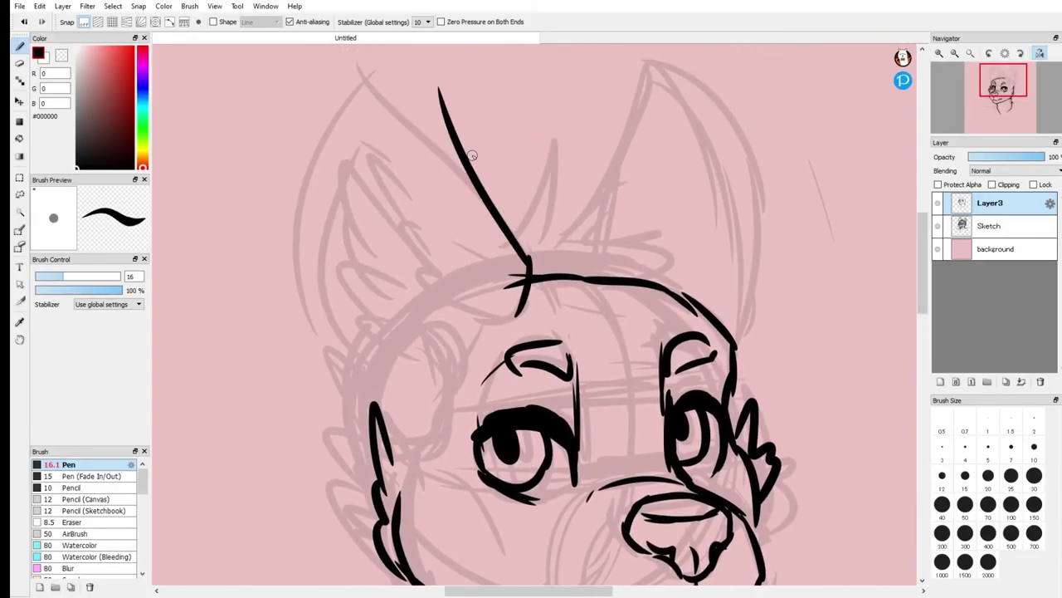
drag(460, 123, 355, 312)
drag(354, 235, 402, 415)
key(ctrl+z)
key(ctrl+z)
drag(456, 118, 351, 123)
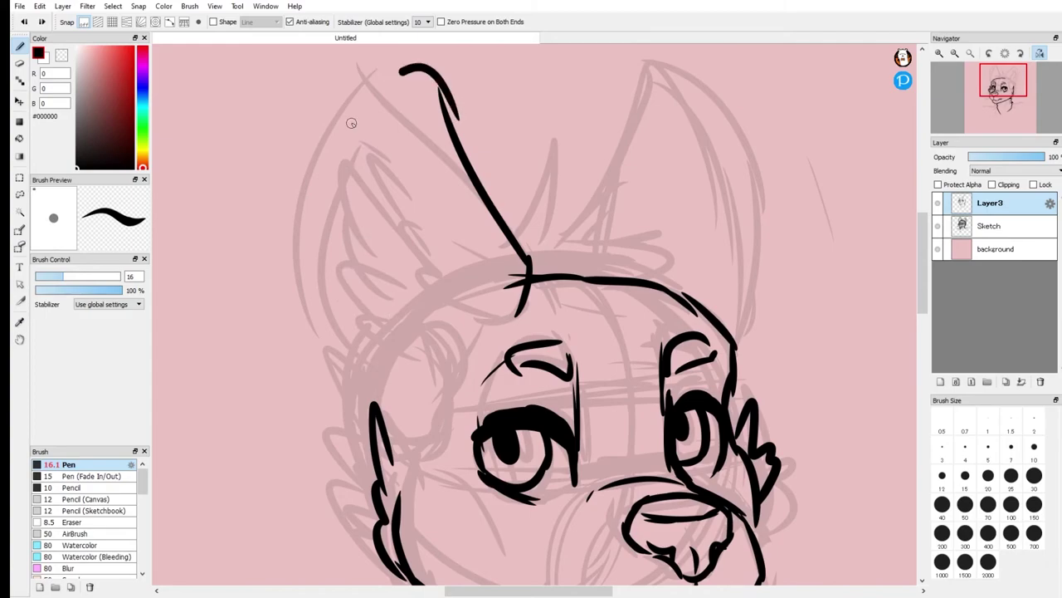
drag(403, 68, 319, 349)
drag(328, 278, 390, 398)
Ink the outline of the far ear with a rounded tip, redrawing it until its shape matches the near ear.
mouse_move(594, 270)
mouse_down()
mouse_move(653, 92)
mouse_move(710, 282)
mouse_move(722, 266)
mouse_up()
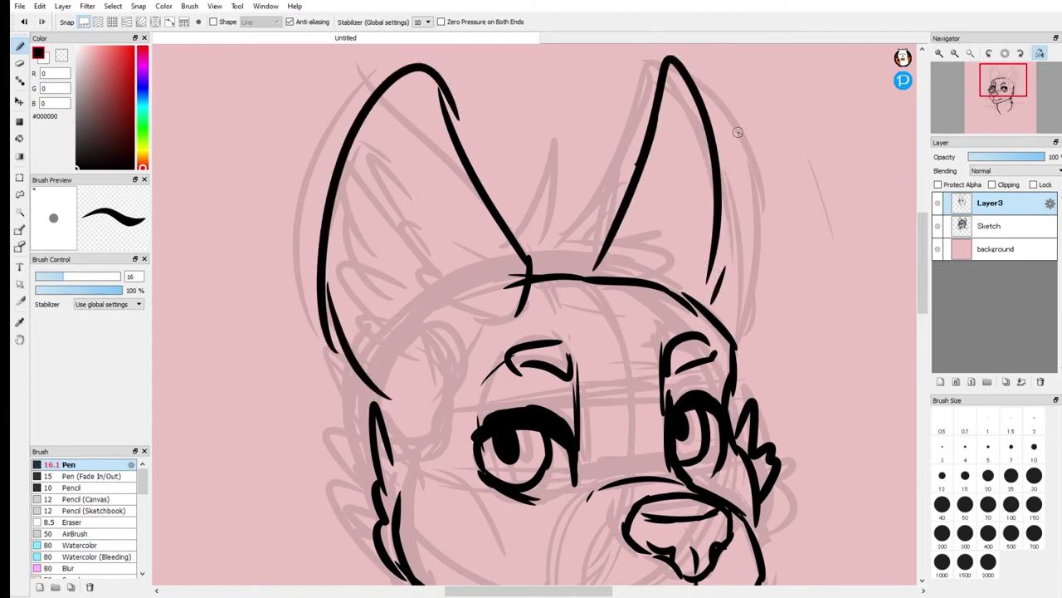
key(ctrl+z)
key(ctrl+z)
mouse_move(664, 93)
mouse_down()
mouse_move(732, 241)
mouse_move(723, 317)
mouse_up()
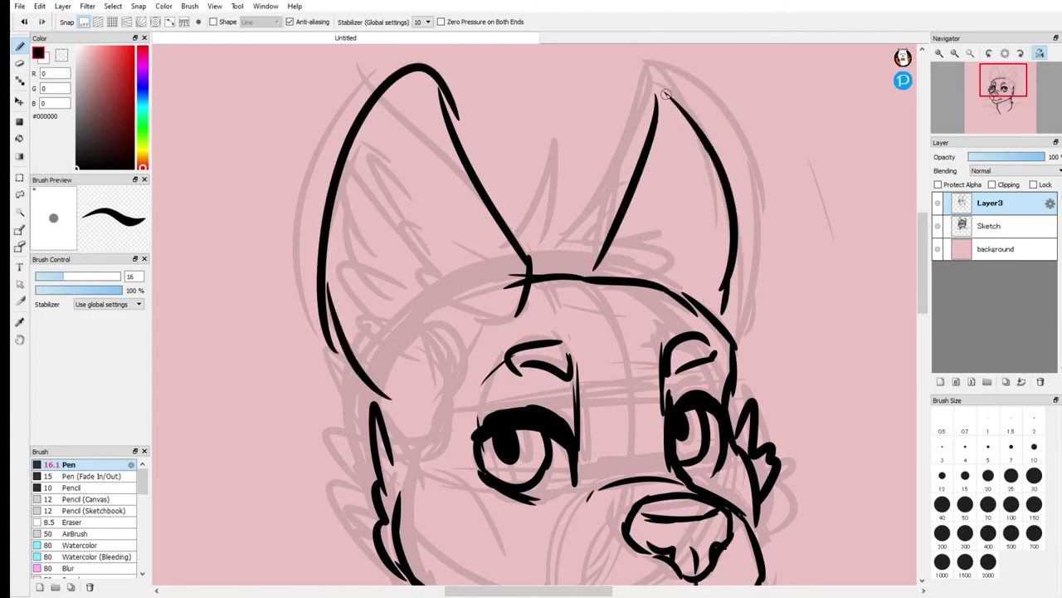
drag(660, 100, 727, 131)
key(ctrl+z)
key(ctrl+z)
key(ctrl+z)
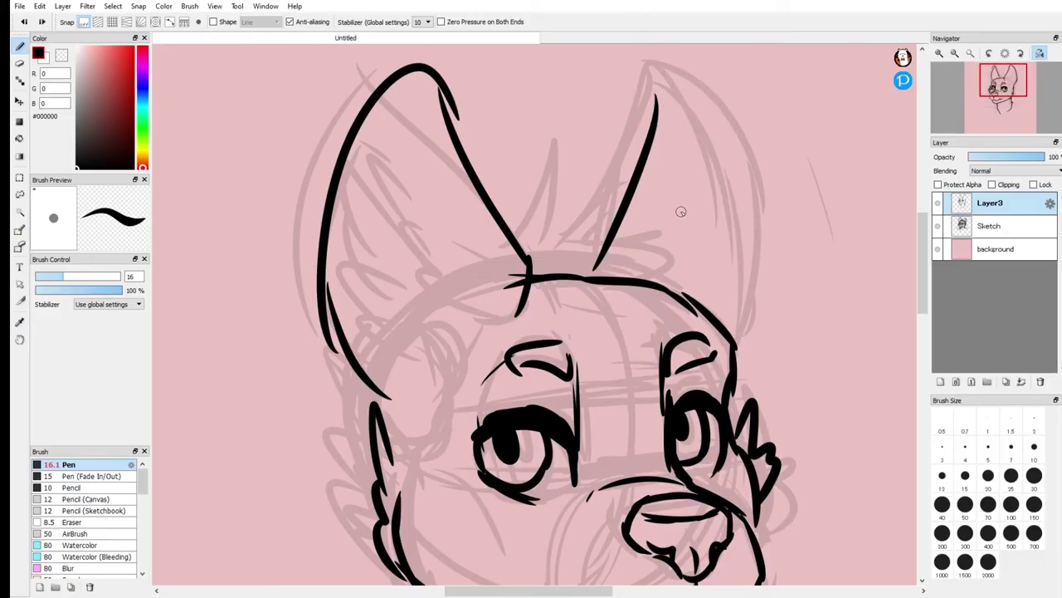
mouse_move(589, 272)
mouse_down()
mouse_move(671, 118)
mouse_move(726, 314)
mouse_up()
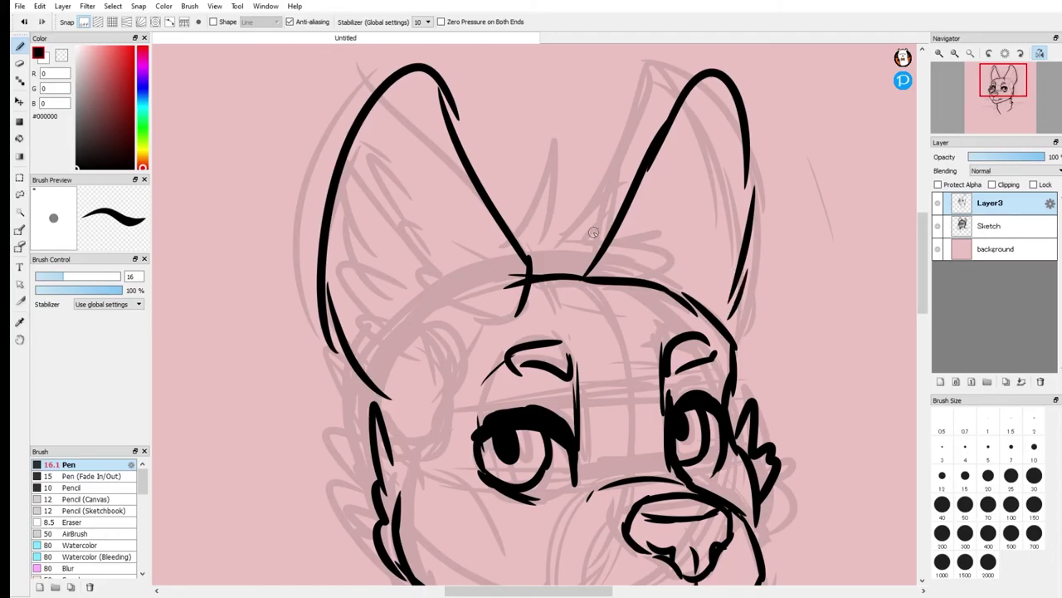
Ink the inner edge and the fur tufts inside the near ear.
drag(502, 325, 433, 304)
mouse_move(433, 213)
mouse_down()
mouse_move(419, 241)
mouse_move(439, 303)
mouse_up()
mouse_move(424, 181)
mouse_down()
mouse_move(352, 228)
mouse_move(369, 341)
mouse_up()
drag(414, 236, 372, 187)
drag(372, 187, 398, 291)
mouse_move(395, 276)
mouse_down()
mouse_move(396, 322)
mouse_move(425, 370)
mouse_move(408, 408)
mouse_move(461, 424)
mouse_up()
drag(473, 350, 445, 411)
drag(438, 415, 413, 490)
key(ctrl+z)
drag(1002, 115, 1003, 121)
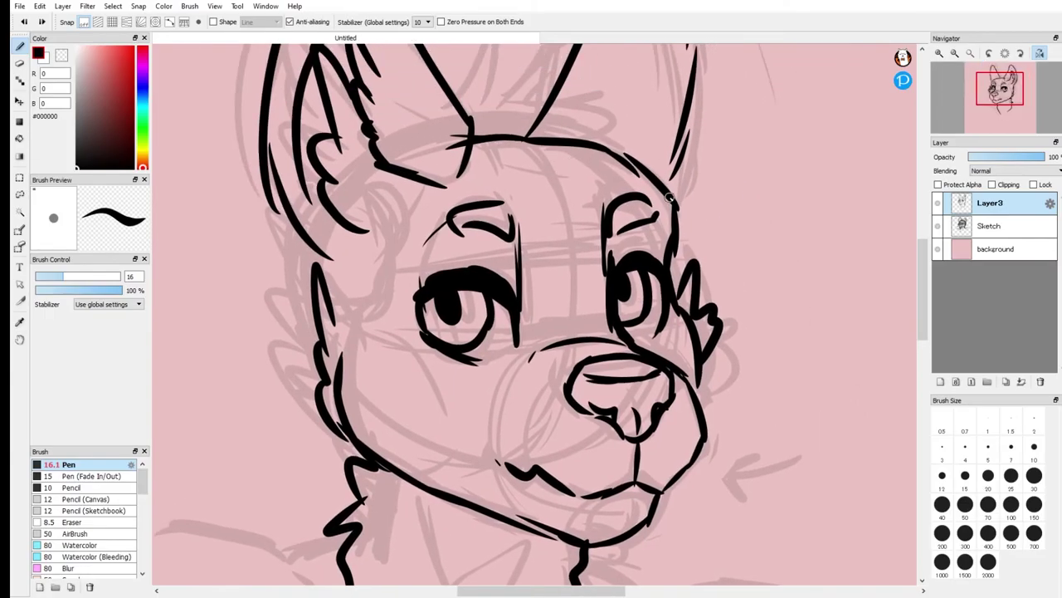
Thicken the head outline above the far eye, then ink the temple line and fur tufts below the near ear.
drag(658, 189, 617, 161)
drag(405, 178, 385, 236)
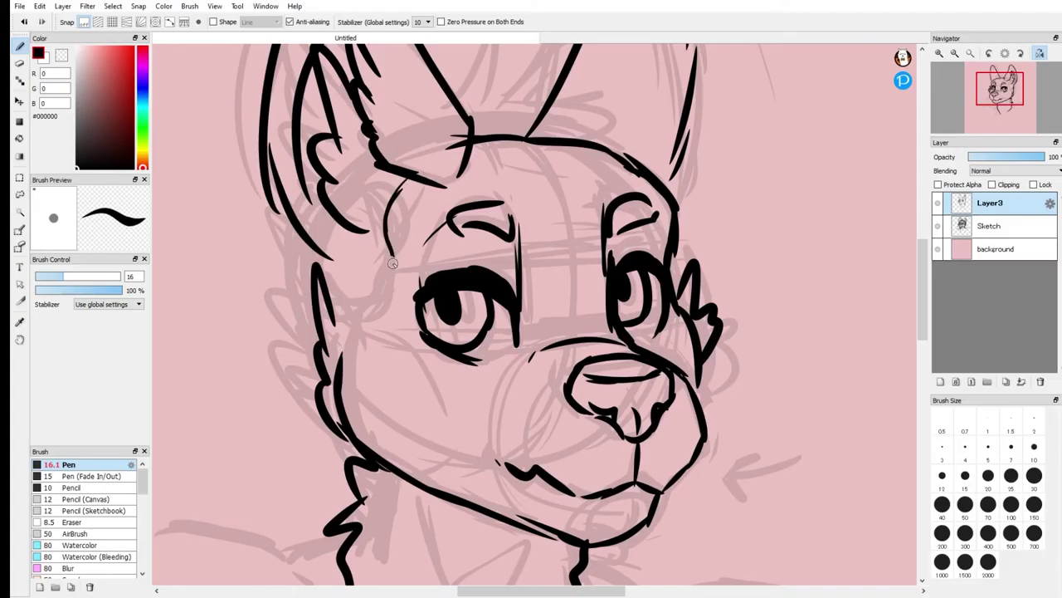
mouse_move(378, 294)
mouse_down()
mouse_move(343, 382)
mouse_move(386, 280)
mouse_move(377, 229)
mouse_move(399, 174)
mouse_up()
mouse_move(331, 266)
mouse_down()
mouse_move(378, 279)
mouse_move(328, 365)
mouse_move(351, 415)
mouse_up()
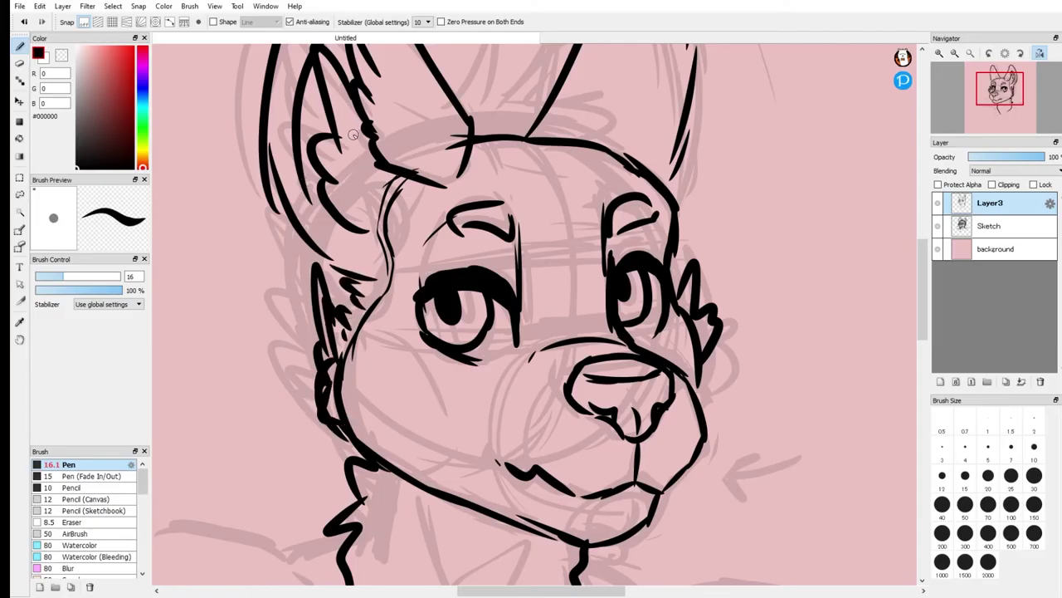
drag(419, 184, 381, 242)
Erase the temple line between the near ear and the cheek, and undo the strokes tried in its place.
click(21, 63)
drag(401, 194, 379, 308)
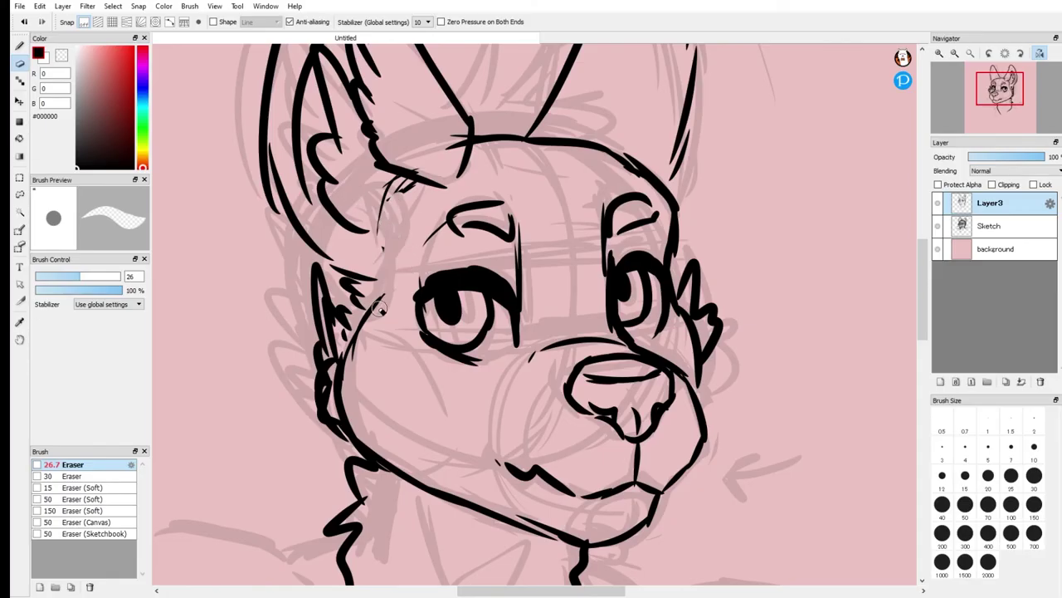
click(19, 47)
drag(401, 222, 405, 289)
key(ctrl+z)
key(ctrl+z)
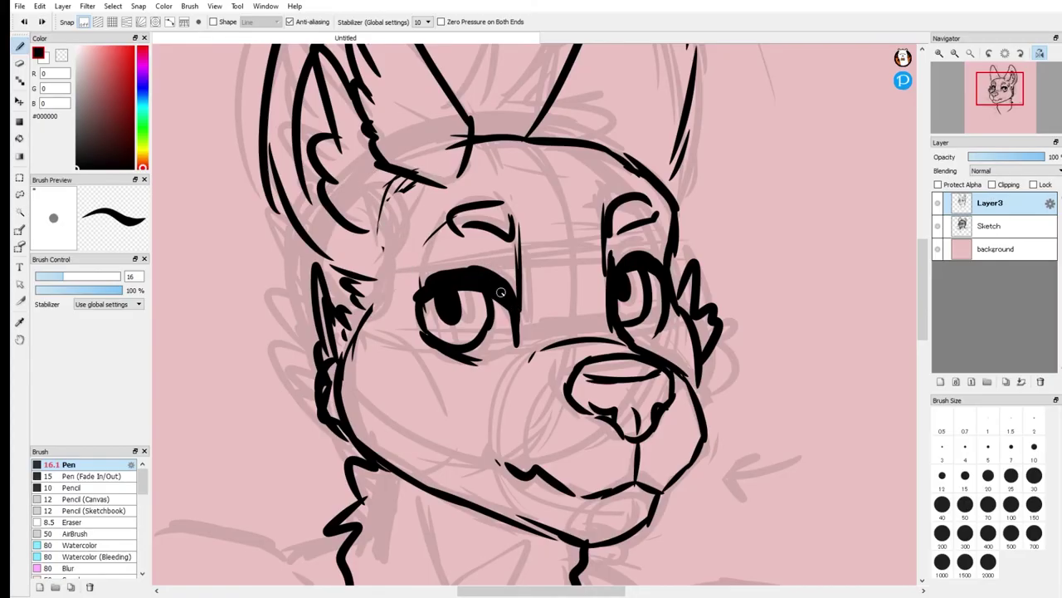
Ink lashes at the near eye's outer corner and an inner contour line along the near cheek.
drag(465, 264, 405, 287)
drag(415, 291, 424, 334)
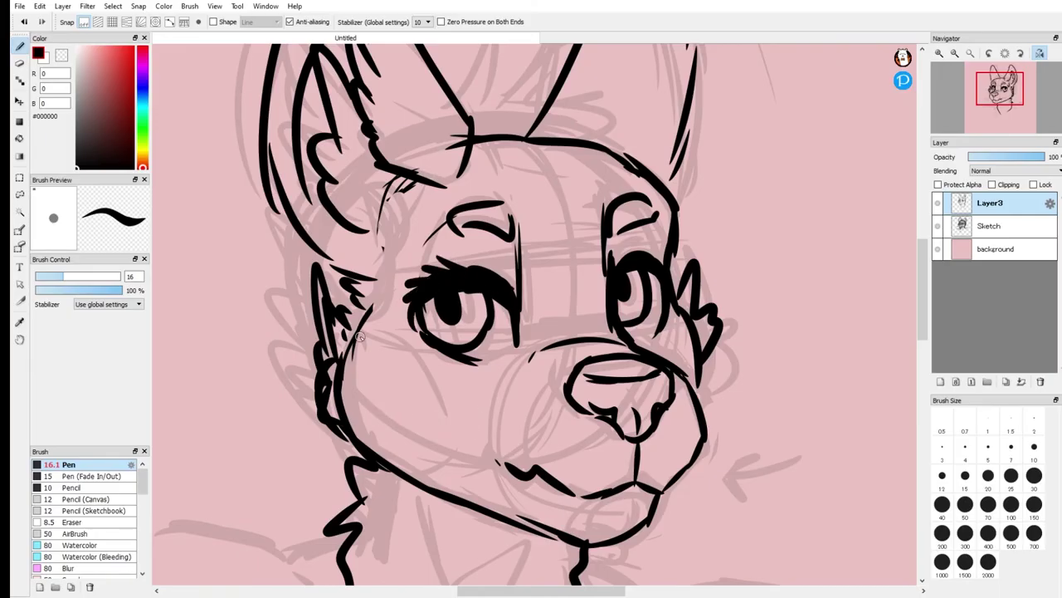
drag(358, 335, 349, 444)
mouse_move(365, 355)
mouse_down()
mouse_move(352, 452)
mouse_move(415, 490)
mouse_up()
key(ctrl+z)
key(ctrl+z)
drag(1000, 98, 1003, 95)
drag(483, 209, 541, 98)
drag(541, 98, 535, 224)
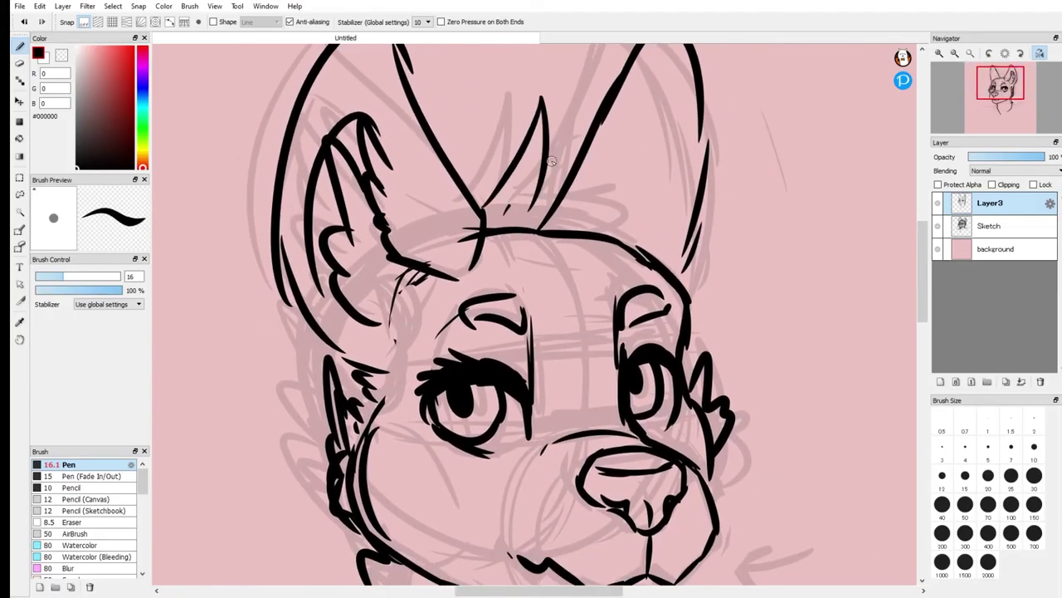
drag(548, 176, 664, 136)
drag(555, 226, 656, 154)
drag(573, 204, 676, 200)
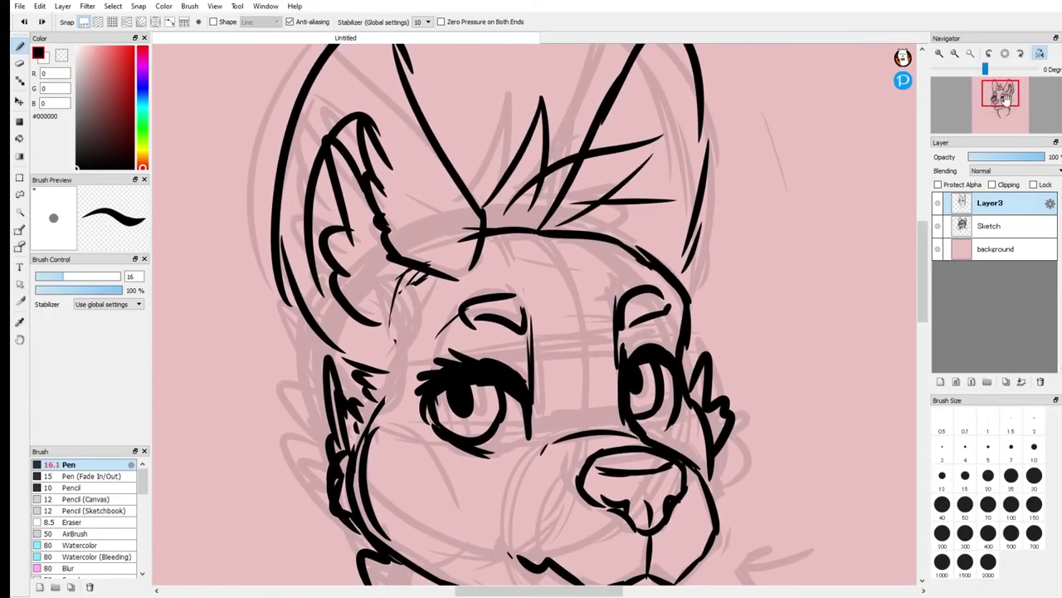
click(955, 54)
click(956, 54)
click(939, 54)
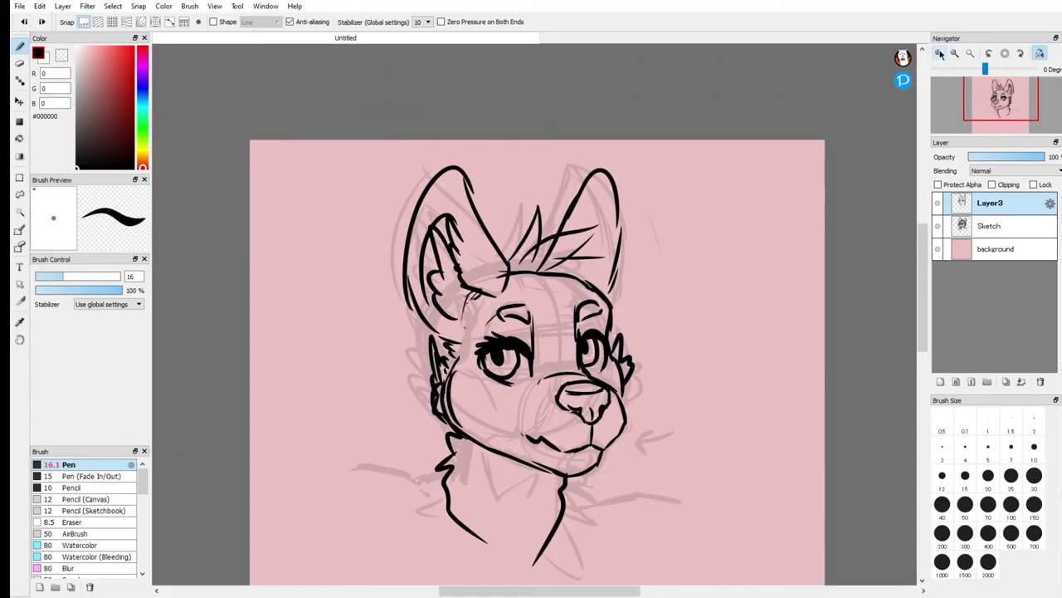
click(939, 54)
key(ctrl+z)
key(ctrl+z)
key(ctrl+z)
key(ctrl+z)
key(ctrl+z)
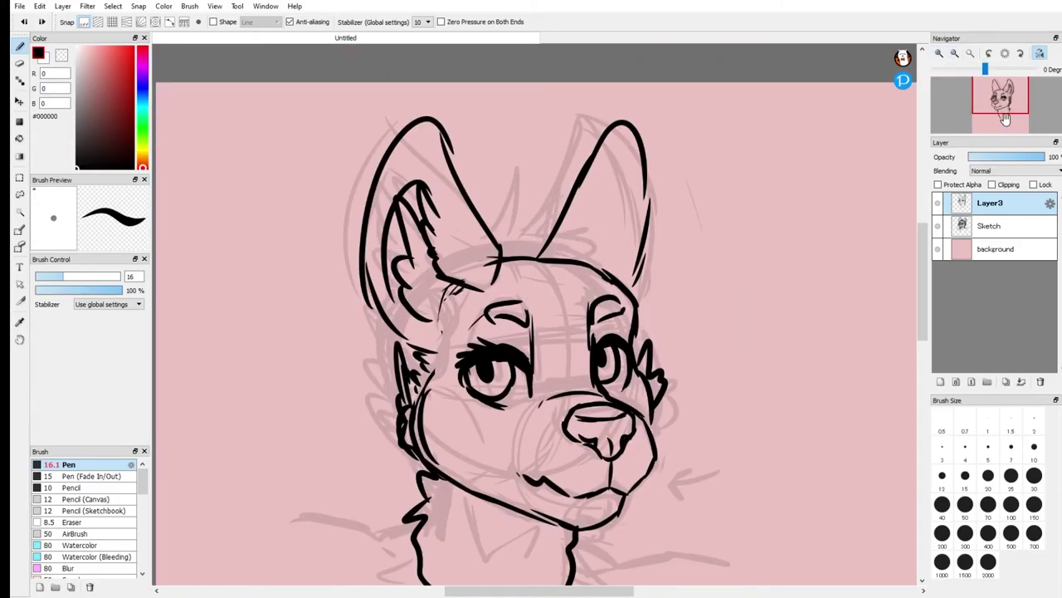
Ink a spiky hair tuft on top of the head between the ears, sweeping across the base of the far ear.
click(1003, 101)
drag(1003, 101, 1003, 98)
drag(542, 161, 572, 116)
mouse_move(555, 156)
mouse_down()
mouse_move(579, 92)
mouse_move(618, 161)
mouse_up()
mouse_move(587, 148)
mouse_down()
mouse_move(683, 183)
mouse_move(687, 236)
mouse_up()
drag(645, 146, 703, 208)
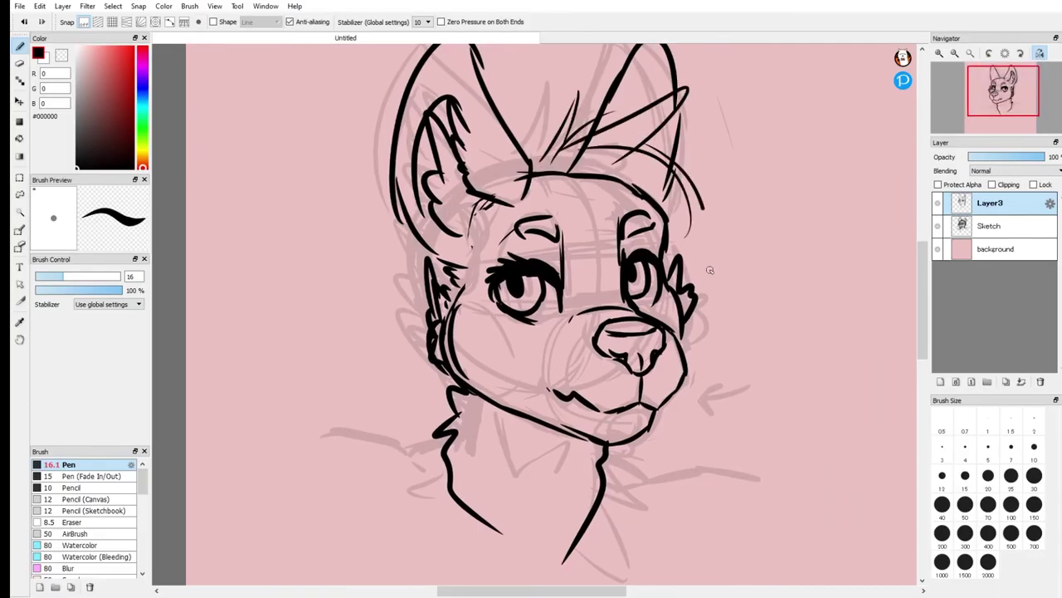
Ink long pointed hair locks flaring outward past the far side of the face.
drag(709, 269, 690, 323)
drag(714, 317, 770, 358)
drag(697, 336, 768, 358)
drag(619, 151, 772, 239)
drag(689, 204, 770, 240)
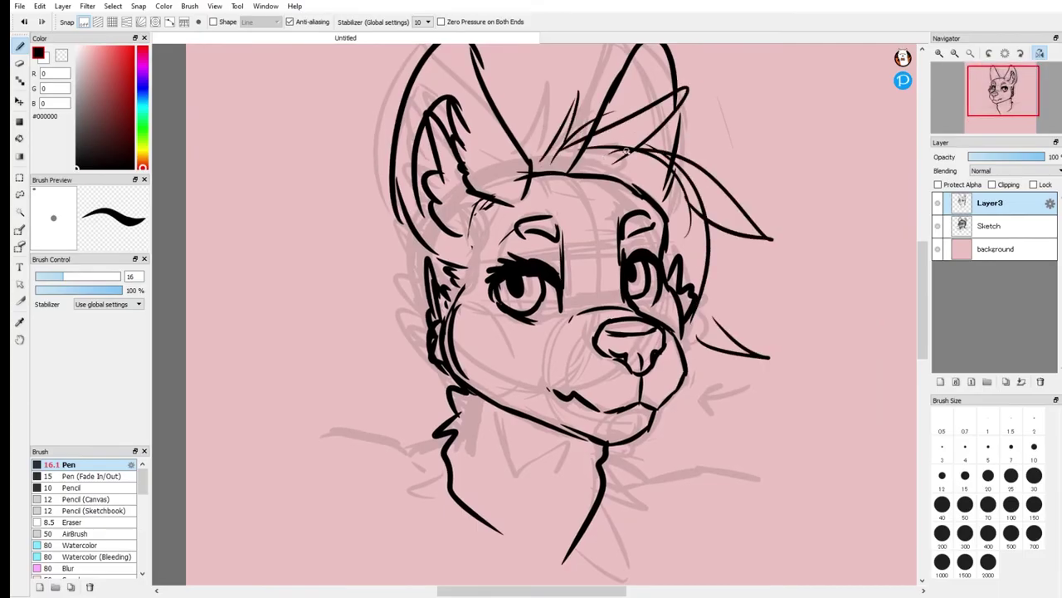
Ink long hair strands hanging down behind the near cheek and beside the far side of the muzzle and neck.
mouse_move(425, 247)
mouse_down()
mouse_move(370, 324)
mouse_move(389, 403)
mouse_up()
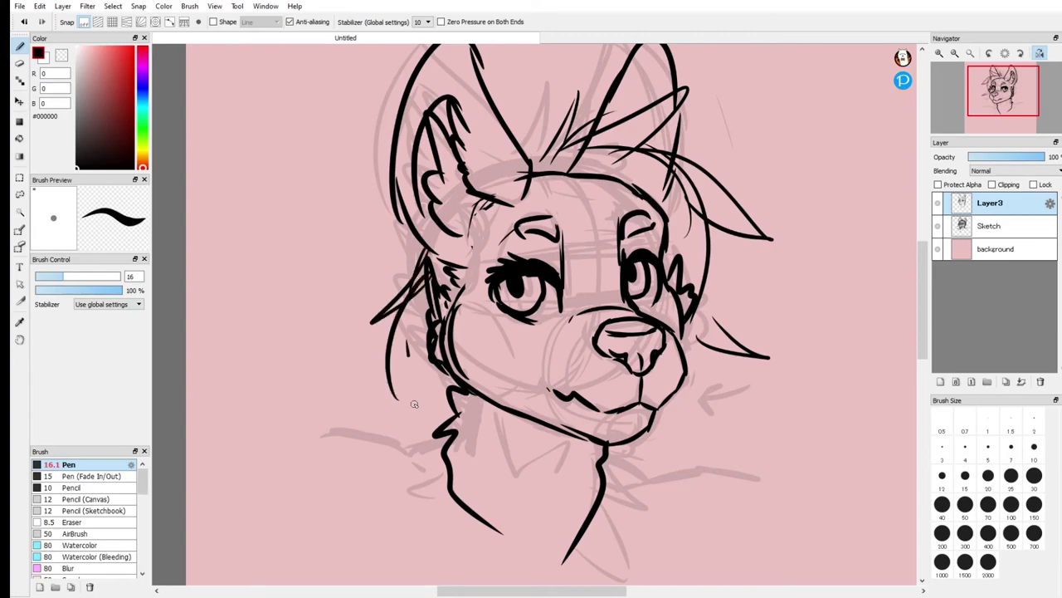
drag(415, 357, 361, 493)
drag(420, 425, 432, 524)
drag(684, 333, 686, 428)
drag(695, 394, 702, 519)
drag(698, 425, 702, 501)
key(ctrl+z)
key(ctrl+z)
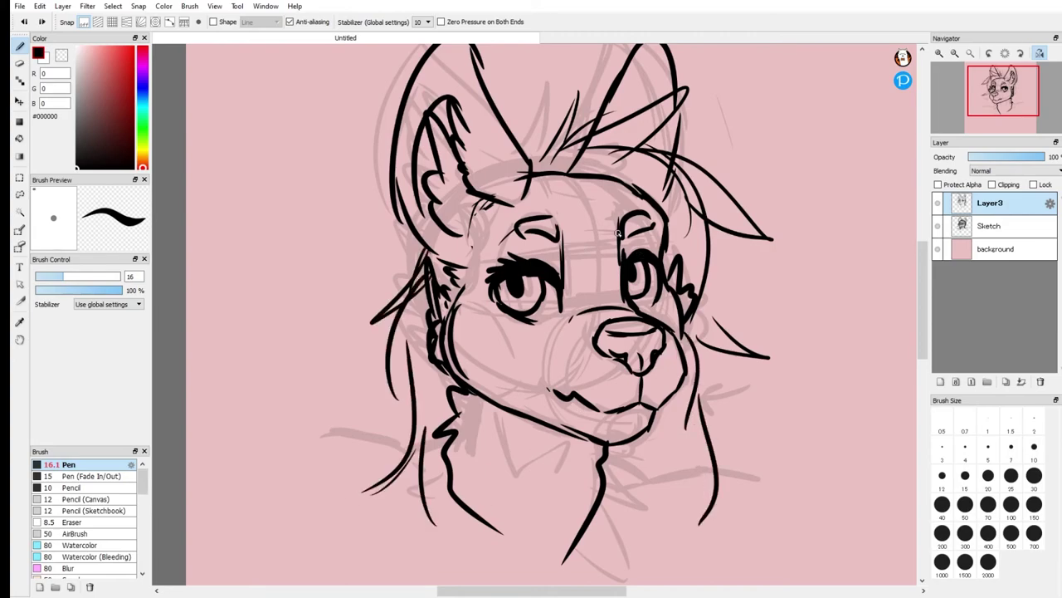
Add shorter curved locks over the near jaw and pointed lock ends beside the far side of the neck.
drag(441, 365, 422, 393)
drag(450, 305, 450, 431)
mouse_move(455, 370)
mouse_down()
mouse_move(471, 467)
mouse_move(450, 433)
mouse_up()
drag(684, 320, 689, 433)
mouse_move(699, 390)
mouse_down()
mouse_move(732, 503)
mouse_move(690, 473)
mouse_up()
drag(711, 501, 706, 538)
key(ctrl+z)
key(ctrl+z)
mouse_move(669, 352)
mouse_down()
mouse_move(704, 464)
mouse_move(624, 554)
mouse_up()
drag(641, 468, 653, 538)
Ink pointed bangs over the forehead and a rounded lock beside the far cheek, undoing the last extra hair strokes.
mouse_move(553, 178)
mouse_down()
mouse_move(583, 234)
mouse_move(577, 272)
mouse_up()
drag(624, 198, 622, 260)
drag(642, 216, 634, 289)
mouse_move(694, 199)
mouse_down()
mouse_move(801, 299)
mouse_move(707, 314)
mouse_up()
drag(722, 305, 697, 357)
mouse_move(532, 171)
mouse_down()
mouse_move(571, 88)
mouse_move(566, 171)
mouse_up()
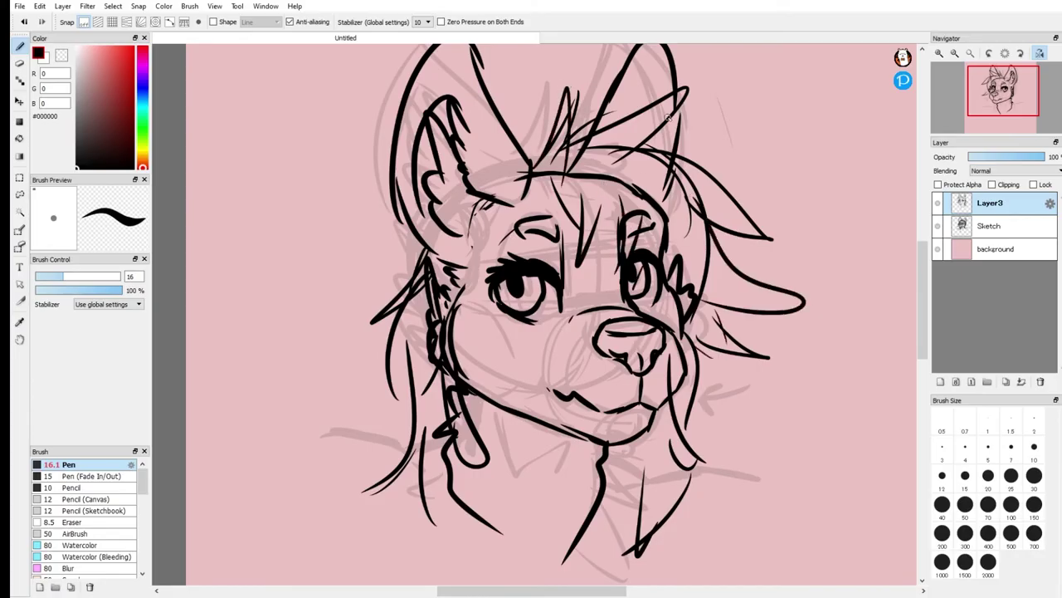
drag(616, 131, 726, 312)
key(ctrl+z)
key(ctrl+z)
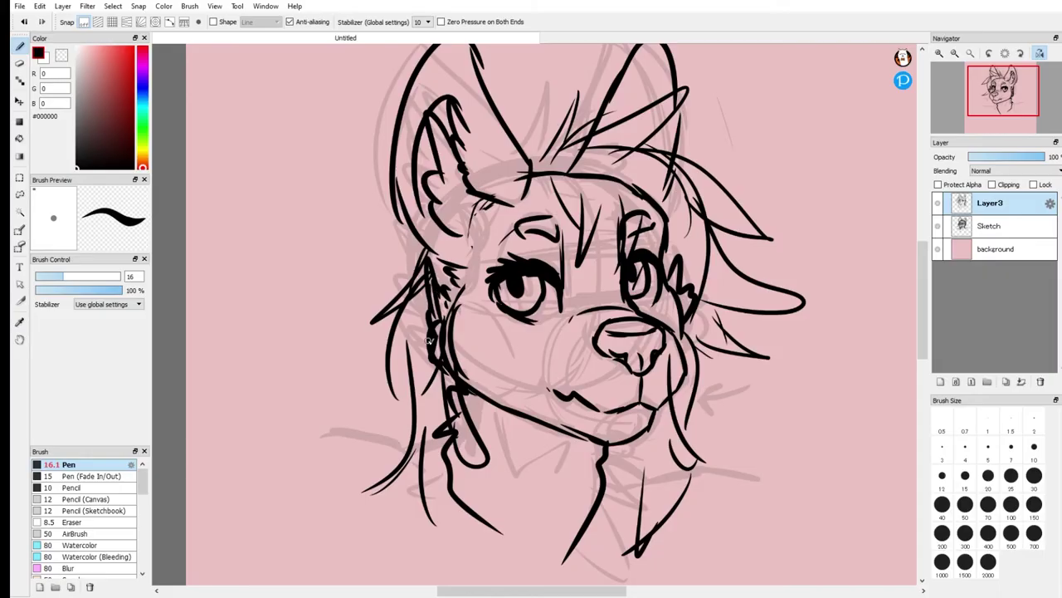
Ink pointed fur tufts over the near cheek and a short stroke beside the muzzle on the far side.
mouse_move(431, 295)
mouse_down()
mouse_move(475, 352)
mouse_move(416, 392)
mouse_move(493, 348)
mouse_up()
drag(492, 347, 456, 428)
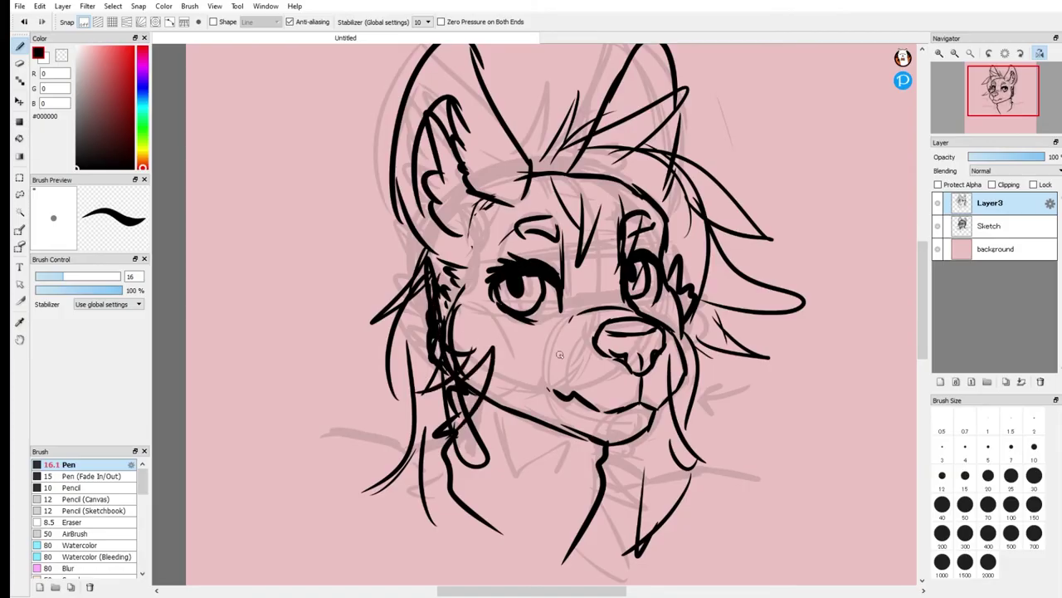
mouse_move(670, 333)
mouse_down()
mouse_move(692, 379)
mouse_move(703, 342)
mouse_up()
Ink the shoulder lines on both sides of the neck and close the bust with a wide curved bottom edge.
drag(1016, 106, 1003, 104)
mouse_move(438, 422)
mouse_down()
mouse_move(359, 444)
mouse_move(410, 450)
mouse_up()
mouse_move(639, 421)
mouse_down()
mouse_move(649, 455)
mouse_move(757, 462)
mouse_up()
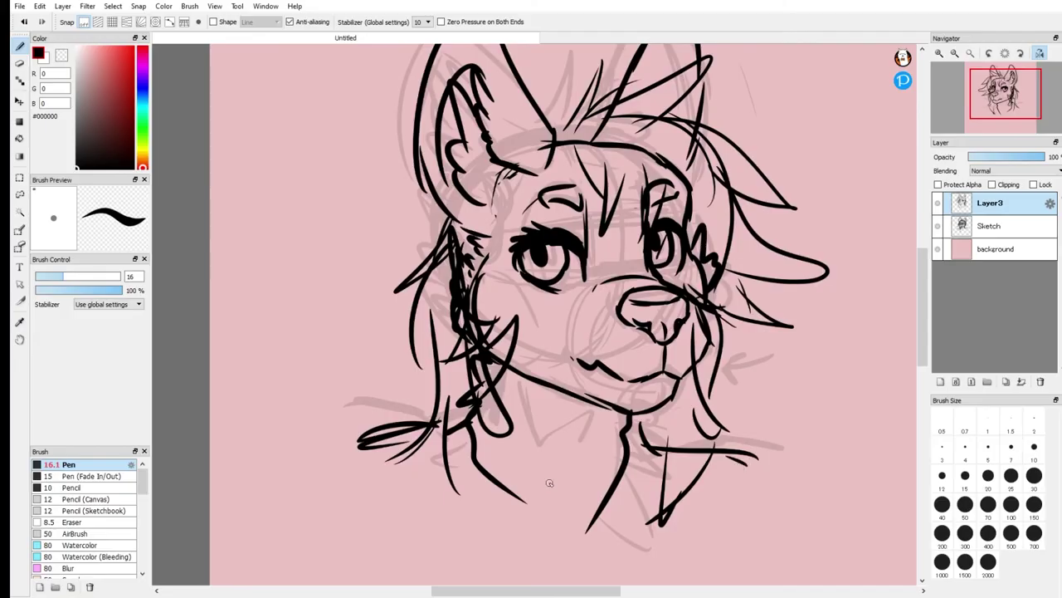
drag(392, 501, 606, 569)
drag(770, 475, 593, 561)
key(ctrl+z)
key(ctrl+z)
drag(730, 444, 583, 573)
drag(377, 453, 606, 564)
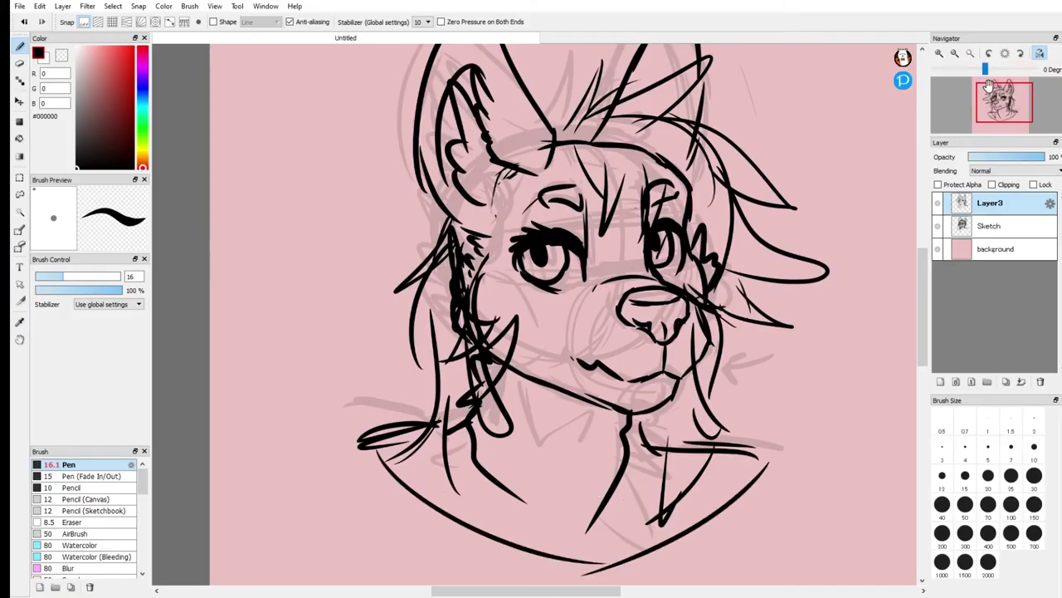
Ink a curved collar around the neck with a round tag hanging from its front.
click(939, 54)
click(938, 54)
drag(1000, 103, 1006, 111)
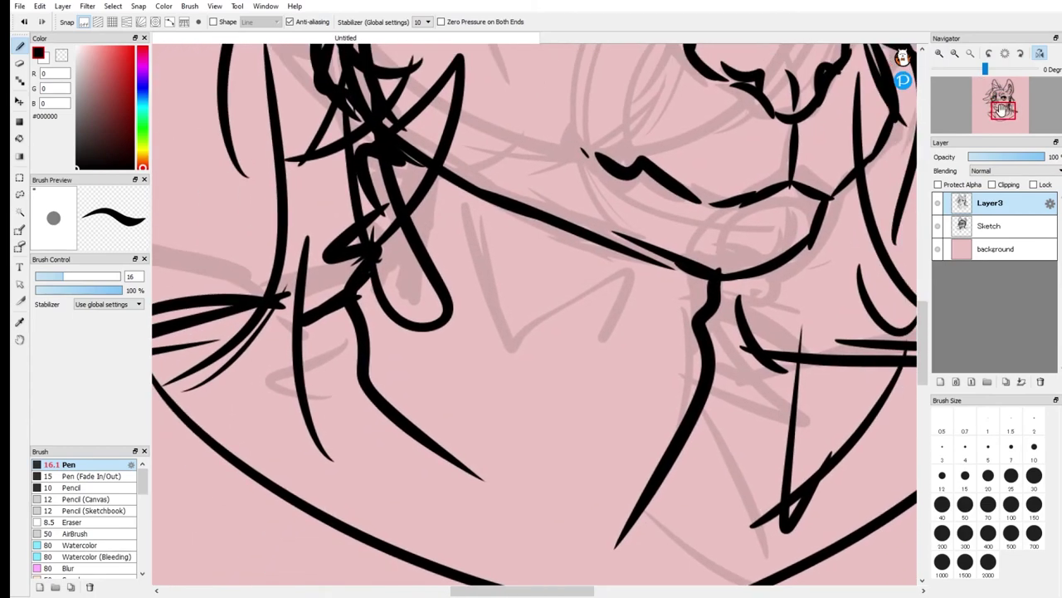
mouse_move(702, 308)
mouse_down()
mouse_move(652, 323)
mouse_move(451, 316)
mouse_move(707, 304)
mouse_up()
mouse_move(717, 304)
mouse_down()
mouse_move(732, 327)
mouse_move(738, 389)
mouse_move(674, 423)
mouse_move(386, 382)
mouse_up()
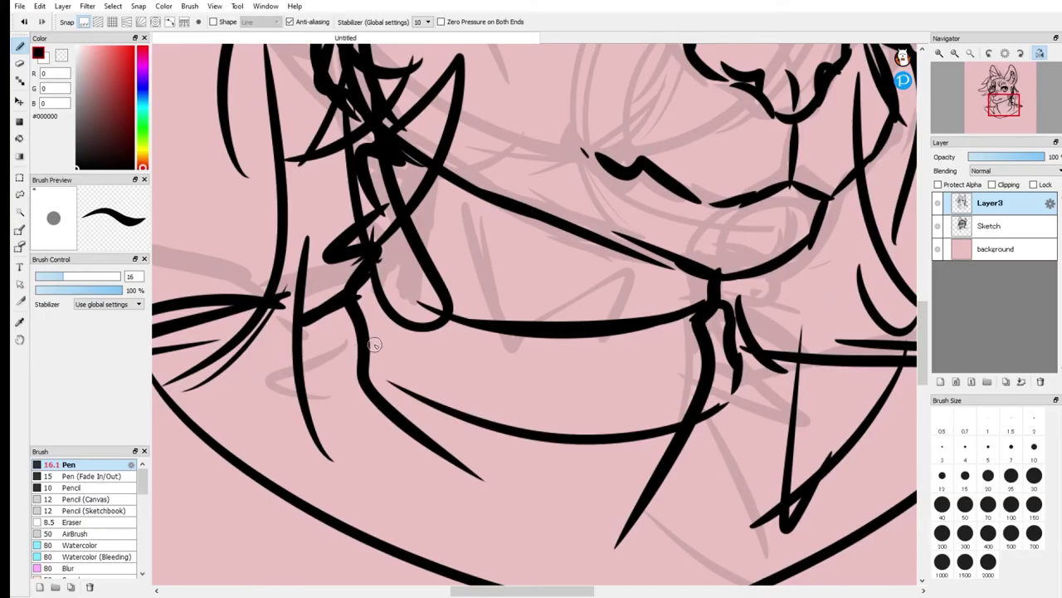
drag(731, 310, 741, 341)
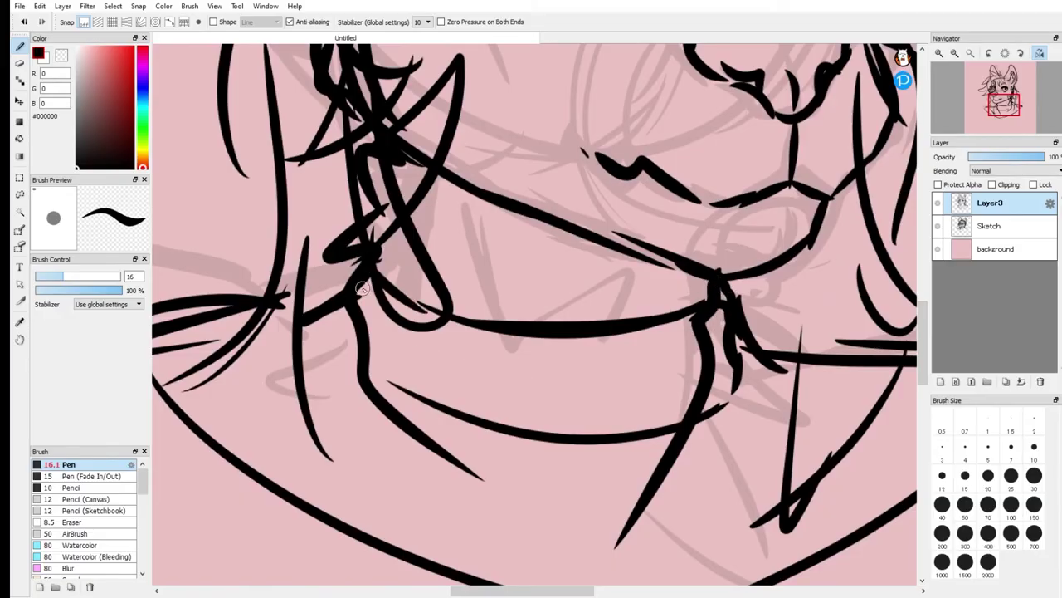
drag(404, 391, 528, 425)
mouse_move(641, 368)
mouse_down()
mouse_move(635, 400)
mouse_move(618, 379)
mouse_move(628, 367)
mouse_up()
mouse_move(631, 390)
mouse_down()
mouse_move(639, 455)
mouse_move(563, 486)
mouse_up()
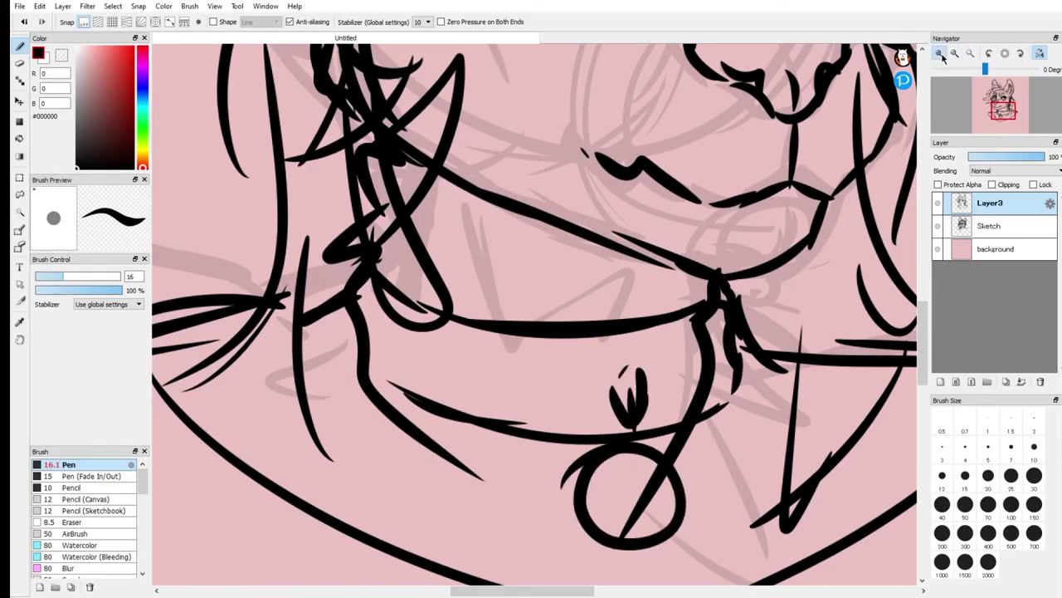
Lasso the lower jaw line and rotate it downward to open the mouth, then apply the transform and deselect.
click(953, 53)
click(953, 54)
click(938, 53)
click(939, 53)
drag(990, 108, 1000, 99)
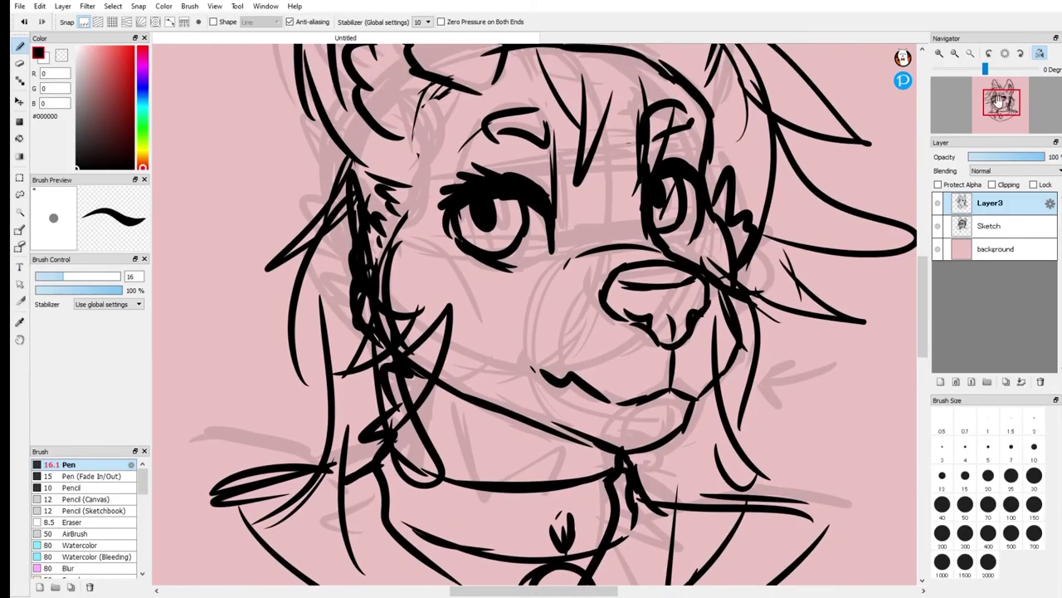
click(954, 53)
click(20, 196)
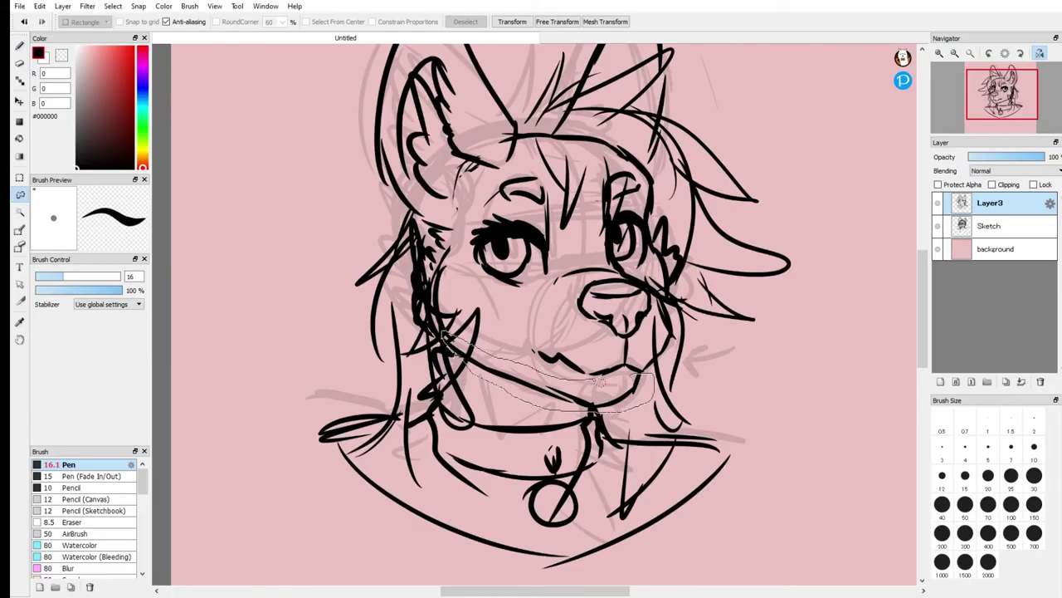
drag(599, 381, 605, 378)
key(ctrl+t)
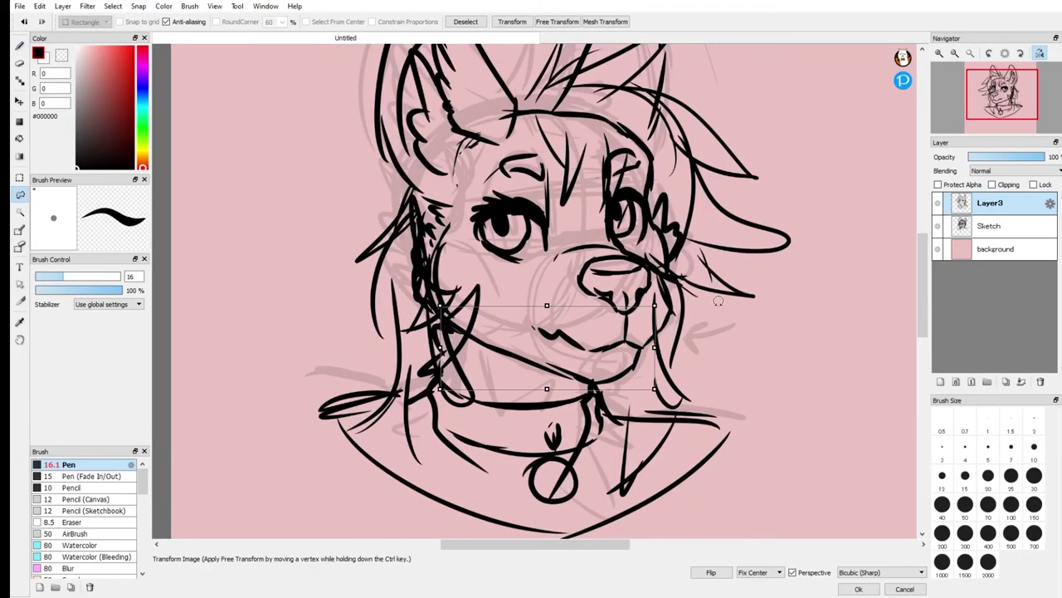
drag(718, 301, 720, 348)
drag(608, 330, 596, 336)
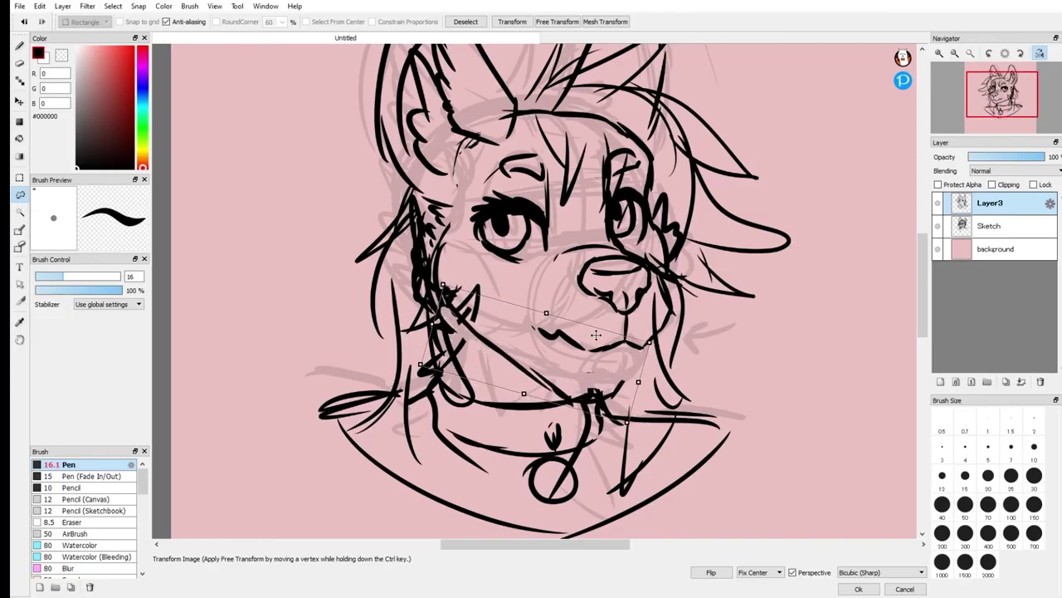
drag(719, 338, 719, 332)
drag(629, 333, 633, 337)
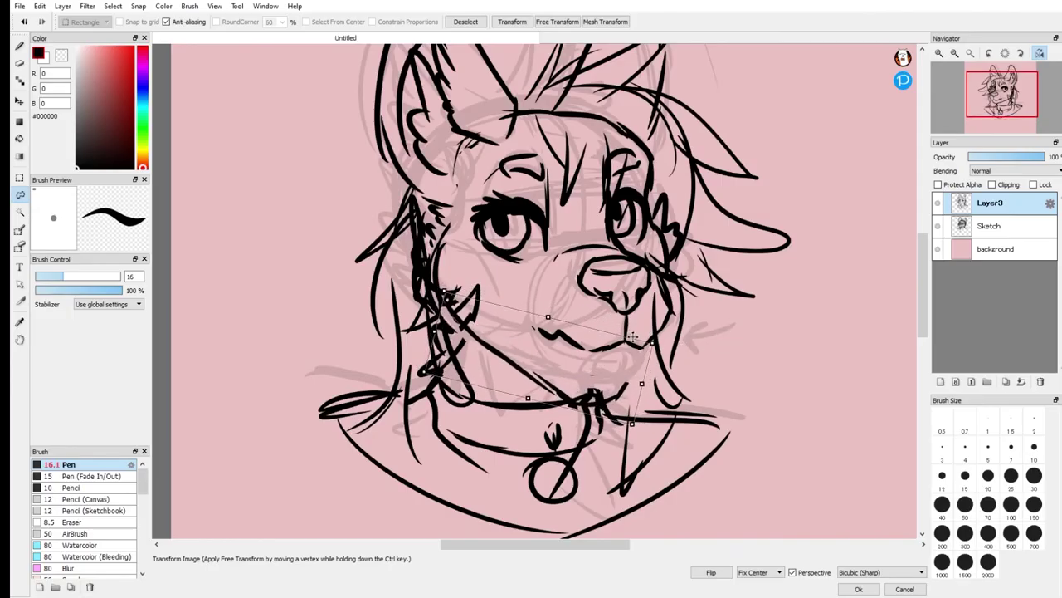
click(859, 589)
key(ctrl+d)
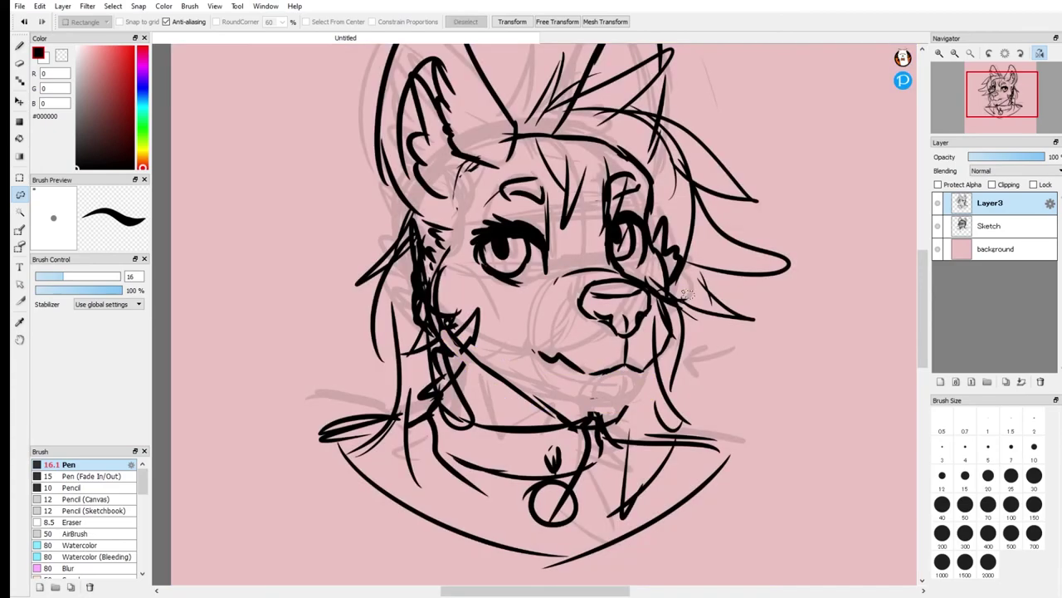
Ink the open mouth with the front of the lower jaw, the inner lip line and the tongue.
click(21, 47)
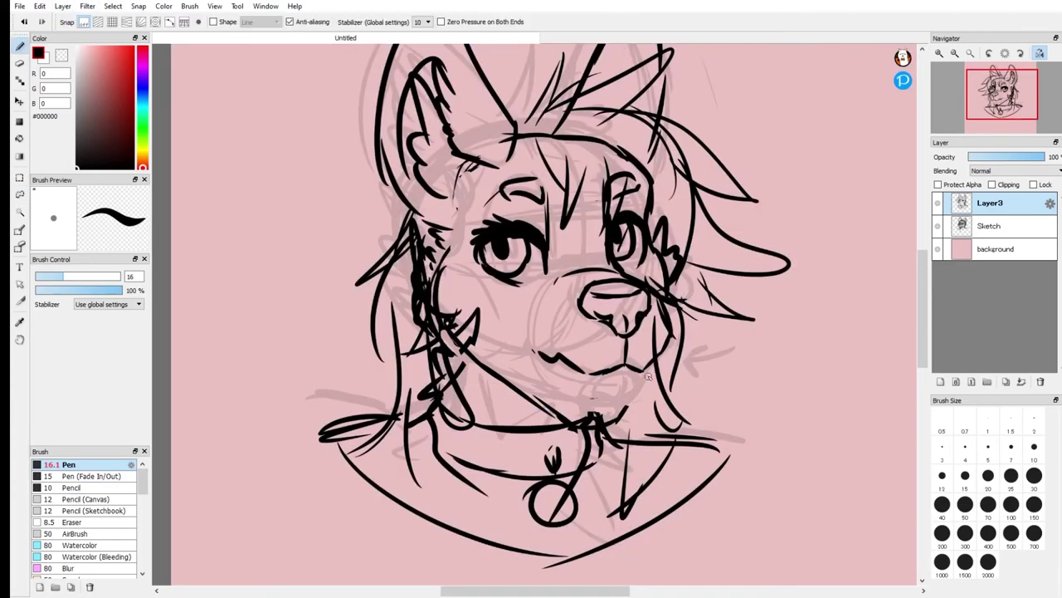
drag(641, 366, 629, 409)
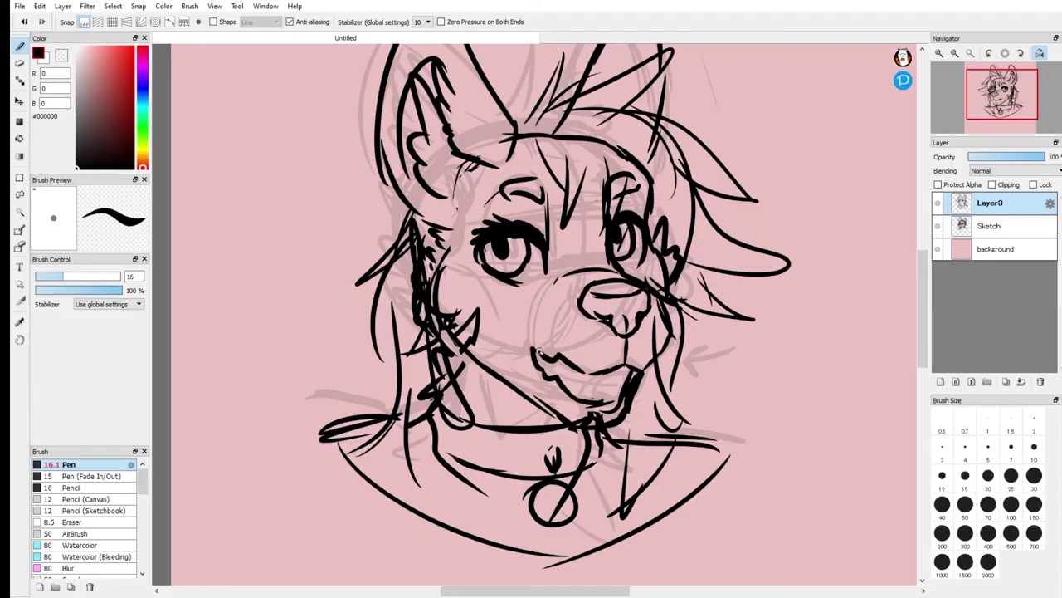
drag(628, 397, 597, 384)
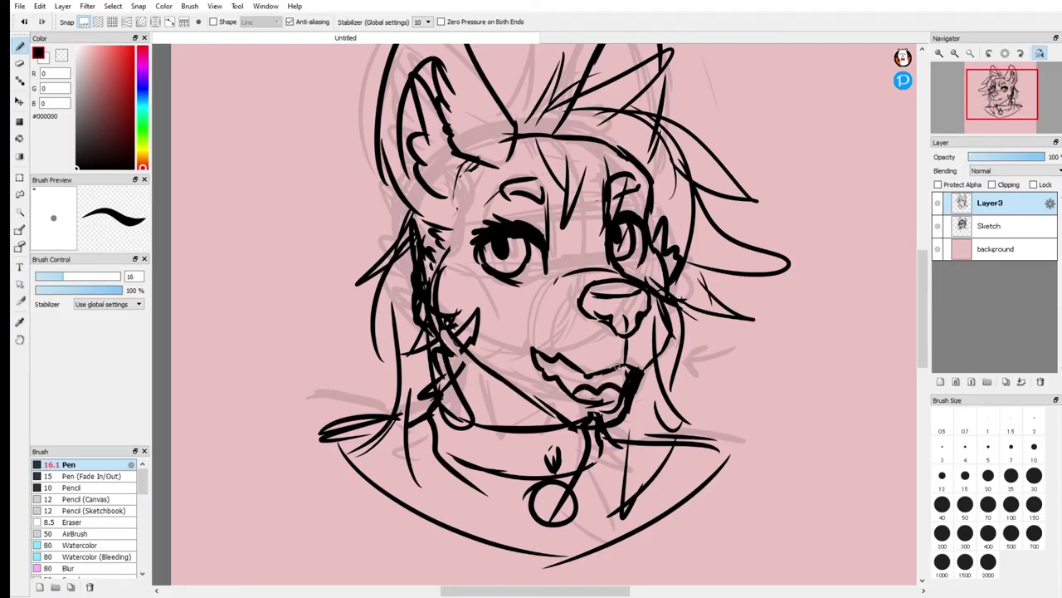
Ink a raised lower lid line across the near eye and erase the old eye outline below it.
drag(487, 289, 547, 271)
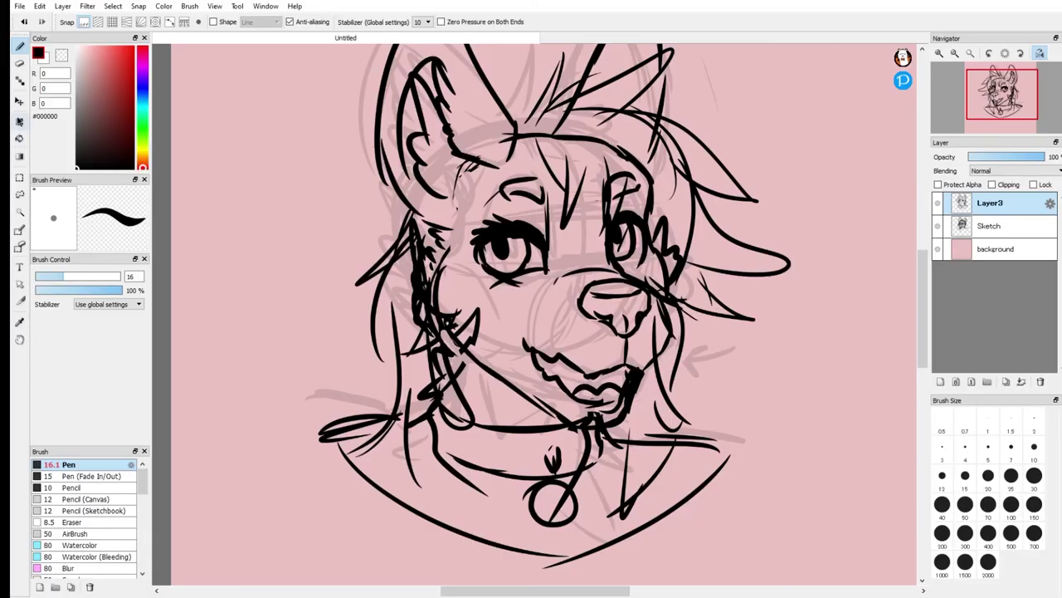
click(20, 63)
drag(536, 281, 531, 278)
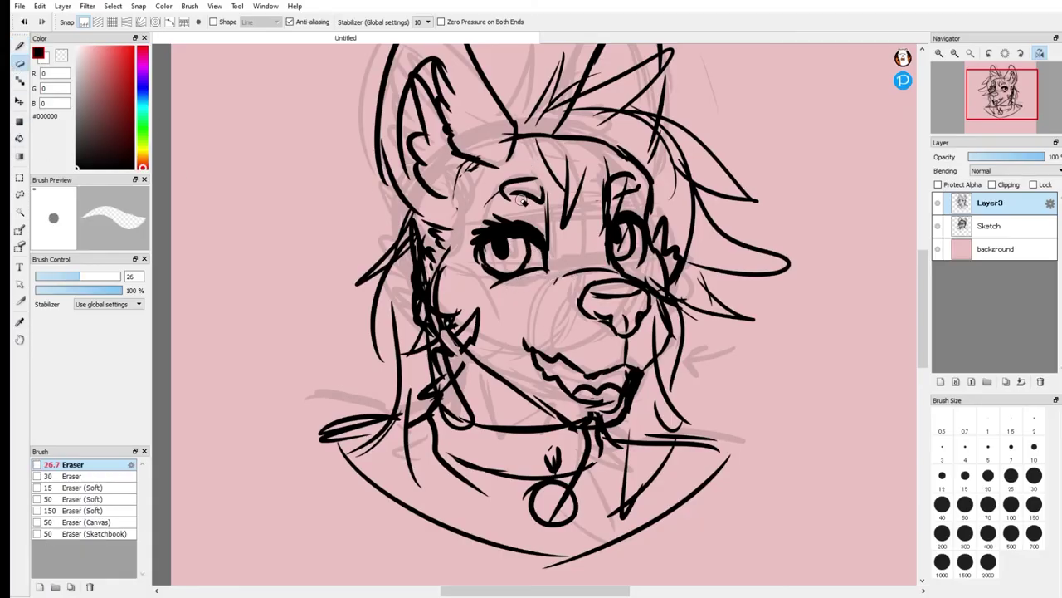
click(19, 46)
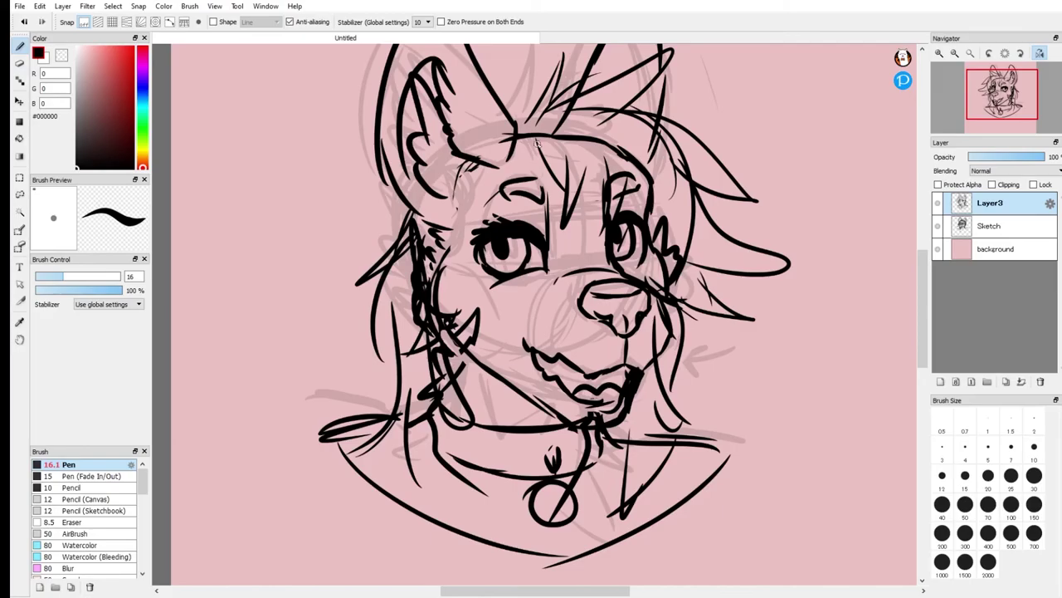
drag(542, 225, 500, 219)
key(ctrl+z)
scroll(546, 197, down, 3)
scroll(541, 174, up, 7)
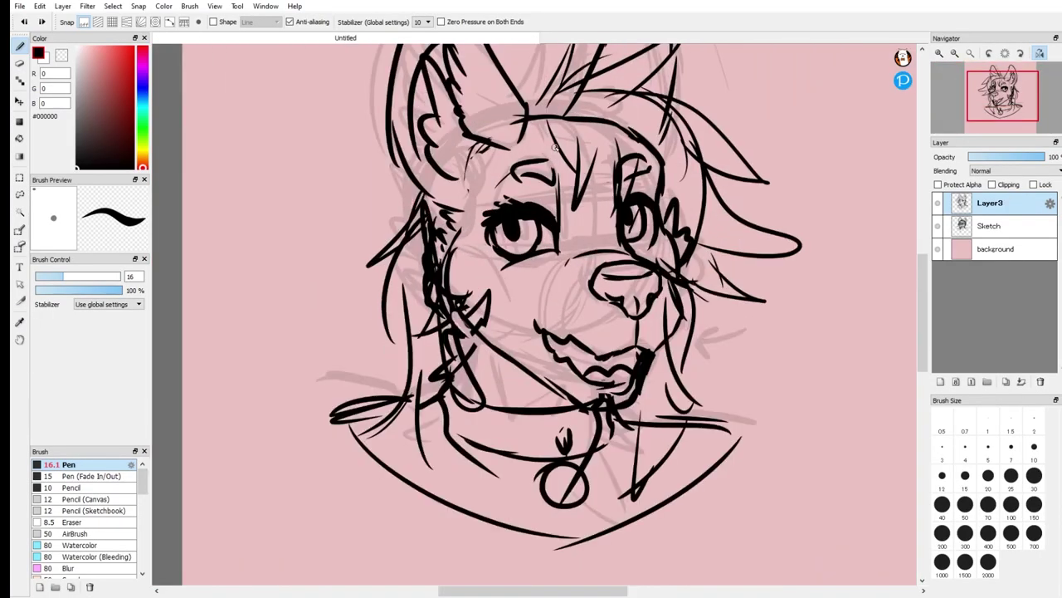
Ink a curved eyelid crease line above the upper lid of each eye.
scroll(514, 315, down, 2)
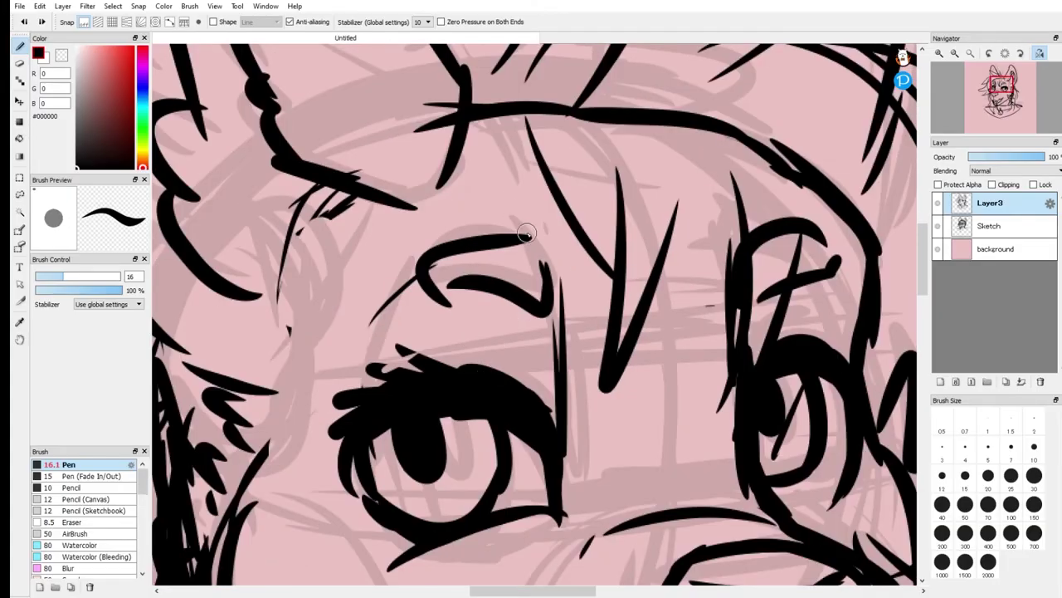
drag(556, 429, 473, 380)
drag(559, 403, 448, 362)
key(ctrl+z)
drag(566, 415, 367, 424)
key(ctrl+z)
drag(562, 408, 350, 382)
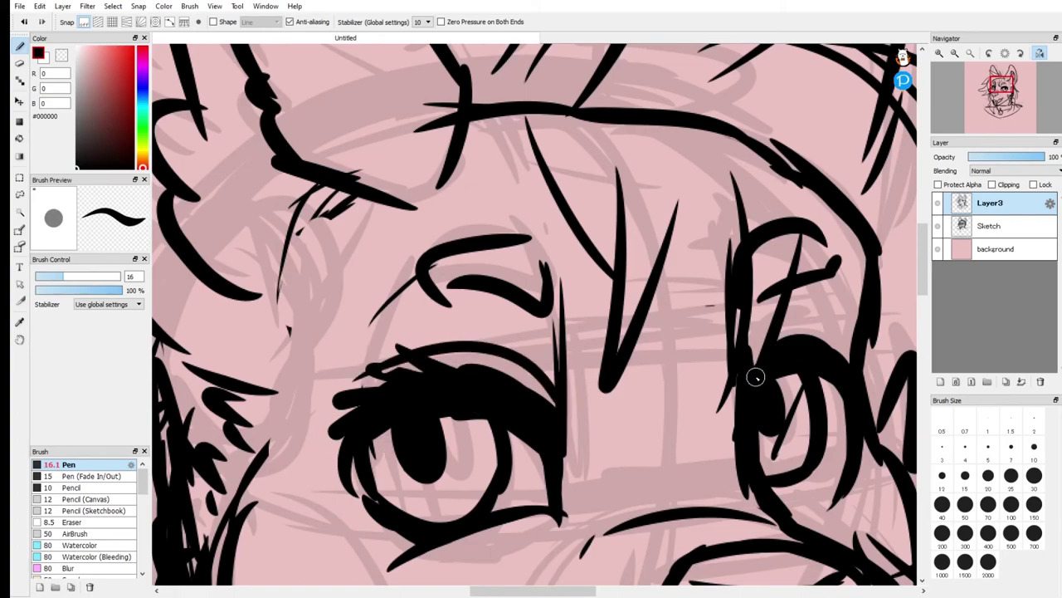
drag(754, 377, 831, 334)
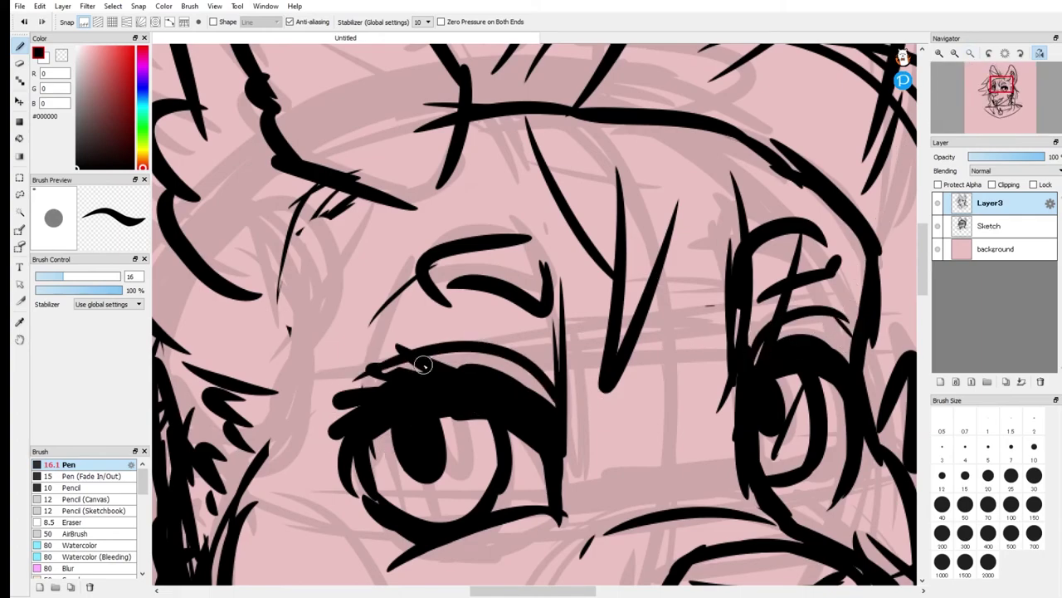
drag(996, 103, 998, 101)
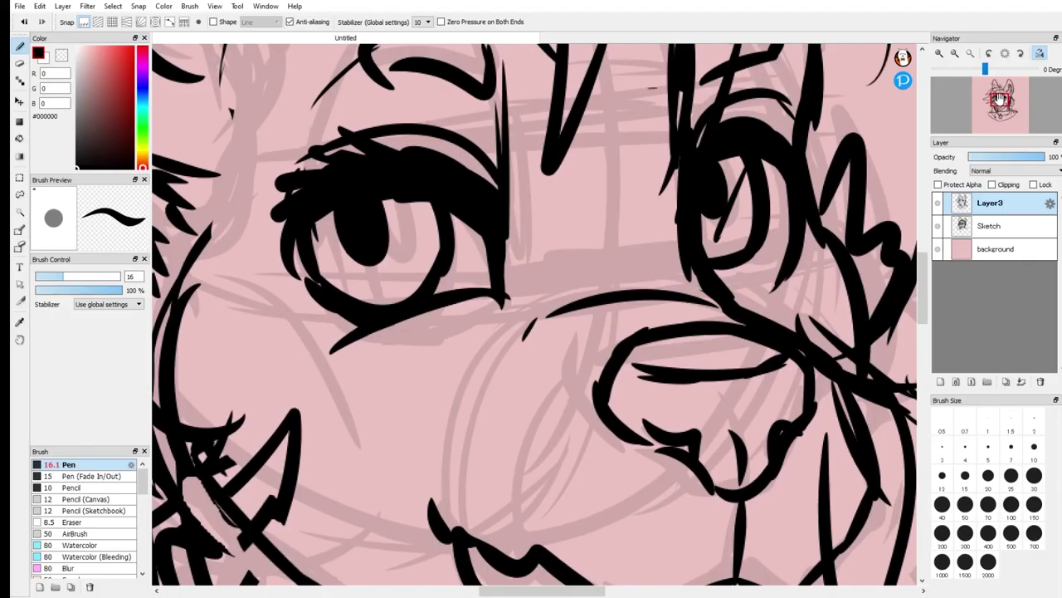
drag(748, 280, 730, 282)
scroll(681, 214, up, 5)
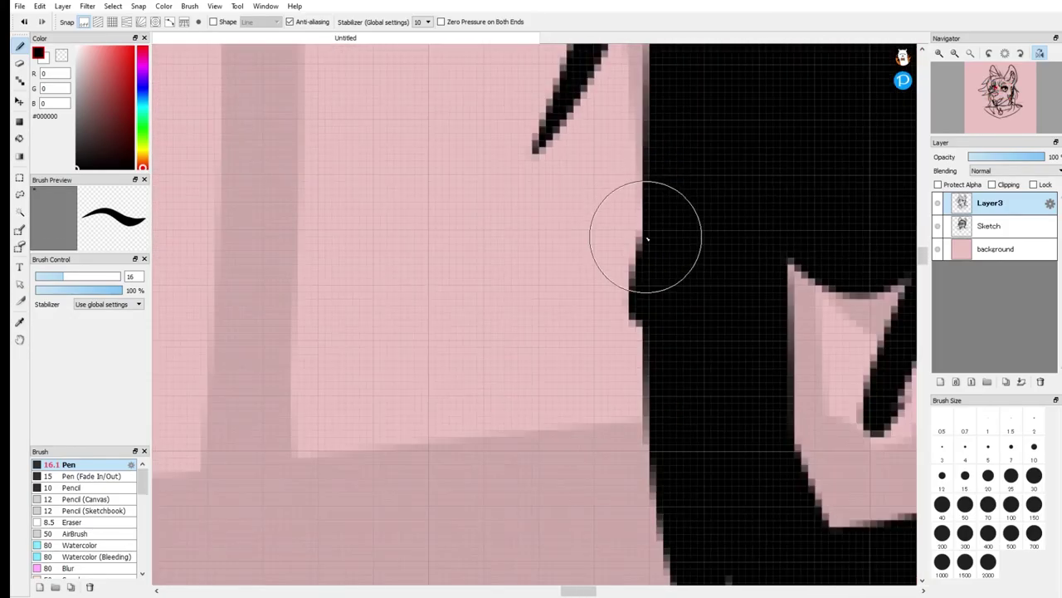
Draw rough guide ovals over the brow, cheek and muzzle, plus guide lines running across both eyes.
scroll(656, 237, down, 10)
scroll(658, 238, up, 2)
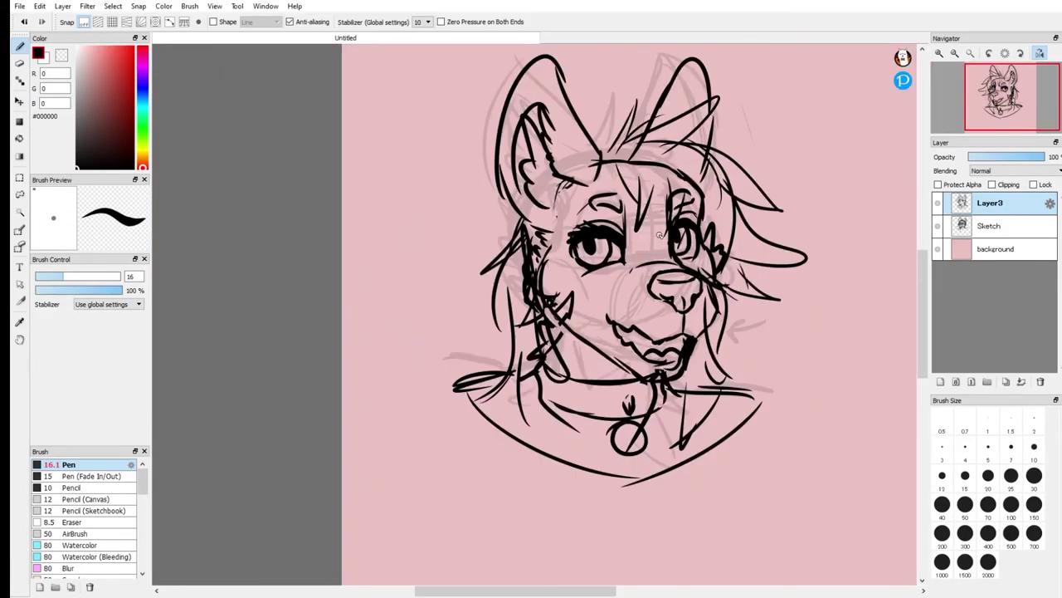
scroll(659, 236, up, 1)
drag(1021, 106, 1005, 100)
mouse_move(493, 259)
mouse_down()
mouse_move(549, 166)
mouse_move(516, 284)
mouse_up()
drag(511, 390, 522, 402)
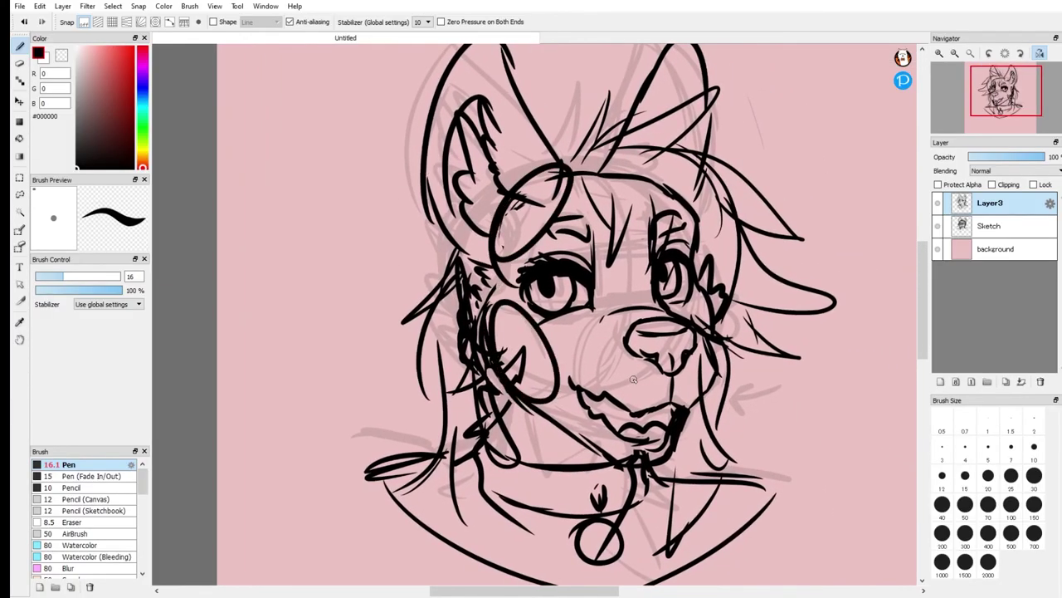
drag(597, 336, 685, 440)
drag(694, 306, 723, 338)
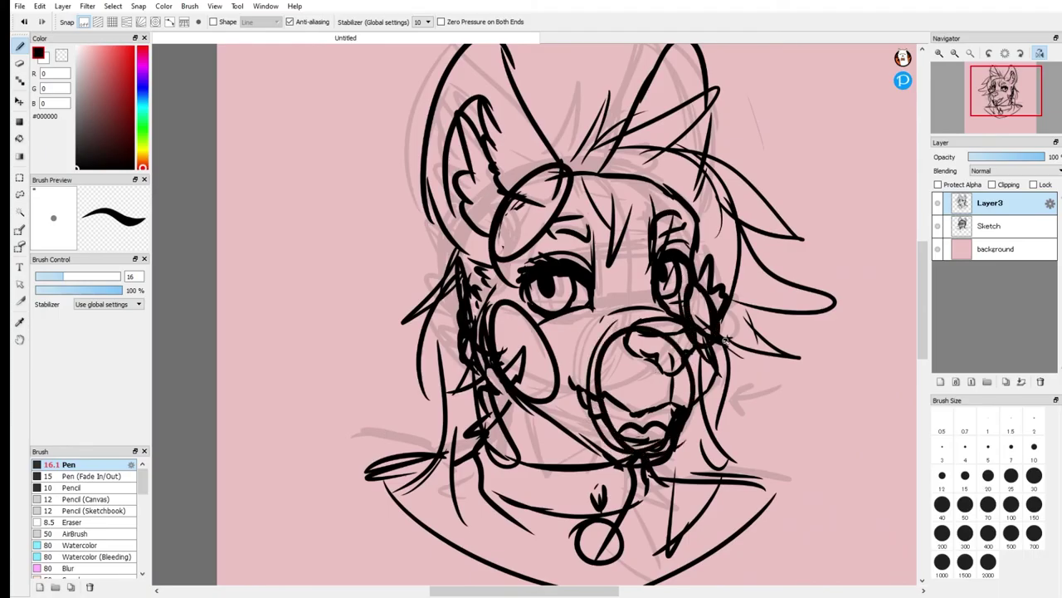
drag(607, 318, 517, 260)
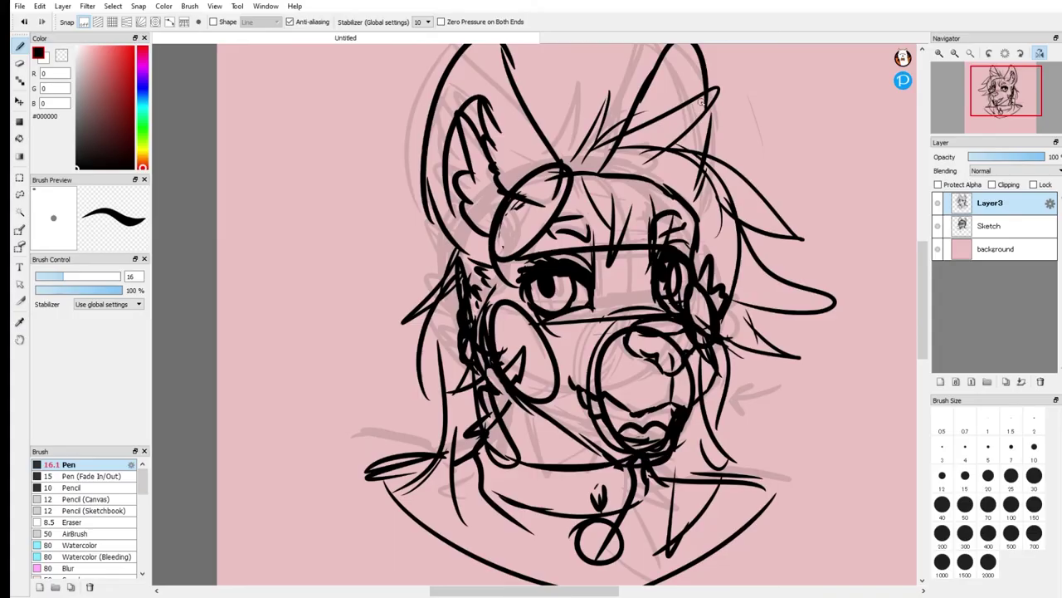
Undo all the guide ovals and lines drawn over the face.
key(ctrl+z)
key(ctrl+z)
key(ctrl+z)
key(ctrl+z)
key(ctrl+z)
key(ctrl+z)
key(ctrl+z)
key(ctrl+z)
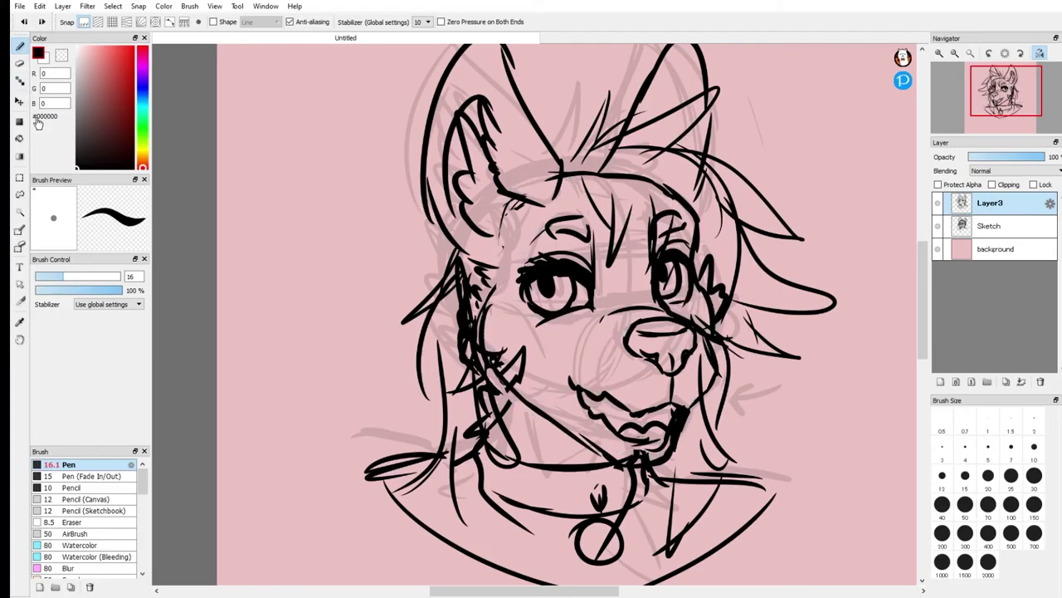
Mirror the view horizontally, lasso the muzzle and jaw, shift them slightly inward toward the face, and deselect.
click(1039, 53)
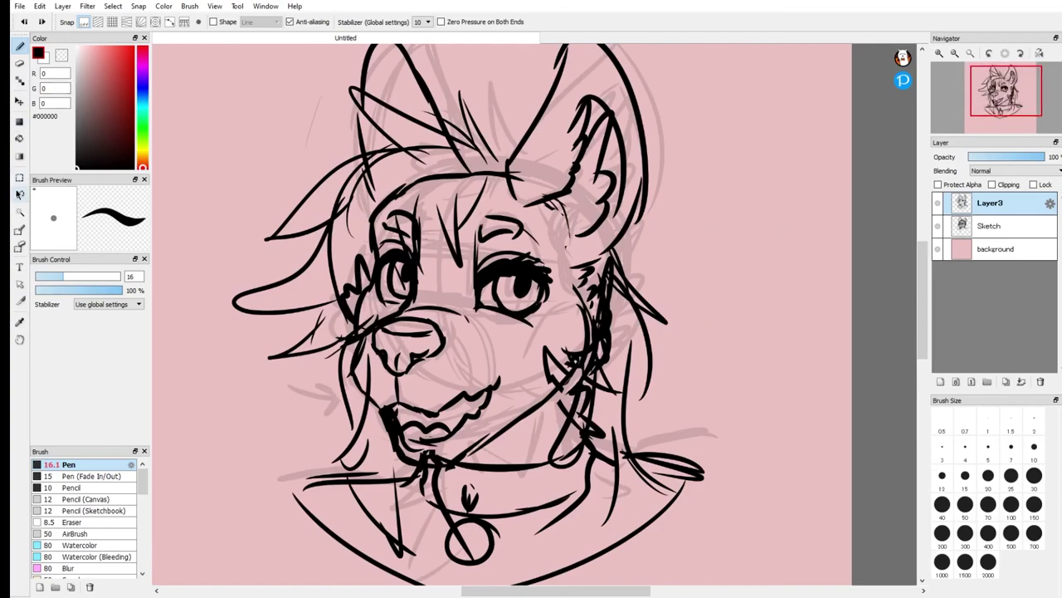
click(20, 194)
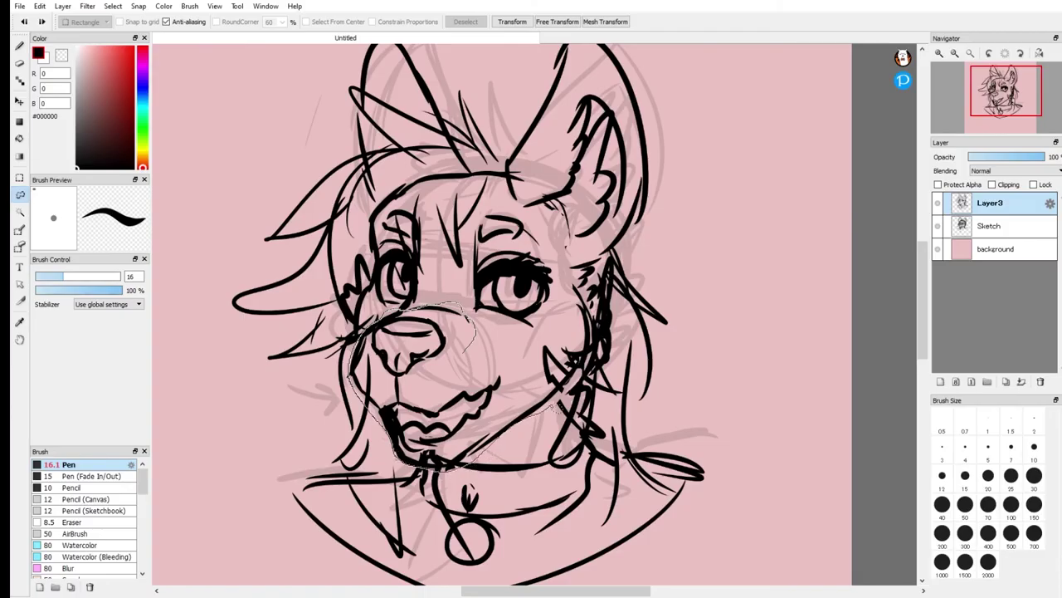
drag(463, 332, 463, 335)
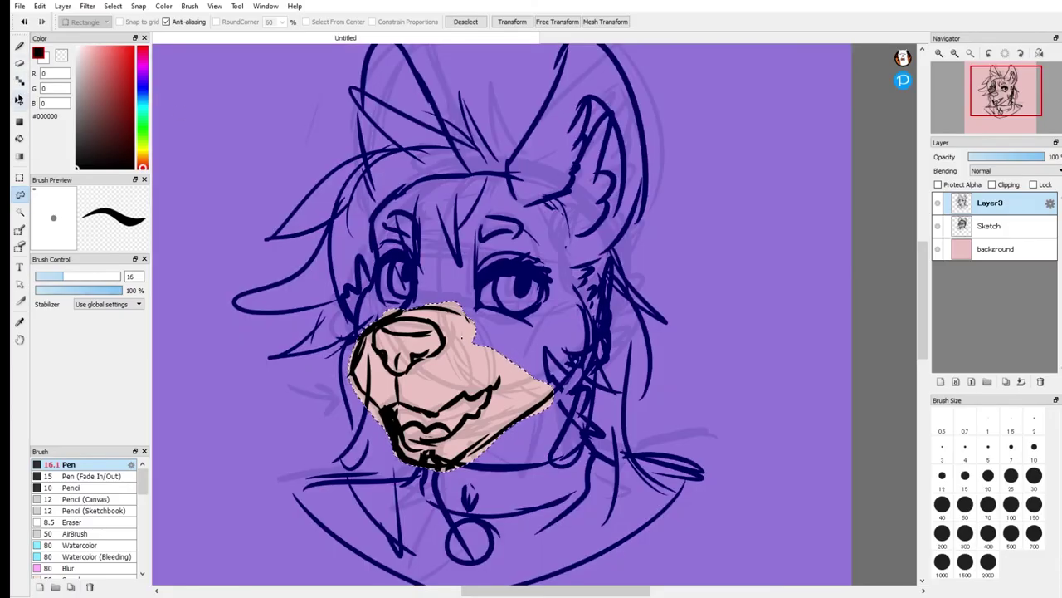
click(20, 101)
mouse_move(442, 350)
mouse_down()
mouse_move(406, 366)
mouse_move(427, 365)
mouse_move(423, 349)
mouse_move(445, 347)
mouse_up()
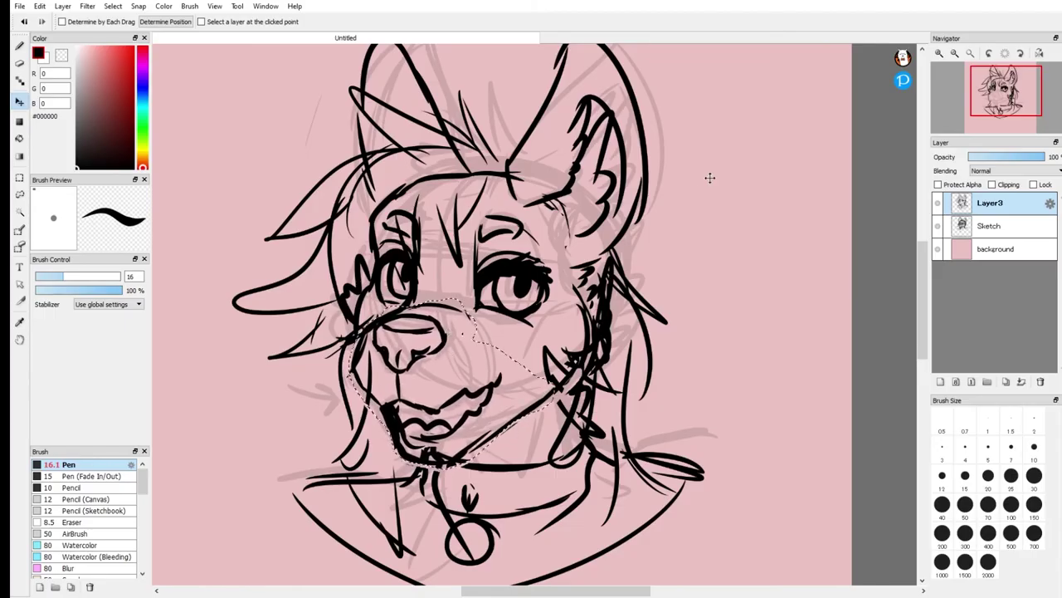
key(Return)
key(ctrl+d)
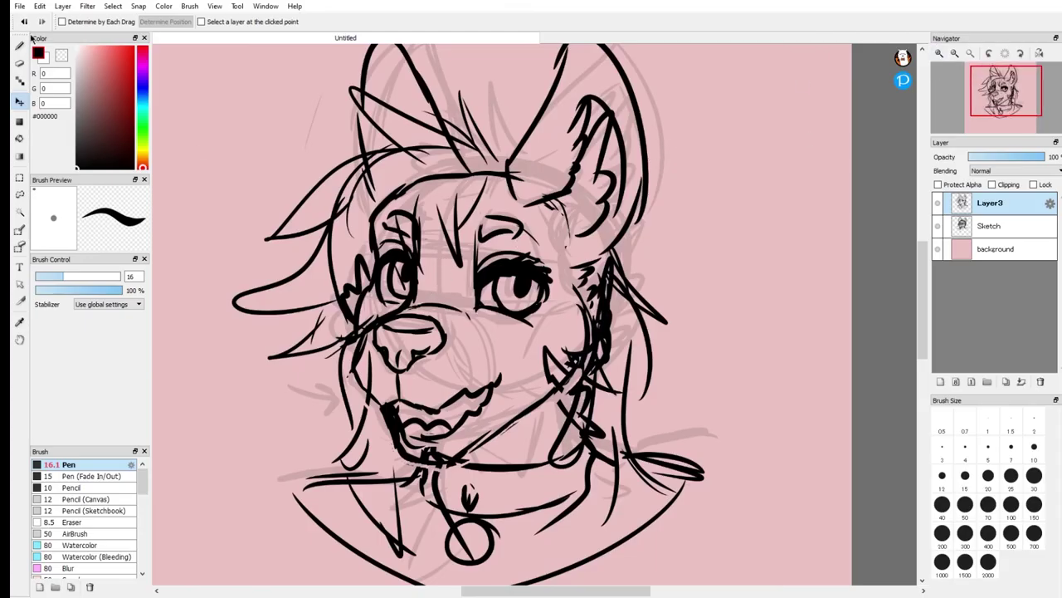
Add a new layer between the Sketch and background layers and enlarge the Pen to size 178.
key(b)
mouse_move(953, 55)
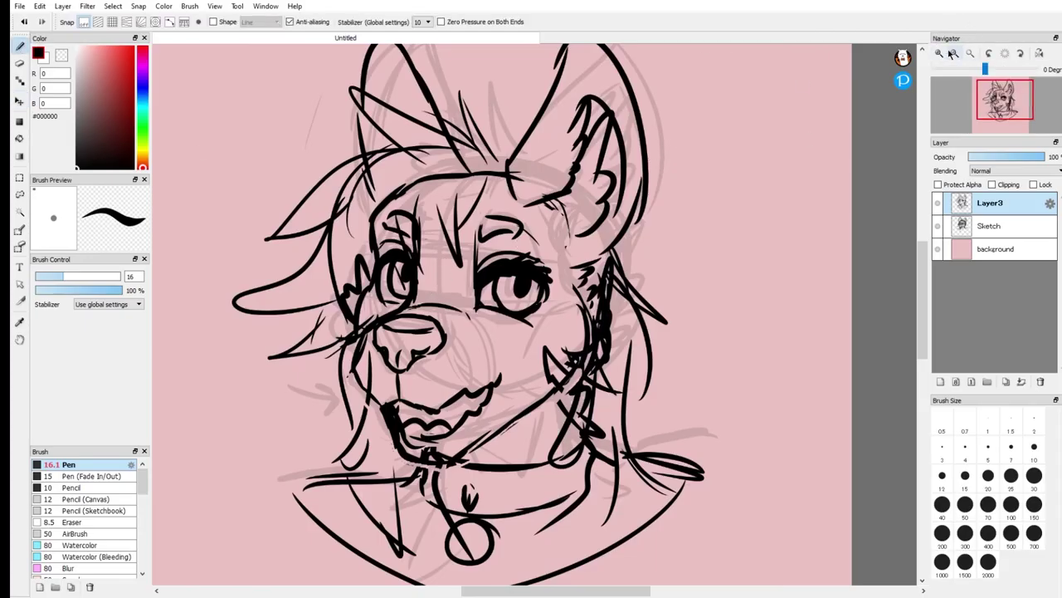
click(956, 54)
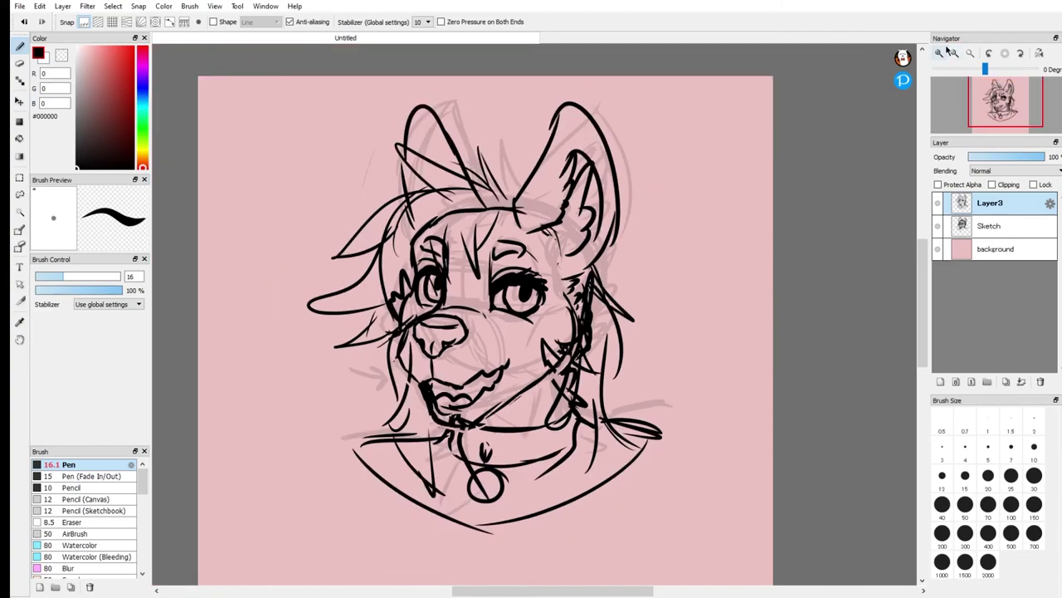
click(974, 233)
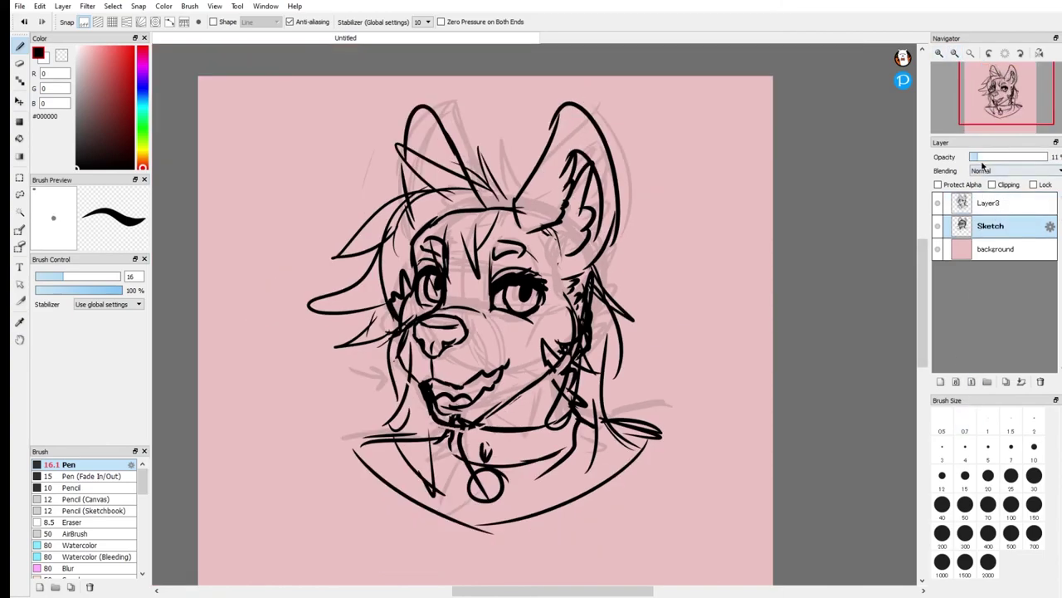
click(989, 205)
click(989, 227)
click(941, 382)
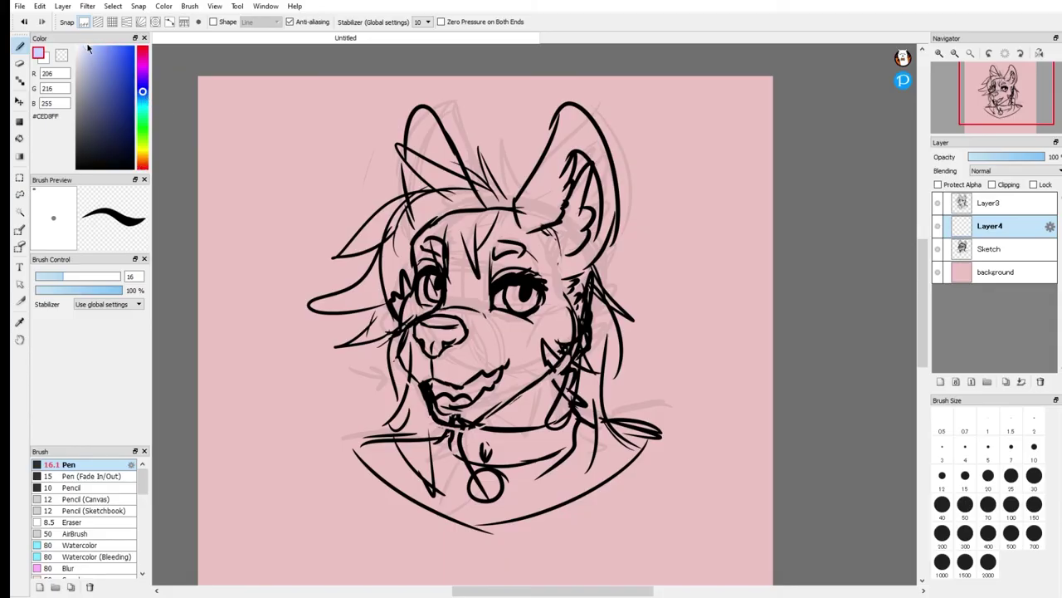
mouse_move(976, 232)
mouse_down()
mouse_move(981, 251)
mouse_move(979, 204)
mouse_move(982, 256)
mouse_up()
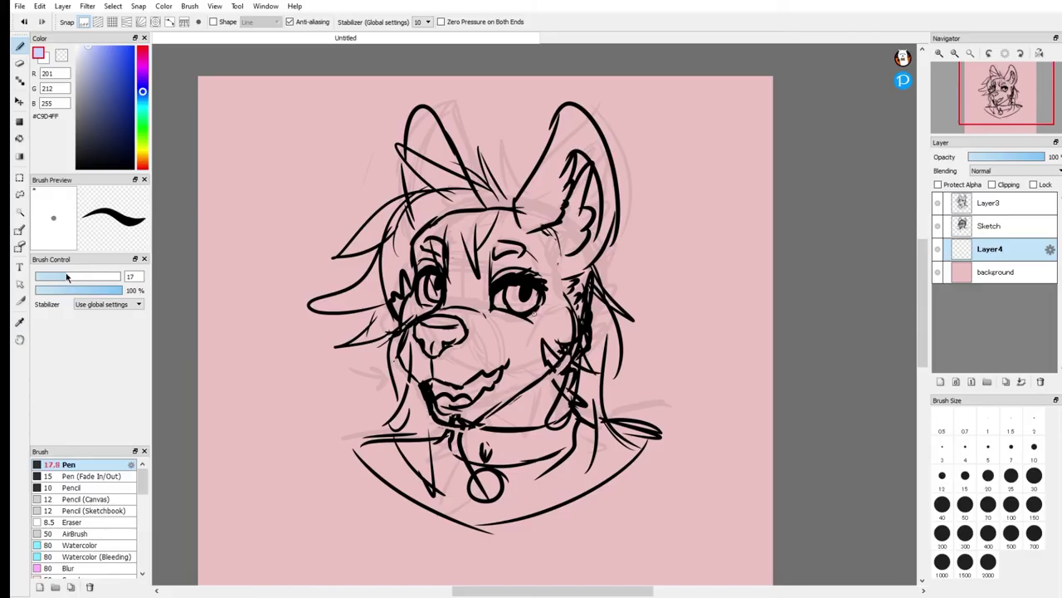
drag(81, 279, 120, 279)
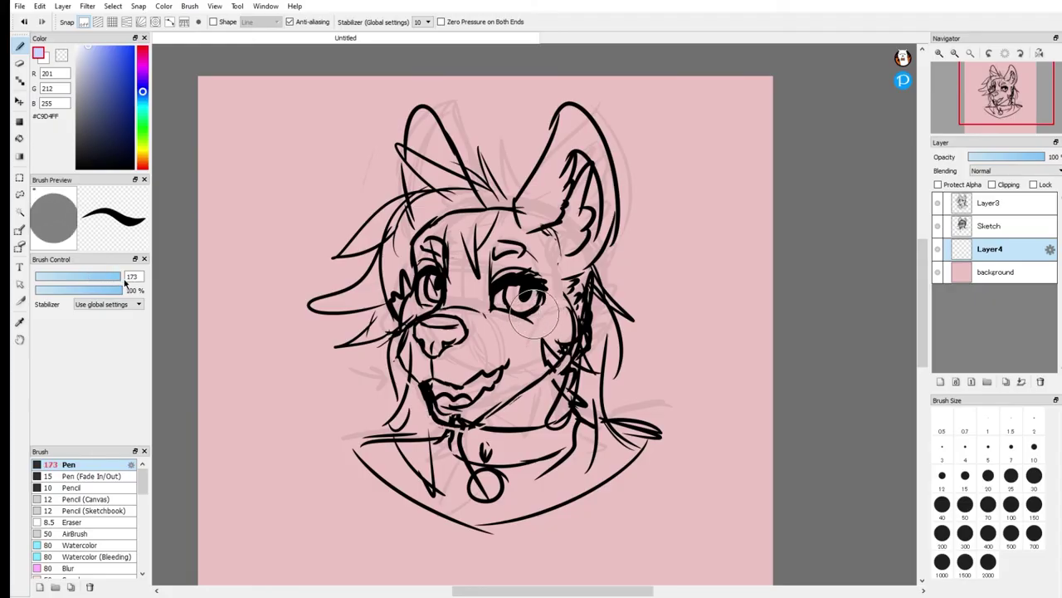
Try filling the face with pale blue on the new layer, then undo it.
mouse_move(523, 265)
mouse_down()
mouse_move(485, 243)
mouse_move(452, 293)
mouse_move(473, 351)
mouse_move(434, 343)
mouse_move(479, 359)
mouse_move(460, 378)
mouse_up()
right_click(386, 233)
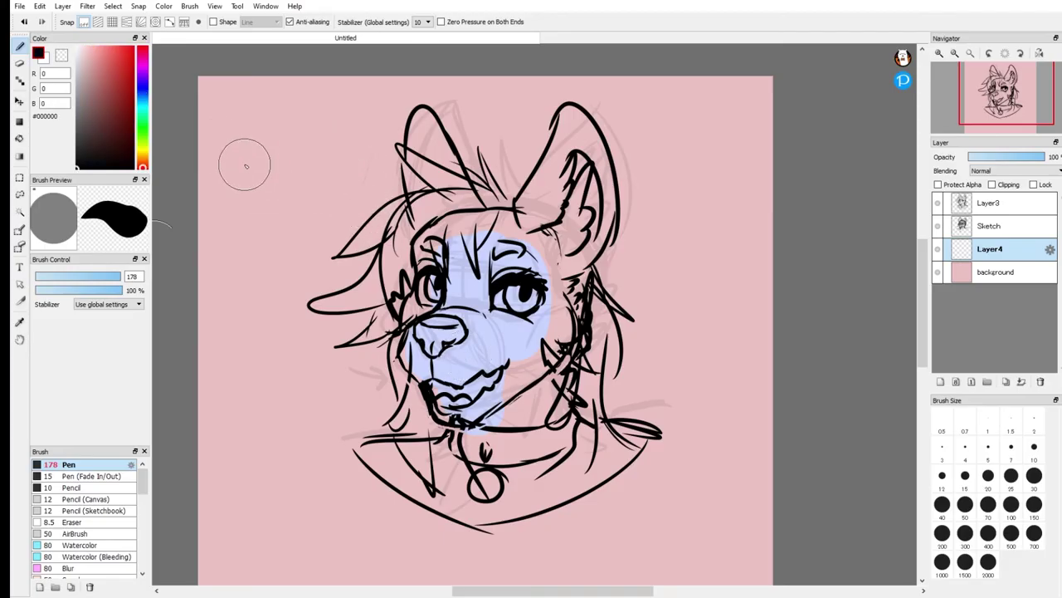
key(ctrl+z)
Fill the head, ears, hair, neck and shoulders with flat grey-blue #999EAF beneath the line art.
mouse_move(144, 92)
mouse_down()
mouse_move(144, 105)
mouse_move(143, 92)
mouse_up()
click(87, 54)
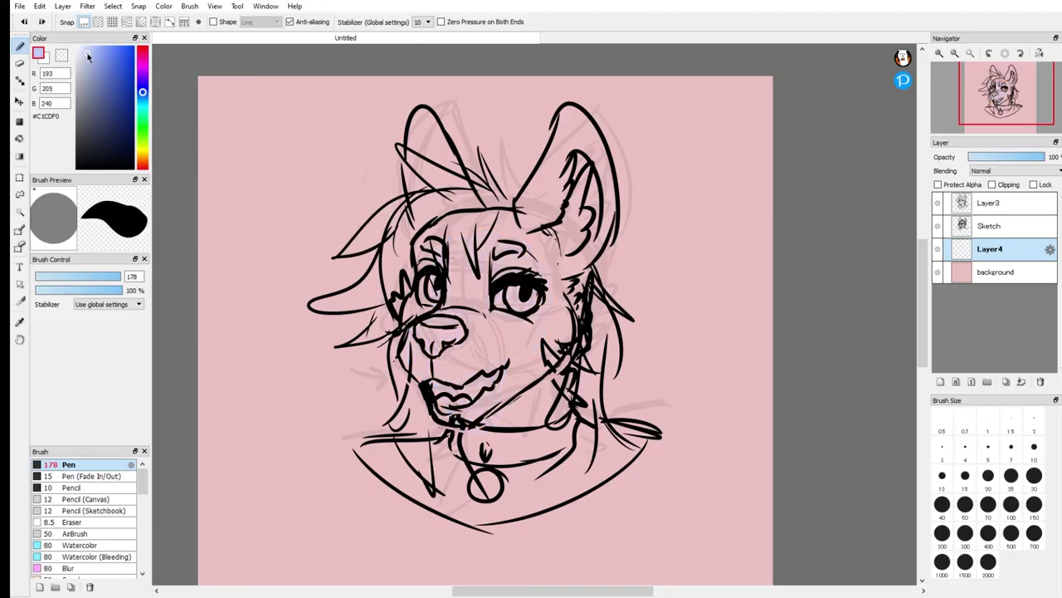
mouse_move(512, 286)
mouse_down()
mouse_move(476, 324)
mouse_move(420, 249)
mouse_move(430, 290)
mouse_move(430, 195)
mouse_move(447, 176)
mouse_move(420, 120)
mouse_move(493, 236)
mouse_move(481, 170)
mouse_move(494, 205)
mouse_move(557, 192)
mouse_move(540, 212)
mouse_move(573, 124)
mouse_move(584, 237)
mouse_move(562, 262)
mouse_move(507, 219)
mouse_move(495, 269)
mouse_move(434, 347)
mouse_move(431, 365)
mouse_move(468, 421)
mouse_move(448, 457)
mouse_move(370, 451)
mouse_move(457, 490)
mouse_move(504, 484)
mouse_move(503, 406)
mouse_move(523, 330)
mouse_move(541, 274)
mouse_move(560, 272)
mouse_move(551, 380)
mouse_move(552, 307)
mouse_move(567, 296)
mouse_move(581, 322)
mouse_move(547, 387)
mouse_move(473, 369)
mouse_move(529, 457)
mouse_move(441, 475)
mouse_move(488, 495)
mouse_move(621, 440)
mouse_move(607, 455)
mouse_move(627, 436)
mouse_move(506, 510)
mouse_up()
mouse_move(432, 286)
mouse_down()
mouse_move(391, 328)
mouse_move(336, 353)
mouse_move(316, 307)
mouse_move(414, 236)
mouse_move(390, 265)
mouse_move(357, 224)
mouse_up()
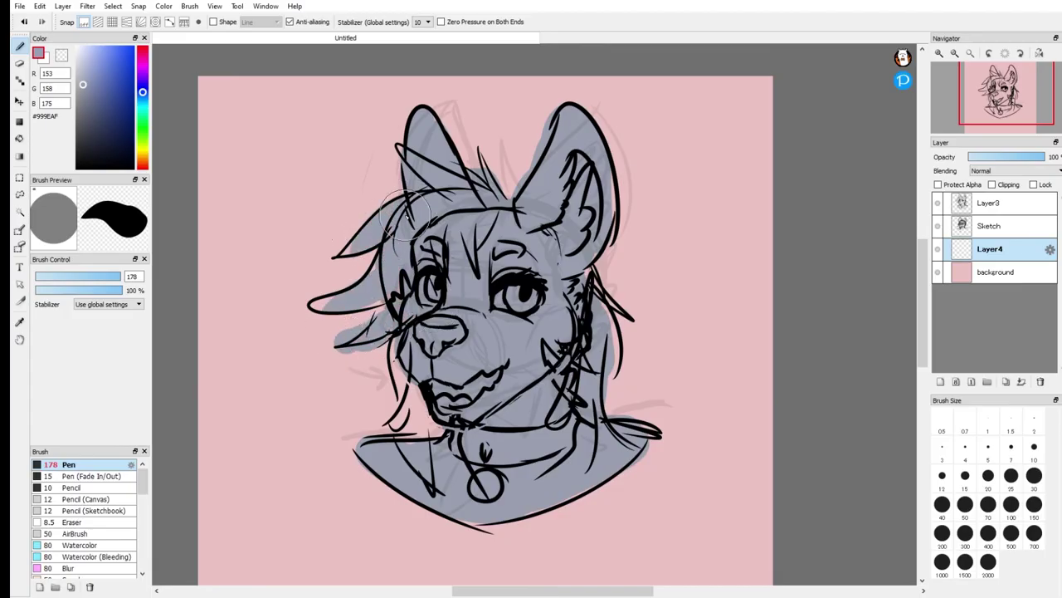
mouse_move(410, 353)
mouse_down()
mouse_move(456, 446)
mouse_move(590, 335)
mouse_move(580, 304)
mouse_move(570, 317)
mouse_move(541, 226)
mouse_up()
click(939, 251)
click(939, 250)
drag(990, 106, 1004, 103)
scroll(466, 309, up, 1)
scroll(527, 273, down, 4)
scroll(527, 275, up, 3)
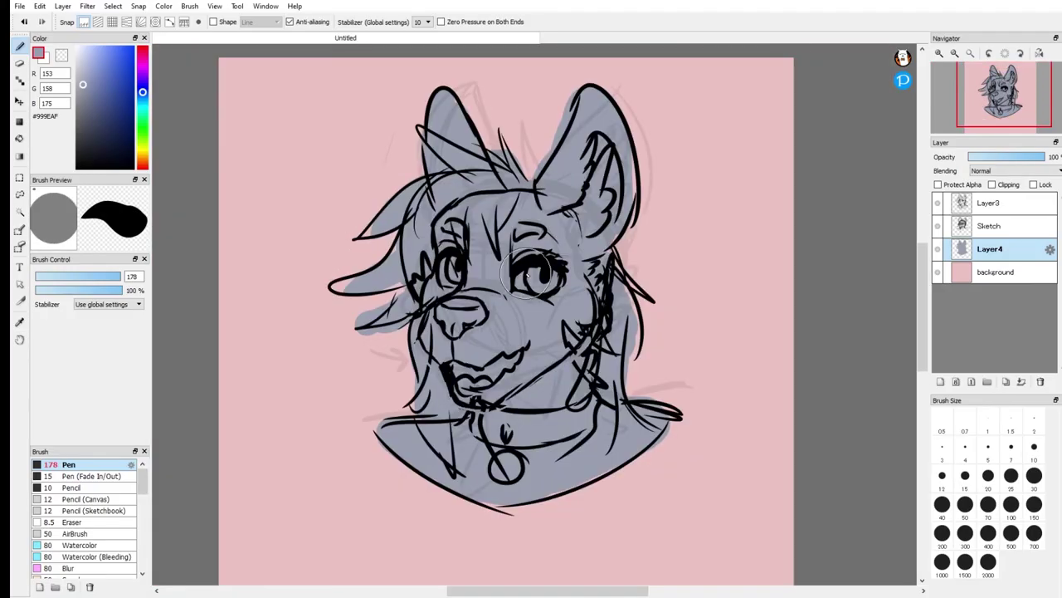
scroll(527, 275, up, 1)
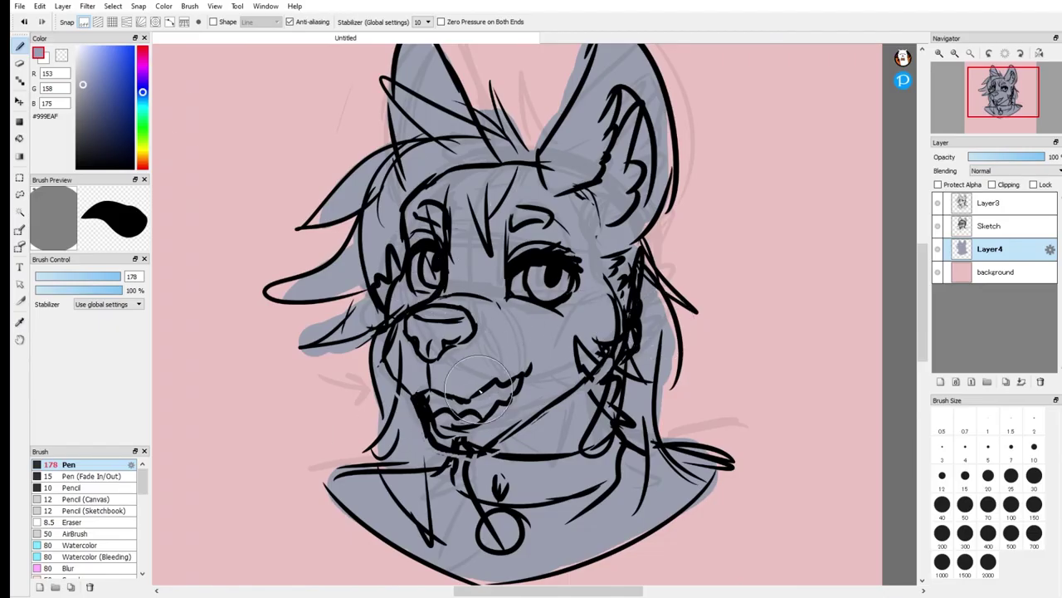
scroll(479, 387, down, 5)
scroll(512, 368, up, 8)
scroll(390, 357, down, 7)
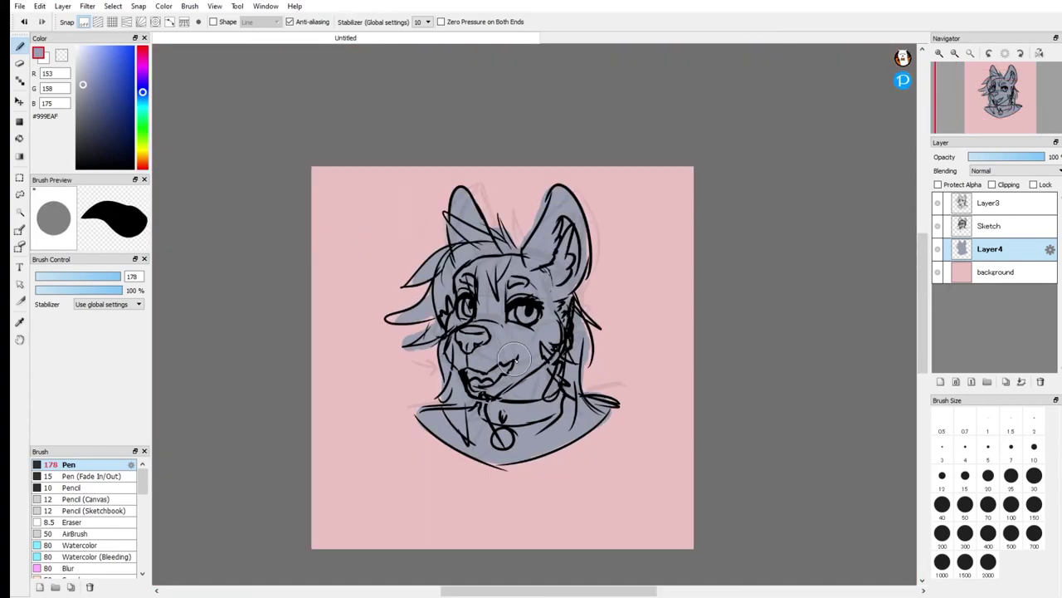
scroll(596, 187, up, 5)
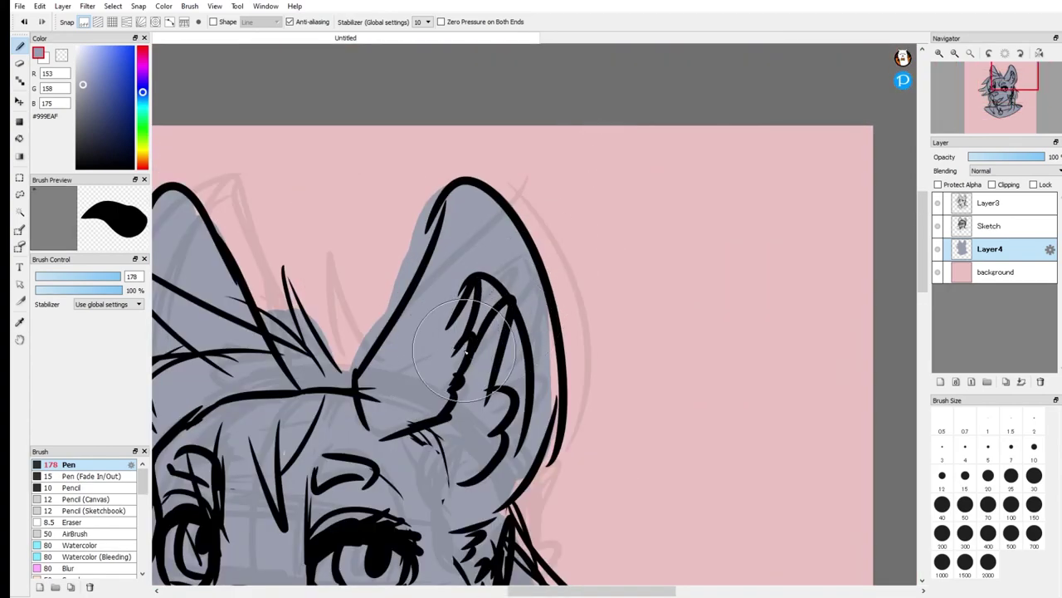
scroll(465, 352, down, 4)
scroll(411, 355, up, 1)
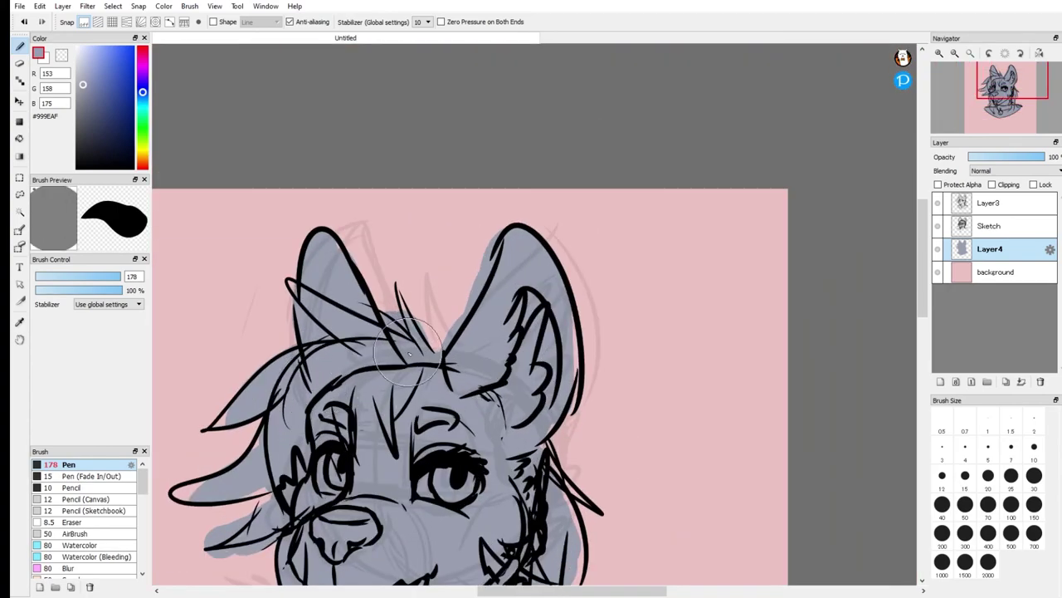
drag(1000, 97, 1010, 99)
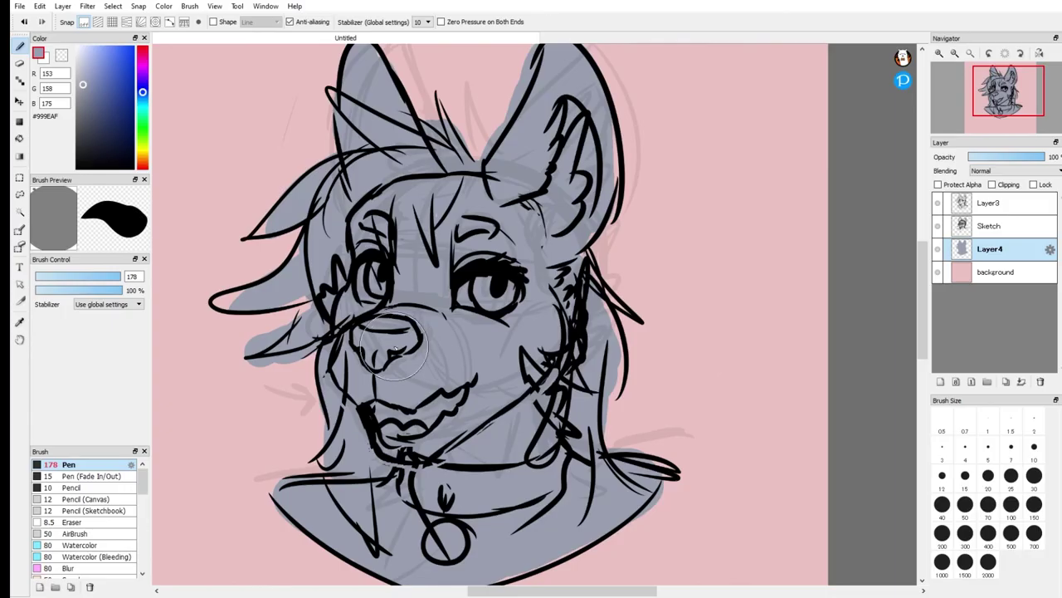
mouse_move(1002, 103)
drag(1001, 103, 996, 98)
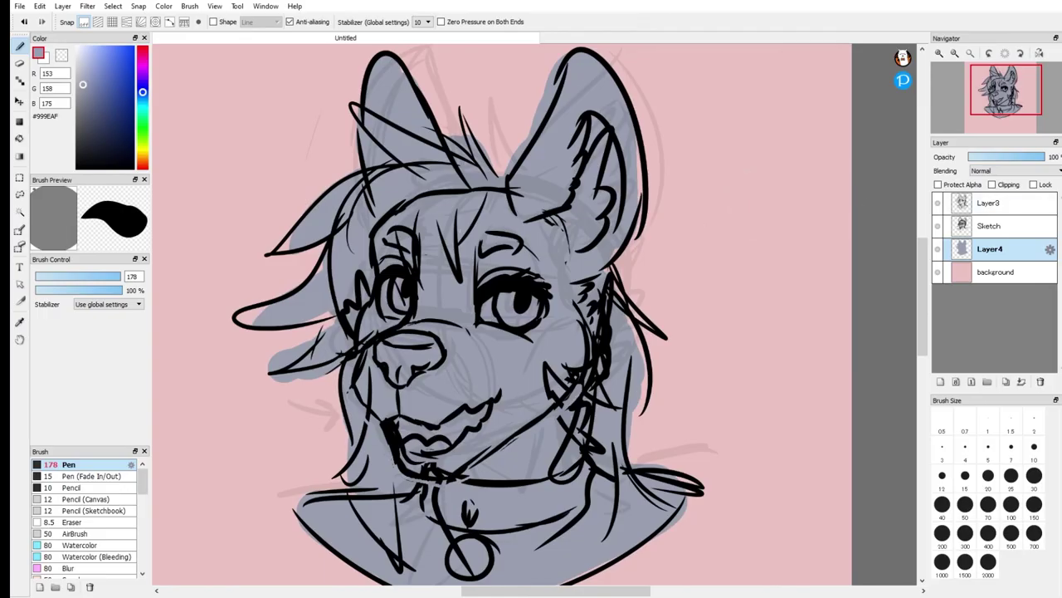